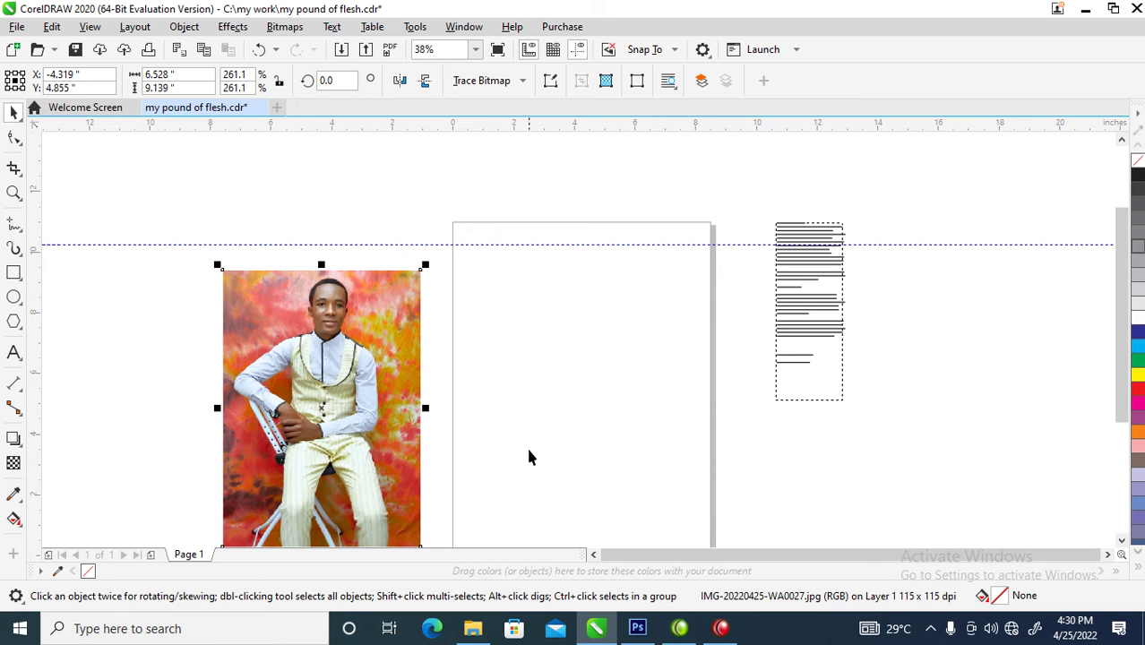
Step: Move the portrait photo up and farther out from the page
left_click_drag(358, 324, 292, 251)
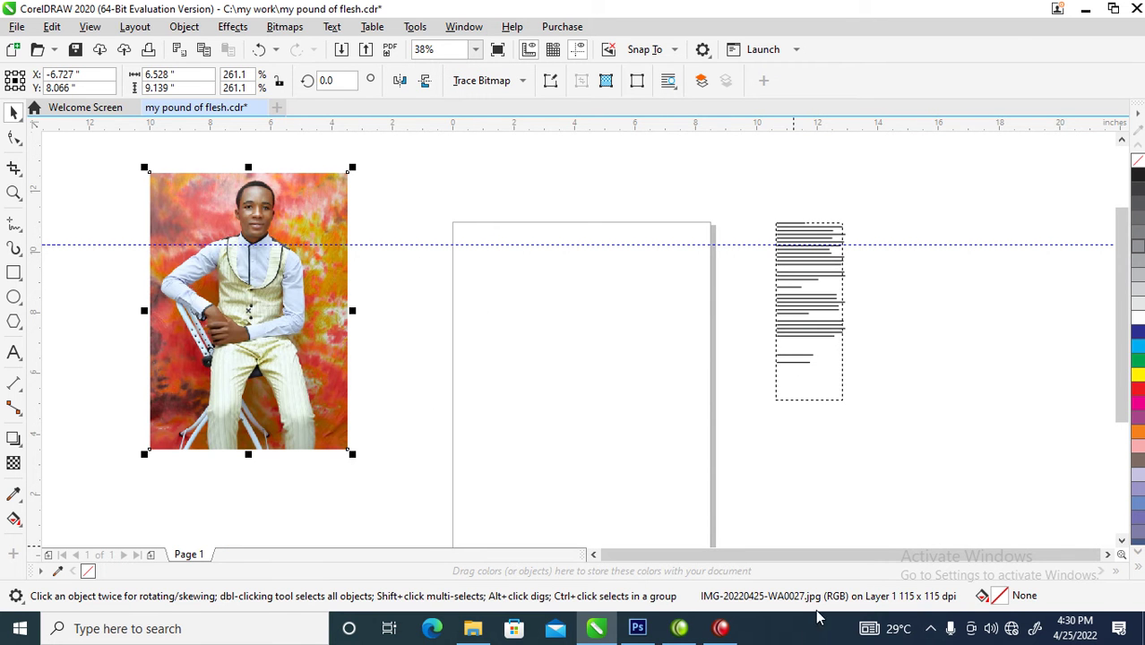
Step: Switch to Photoshop, close my pound of flesh.psd, and open the pink-sky Fronalpstock mountains image from the desktop's New folder
mouse_move(637, 630)
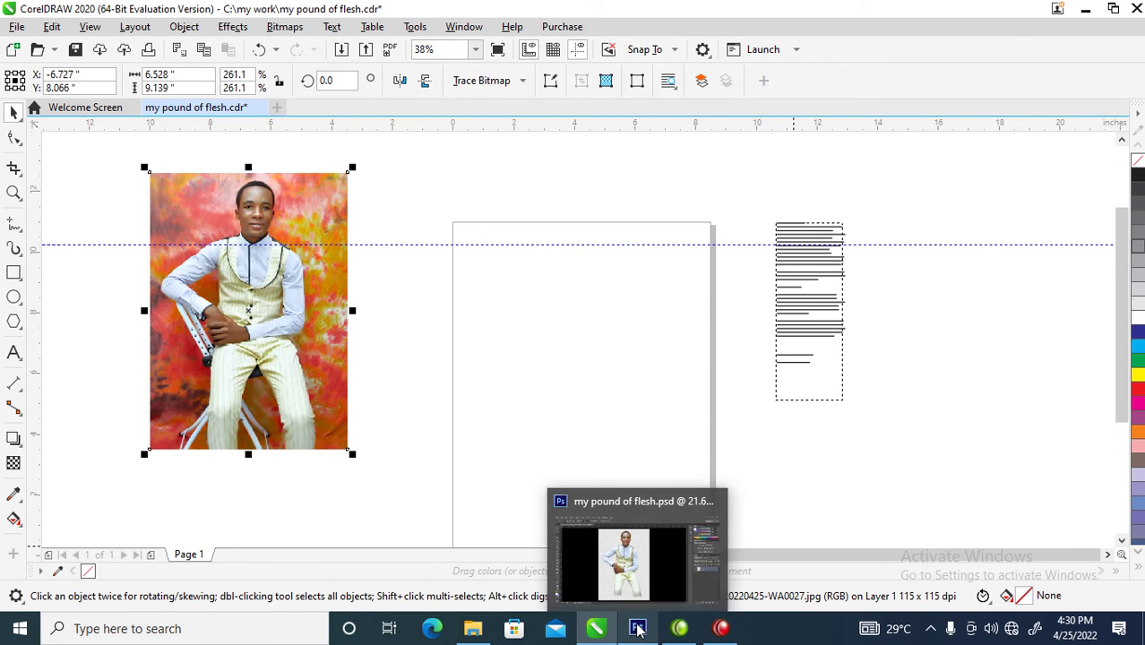
left_click(630, 555)
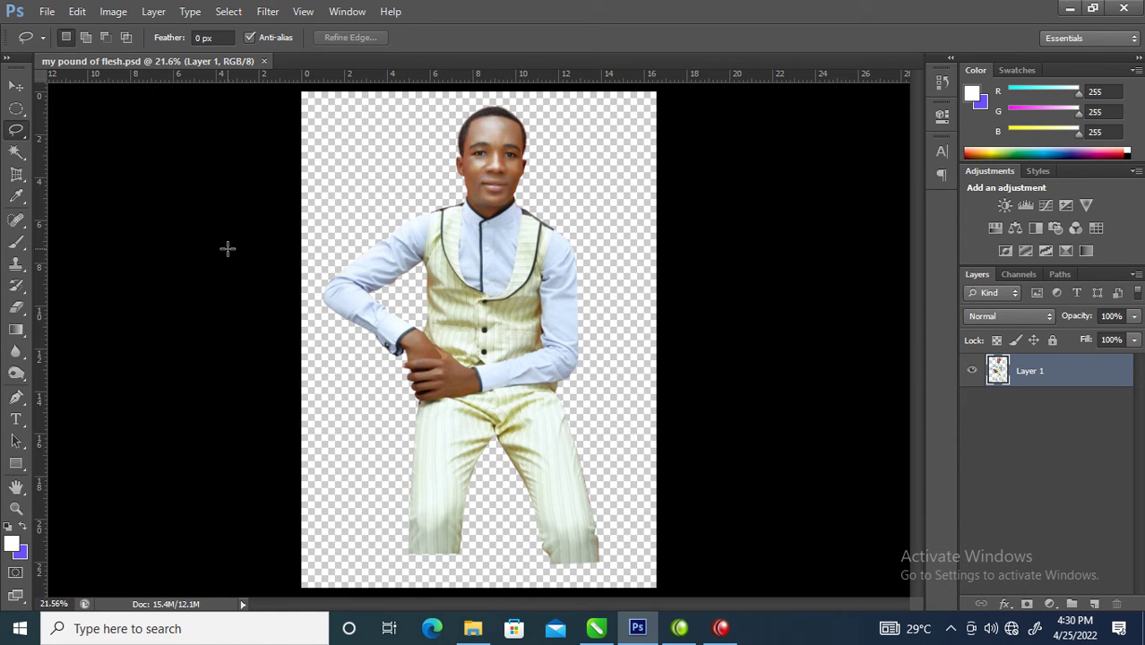
left_click(264, 60)
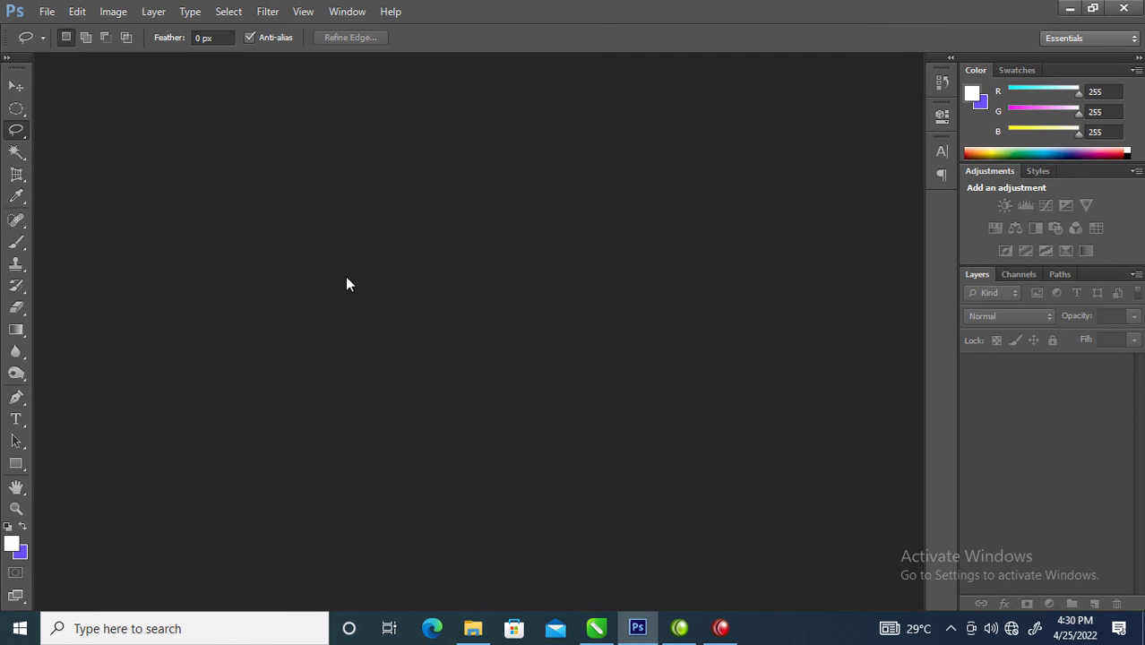
left_click(473, 627)
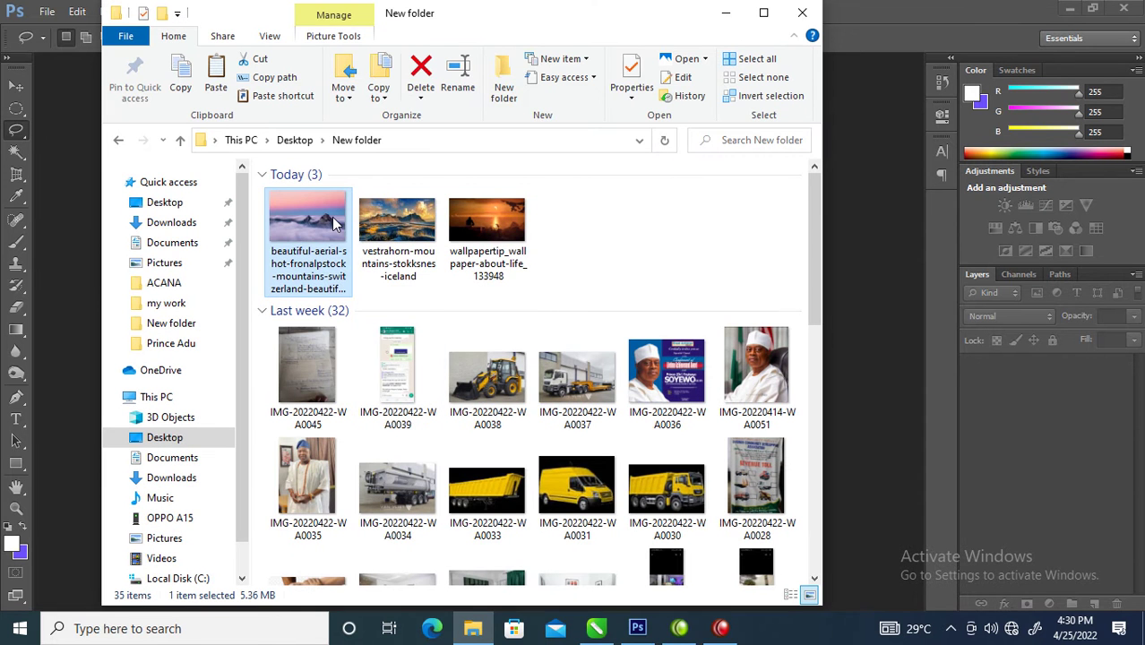
left_click_drag(333, 224, 851, 318)
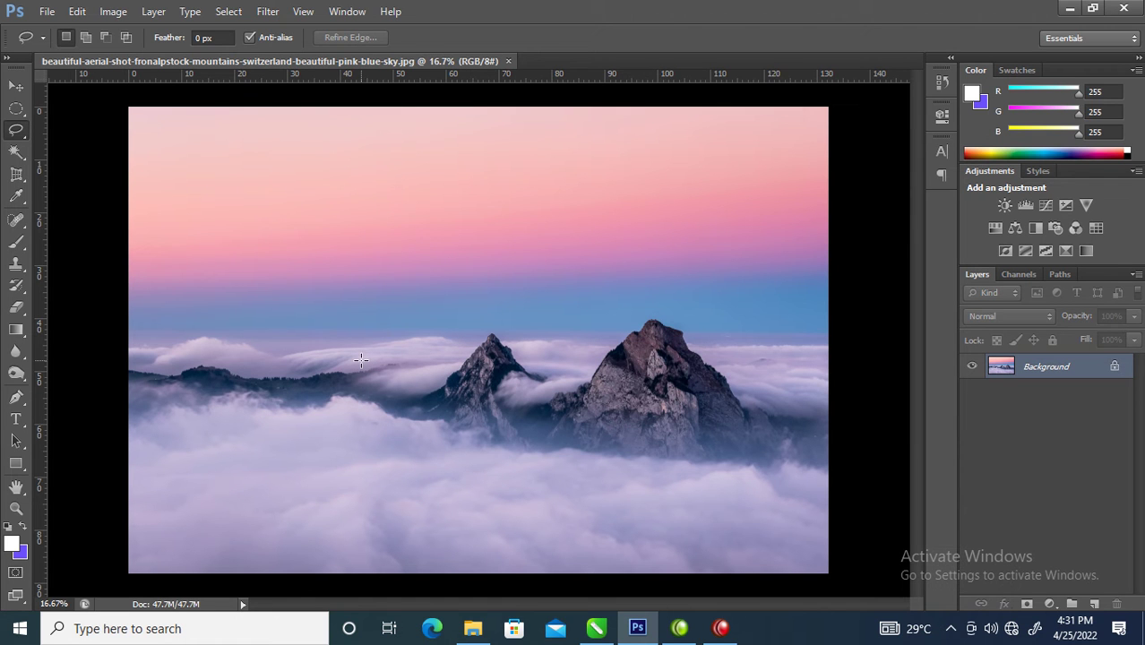
Step: Create a new A4 document from the International Paper preset, 210 × 297 mm at 300 pixels per inch
left_click(44, 13)
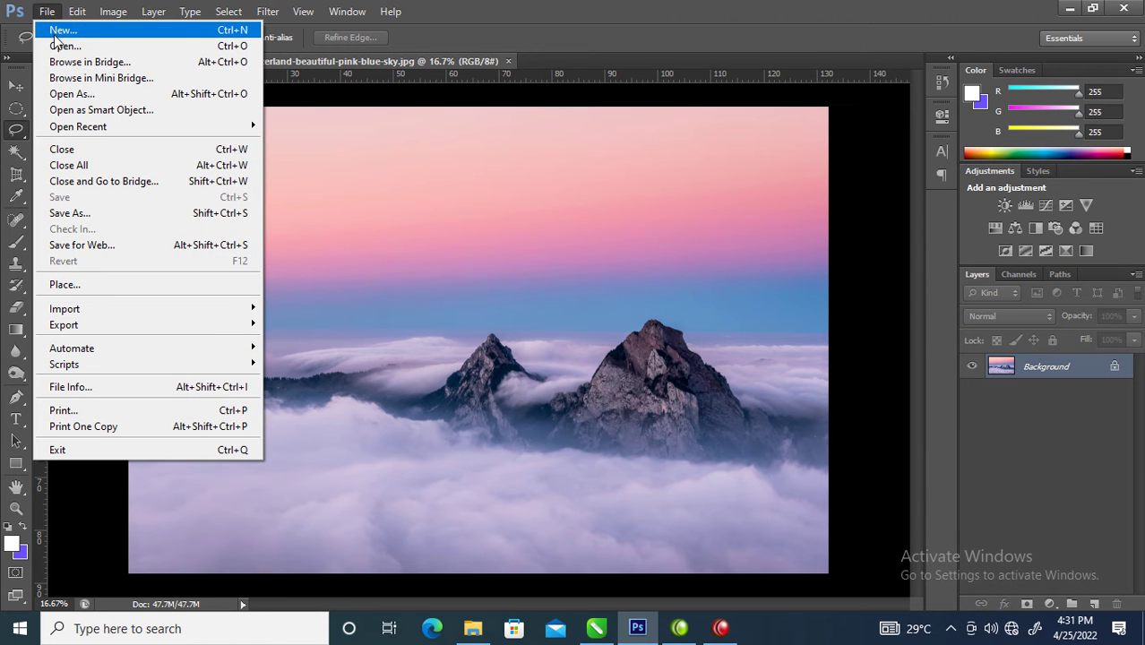
left_click(57, 30)
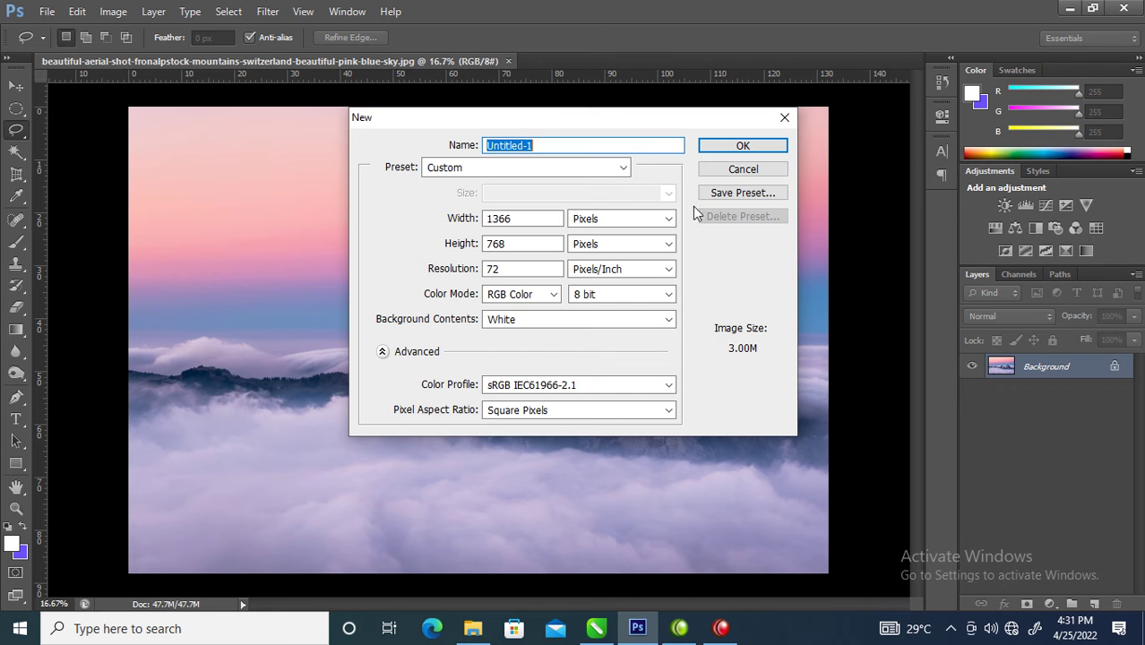
left_click(617, 177)
left_click(476, 240)
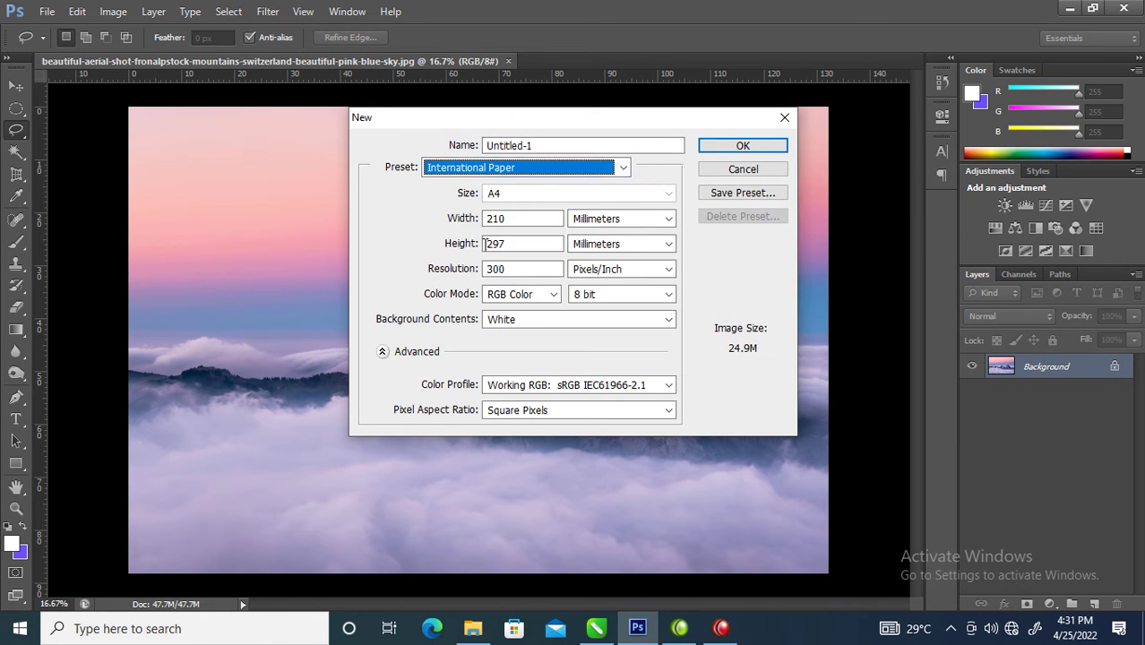
left_click(669, 194)
left_click(671, 195)
left_click(743, 145)
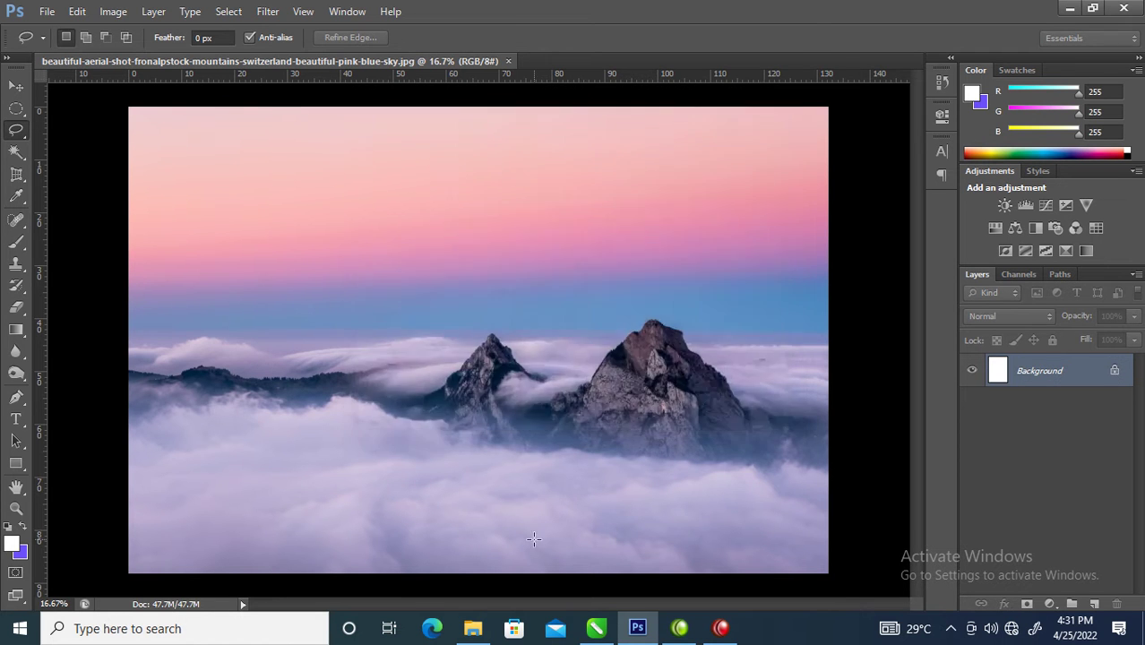
Step: Copy the mountain image into the Untitled-1 document and align its lower edge with the bottom of the page
left_click(360, 61)
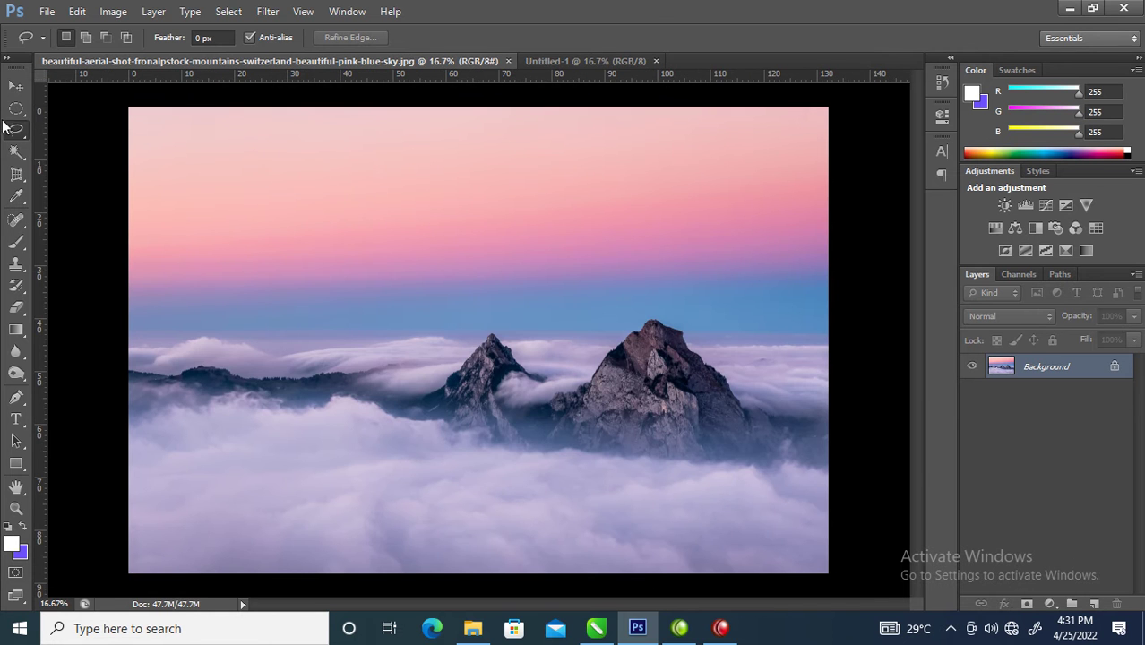
left_click(16, 85)
left_click_drag(354, 199, 549, 204)
left_click_drag(453, 199, 455, 204)
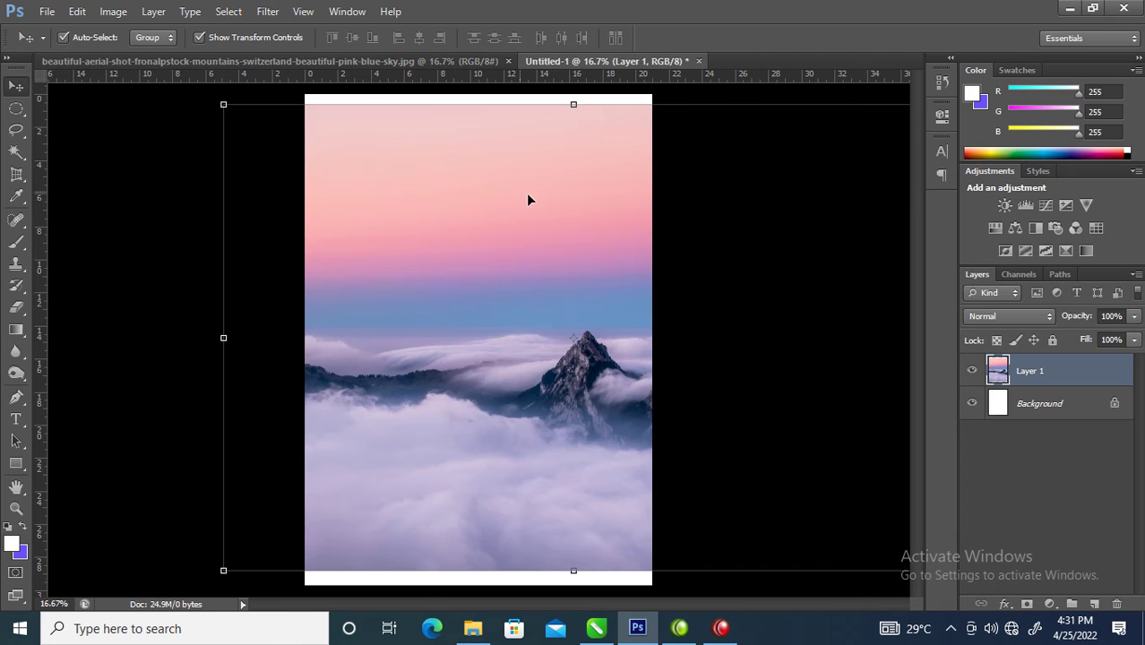
left_click_drag(562, 234, 455, 231)
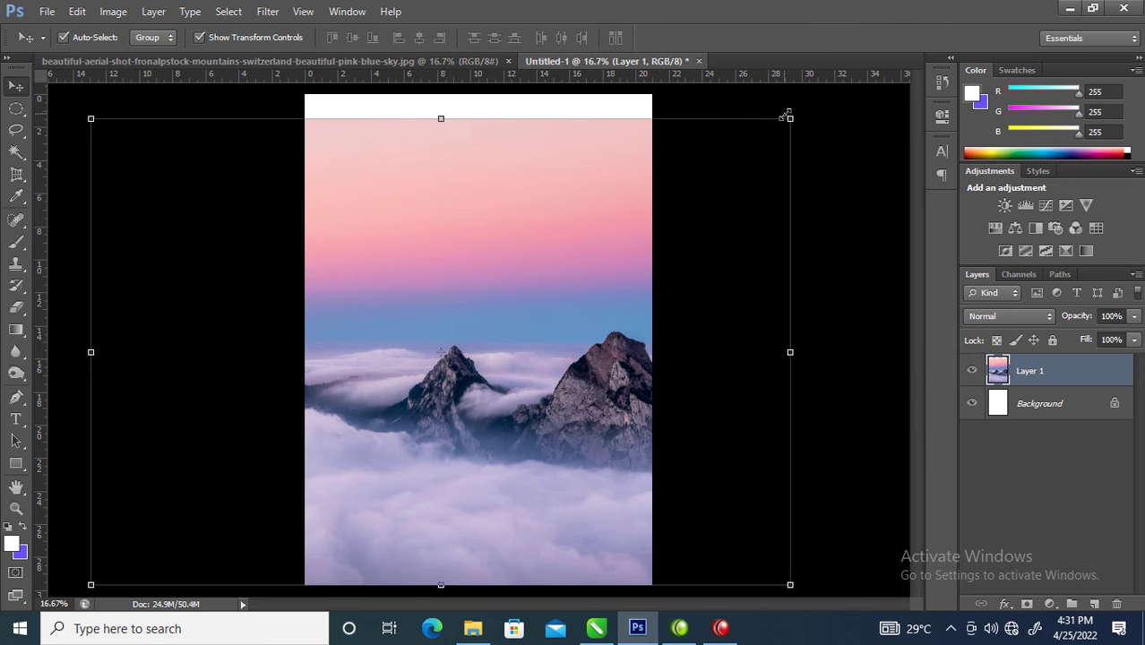
Step: Scale the mountain layer to about 73% and position it over the lower two thirds of the page
left_click_drag(789, 118, 608, 240)
left_click_drag(509, 392, 665, 408)
key("Return")
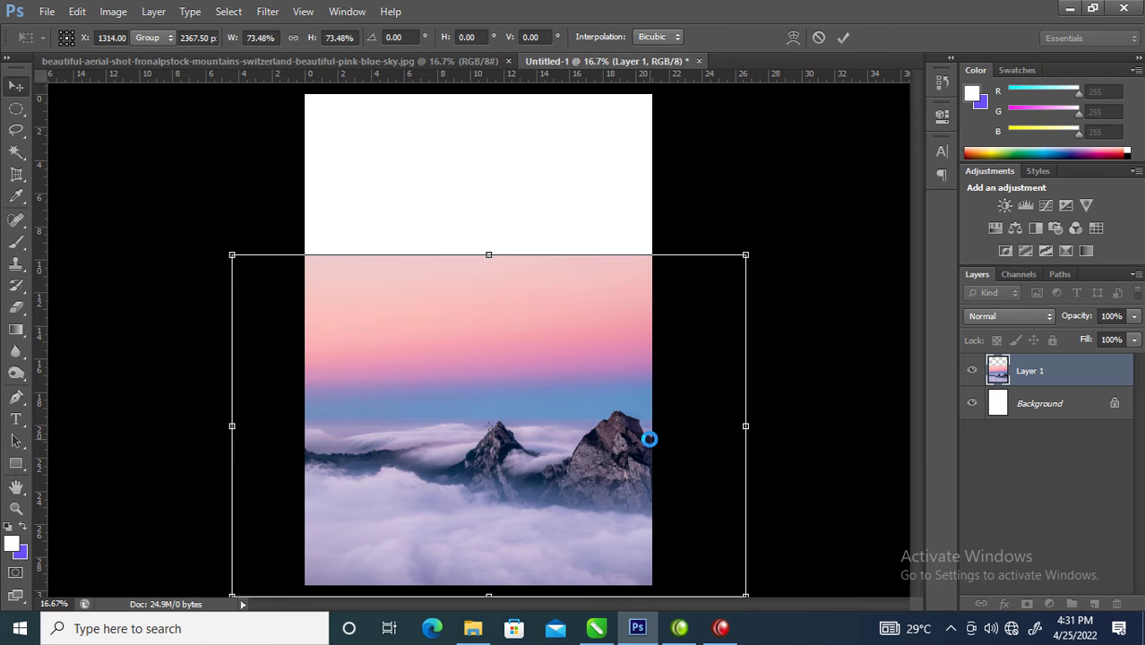
Step: Place my pound of flesh.psd, enlarge it to about 216%, and position the man at the page's lower left
left_click(49, 10)
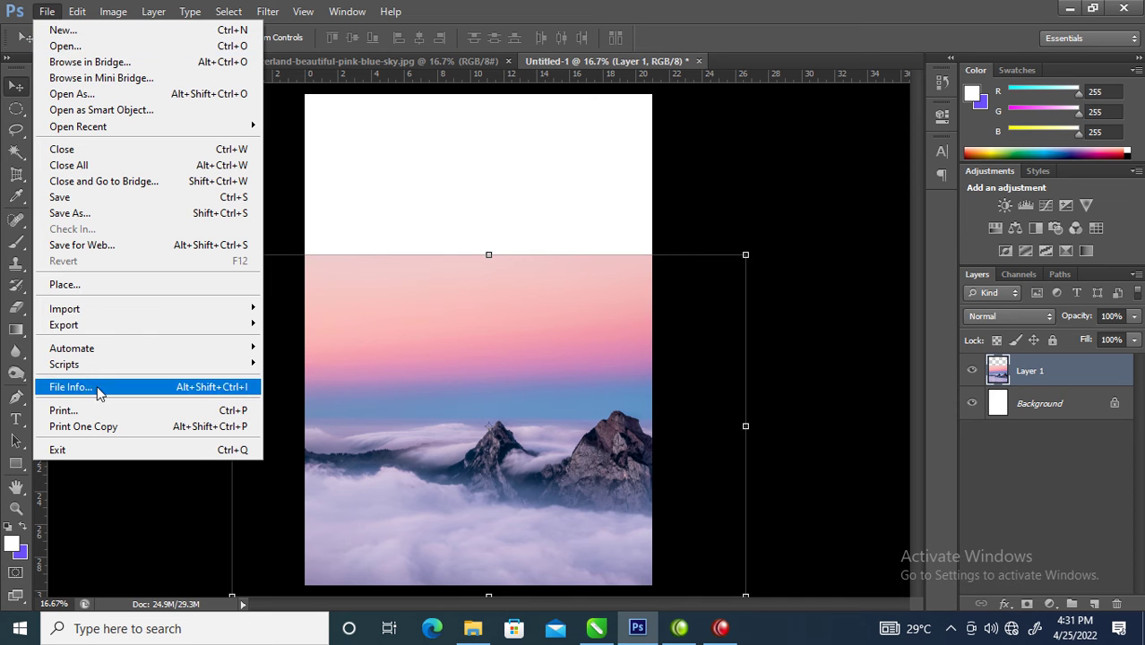
left_click(86, 285)
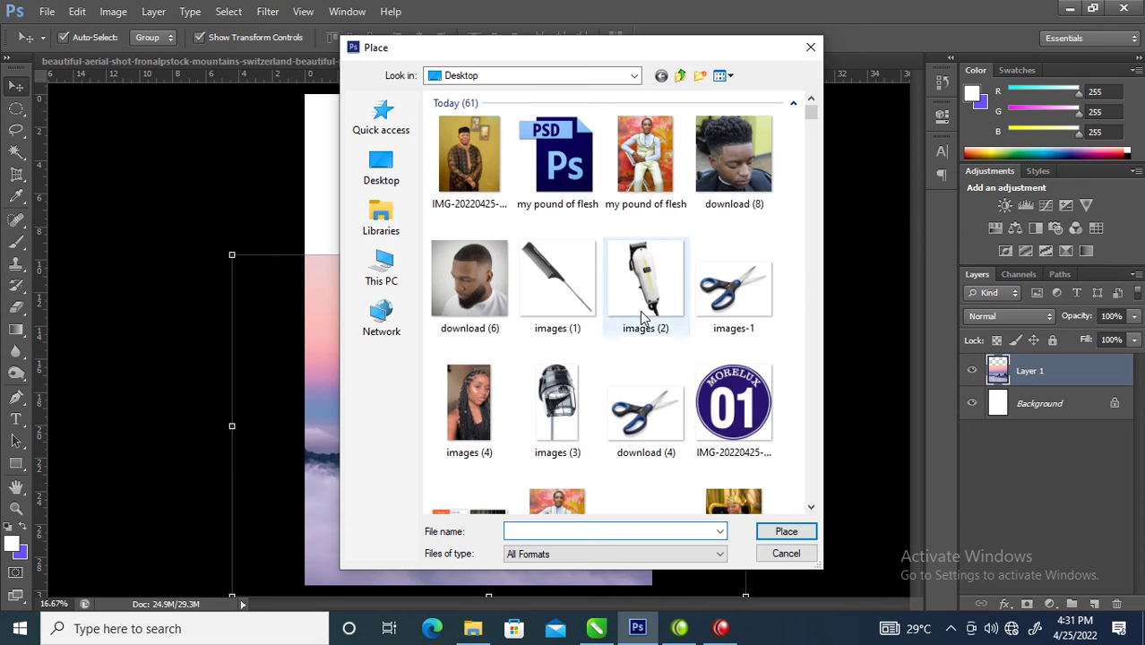
double_click(562, 145)
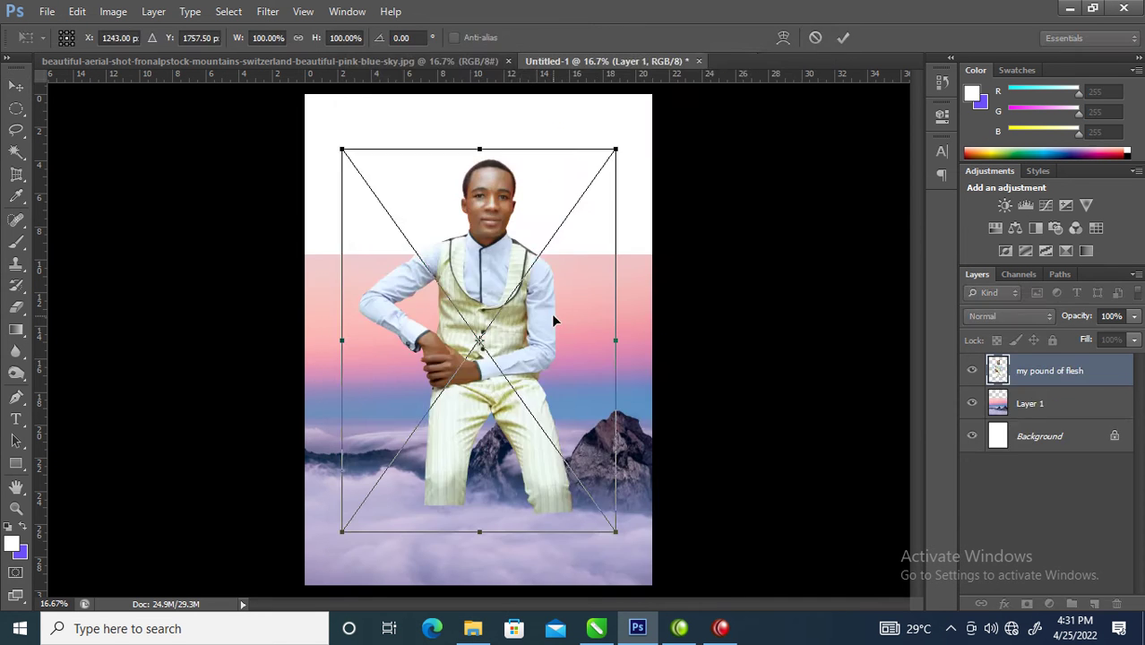
left_click_drag(544, 310, 398, 513)
left_click_drag(468, 349, 630, 114)
mouse_move(406, 466)
left_mouse_down()
mouse_move(422, 478)
mouse_move(408, 486)
left_mouse_up()
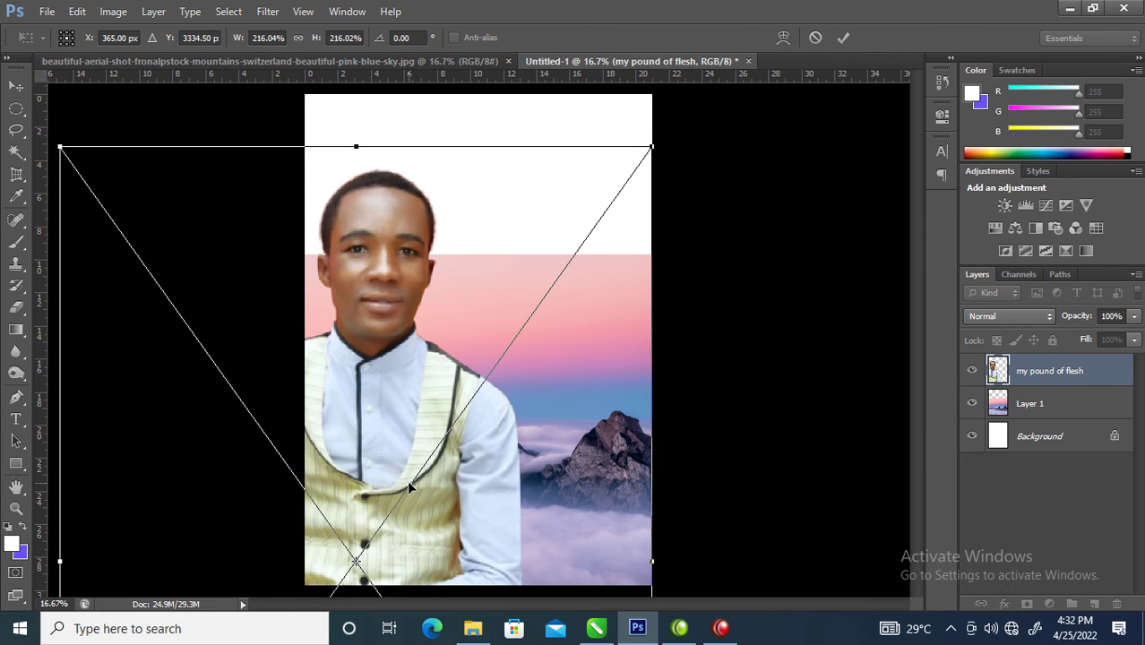
key("Return")
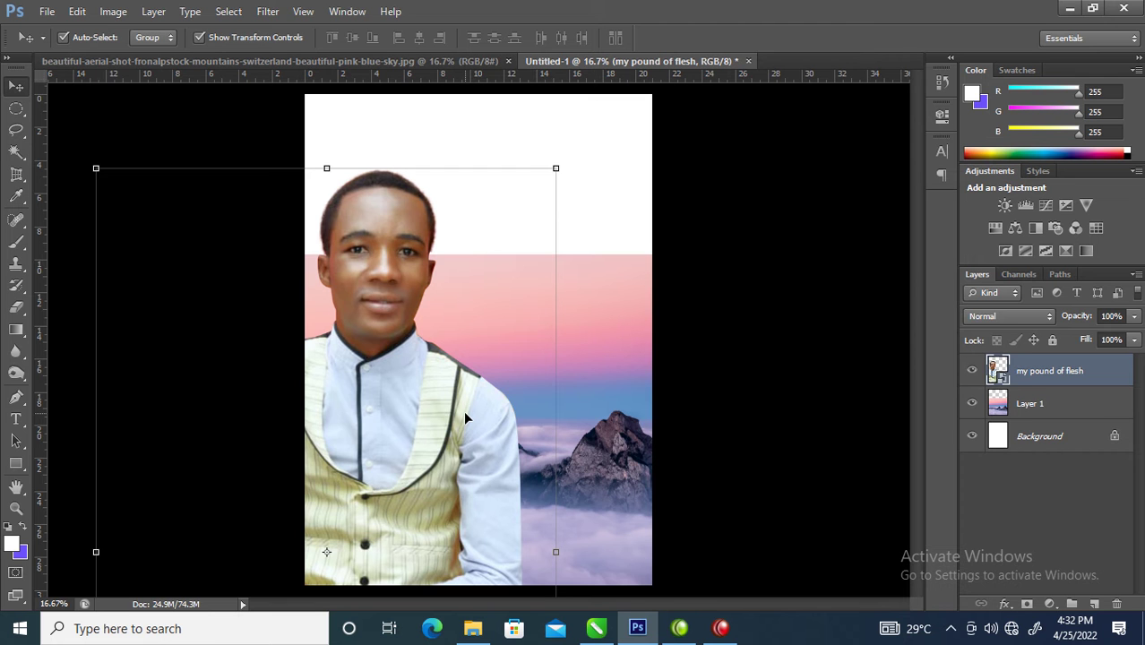
Step: Rasterize the my pound of flesh layer and desaturate it to black and white
right_click(1030, 368)
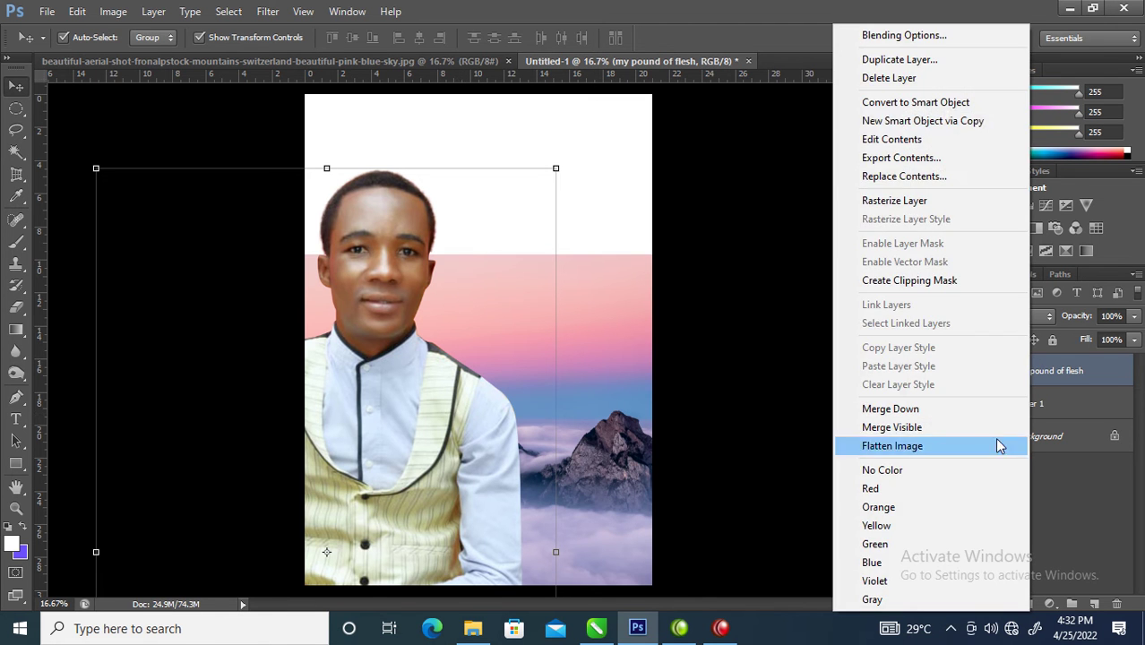
left_click(876, 203)
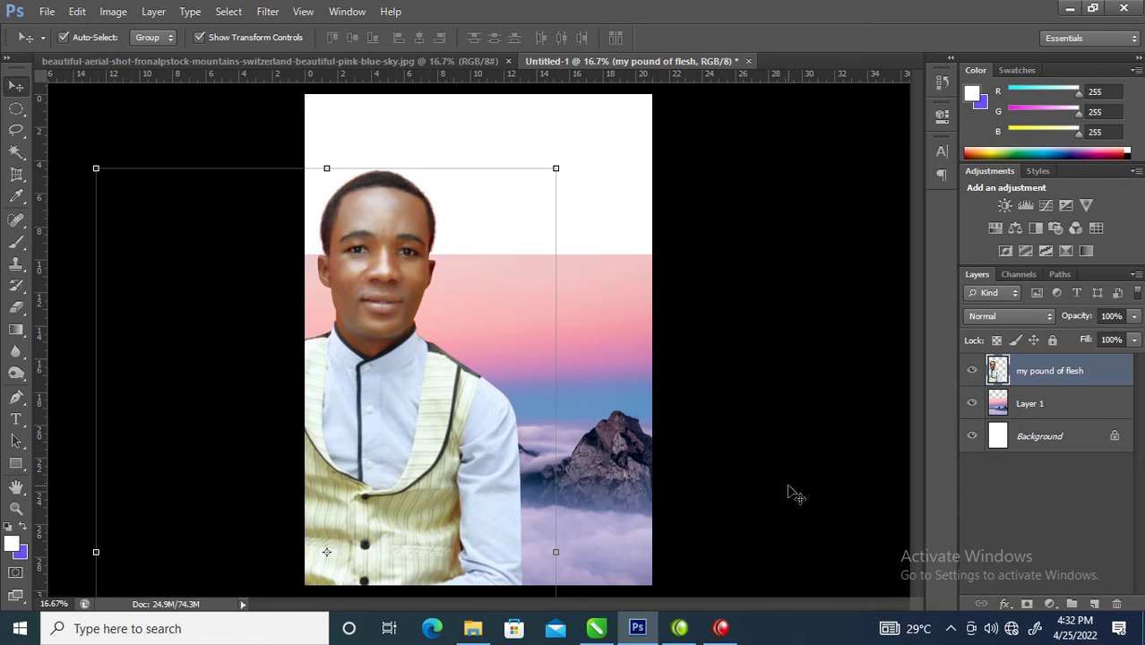
key("ctrl+shift+u")
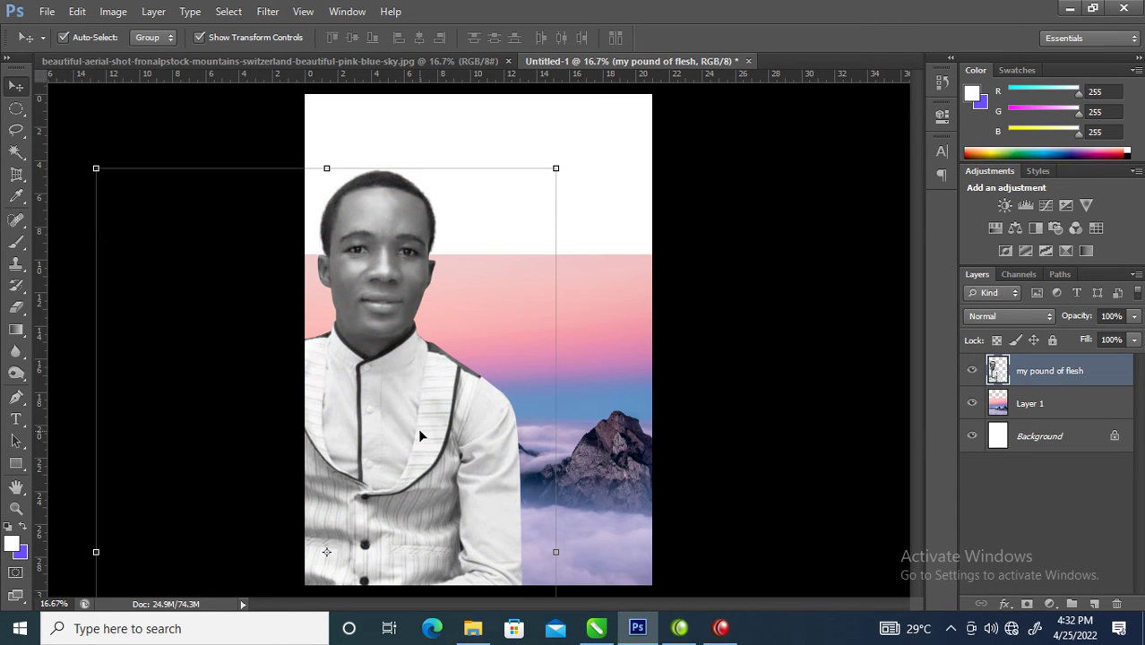
Step: Duplicate the portrait layer and fill the copy's silhouette with the dark purple (RGB 81, 61, 78) sampled from the mountain
key("ctrl+j")
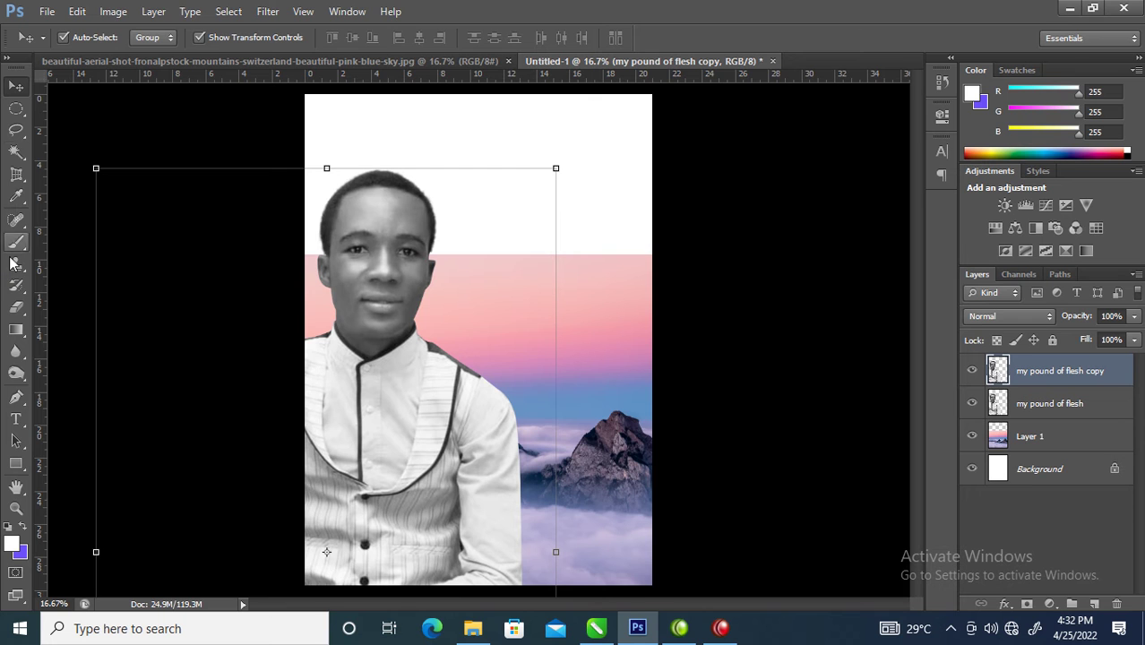
left_click(10, 204)
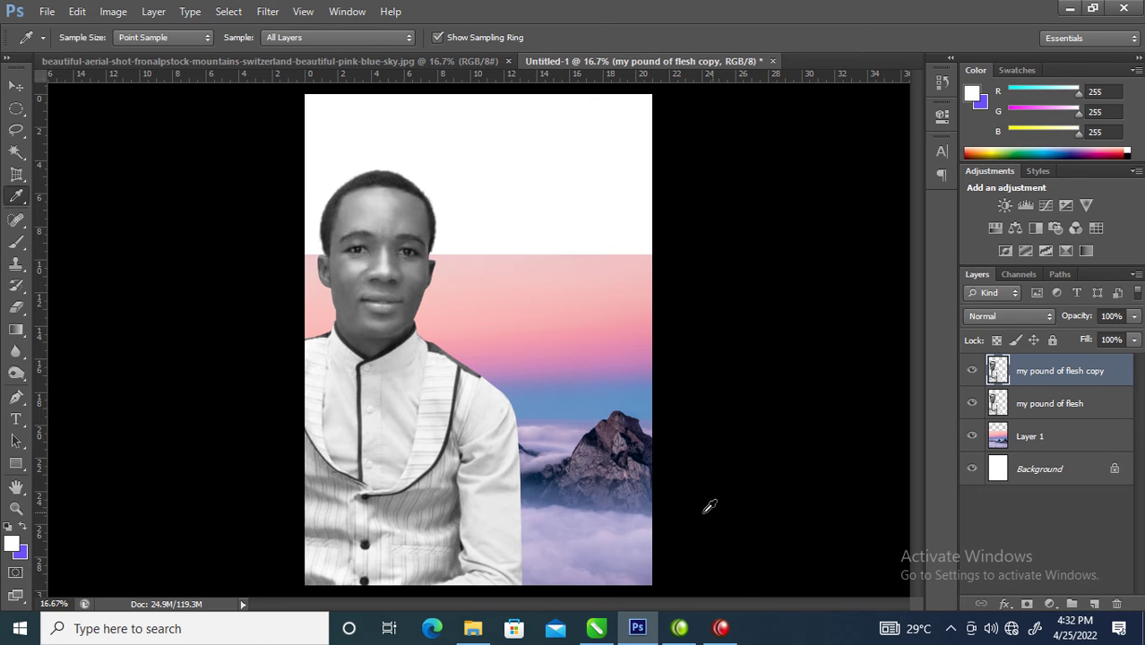
left_click(608, 426)
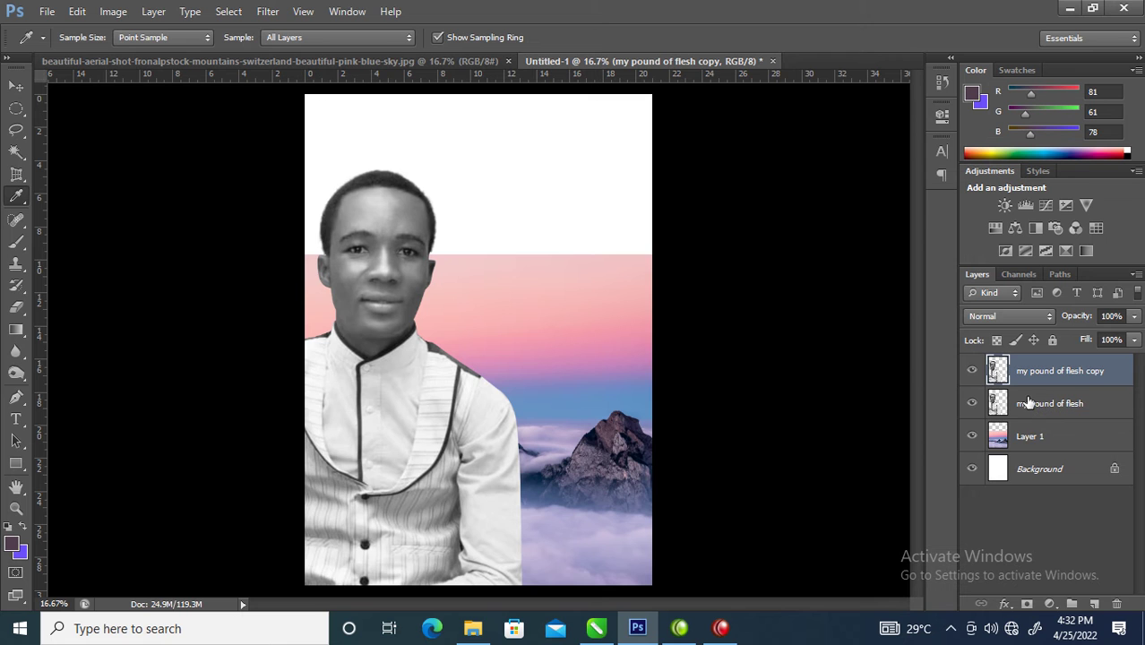
key("ctrl+shift+BackSpace")
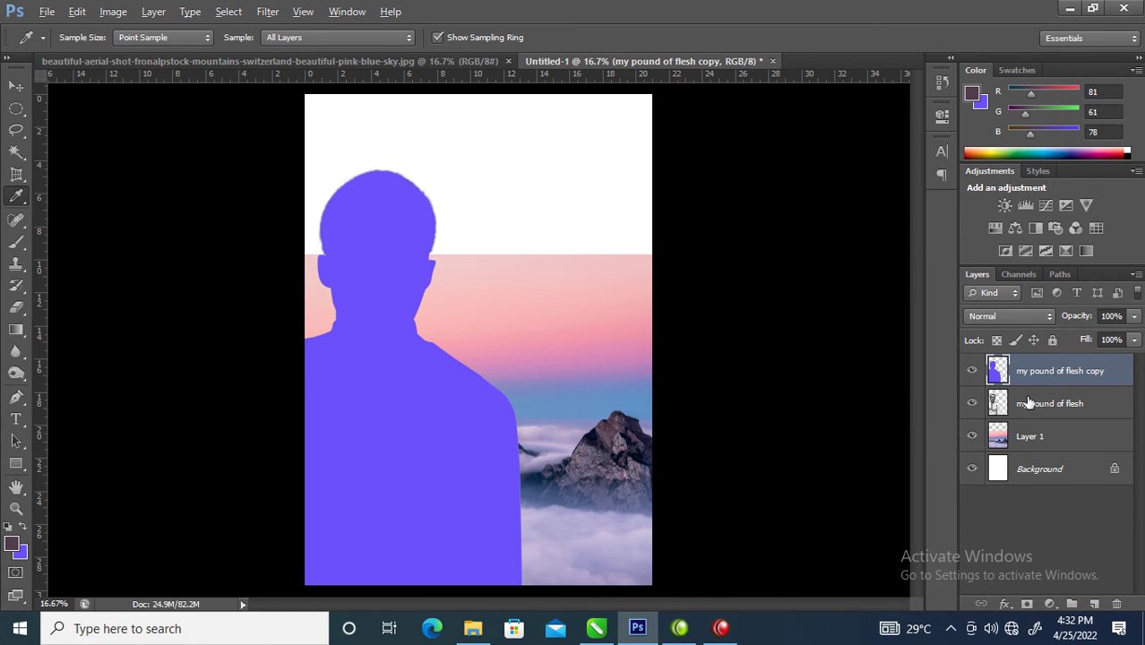
key("alt+shift+BackSpace")
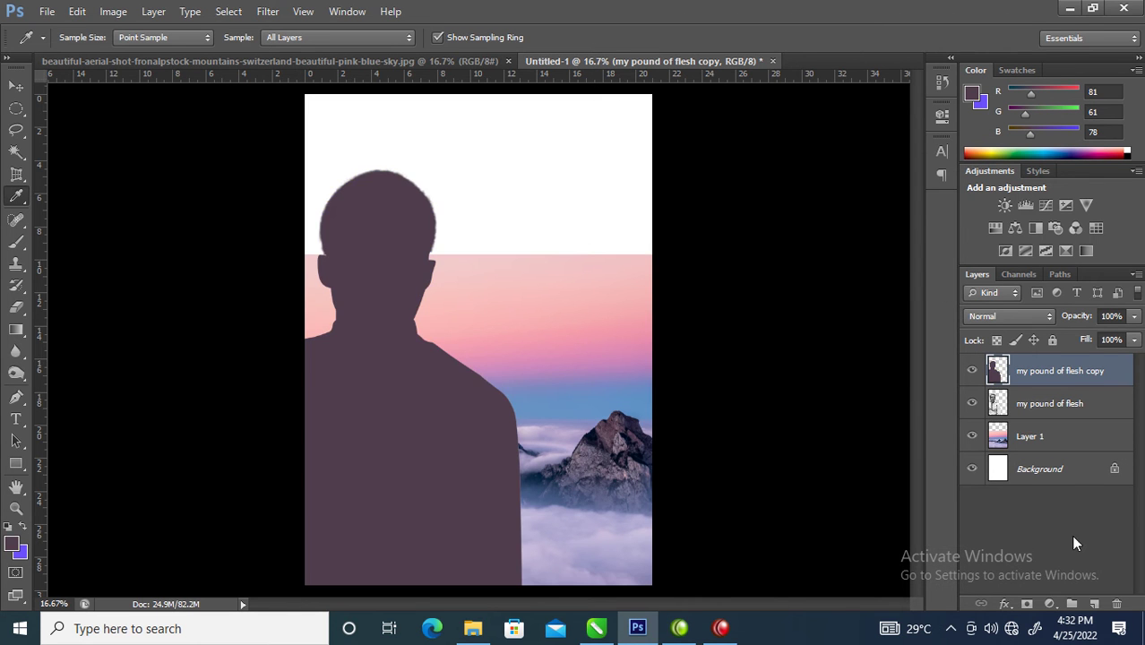
Step: Set the blend mode of the purple silhouette layer to Screen
left_click(1045, 316)
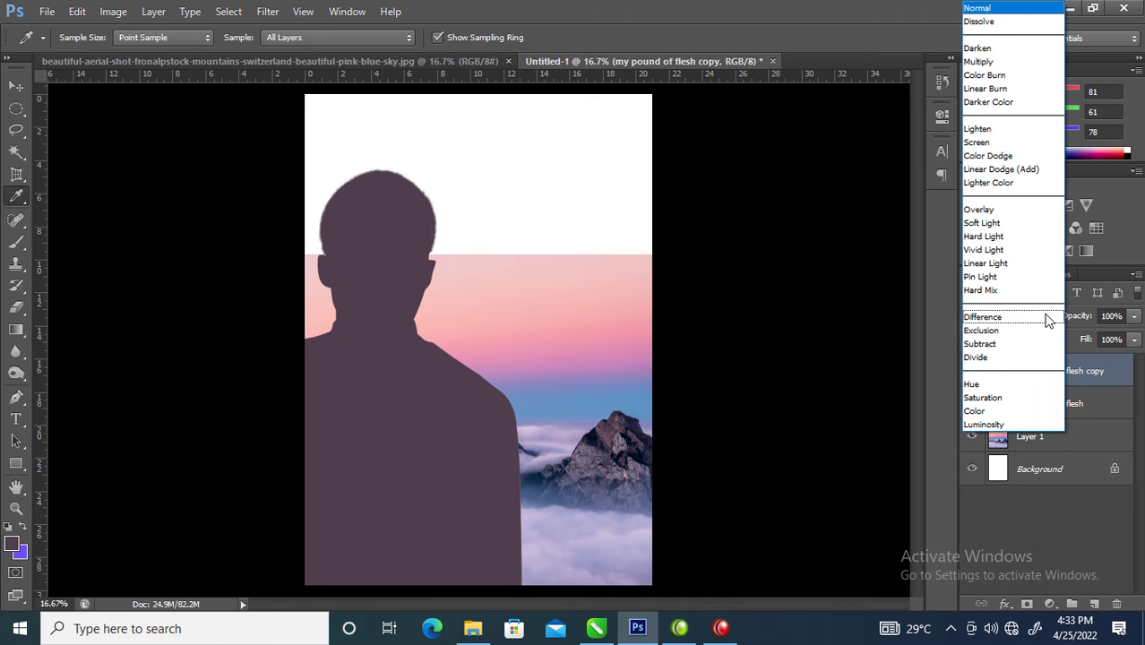
left_click(978, 144)
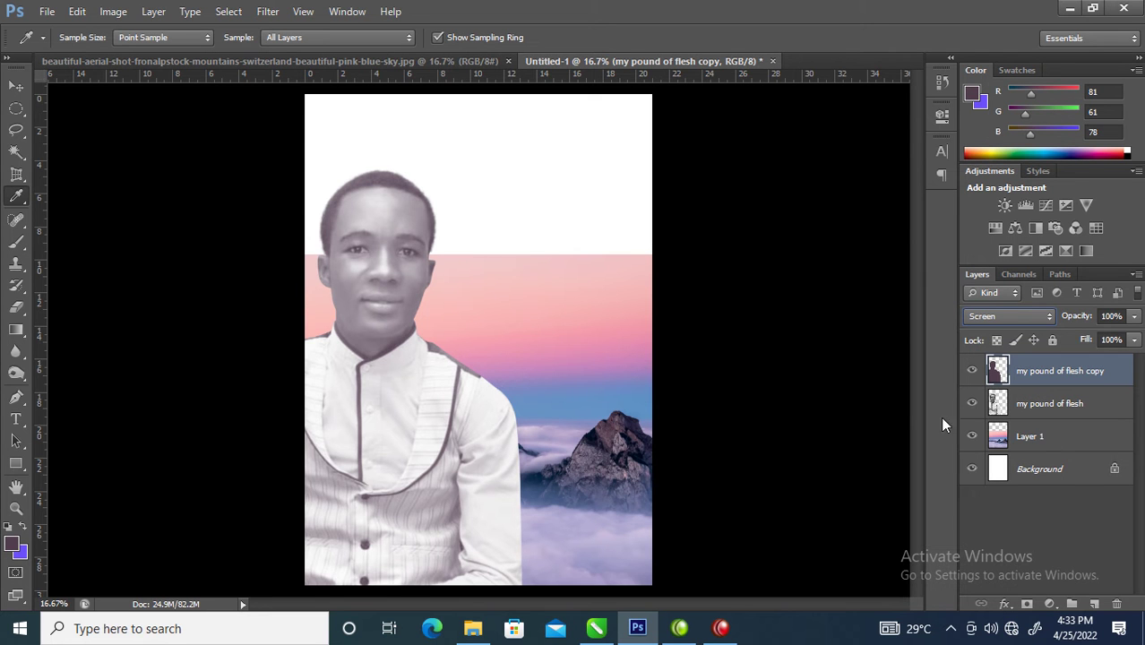
Step: Add a layer mask to Layer 1 and set the Brush tool's foreground color to near-black (#010004)
left_click(1060, 434)
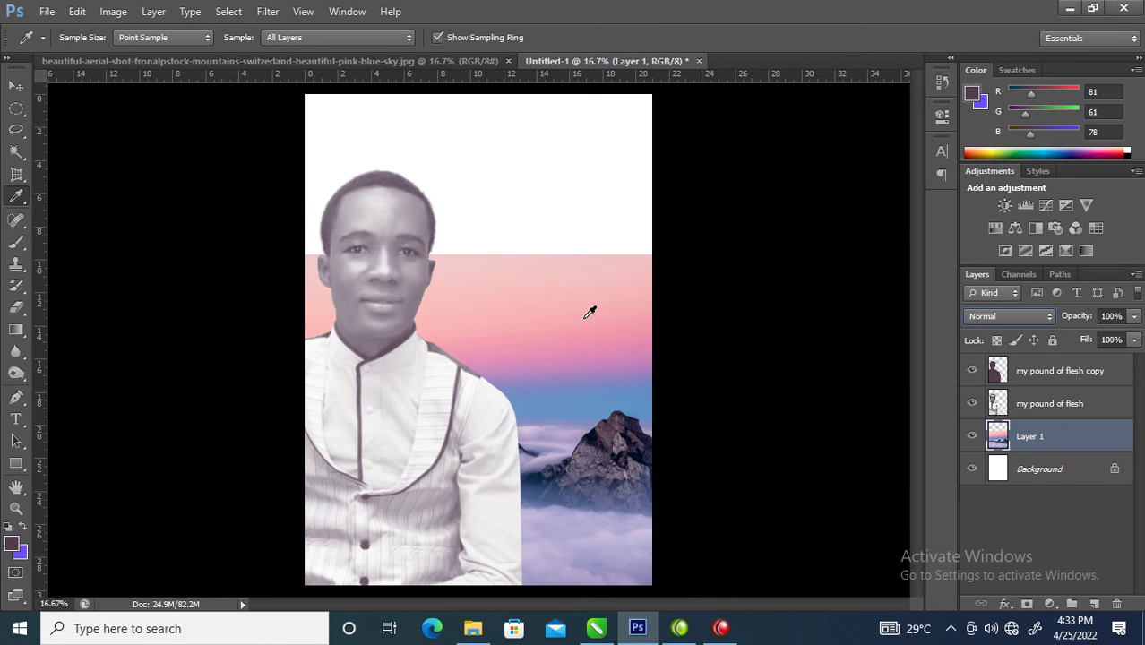
left_click(1027, 606)
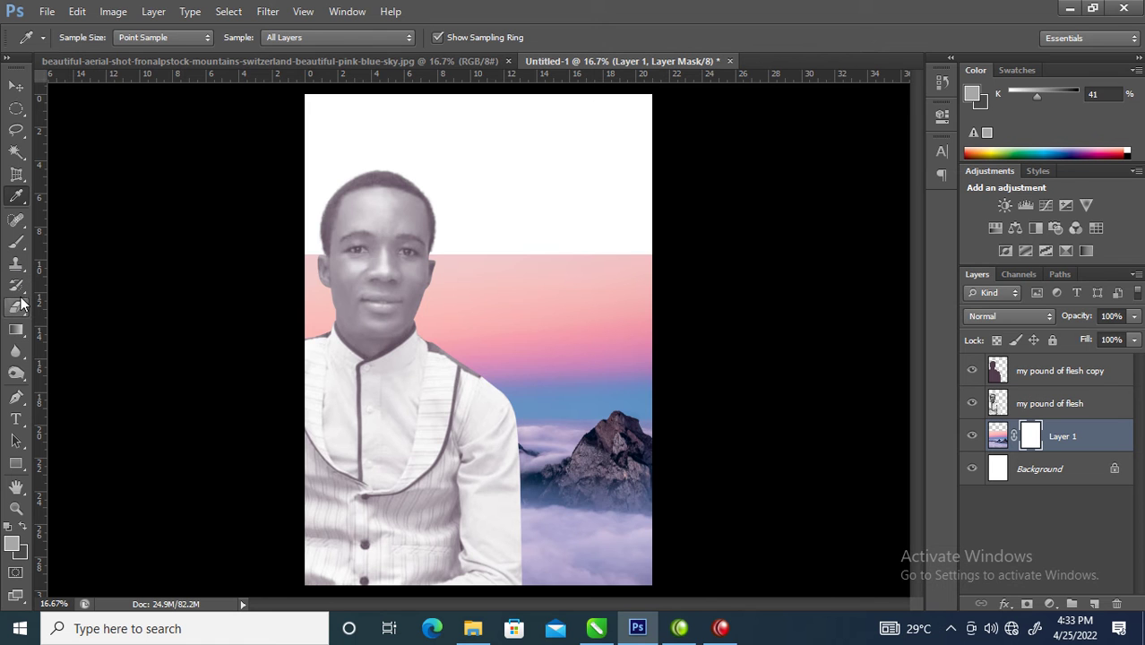
left_click(16, 240)
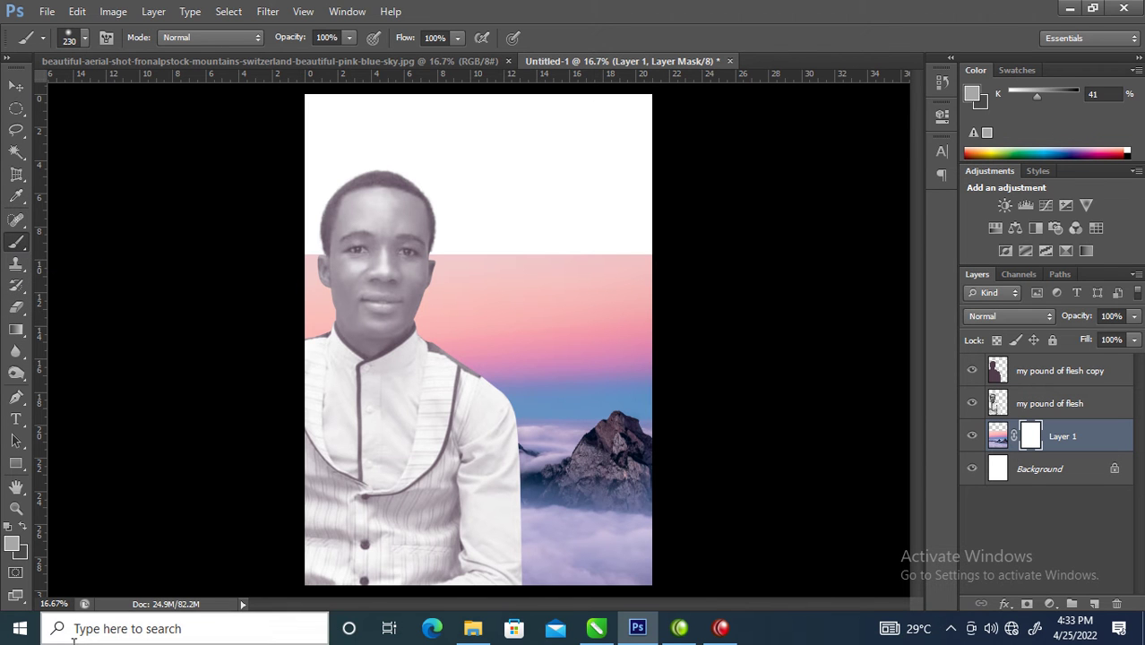
left_click(21, 528)
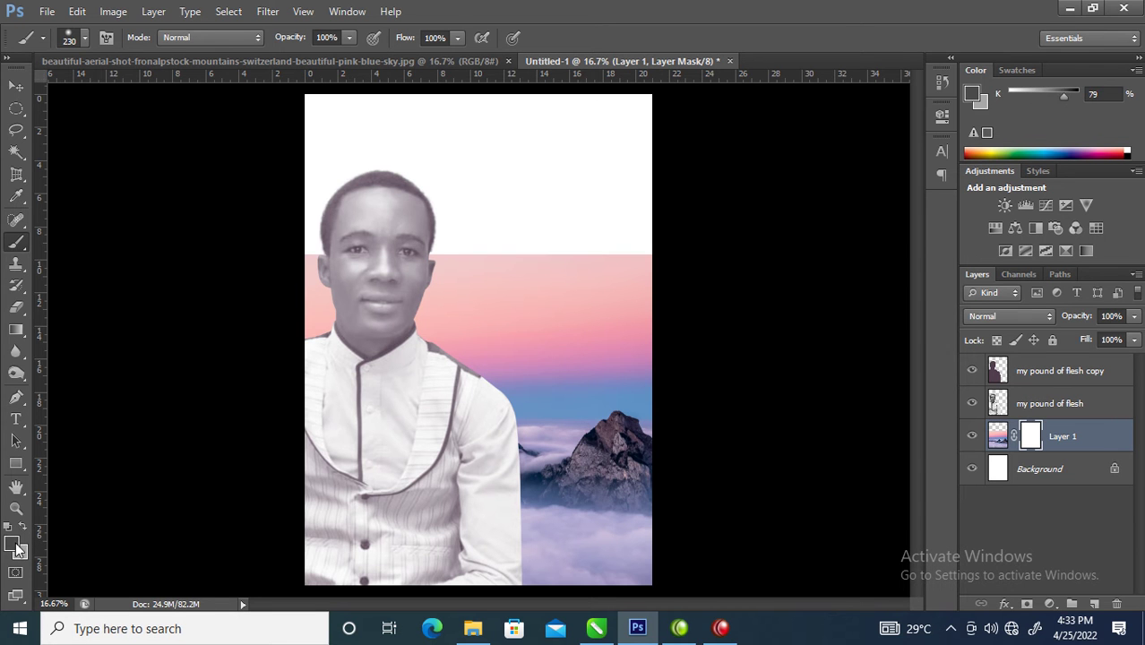
left_click(14, 544)
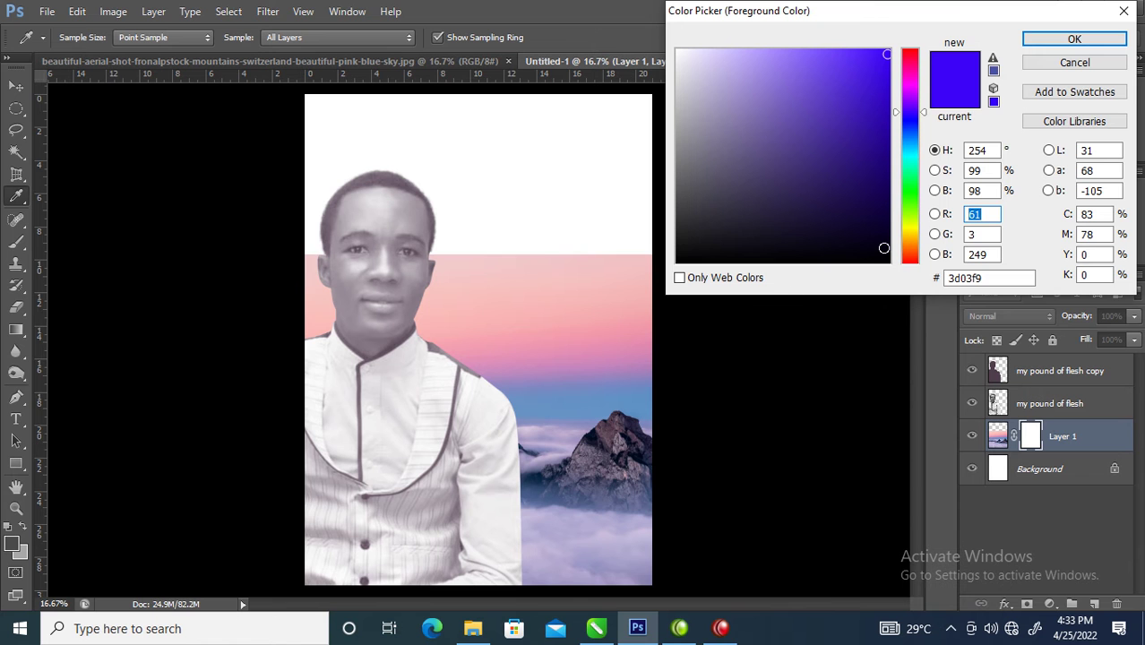
left_click(885, 260)
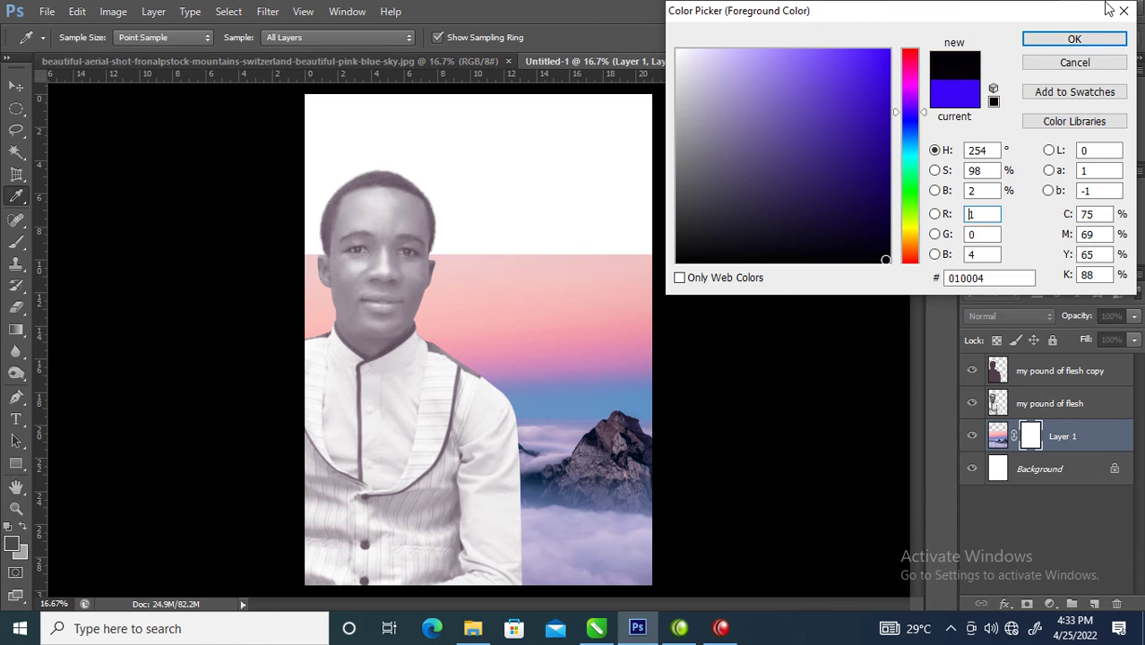
left_click(1095, 42)
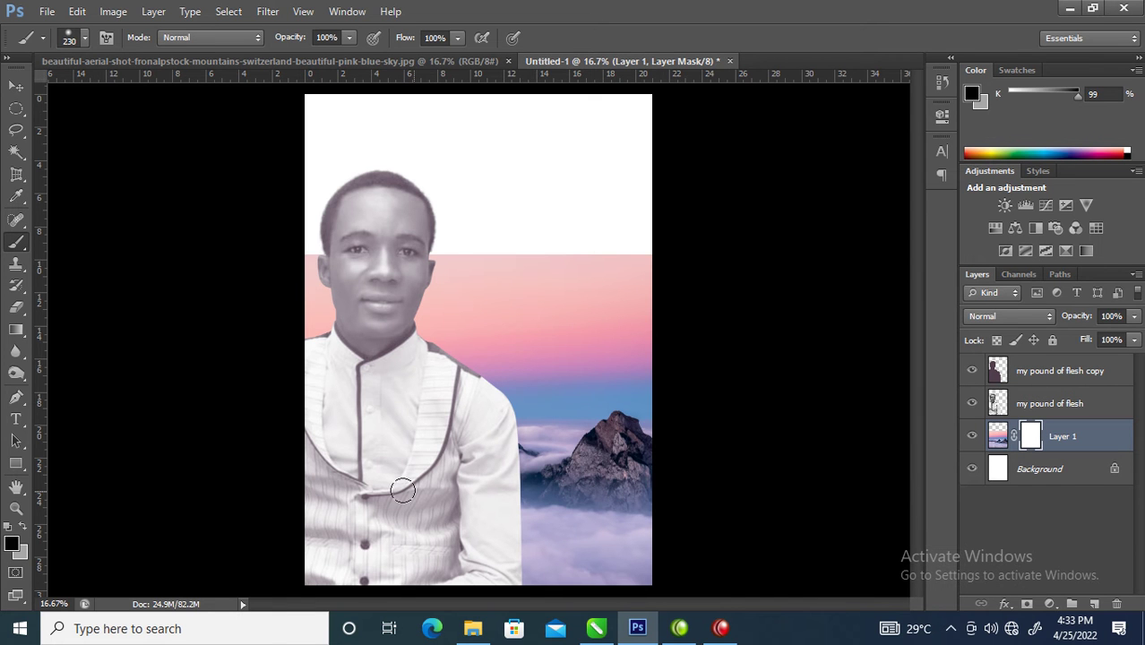
Step: Paint out the pink sky on Layer 1's mask with a soft 1586 px brush, fading it to white above the mountain
mouse_move(457, 268)
left_mouse_down()
mouse_move(435, 263)
mouse_move(507, 278)
mouse_move(498, 280)
left_mouse_up()
mouse_move(249, 159)
left_mouse_down()
mouse_move(554, 159)
mouse_move(237, 168)
left_mouse_up()
left_click_drag(290, 251, 590, 221)
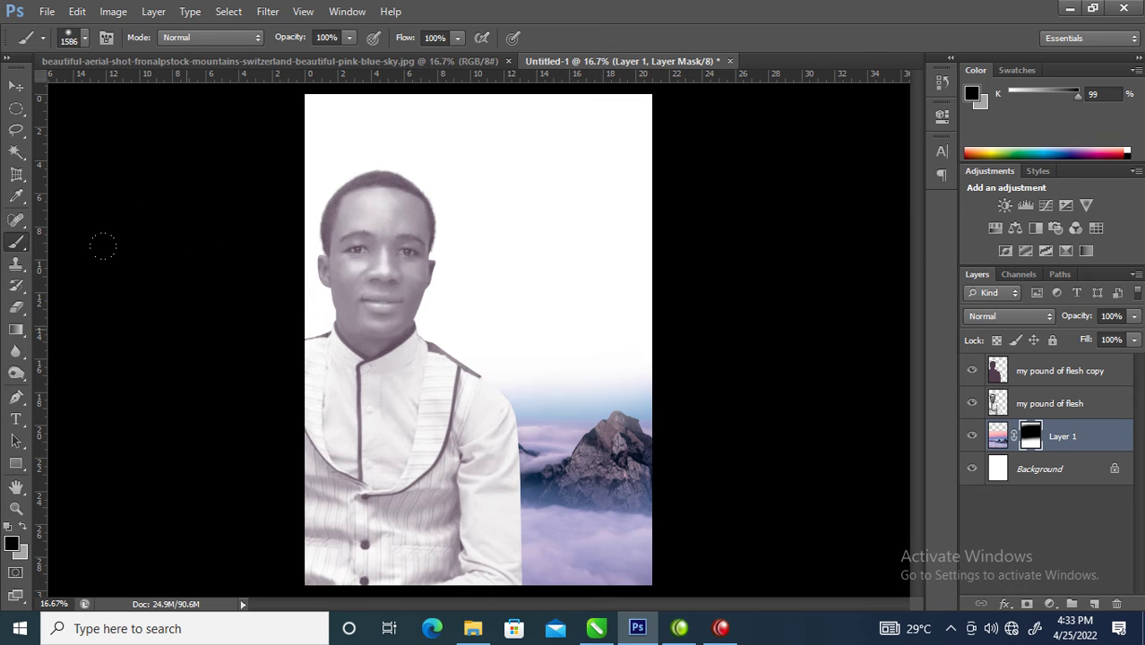
left_click(16, 85)
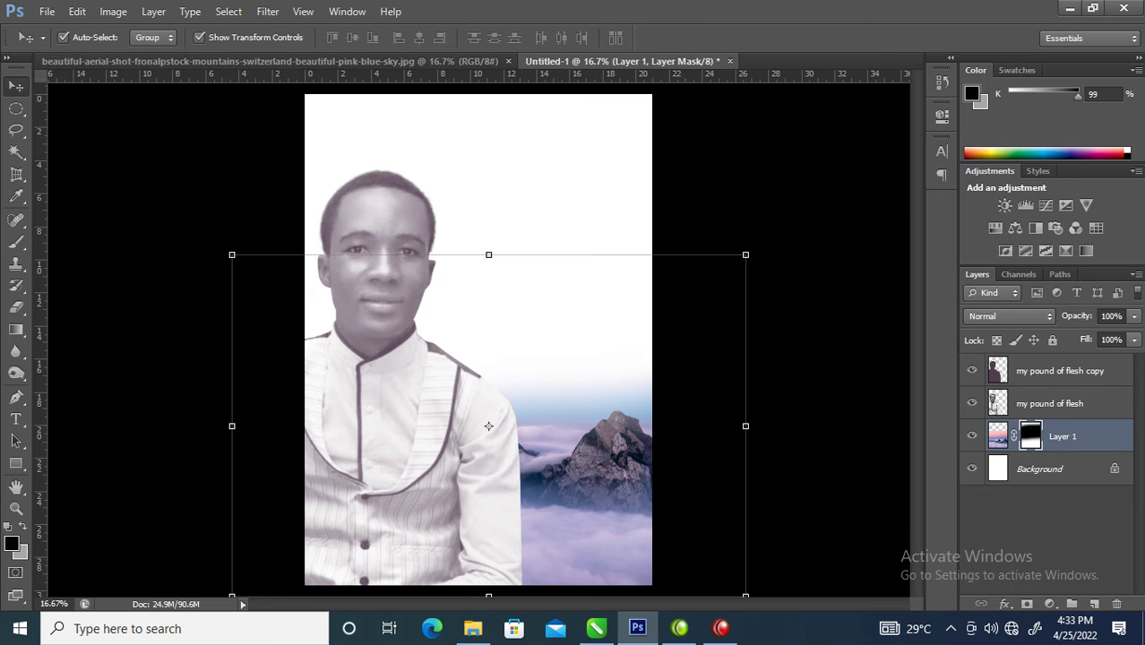
left_click(778, 231)
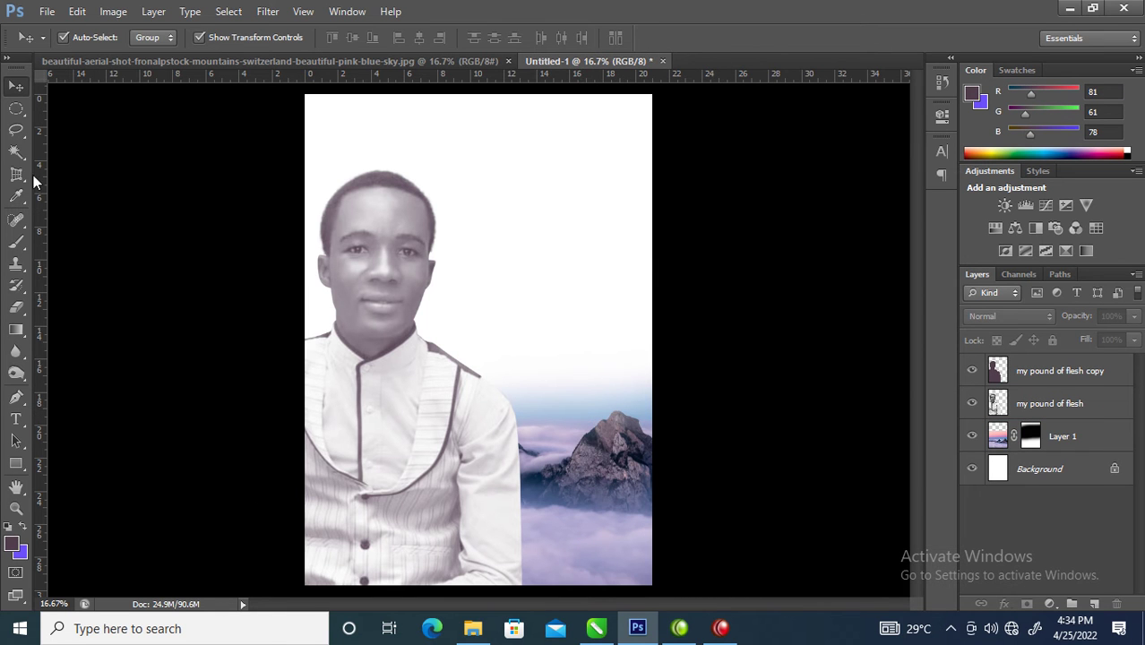
Step: Sample the light blue (RGB 166, 192, 221) from the sky above the mountain and add a new layer above the portrait copy
left_click(17, 196)
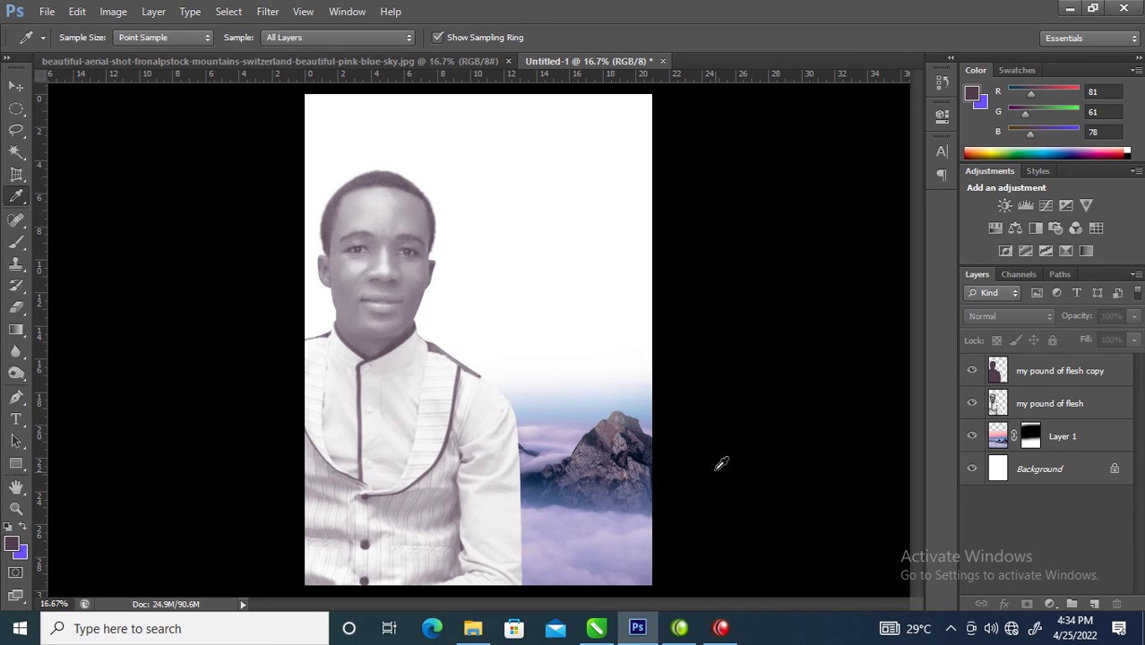
left_click(582, 409)
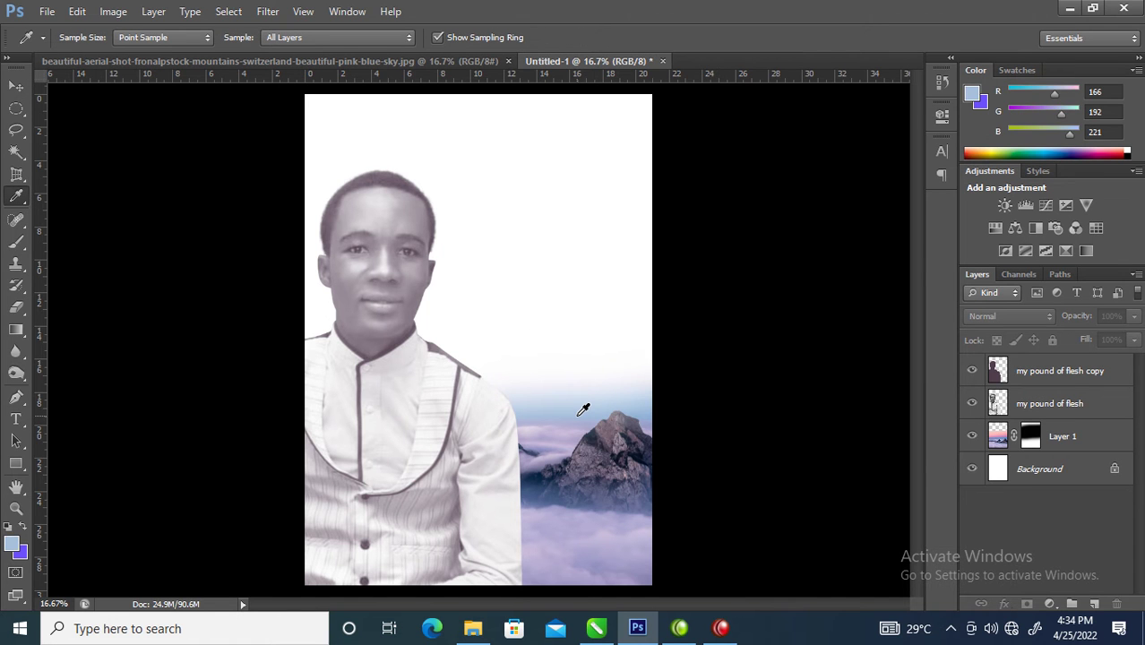
left_click(1067, 383)
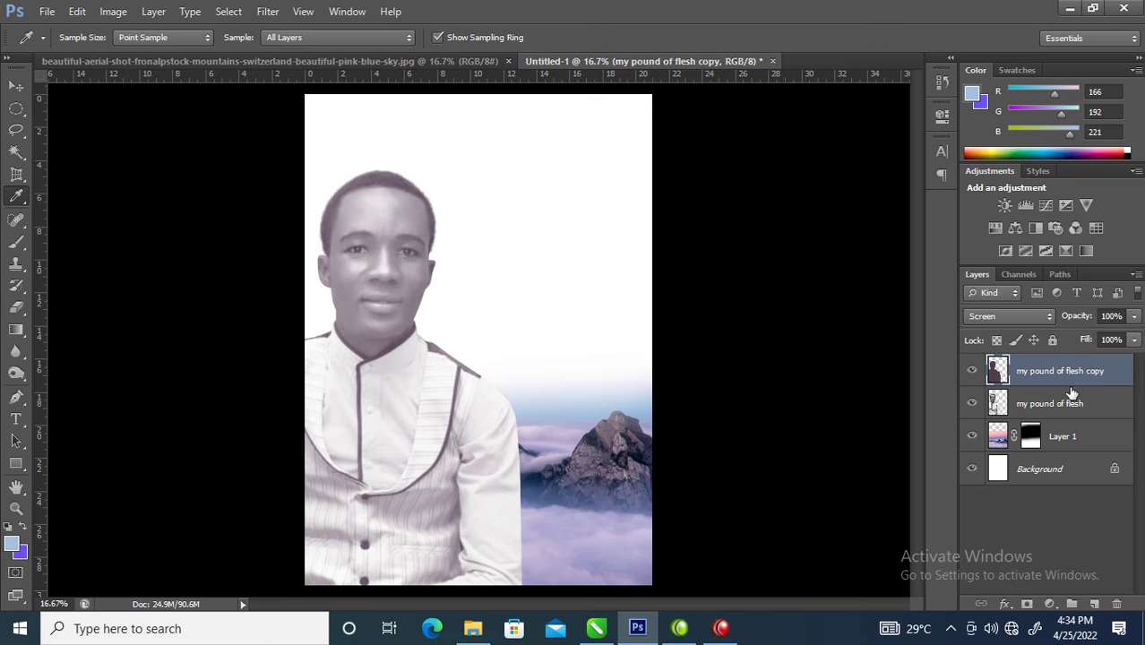
key("ctrl+shift+n")
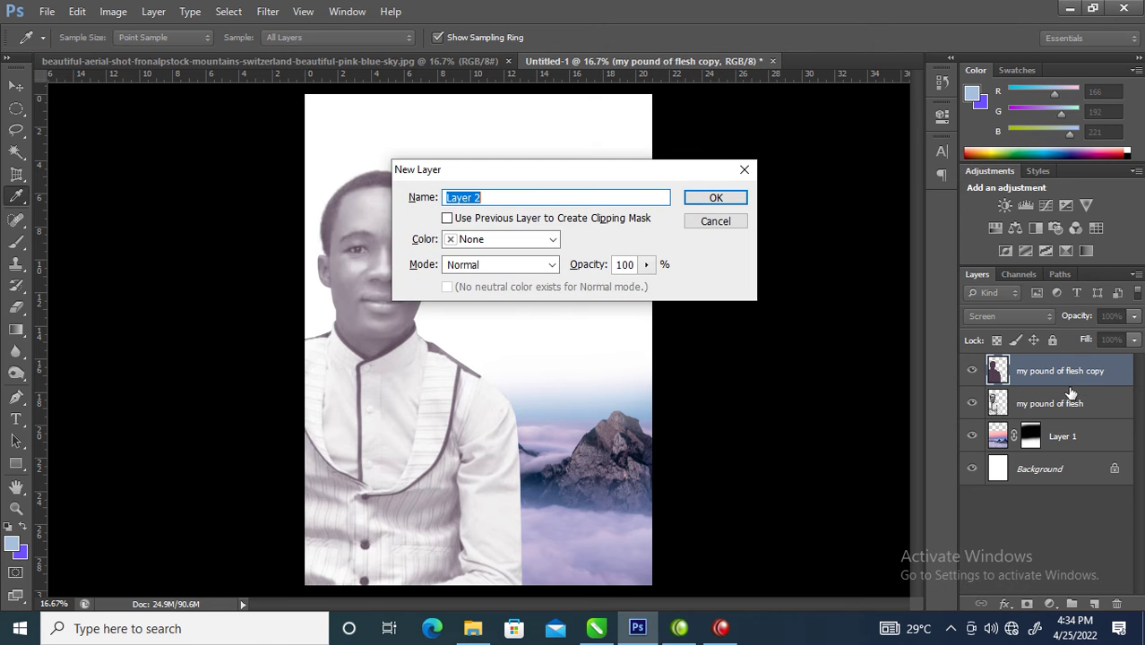
left_click(725, 199)
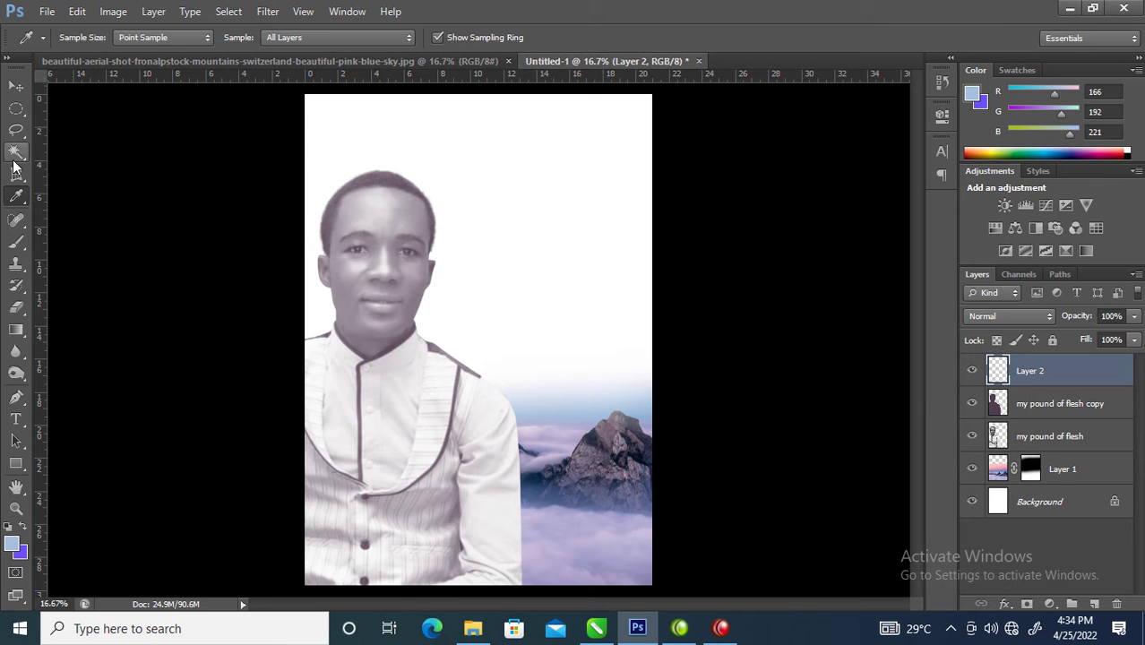
Step: Paint a light blue haze over the portrait and sky on Layer 2 with a 3662 px brush at 53% opacity and 47% flow
left_click(16, 242)
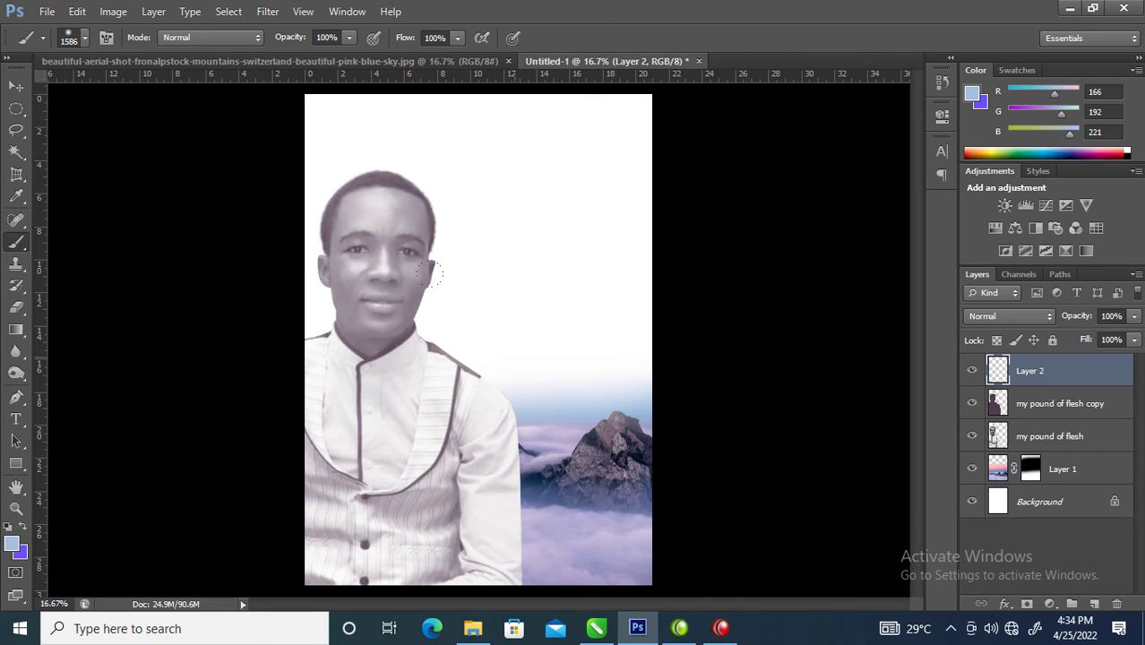
mouse_move(367, 269)
left_mouse_down()
mouse_move(439, 347)
mouse_move(586, 347)
mouse_move(573, 345)
left_mouse_up()
left_click(457, 39)
left_click(411, 57)
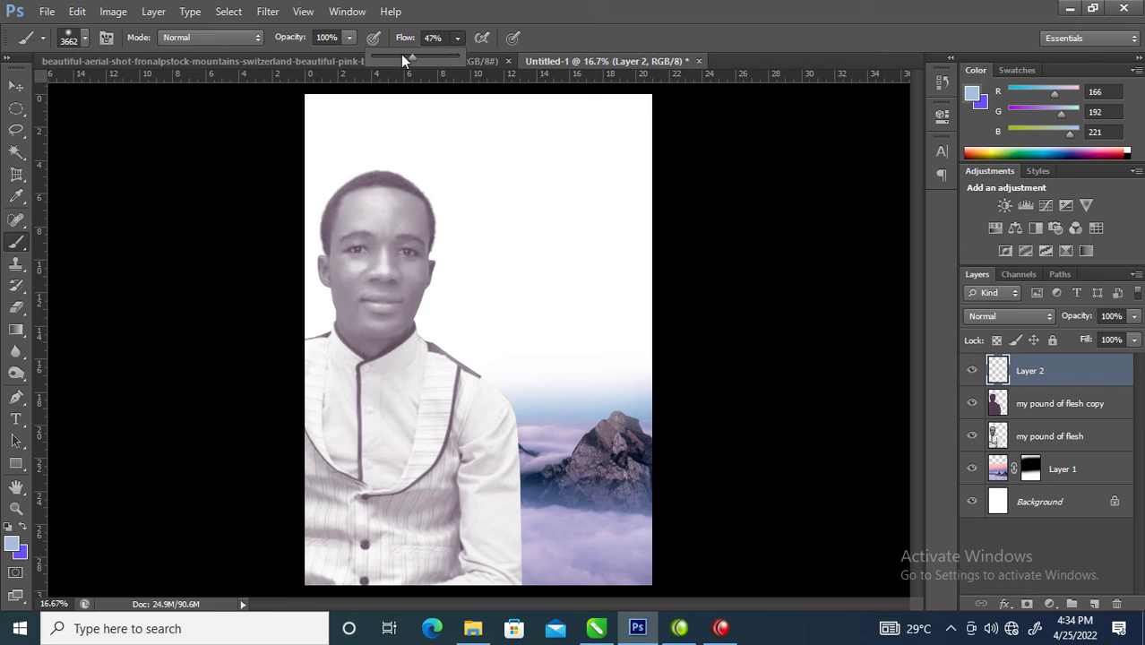
left_click(347, 39)
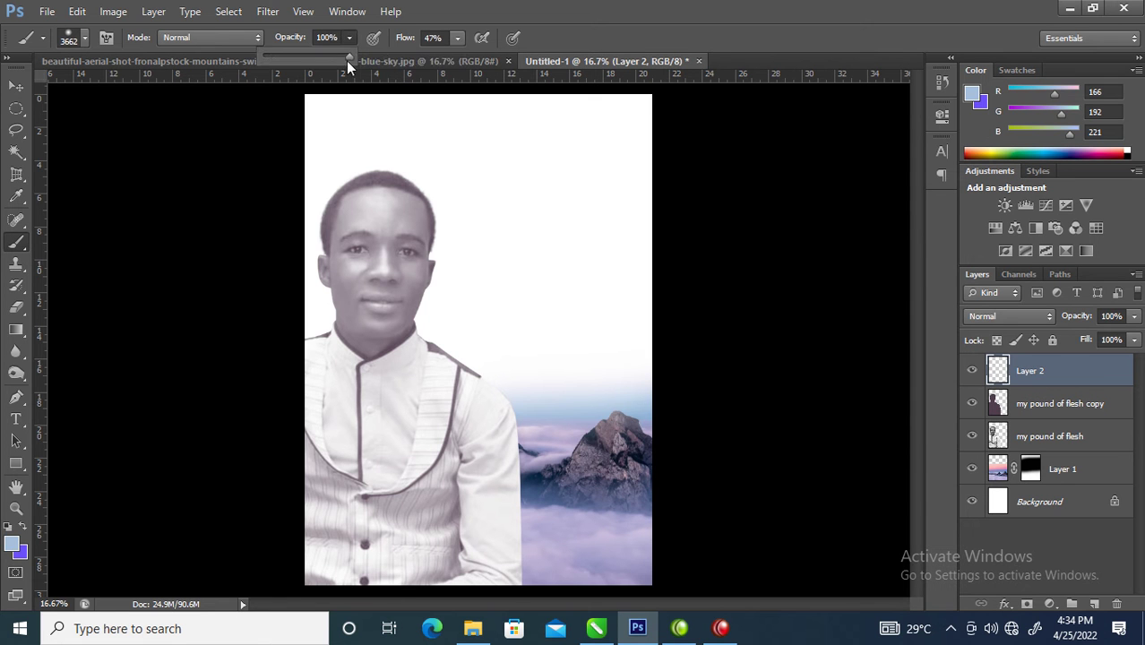
left_click(278, 113)
left_click(278, 113)
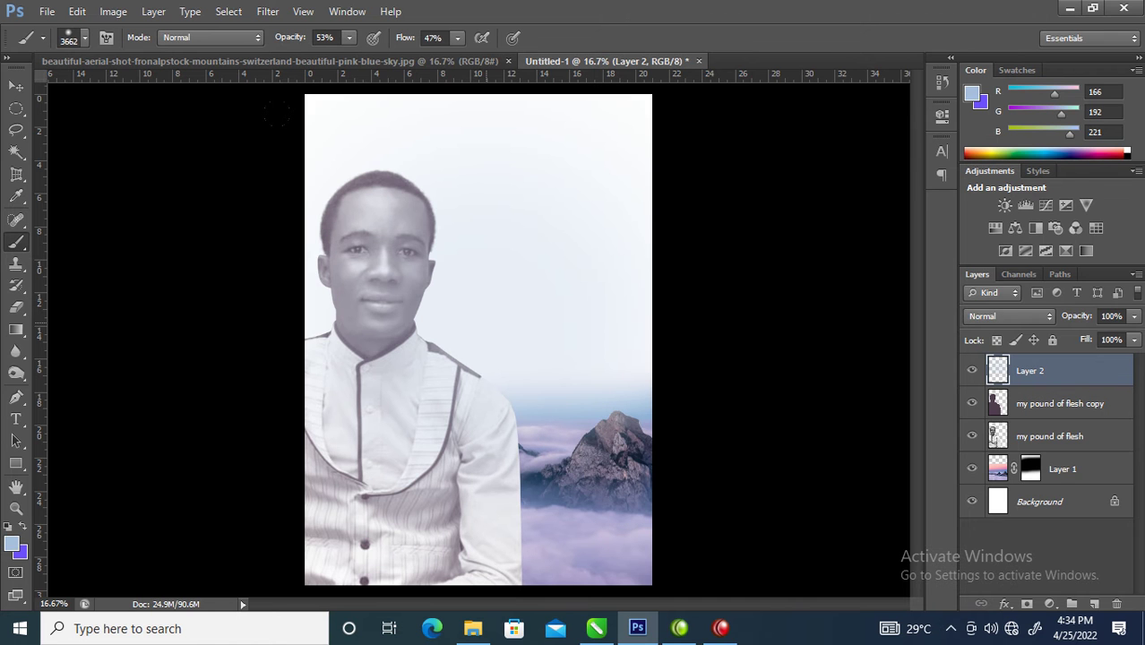
left_click(279, 113)
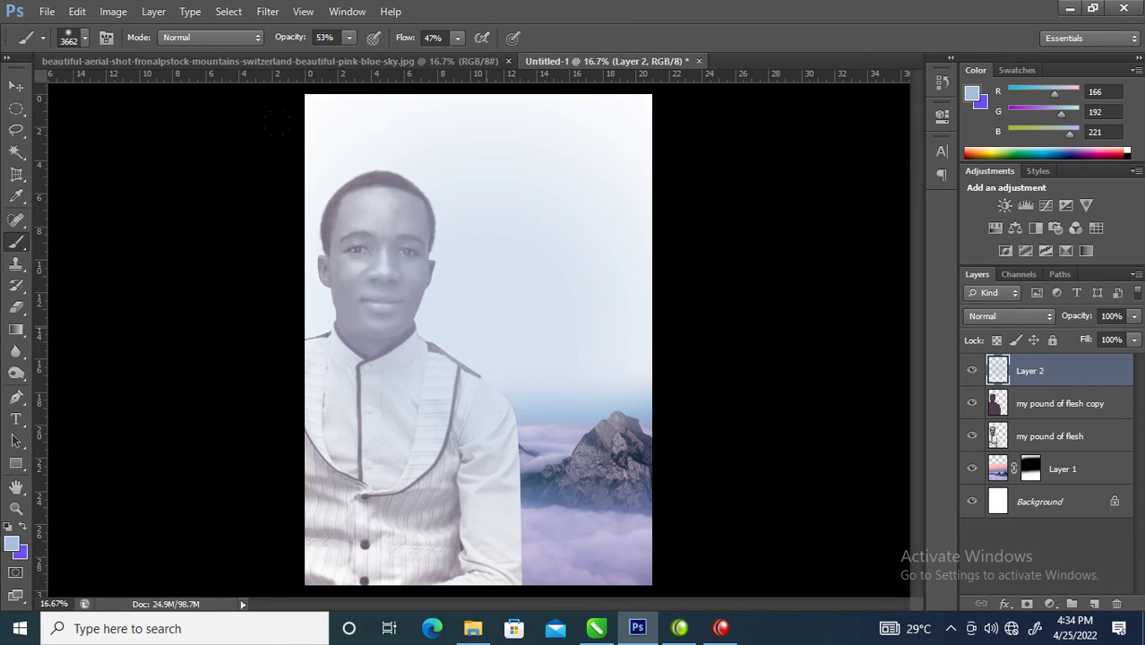
left_click_drag(277, 137, 791, 142)
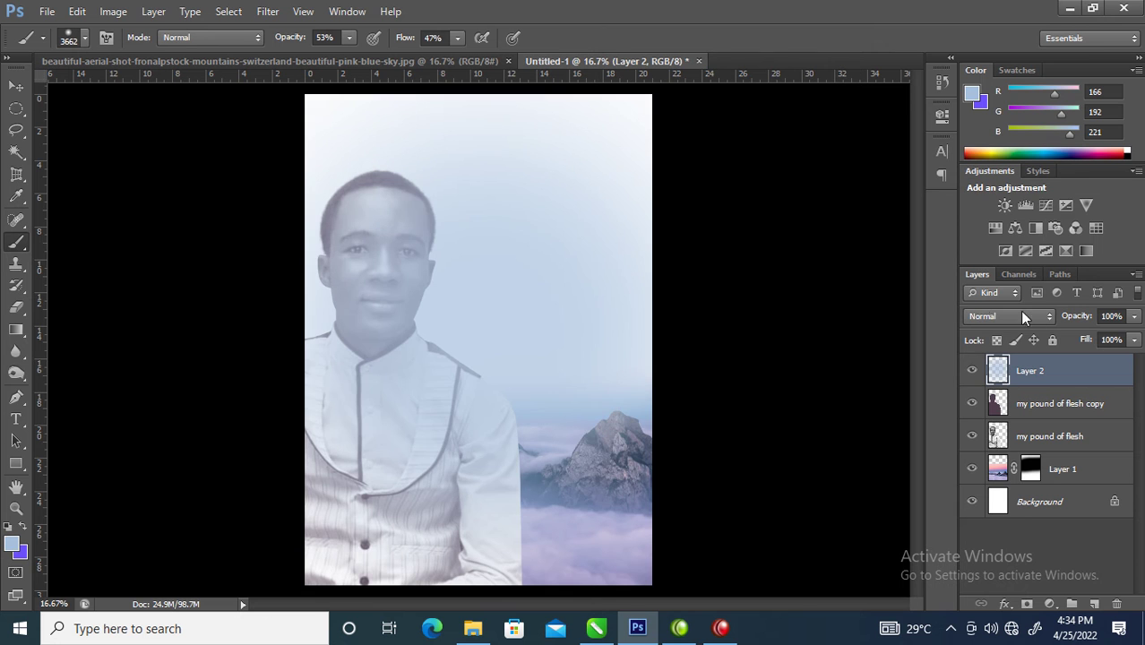
Step: Set the blend mode of the light blue haze layer to Screen
left_click(1044, 313)
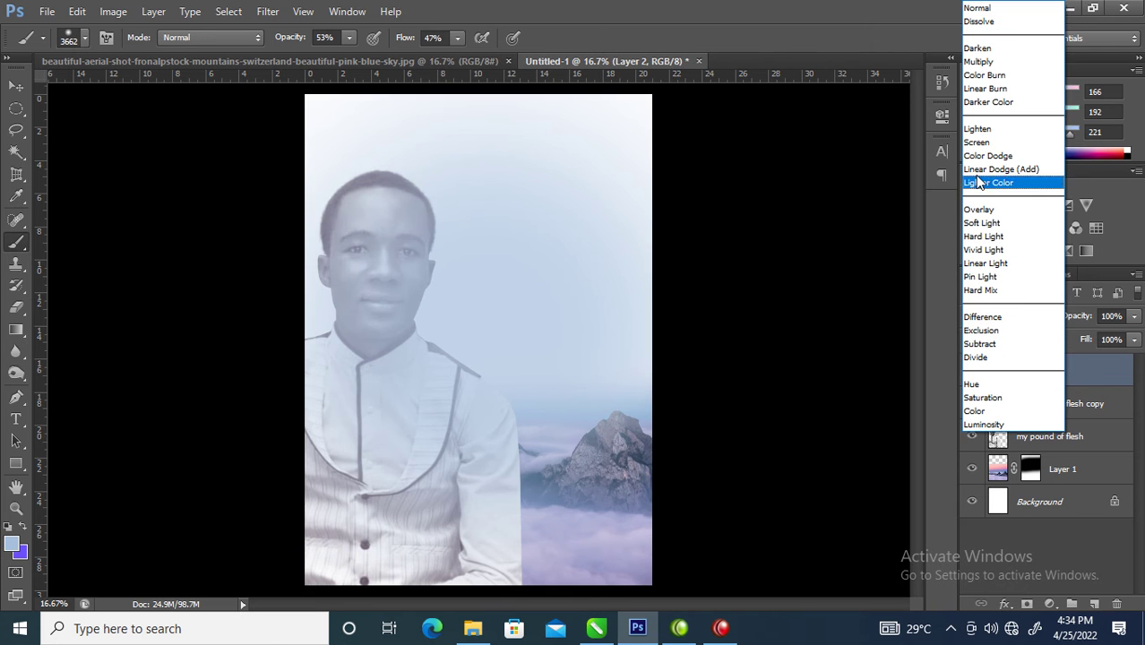
left_click(978, 143)
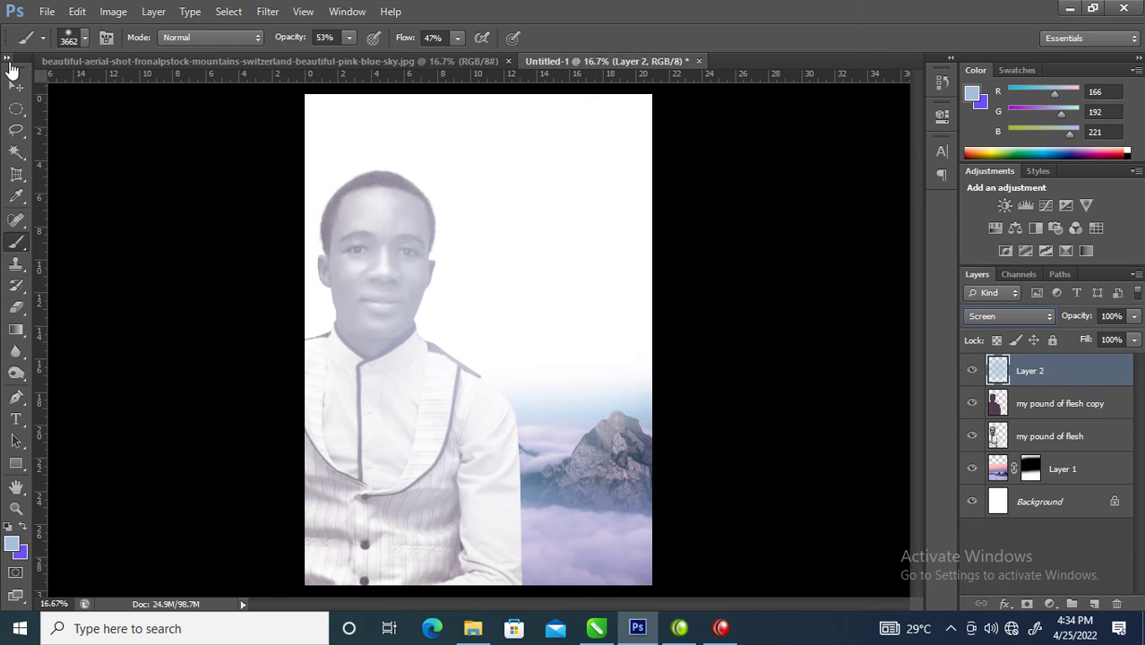
left_click(16, 85)
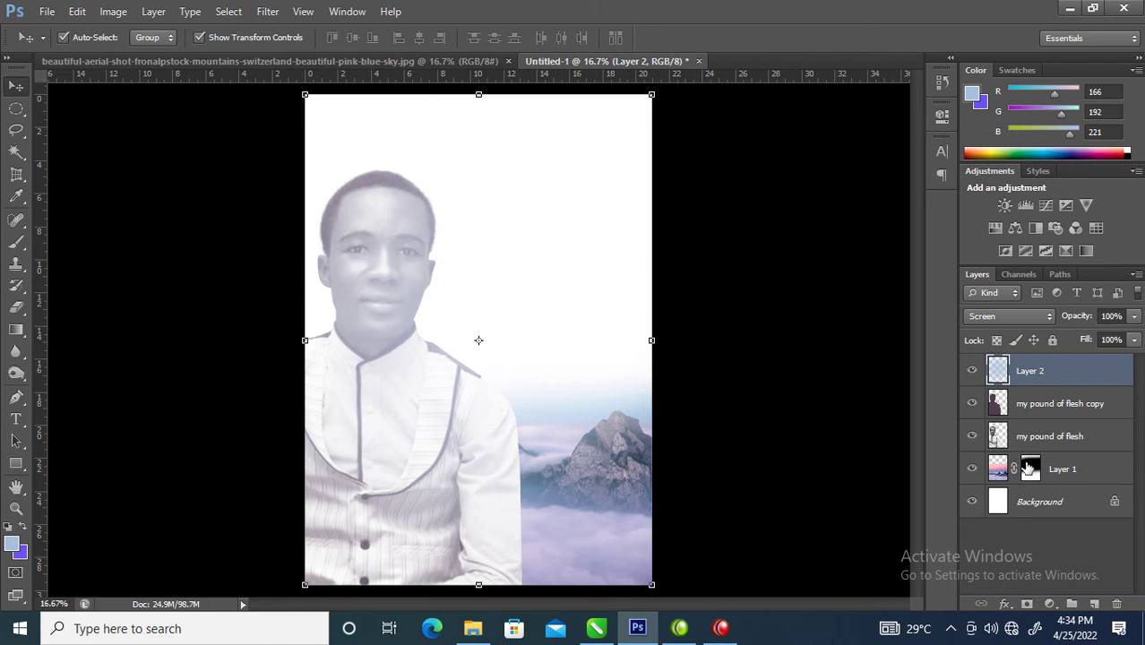
Step: Merge the my pound of flesh layer and its purple copy into one portrait layer
left_click(1036, 407)
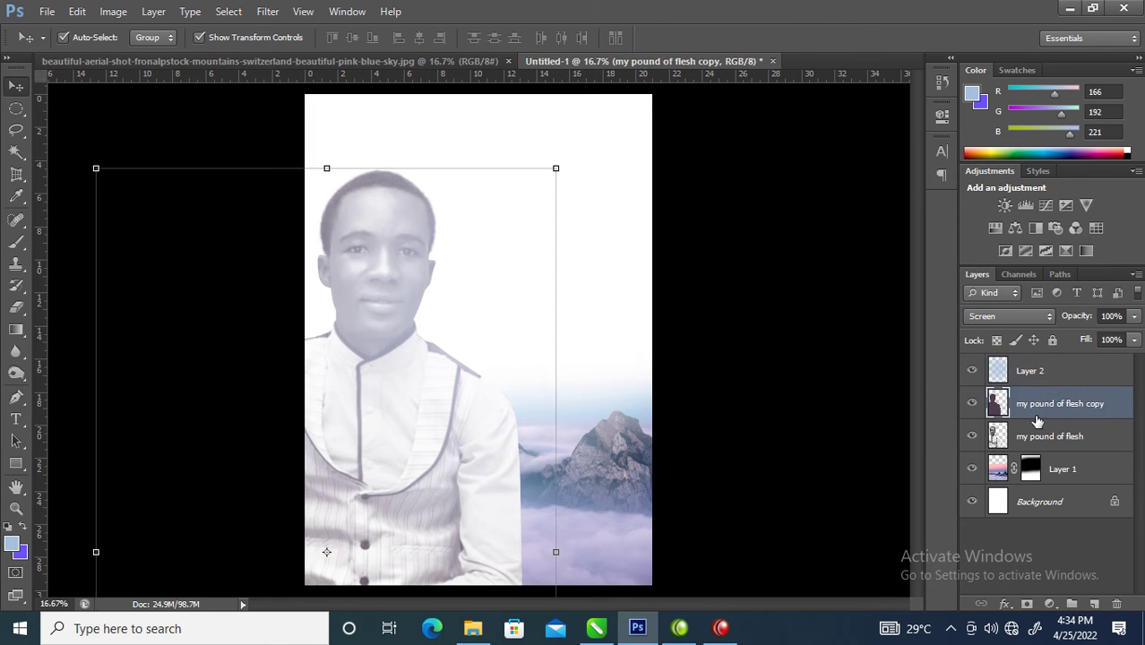
left_click(1031, 437)
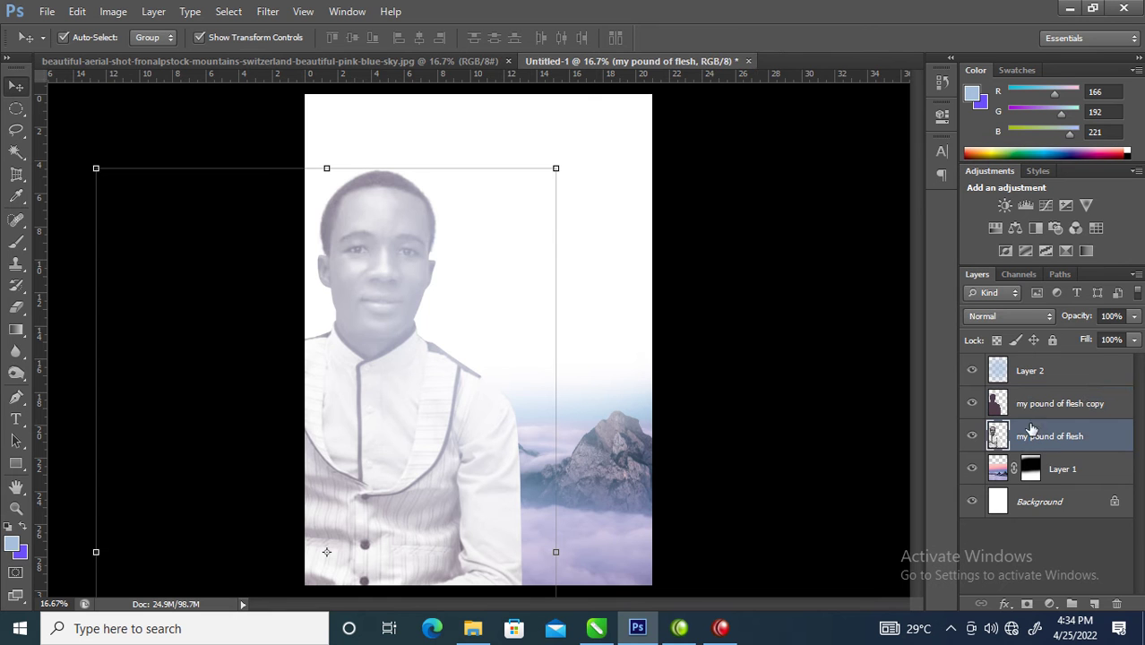
left_click(1036, 407, "shift")
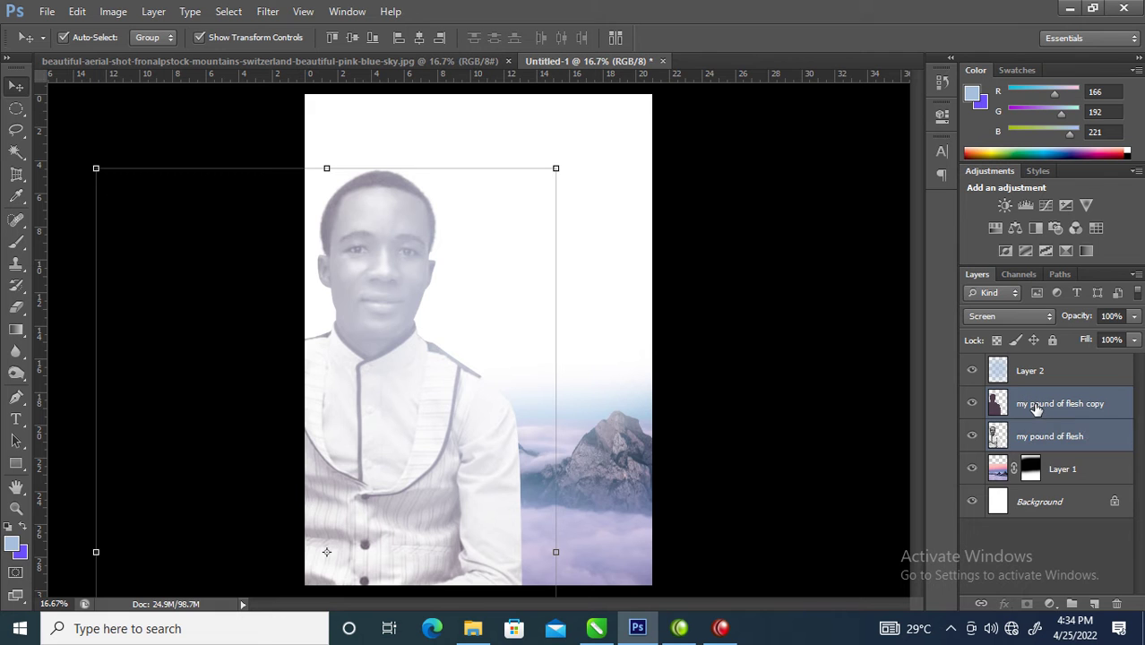
key("ctrl+e")
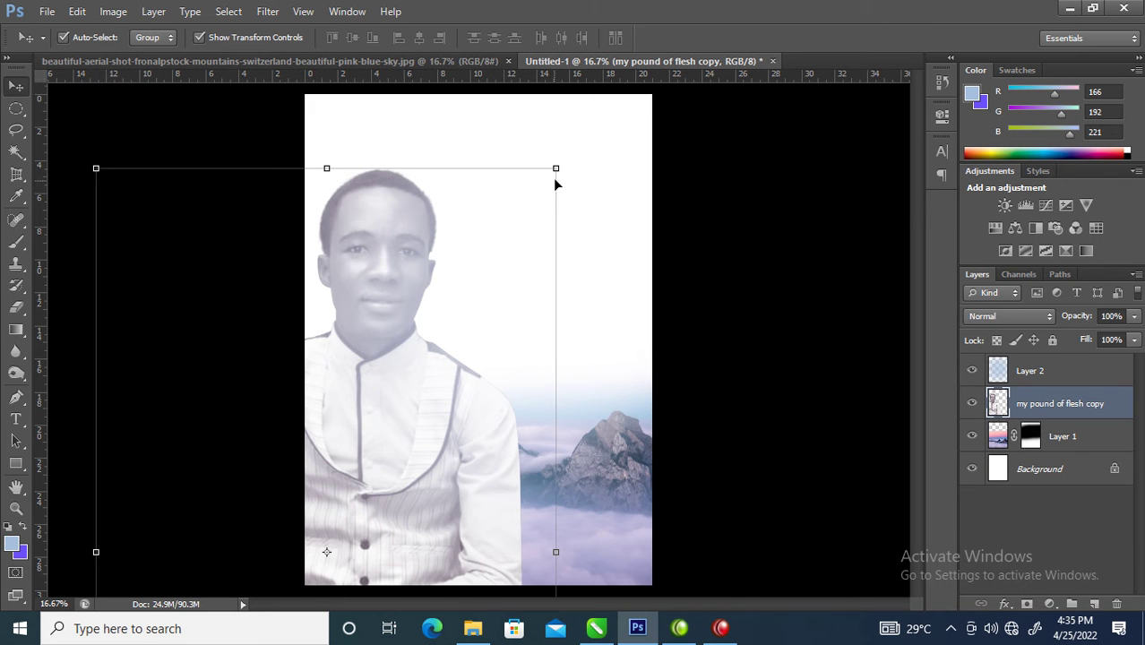
Step: Enlarge the merged portrait to about 188% and place it so the page's left edge cuts the face in half
left_click_drag(557, 168, 811, 100)
left_click_drag(380, 223, 300, 360)
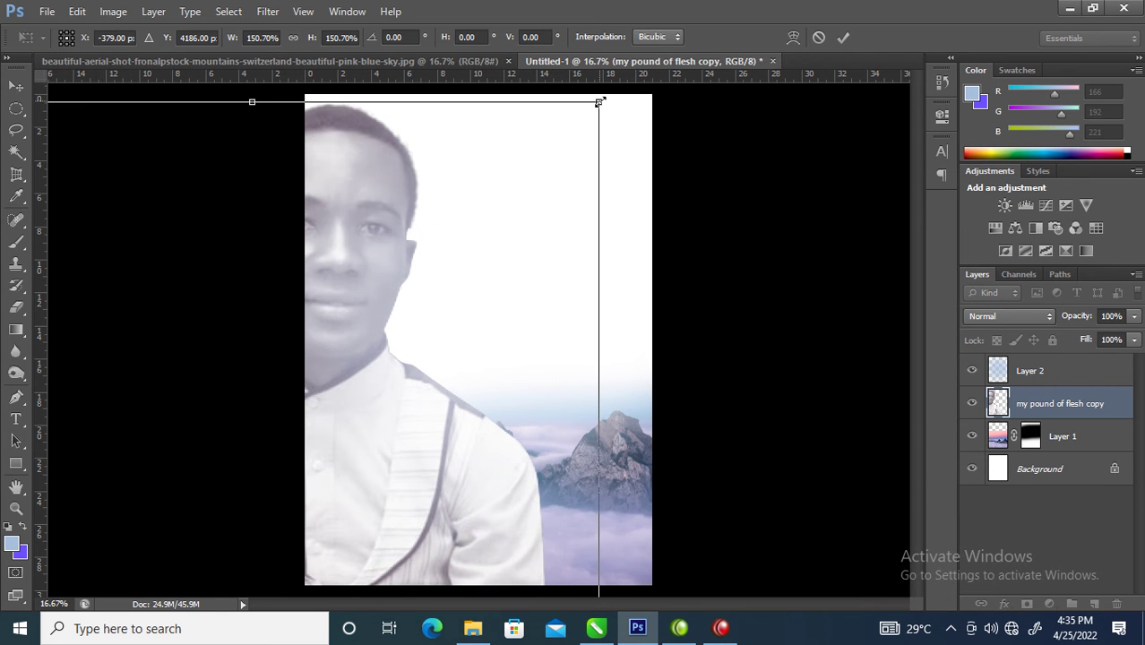
left_click_drag(600, 102, 797, 36)
left_click_drag(360, 329, 323, 389)
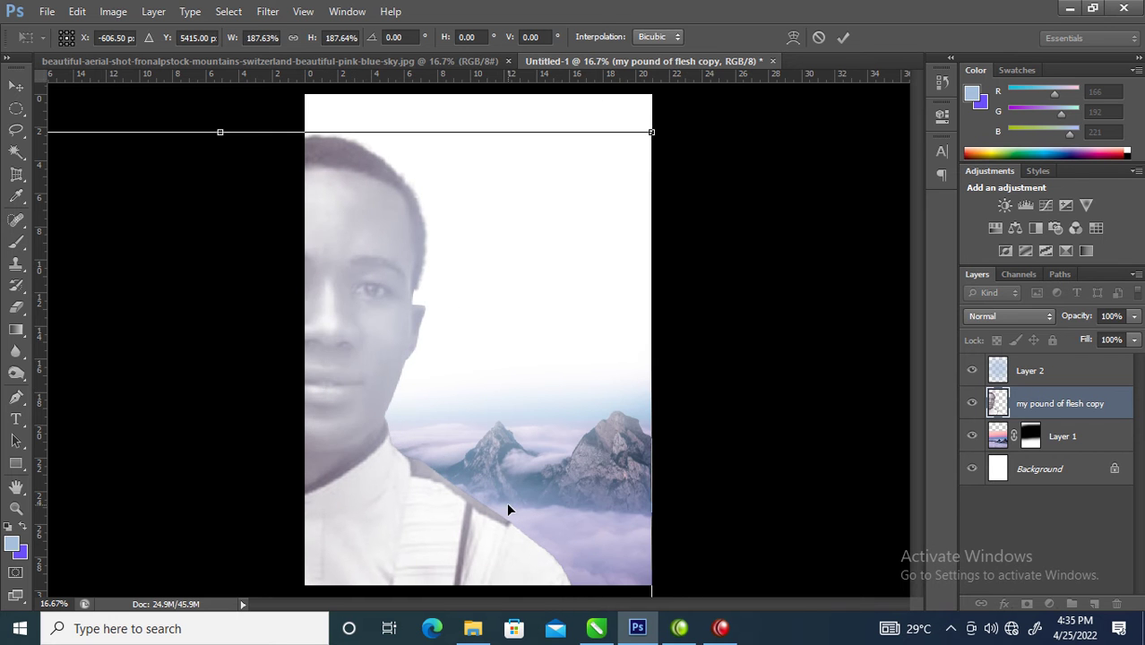
key("Return")
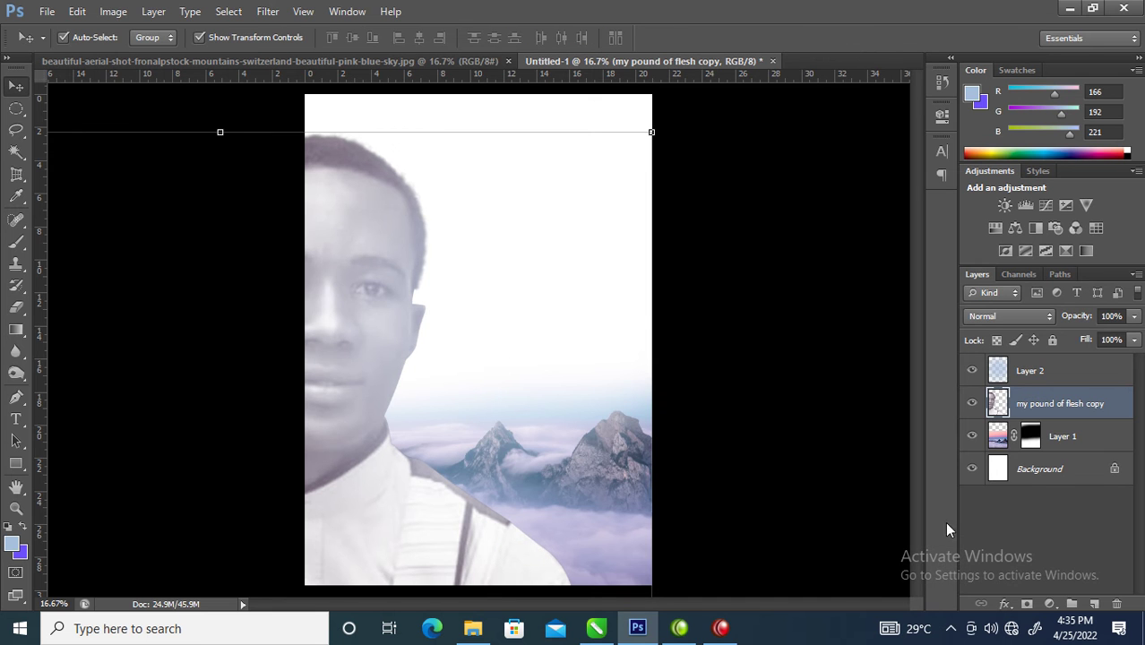
Step: Mask the portrait layer and paint black over the shoulders and chest with a soft 950 px brush to blend them into the clouds
left_click(1025, 606)
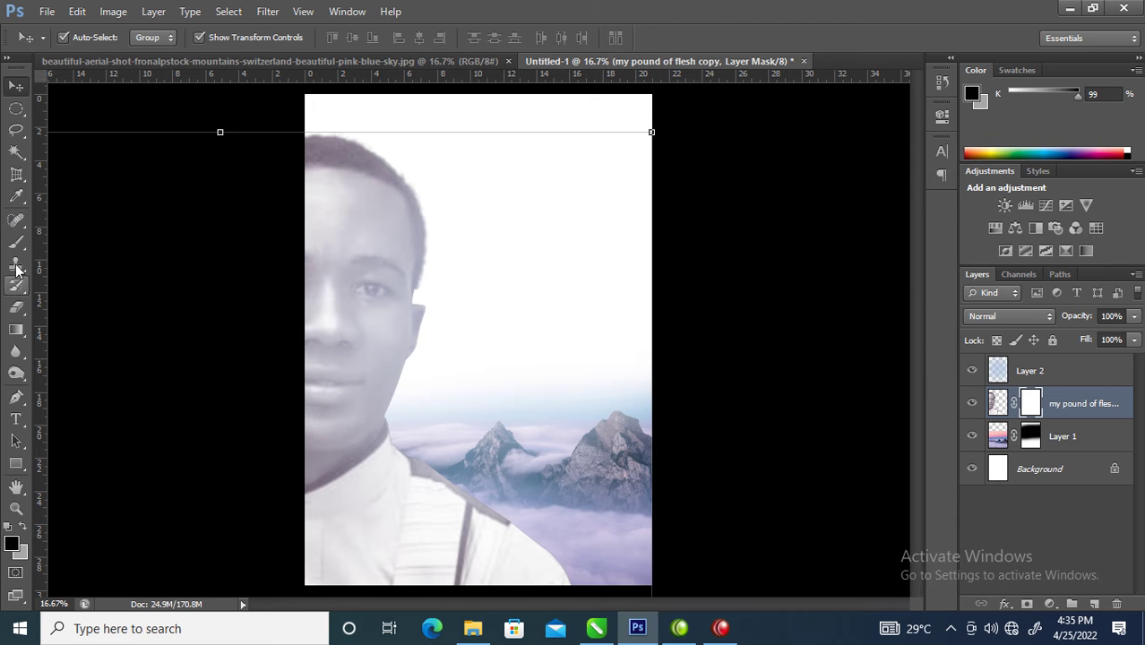
key("b")
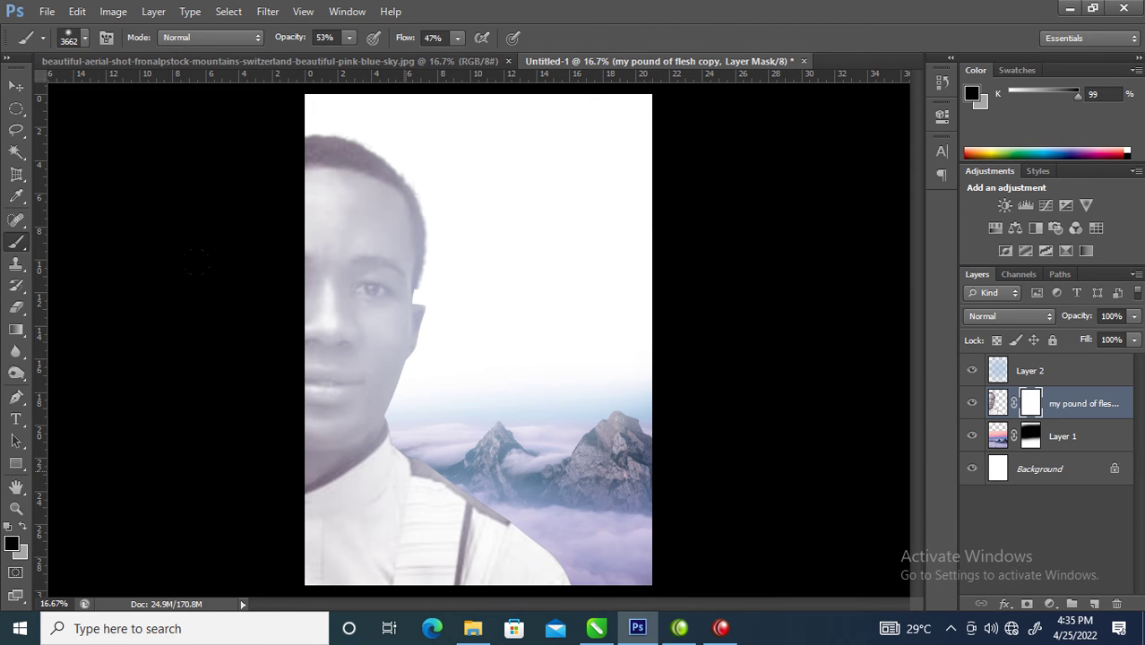
mouse_move(494, 419)
left_mouse_down()
mouse_move(453, 442)
mouse_move(275, 462)
mouse_move(513, 507)
mouse_move(411, 536)
mouse_move(204, 545)
mouse_move(411, 502)
mouse_move(405, 509)
mouse_move(398, 487)
mouse_move(399, 511)
mouse_move(342, 520)
mouse_move(482, 499)
mouse_move(392, 523)
mouse_move(268, 480)
mouse_move(284, 480)
mouse_move(308, 431)
mouse_move(323, 426)
mouse_move(339, 427)
mouse_move(332, 509)
mouse_move(332, 487)
mouse_move(345, 481)
mouse_move(310, 502)
mouse_move(318, 516)
mouse_move(505, 509)
mouse_move(455, 510)
mouse_move(424, 471)
left_mouse_up()
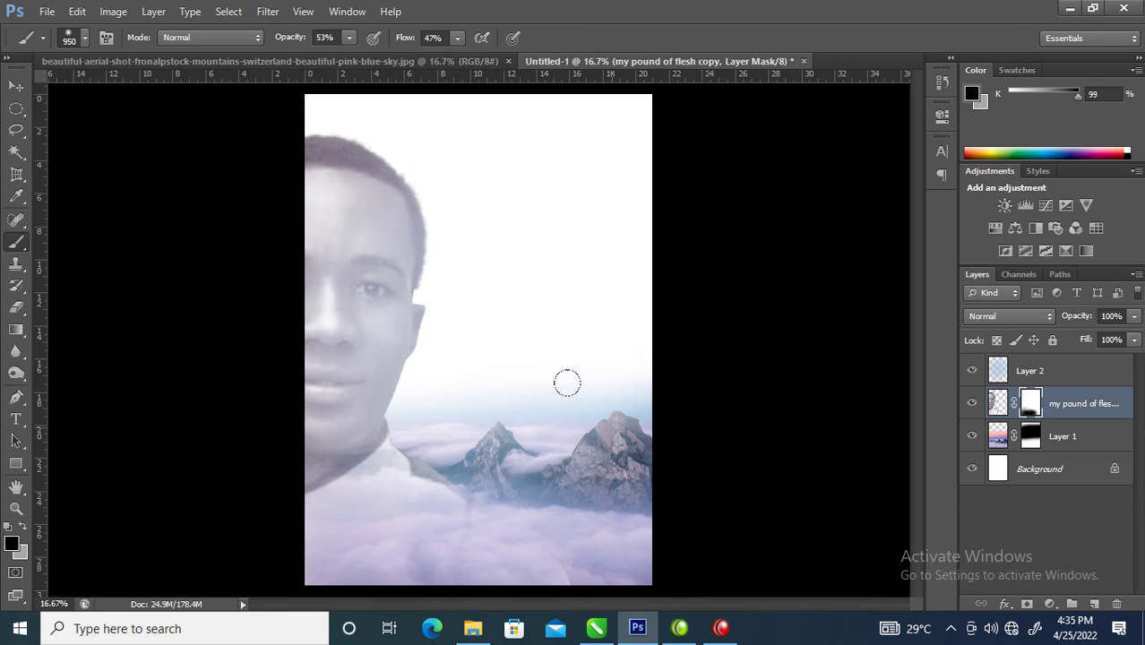
left_click(16, 85)
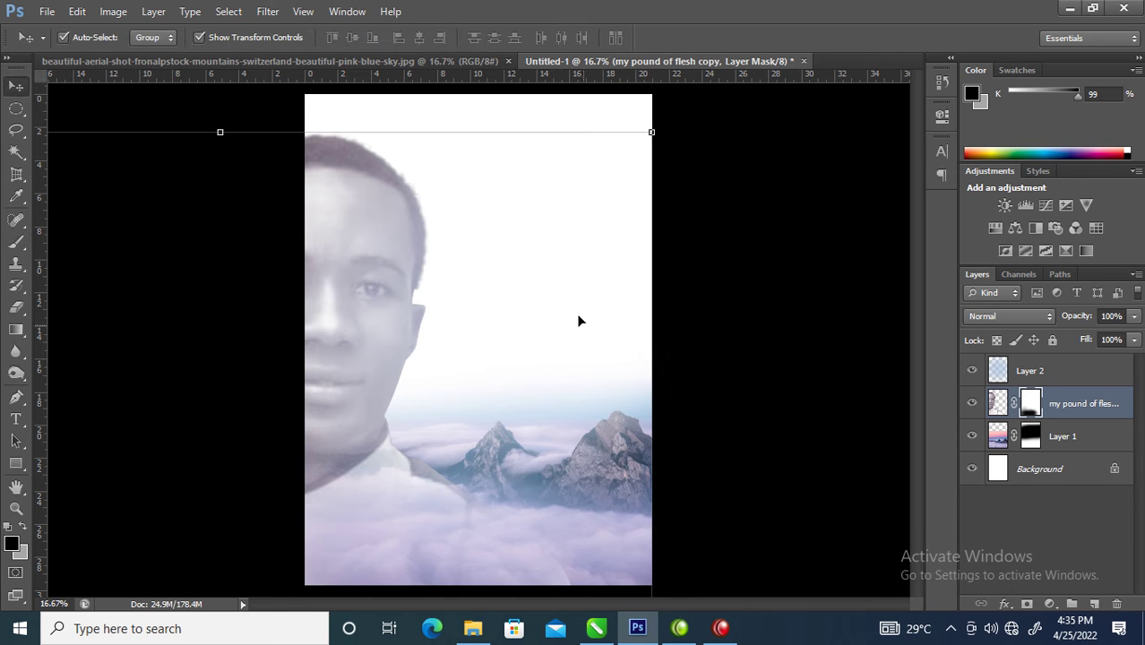
Step: Fill the Background layer with the purple-blue background colour after trying the light blue foreground colour
left_click(1079, 439)
left_click(650, 320)
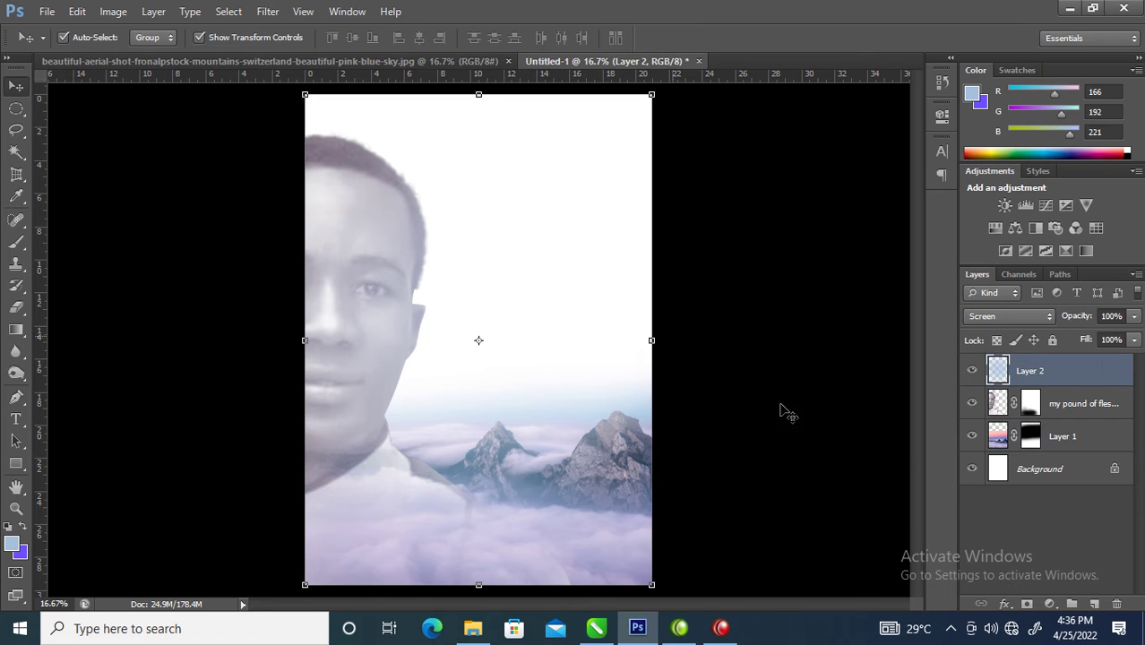
left_click(1037, 479)
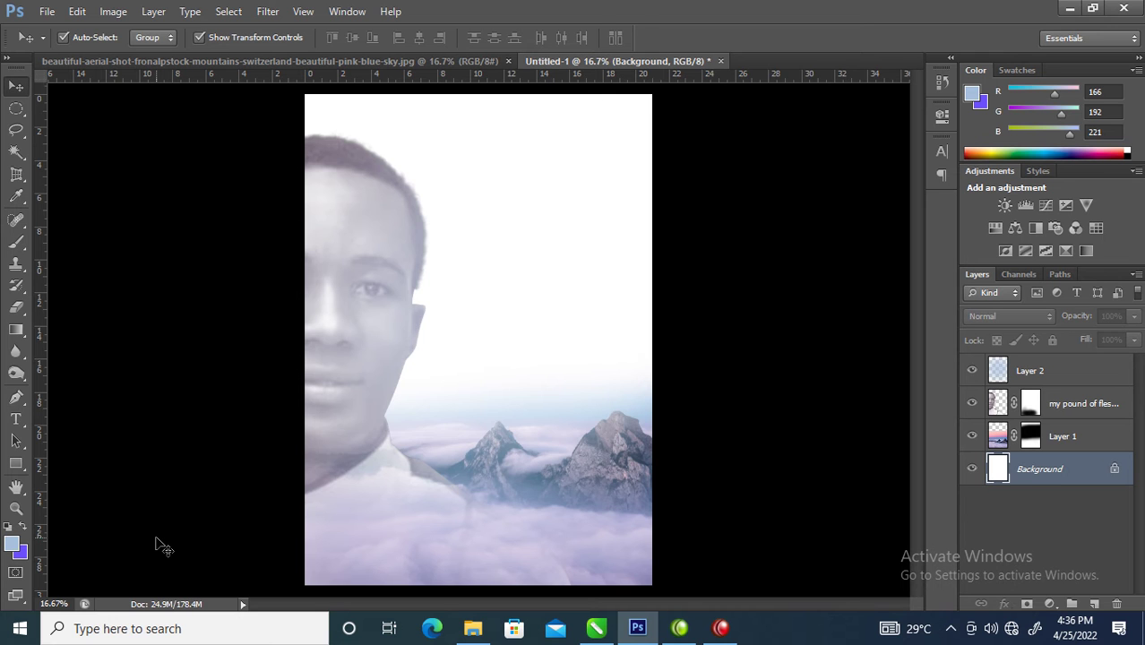
key("ctrl+BackSpace")
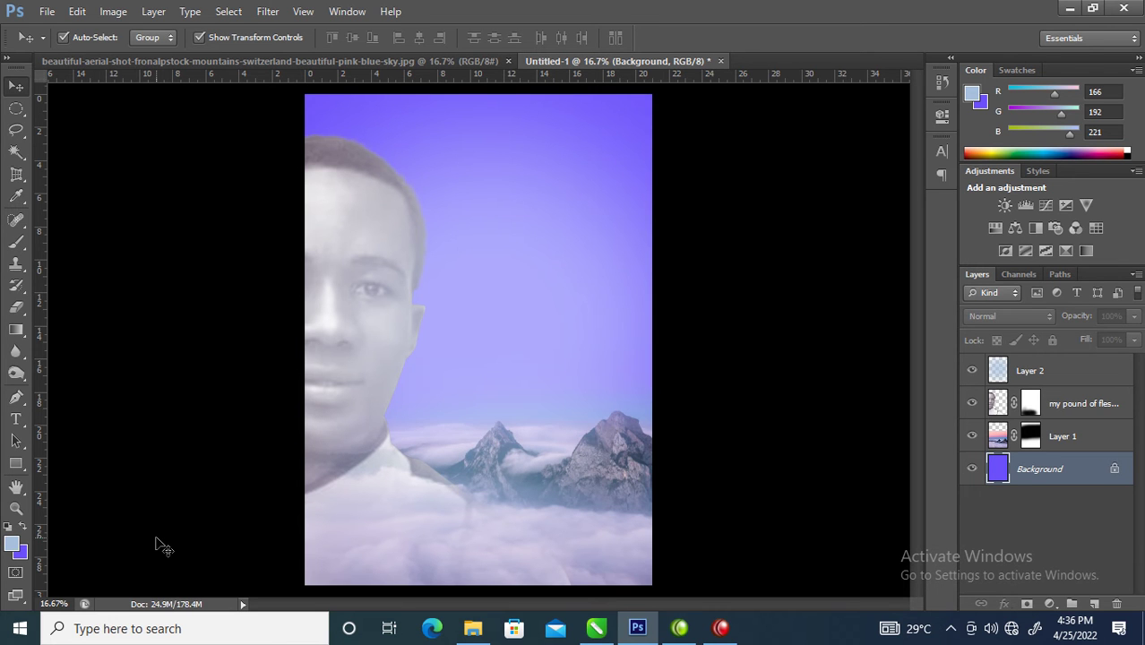
key("alt+BackSpace")
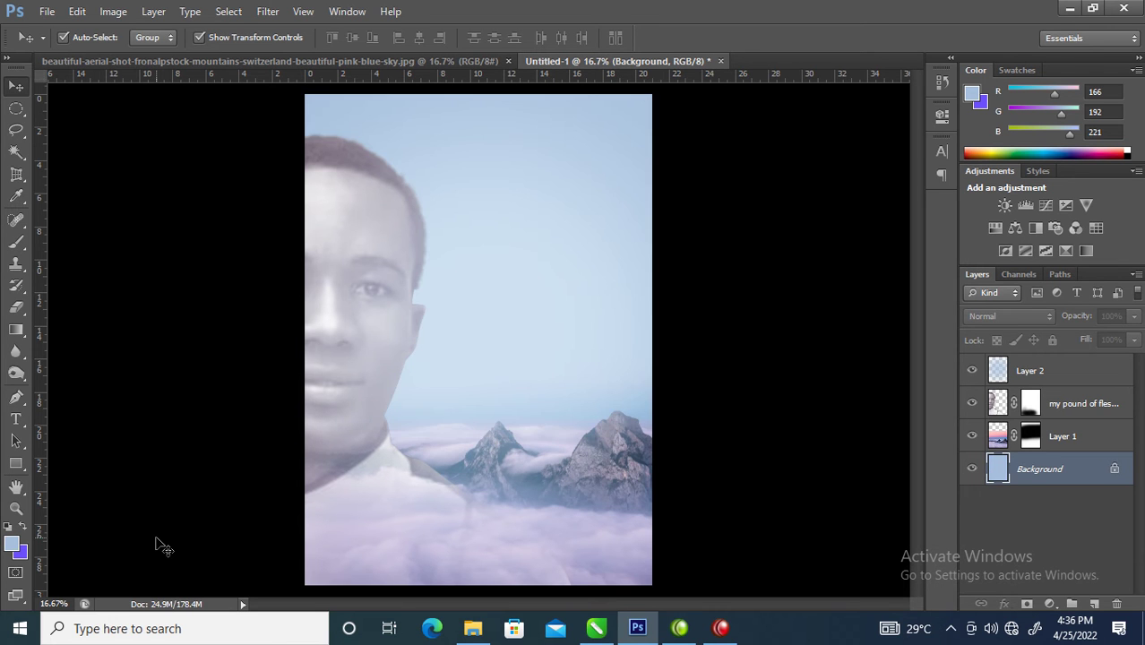
key("ctrl+BackSpace")
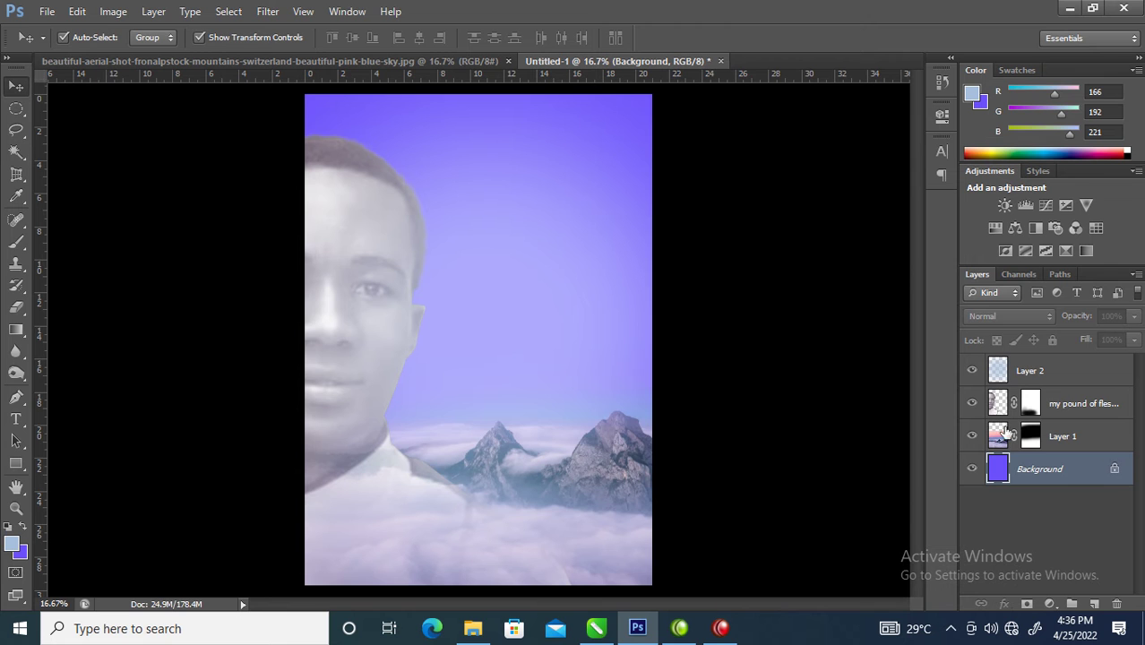
Step: Select the Background, mountain, portrait and haze layers and merge them into one layer
left_click(1087, 438)
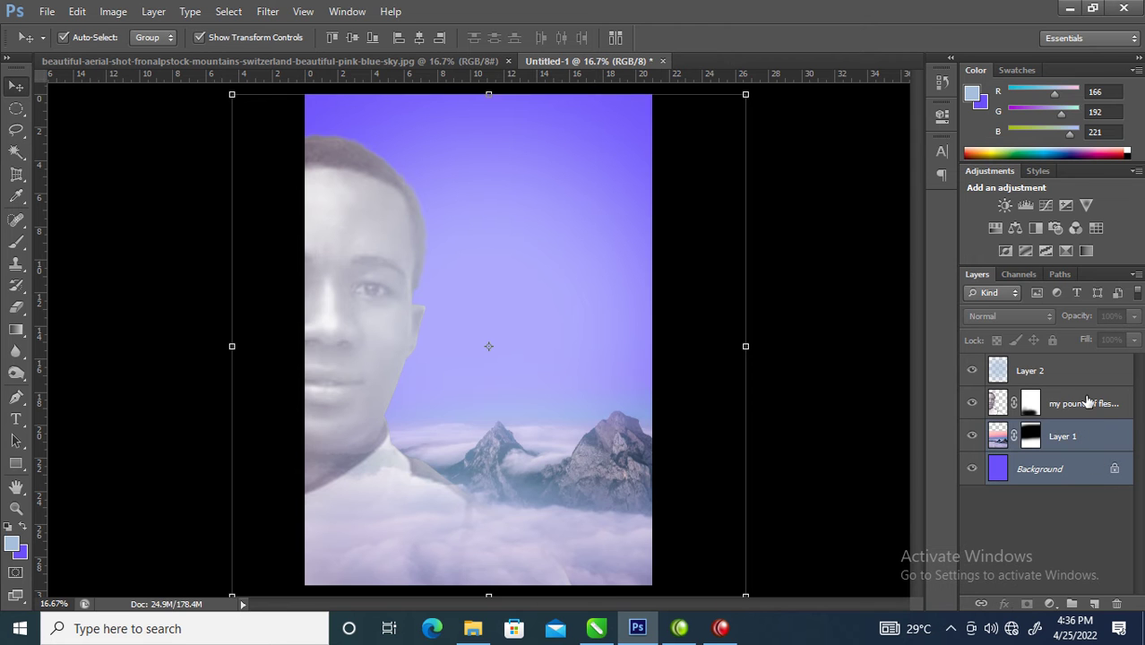
left_click(1084, 401, "shift")
left_click(1075, 371, "shift")
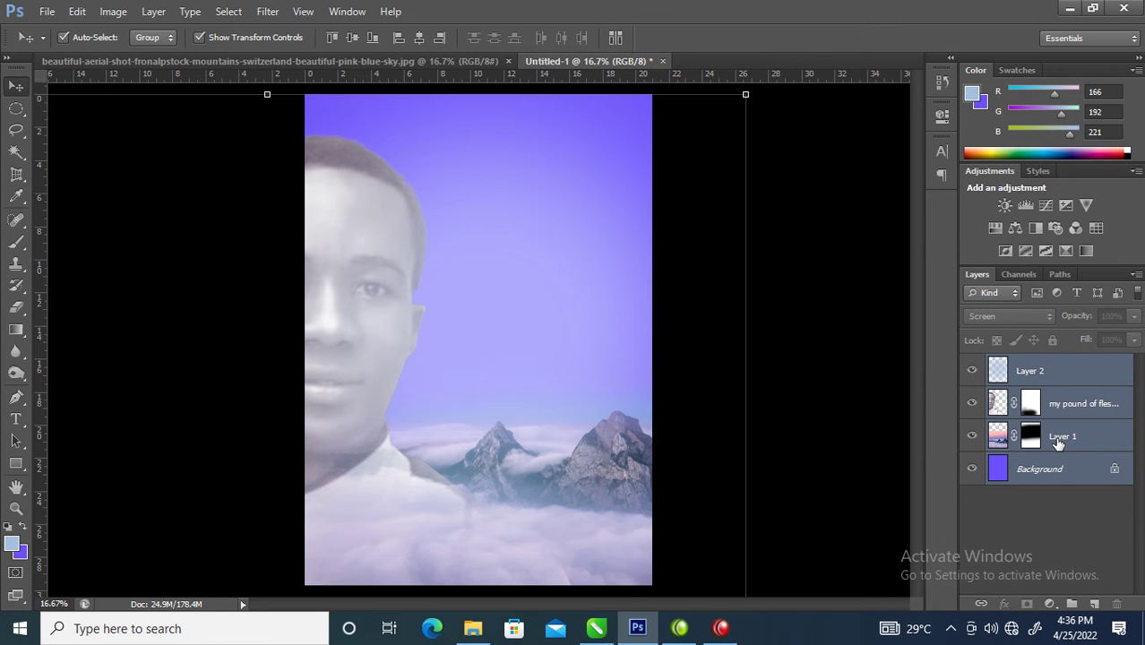
key("ctrl+shift+e")
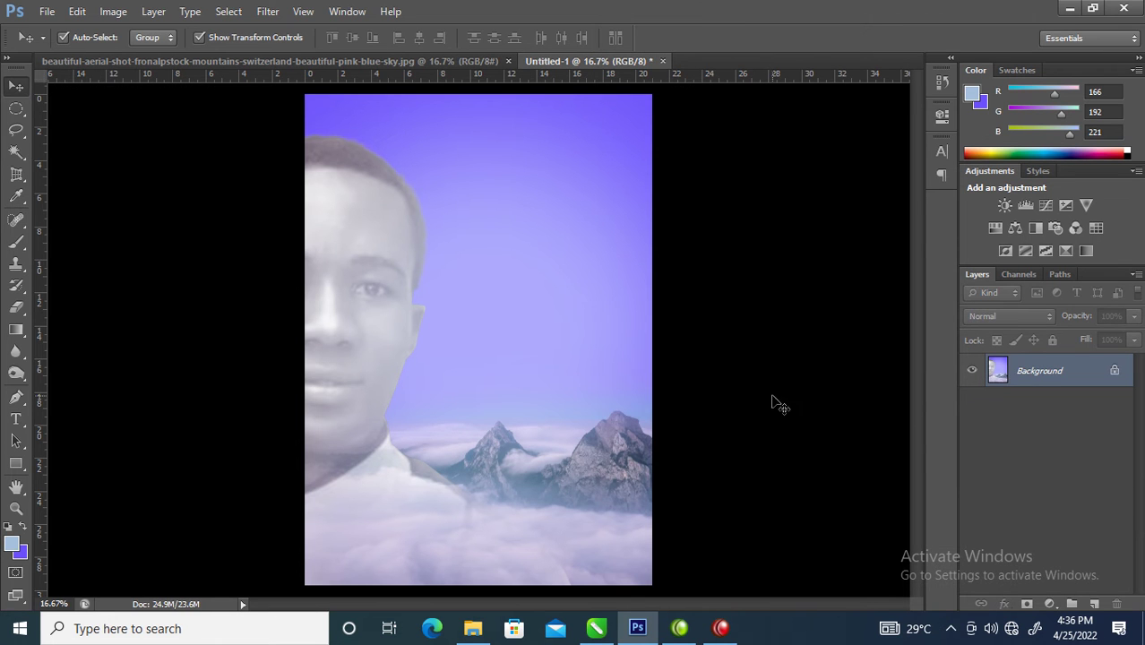
Step: Darken the merged image with a Levels adjustment, setting the RGB shadow input level to 152
left_click(103, 11)
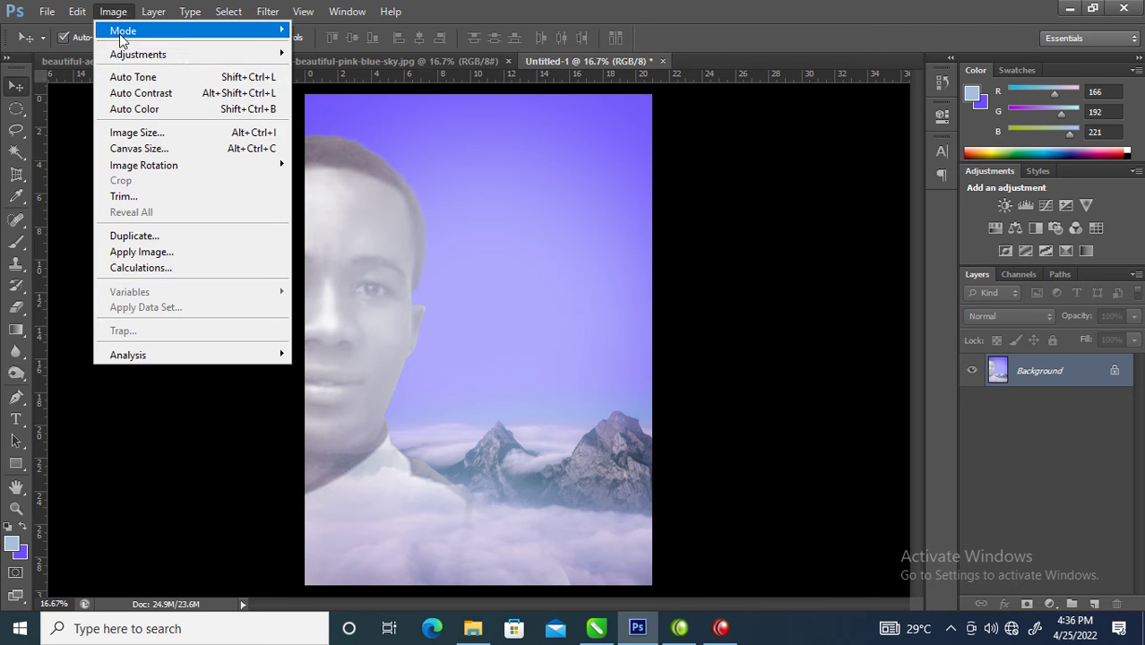
mouse_move(158, 64)
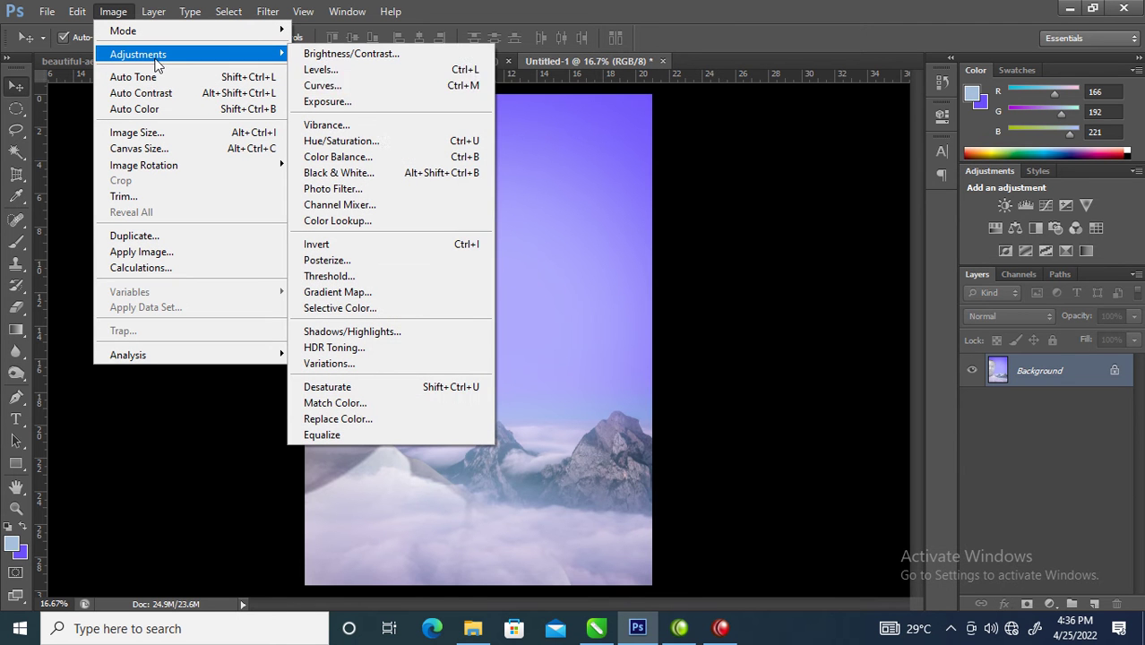
left_click(321, 70)
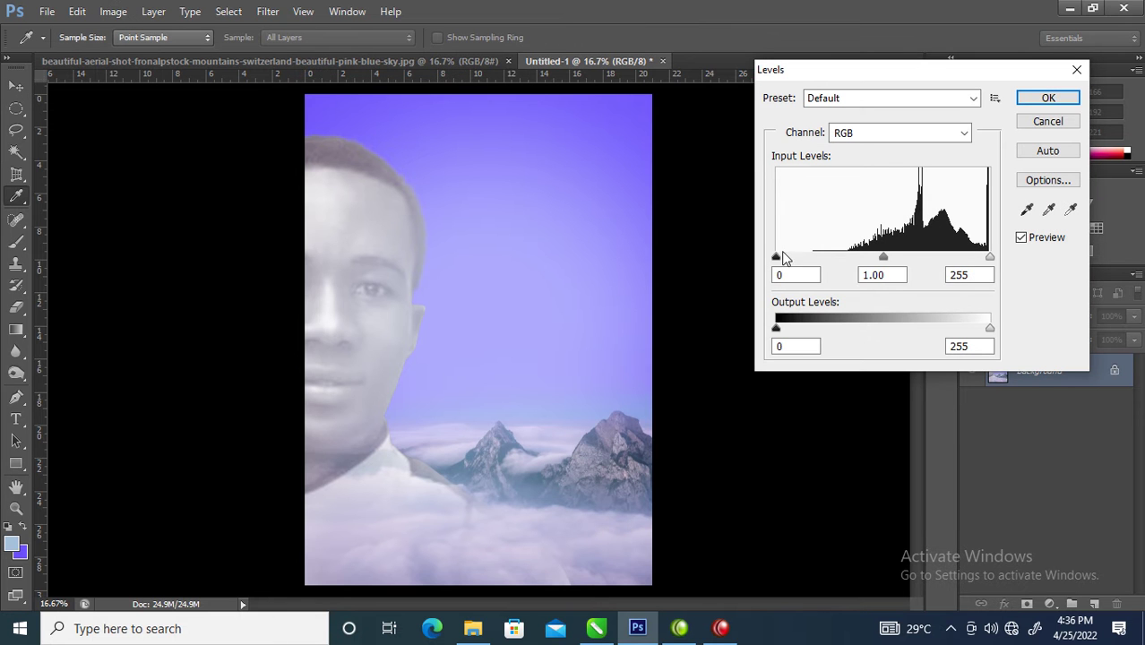
left_click_drag(776, 257, 903, 297)
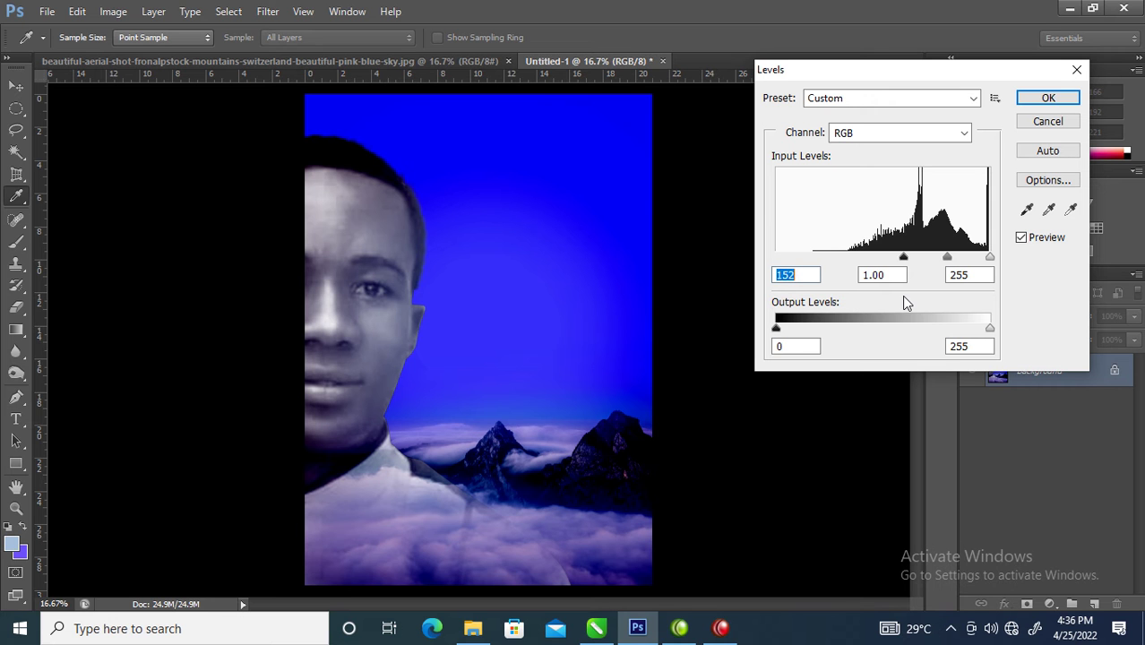
left_click(1041, 100)
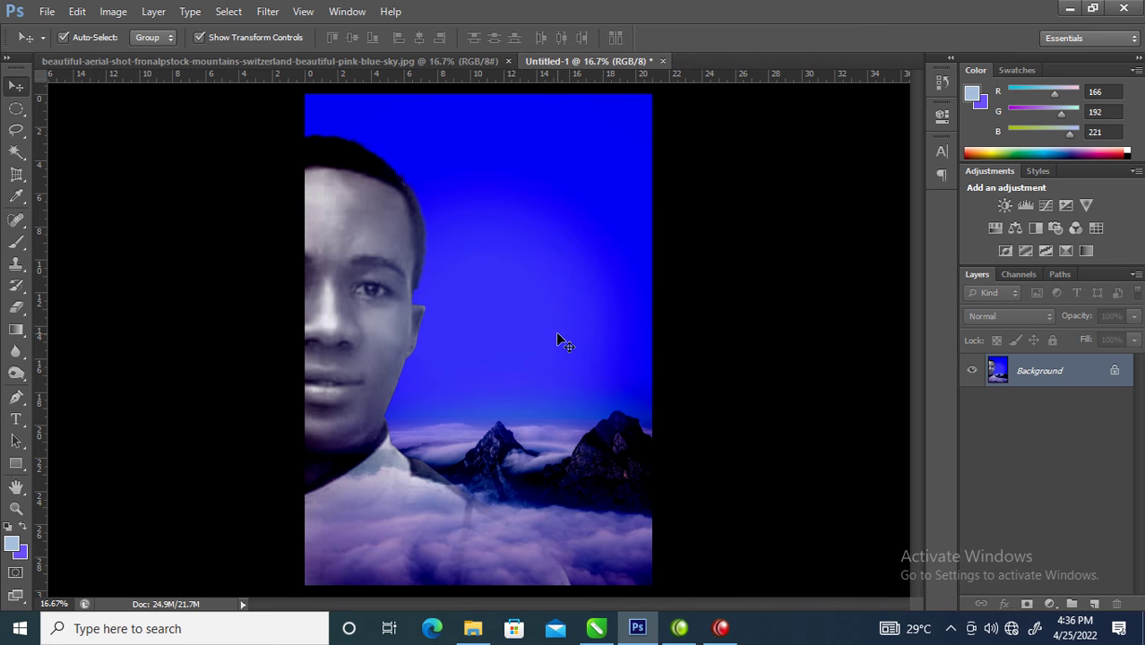
Step: Soften the transition between the jaw's edge and the blue sky using the Blur tool at 50% strength
left_click(16, 352)
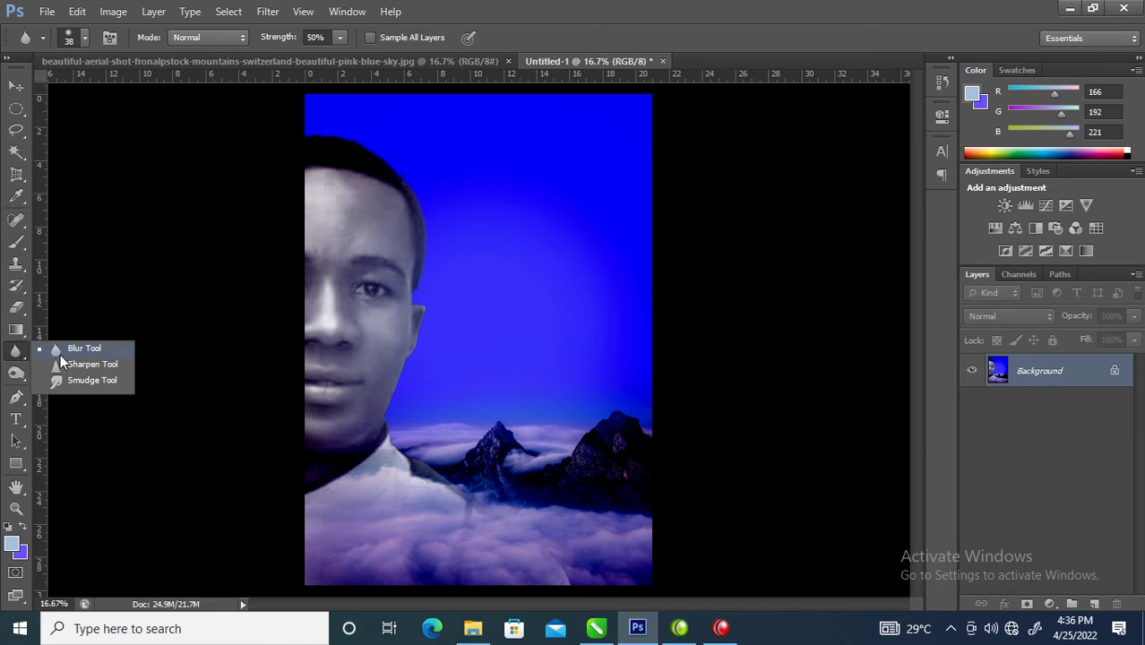
left_click(60, 352)
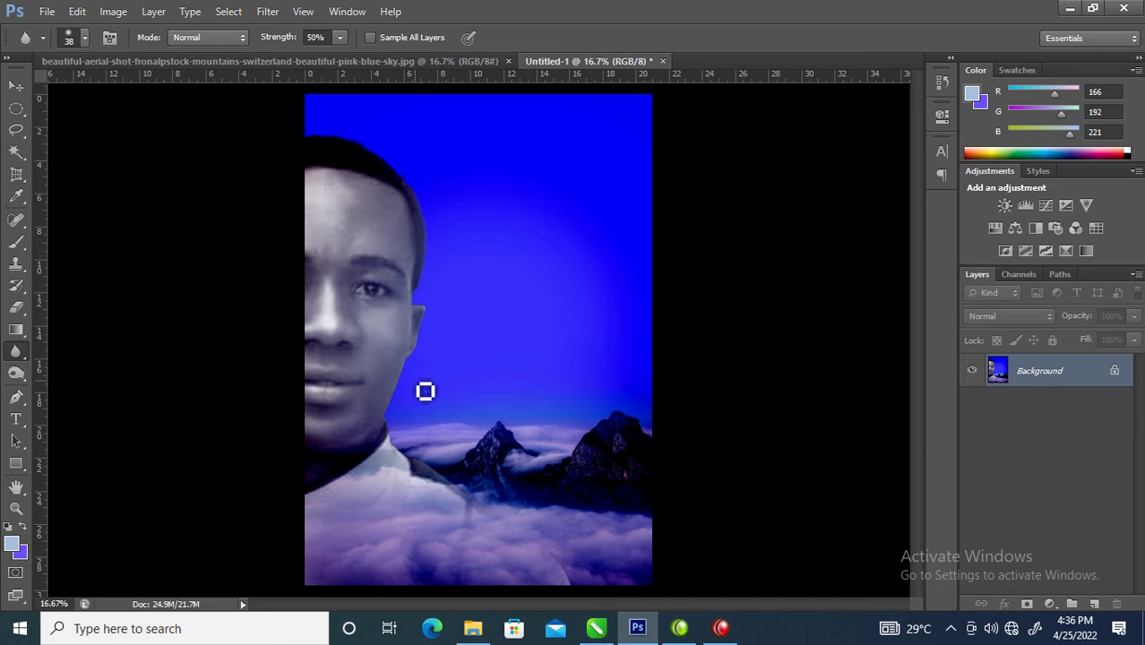
mouse_move(416, 367)
left_mouse_down()
mouse_move(443, 374)
mouse_move(452, 358)
mouse_move(534, 339)
mouse_move(464, 361)
left_mouse_up()
Step: Save the artwork to the Desktop as Untitled-1.psd in Photoshop format, replacing the existing file
key("ctrl+s")
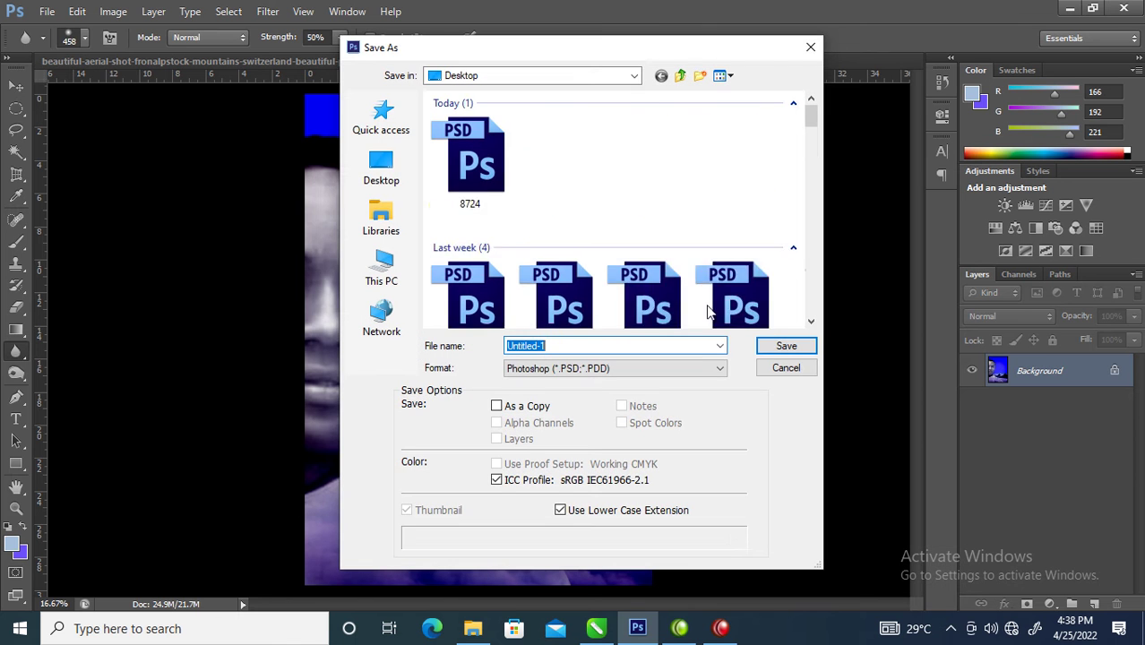
left_click(381, 165)
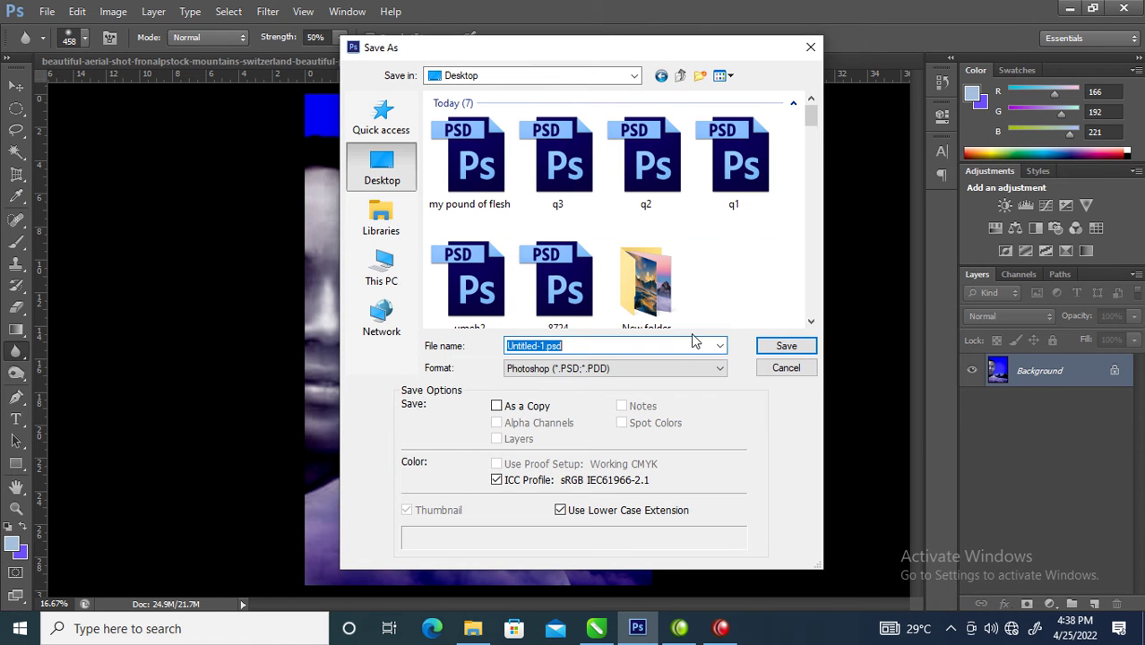
left_click(786, 348)
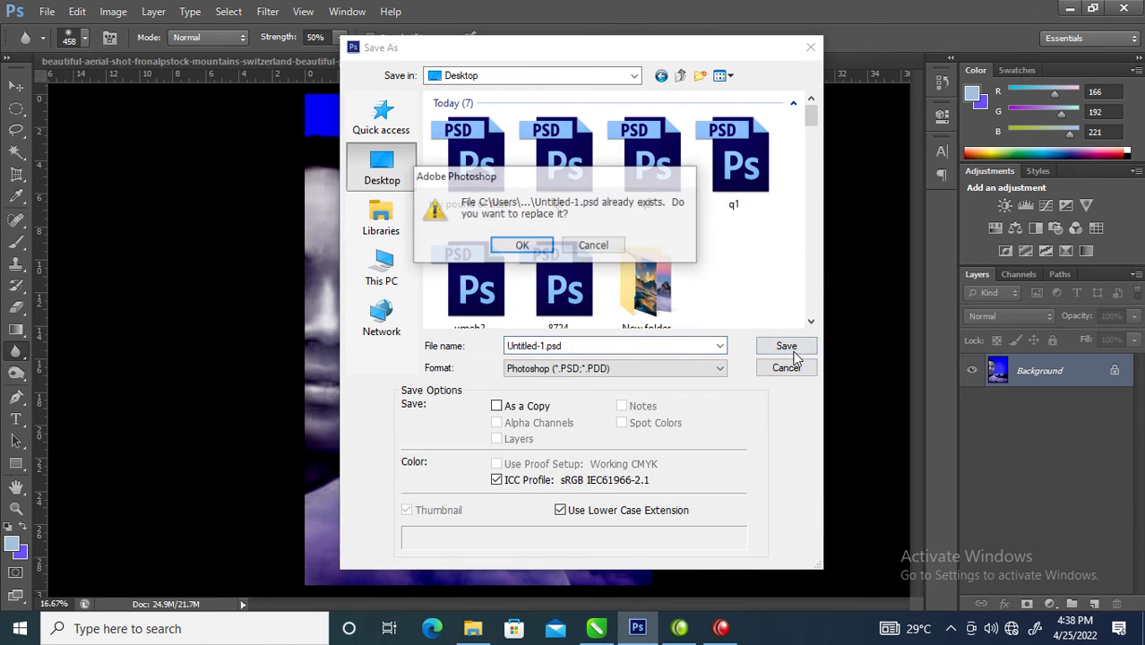
left_click(517, 245)
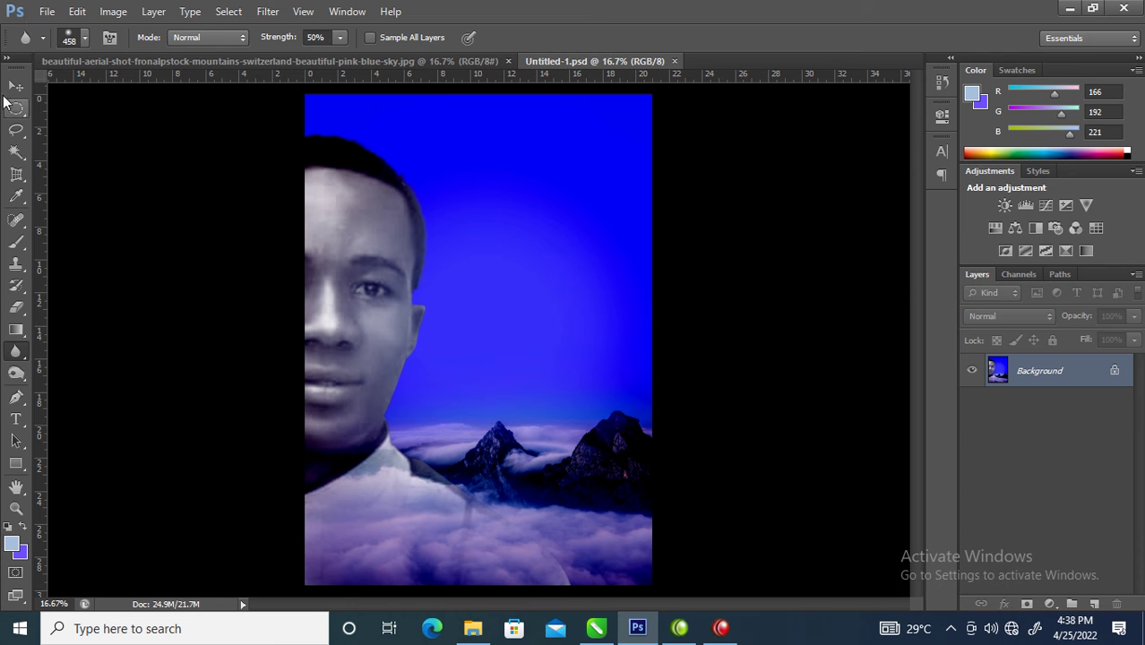
left_click(45, 11)
left_click(45, 11)
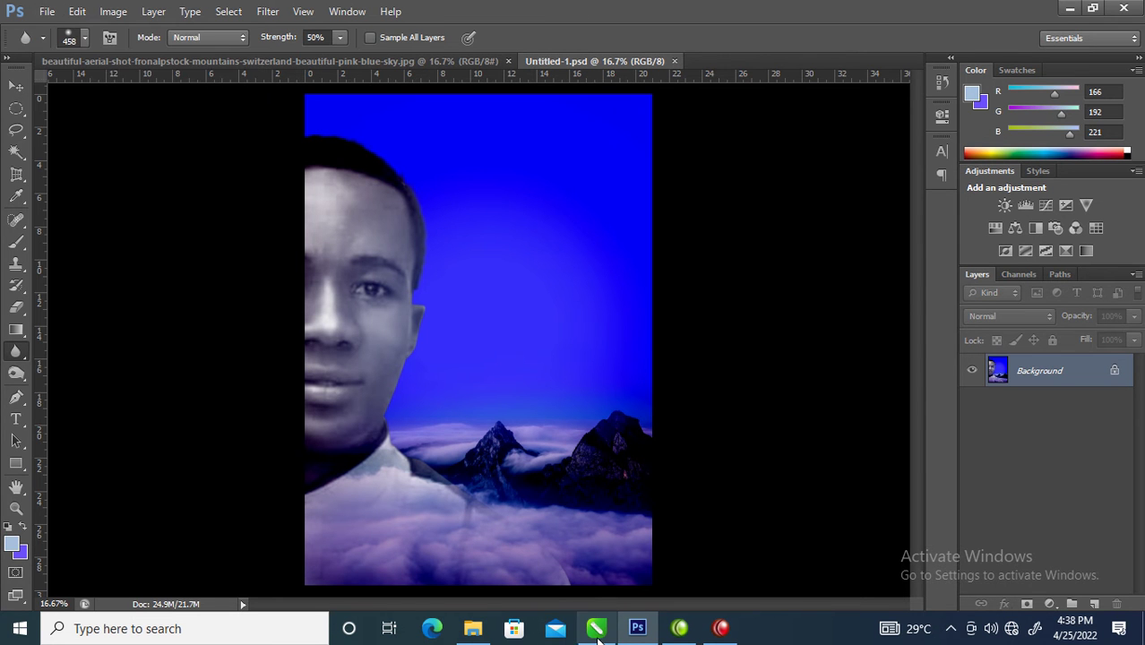
Step: Switch to CorelDRAW and import Untitled-1.psd from the Desktop into the my pound of flesh document
left_click(598, 628)
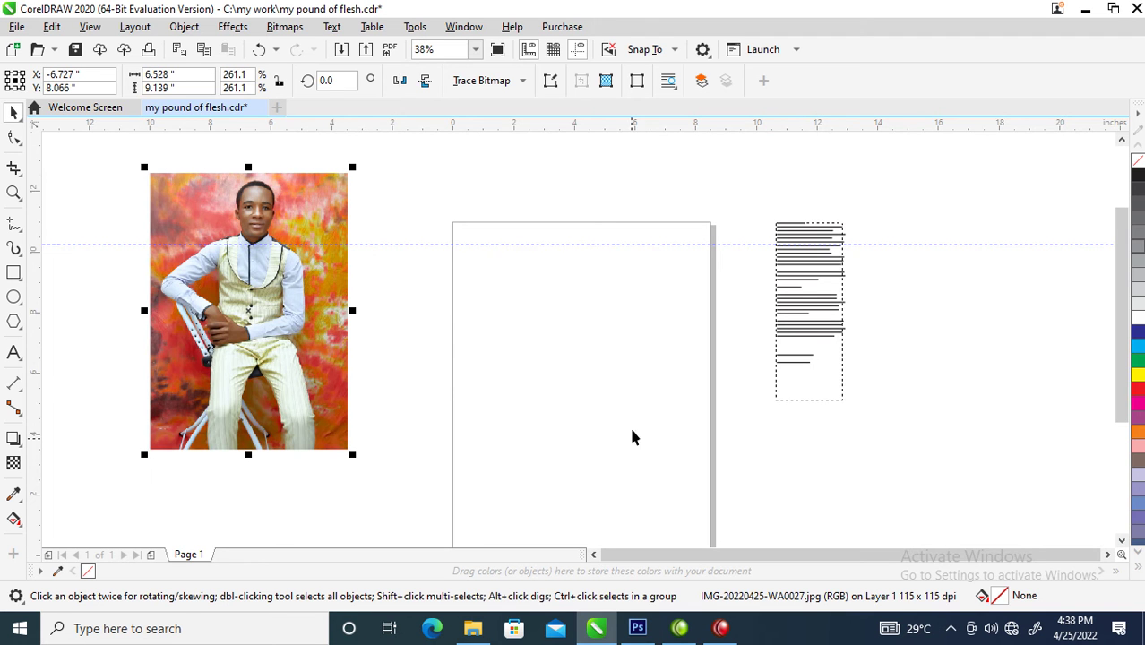
right_click(420, 189)
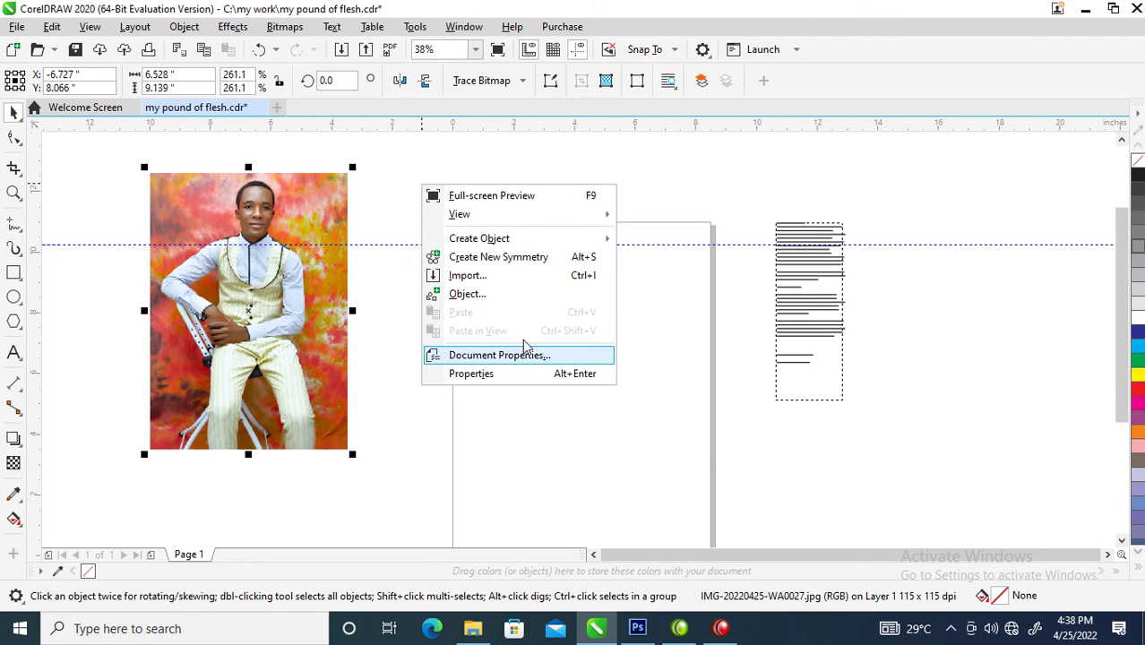
left_click(486, 285)
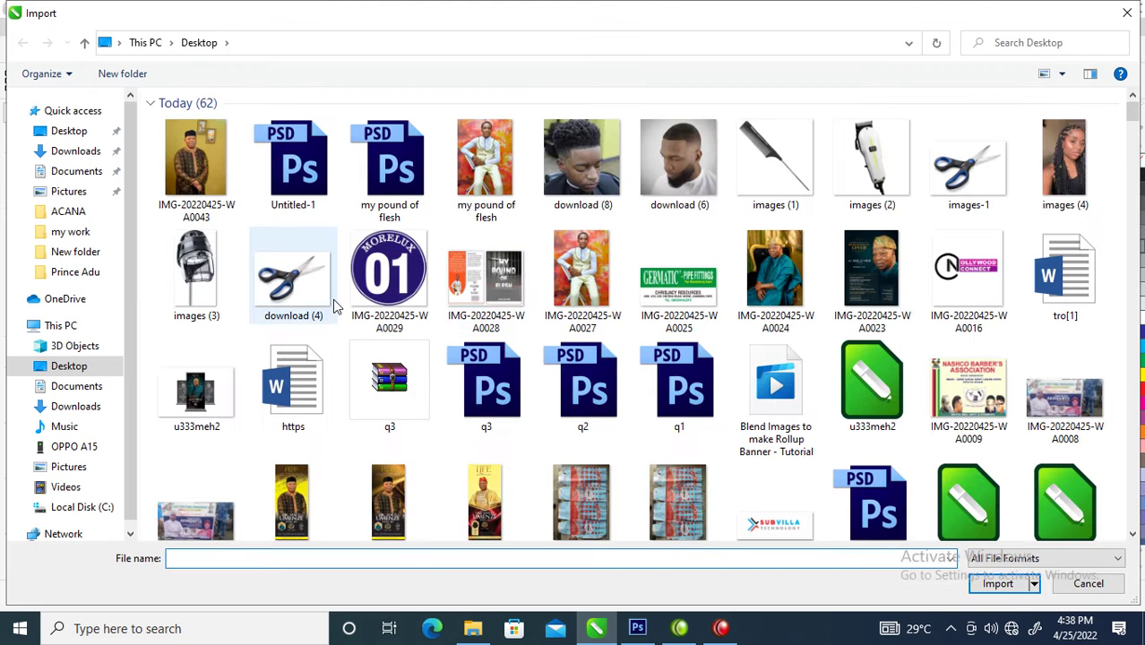
double_click(318, 161)
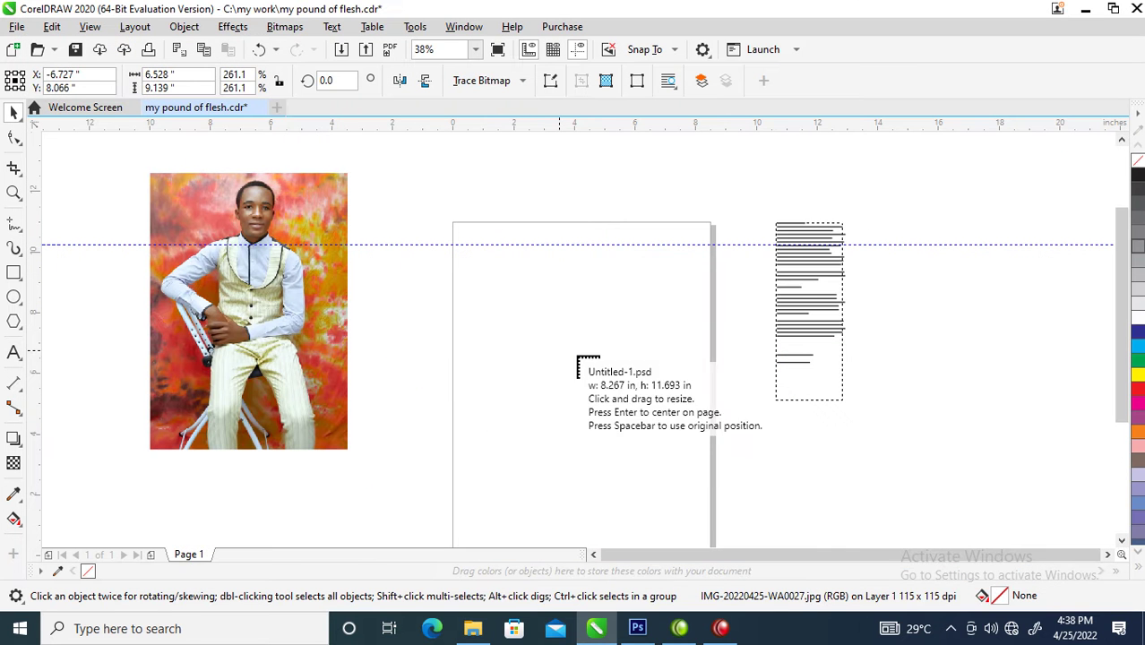
key("Return")
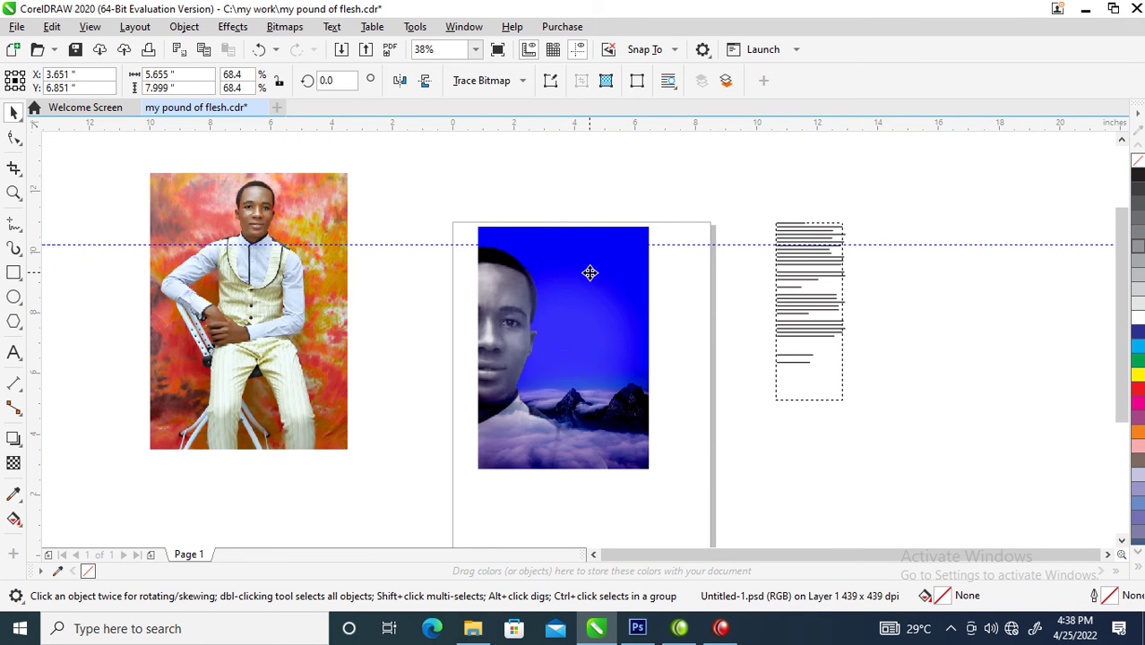
Step: Move the imported cover image off the page to the empty area beside the text block
left_click_drag(587, 269, 606, 333)
scroll(605, 335, "down", 2)
scroll(606, 335, "down", 2)
key("z")
left_click_drag(431, 269, 741, 426)
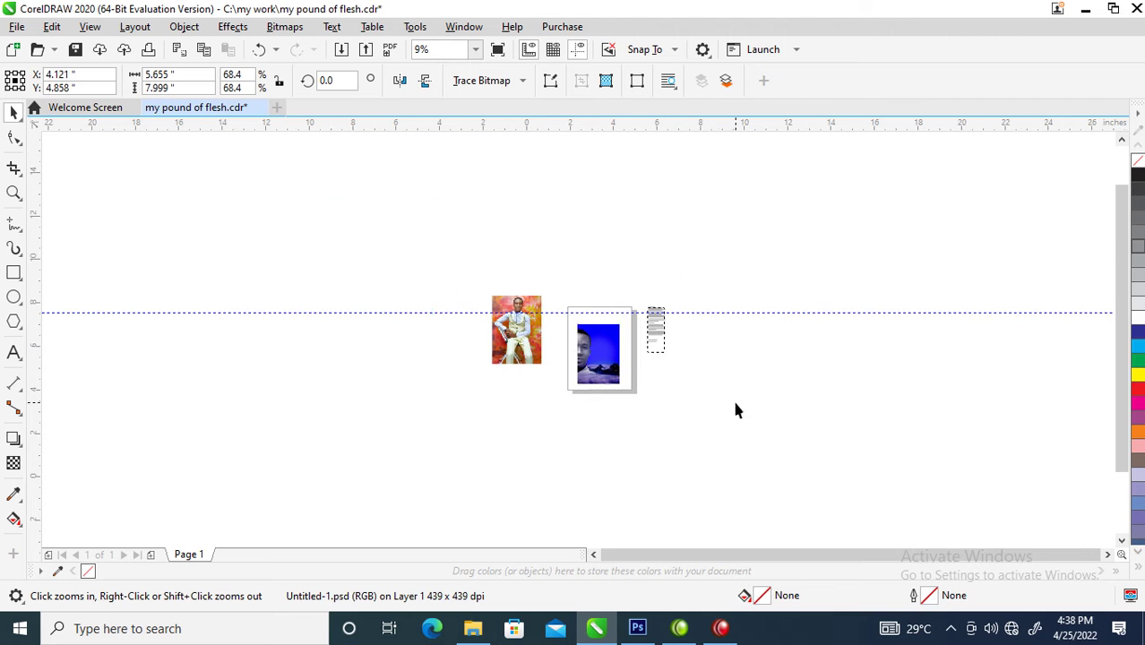
key("space")
left_click_drag(642, 368, 894, 373)
Step: Set the document's page size to A5
left_click(147, 202)
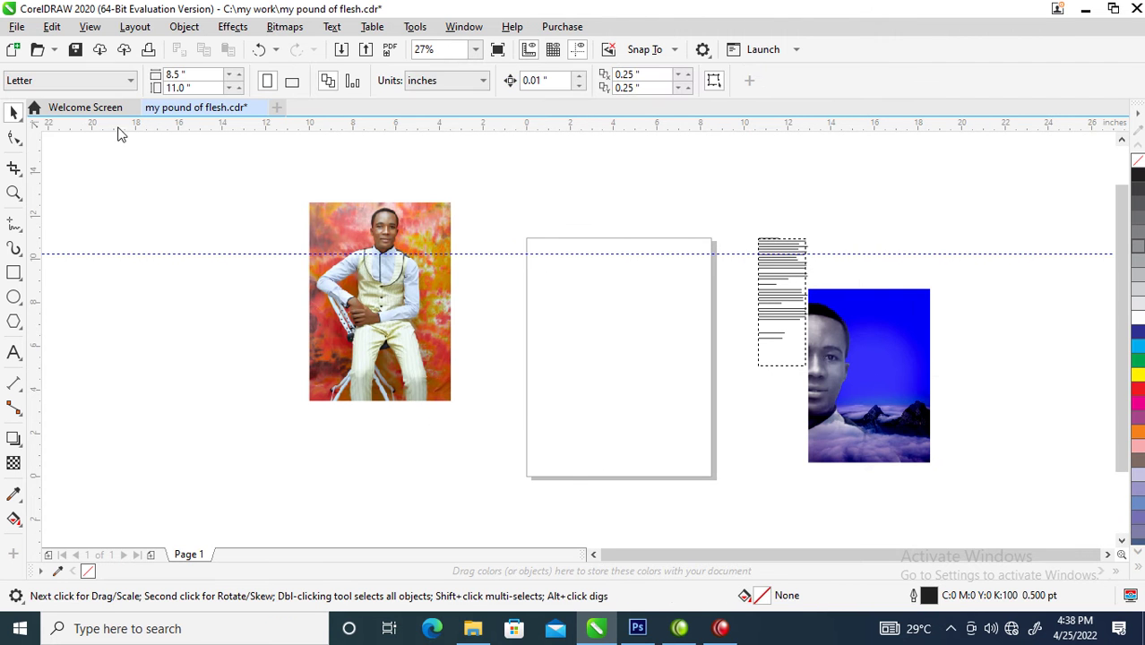
left_click(130, 81)
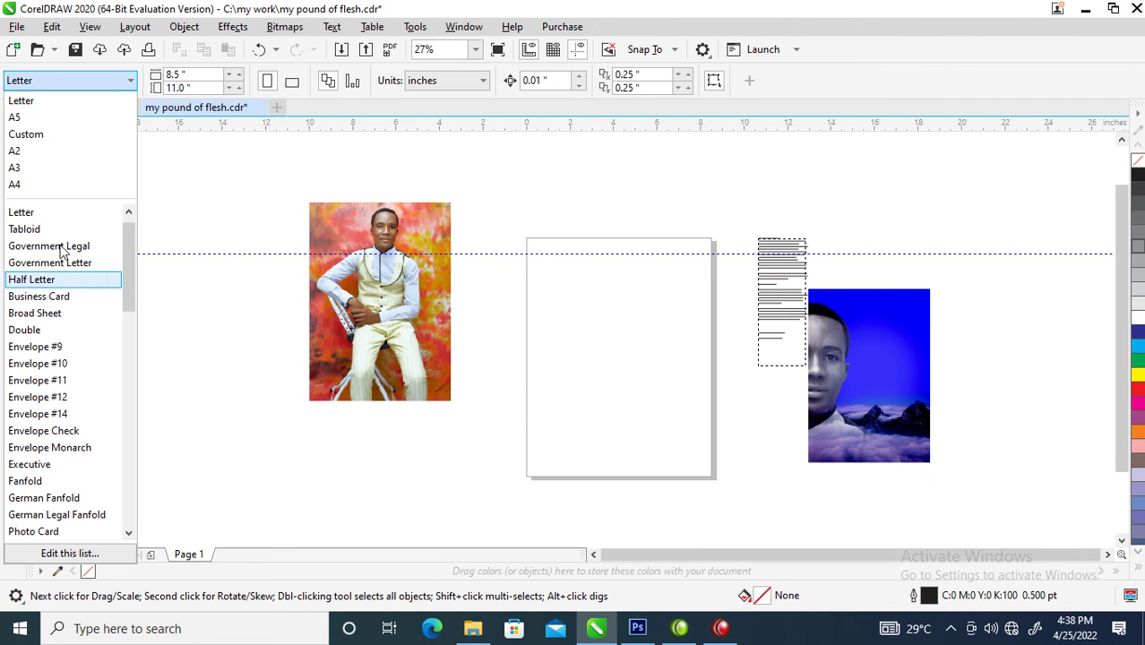
left_click(22, 119)
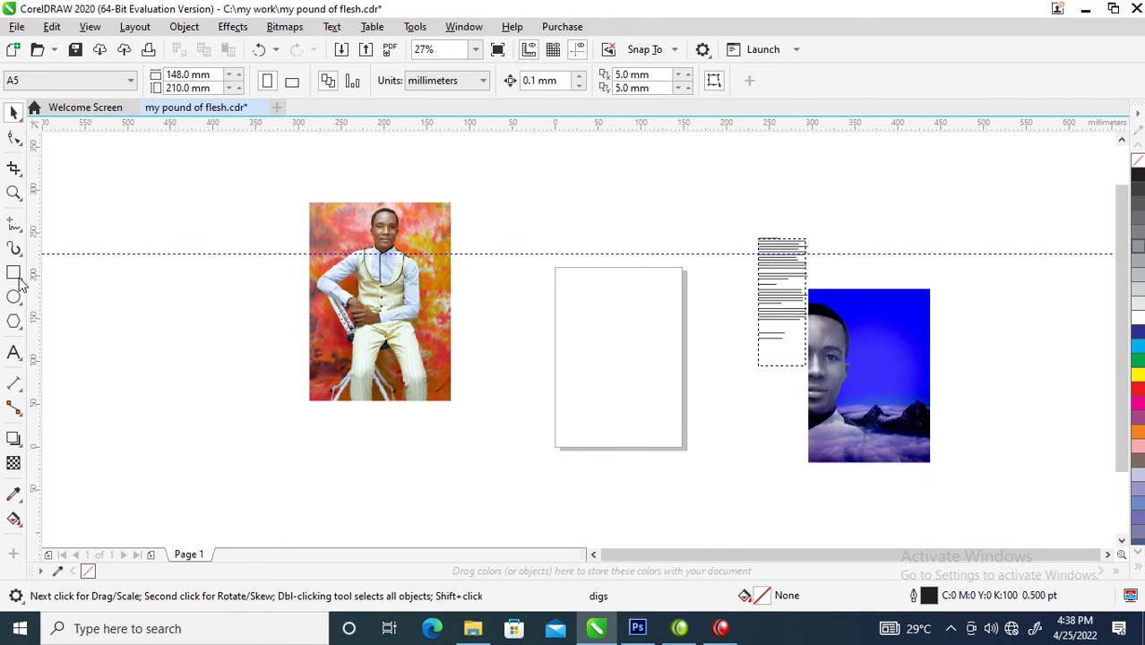
Step: Create a rectangle covering the whole A5 page and PowerClip the blue portrait image inside it
double_click(14, 274)
key("space")
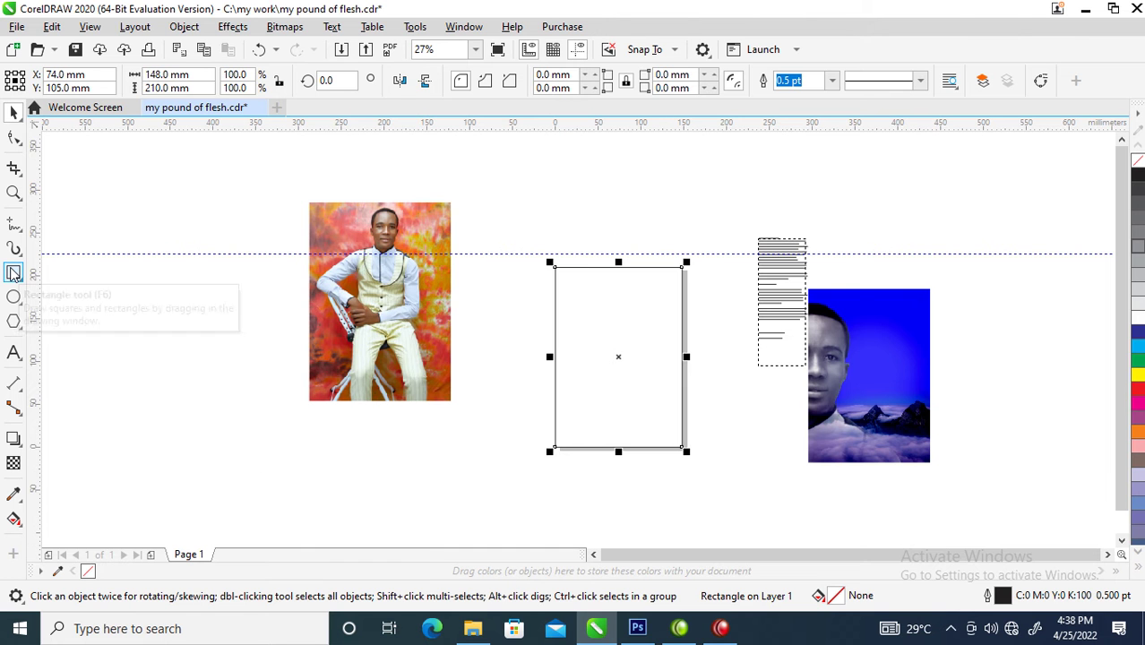
left_click_drag(910, 352, 645, 318)
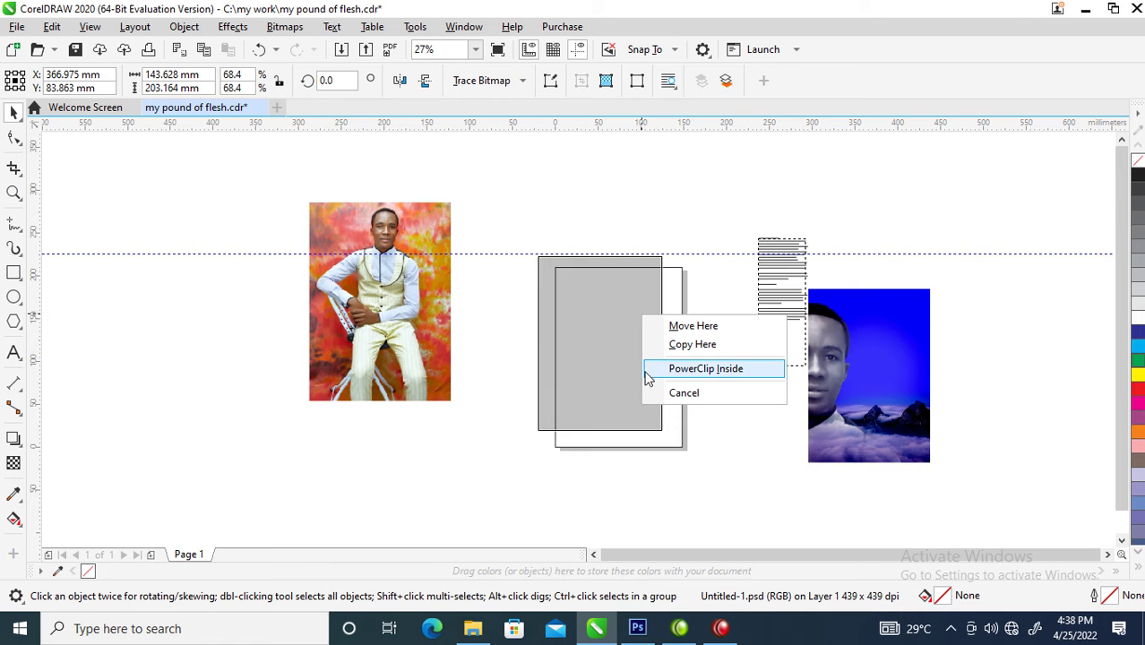
left_click(703, 368)
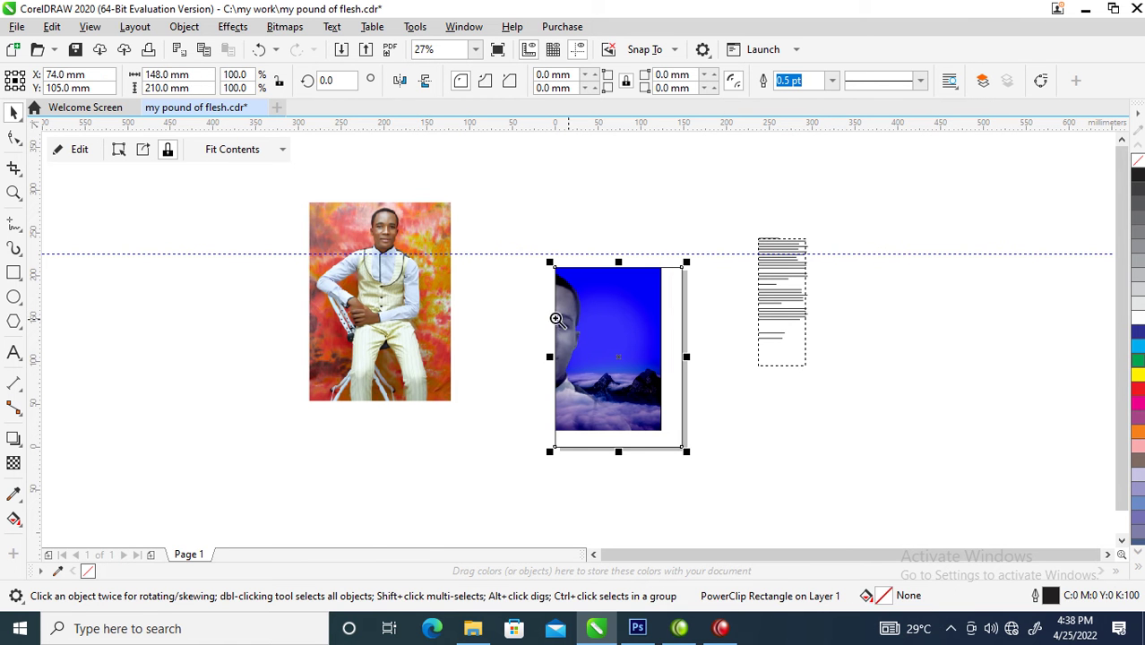
Step: Align the clipped image with the frame's upper-left corner and enlarge it to about 155 × 219 mm to fill the page
key("z")
left_click_drag(279, 220, 994, 498)
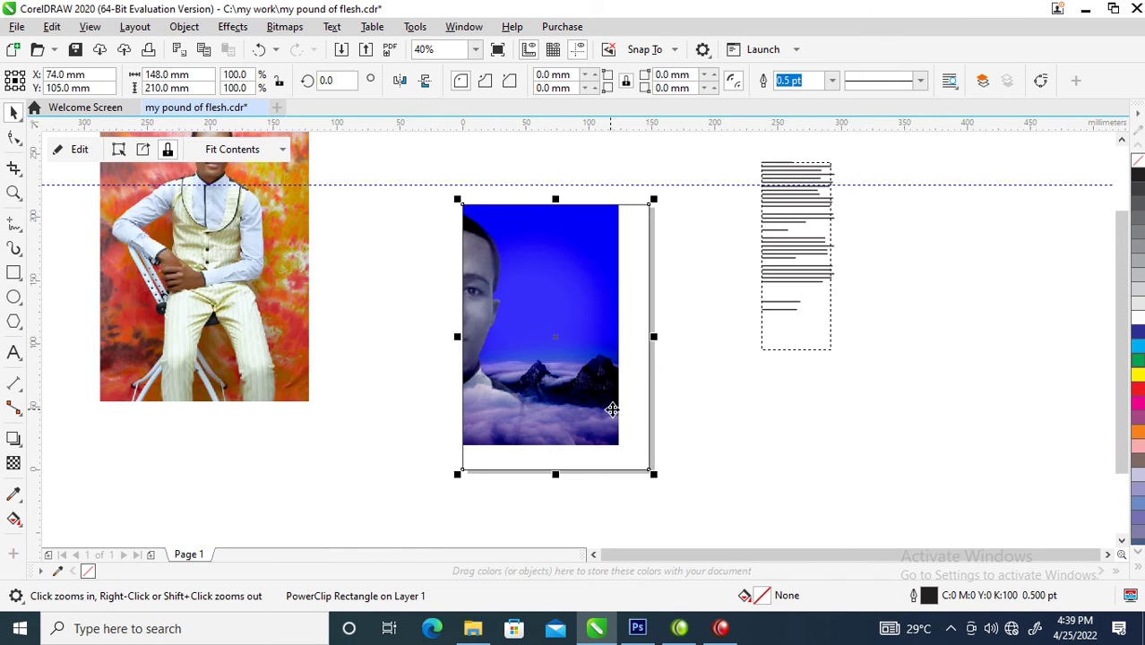
key("space")
left_click(600, 317, "ctrl")
mouse_move(574, 318)
left_mouse_down()
mouse_move(589, 331)
mouse_move(575, 320)
left_mouse_up()
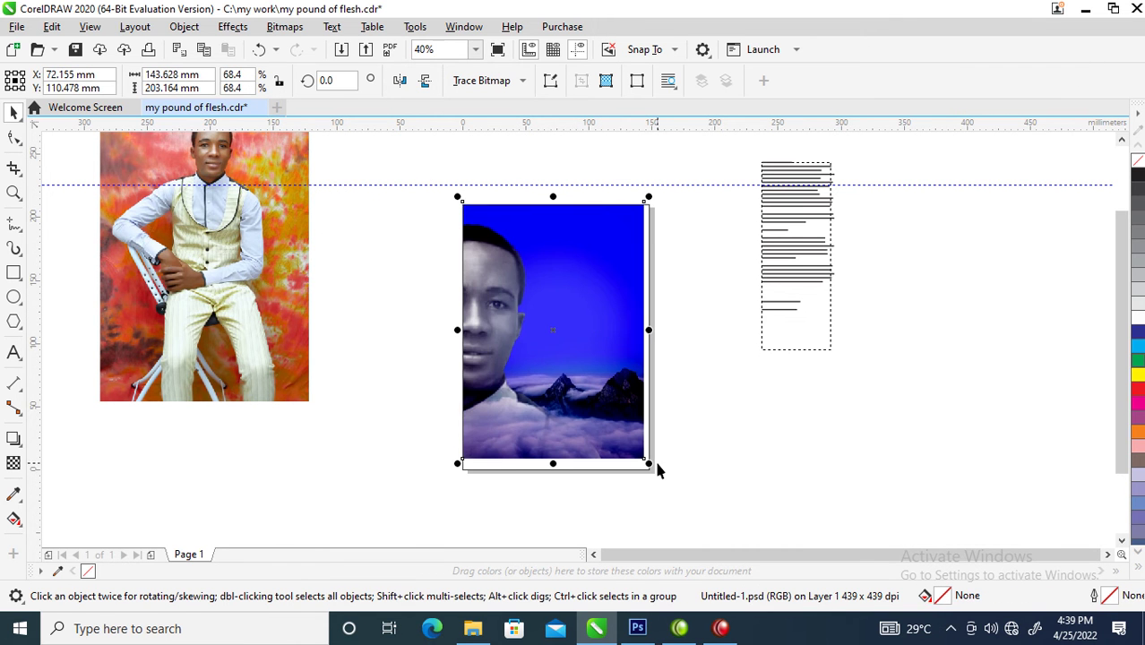
left_click_drag(649, 463, 678, 488)
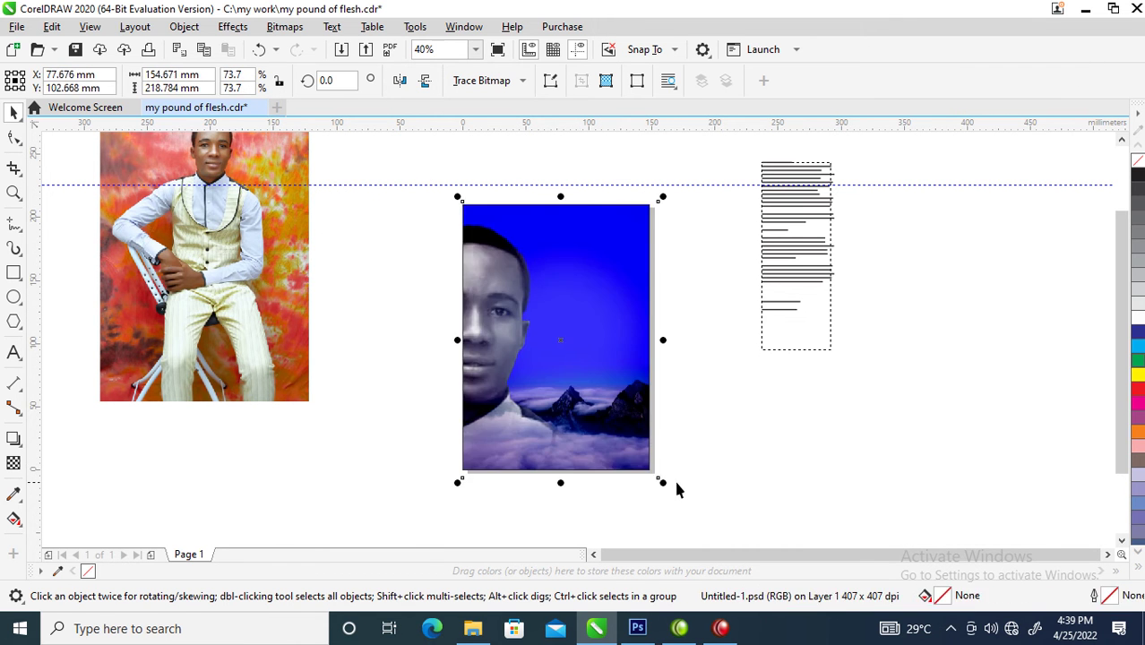
Step: Create a mirrored copy of the A5 cover frame against its left edge, and extract and delete the image inside the copy
left_click(430, 402)
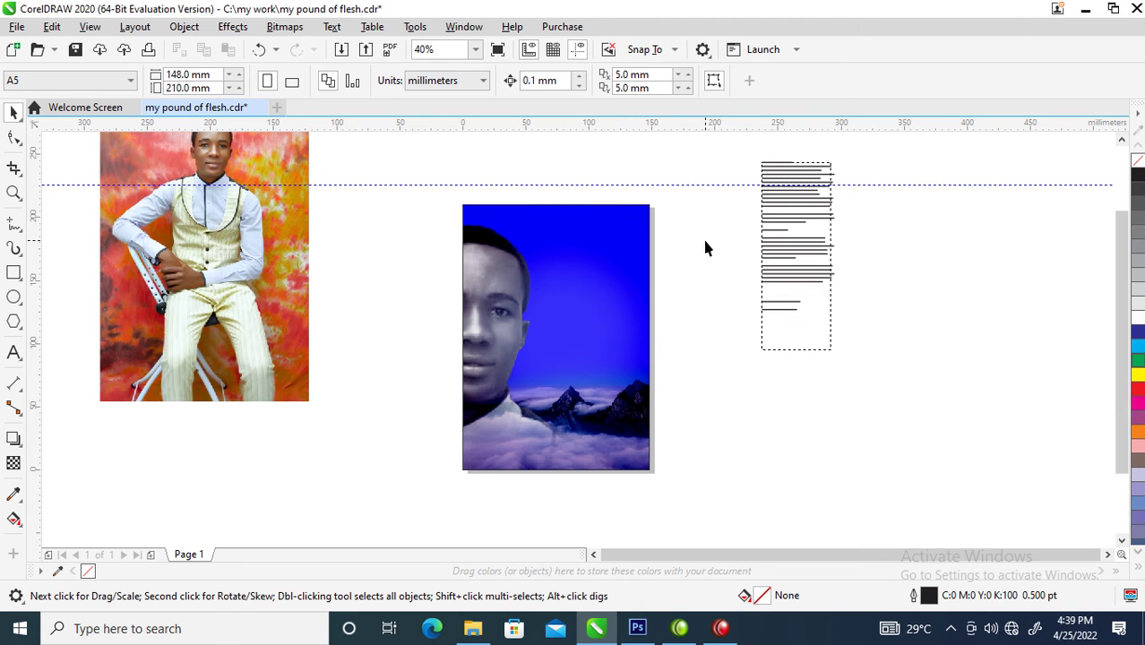
left_click(609, 297)
left_click_drag(659, 336, 373, 346)
right_click(372, 345)
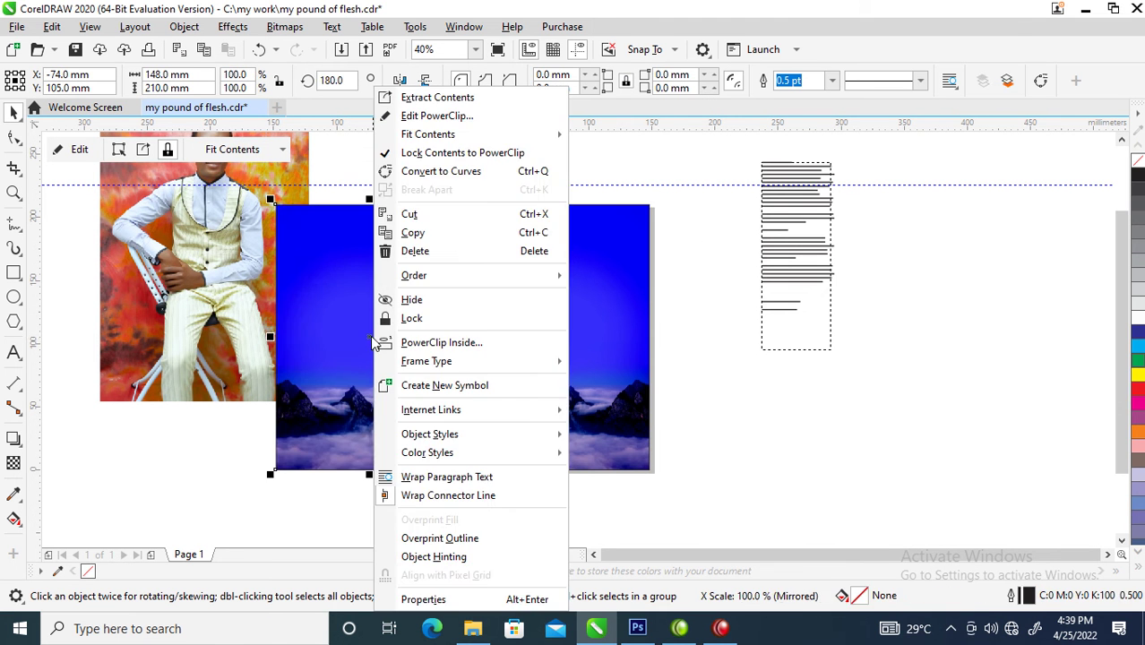
left_click(423, 97)
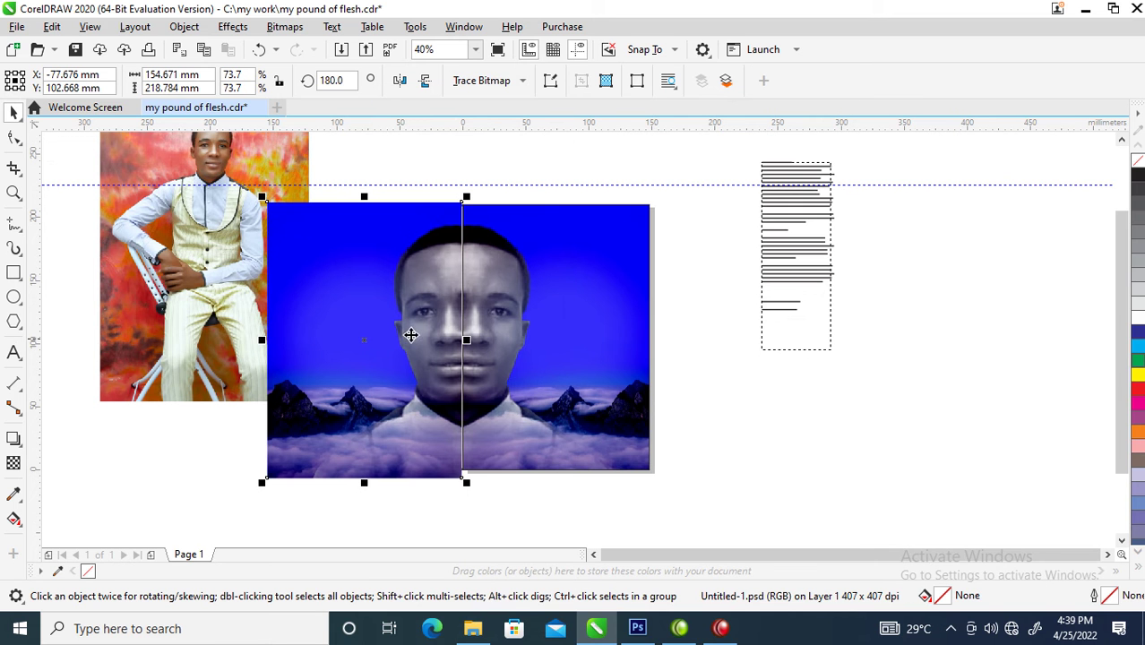
key("Delete")
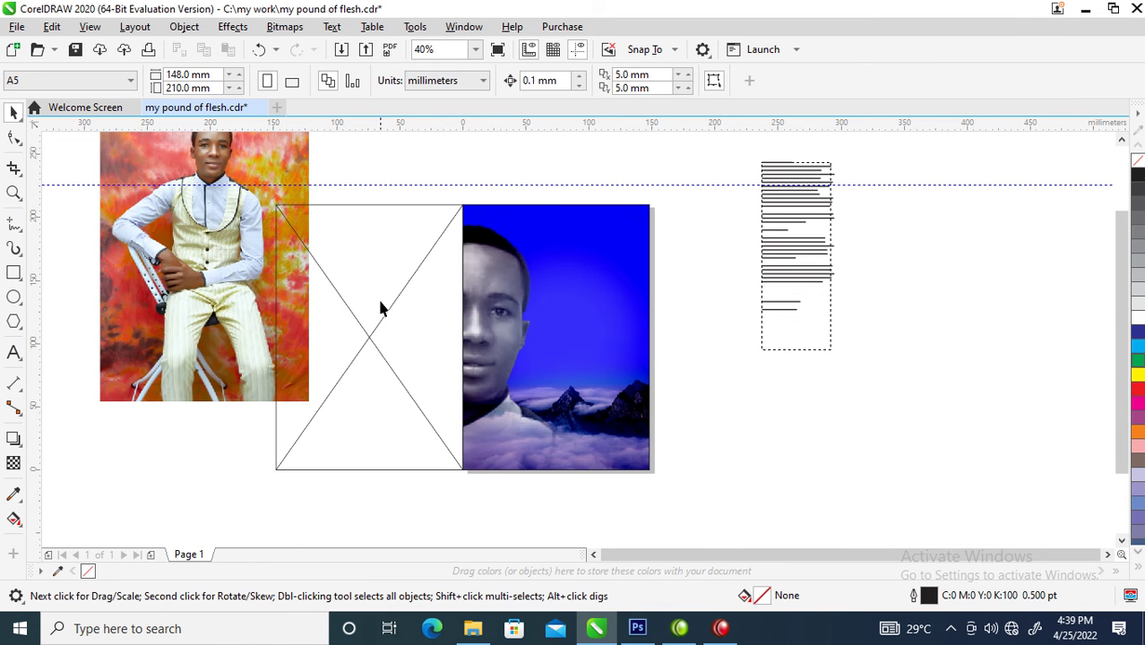
Step: Fill the empty mirrored frame with the dark navy (C88 M80 Y49 K75) sampled from the mountain on the front cover
left_click(375, 270)
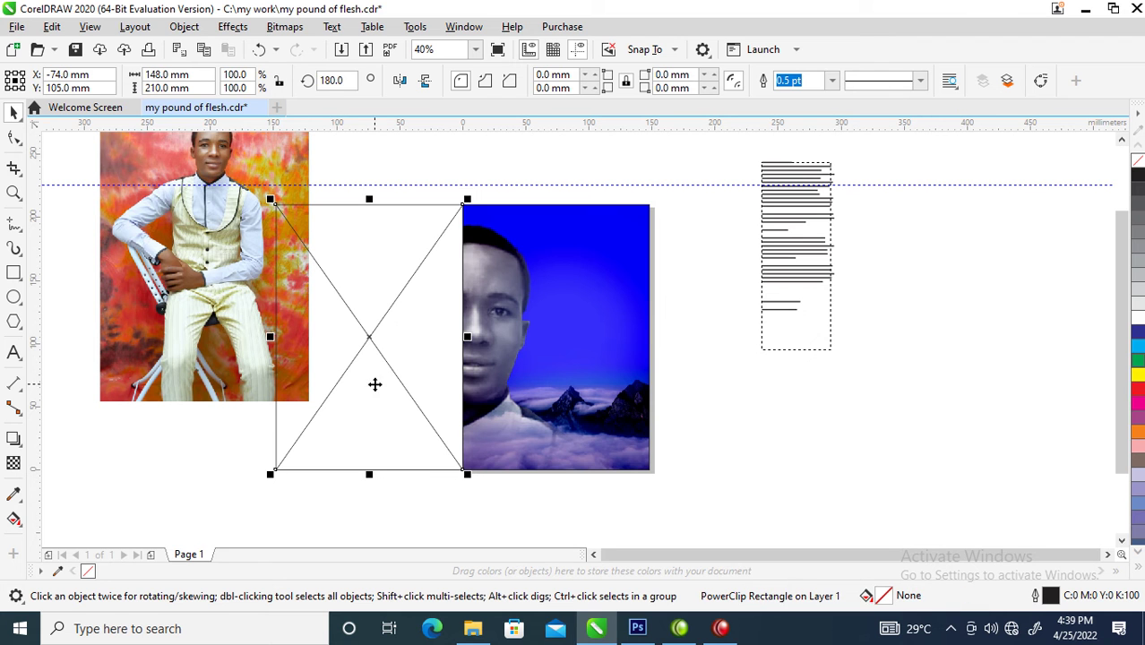
left_click(13, 493)
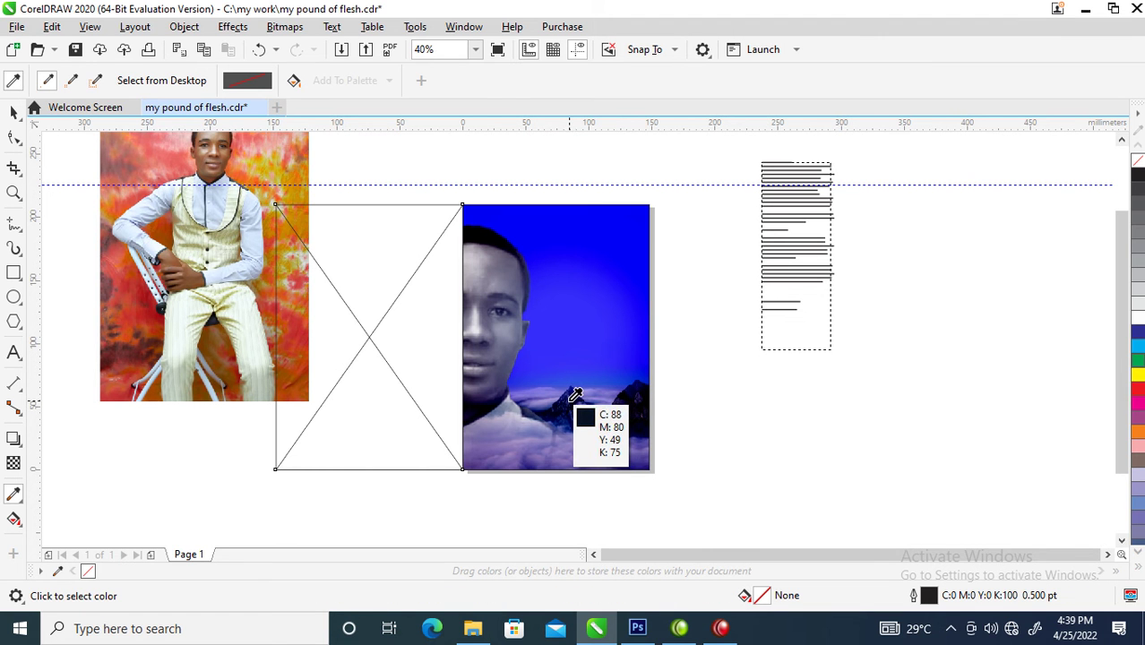
left_click(575, 395)
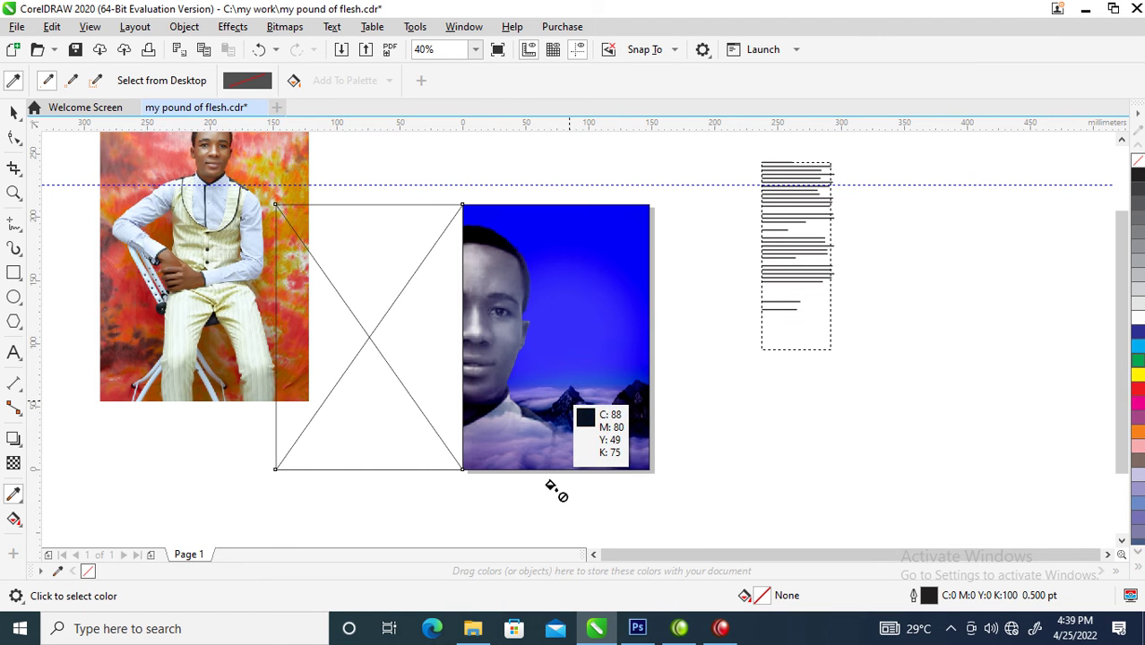
left_click(369, 251)
key("space")
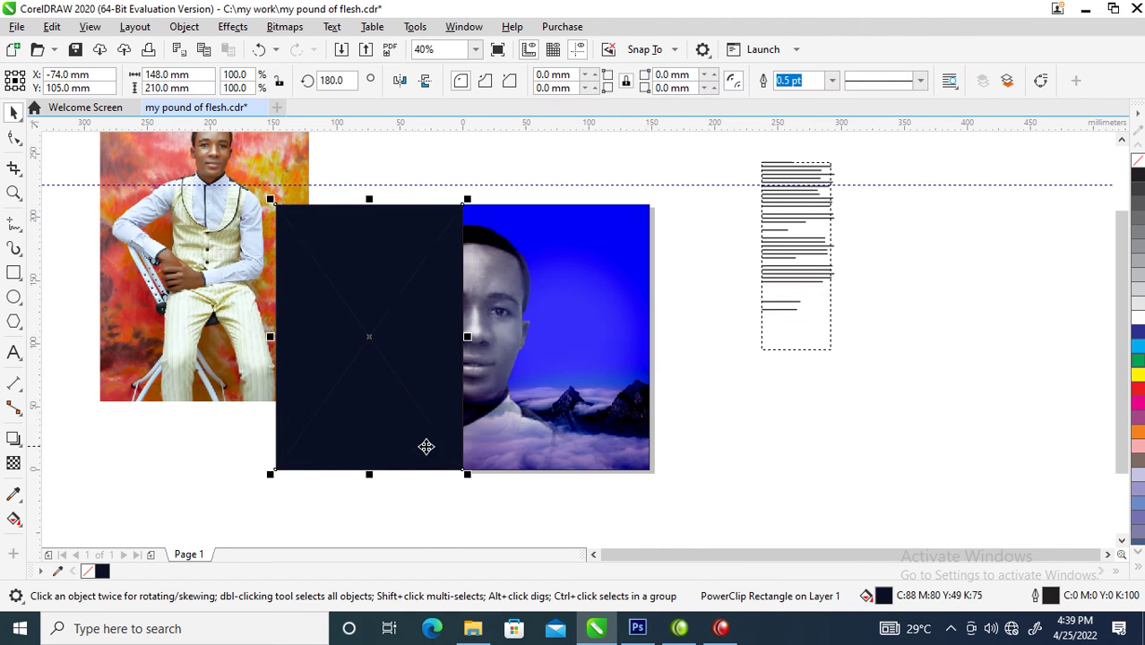
Step: Remove the PowerClip frame type from the navy back-cover rectangle
right_click(383, 300)
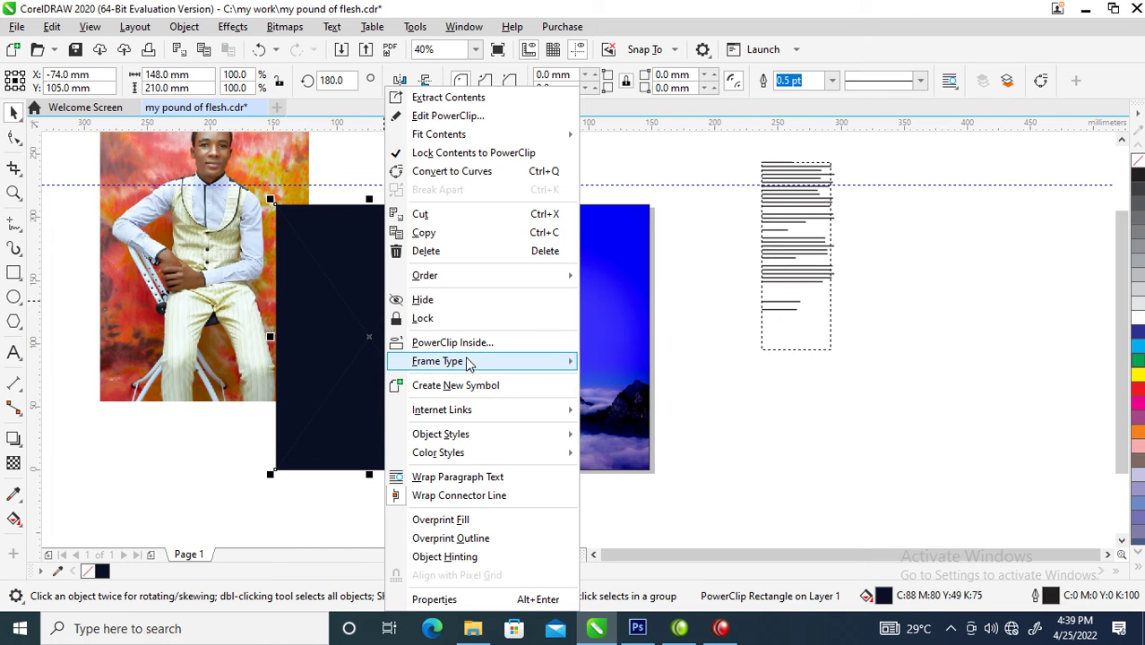
mouse_move(467, 362)
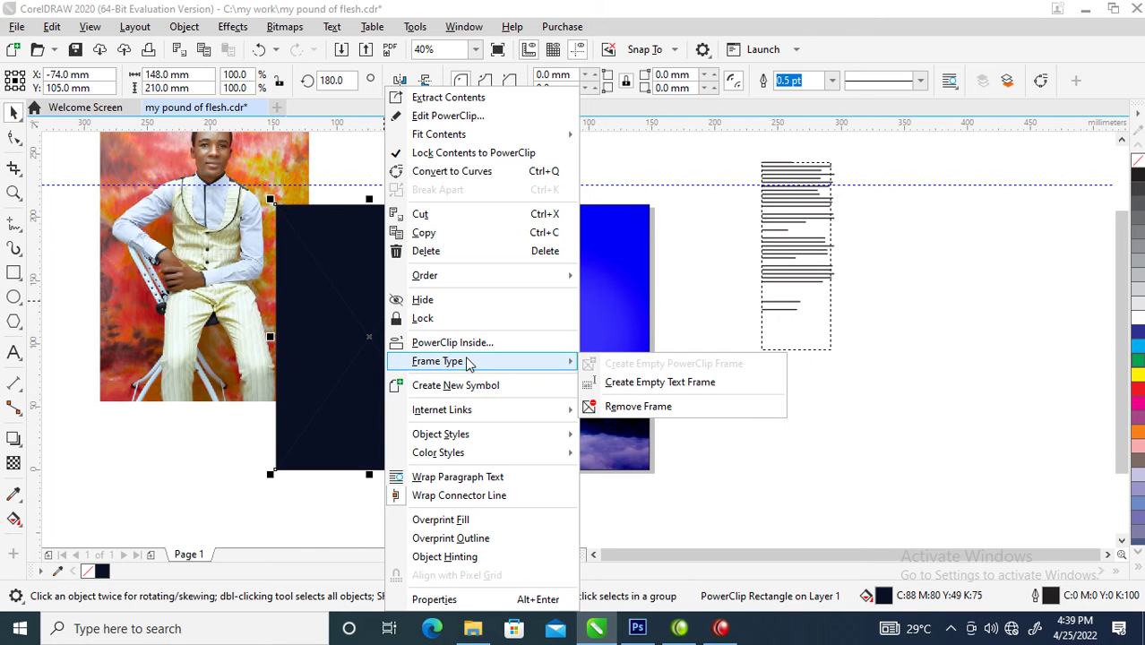
left_click(631, 406)
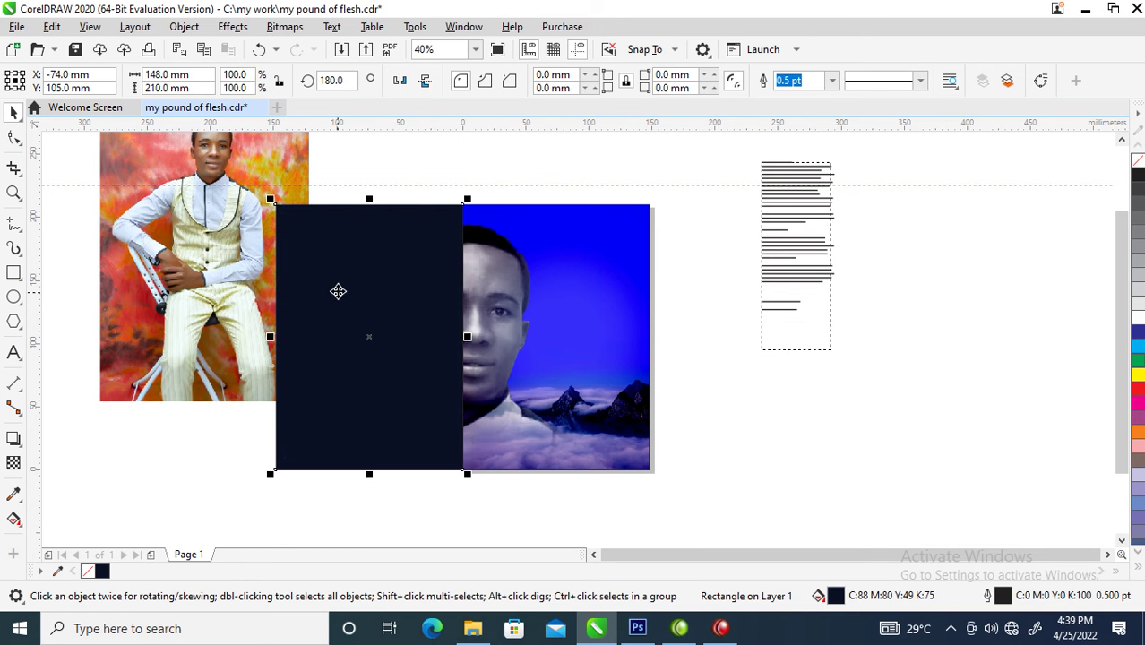
Step: Copy the title line MY POUND OF FLESH and the author's name at the end of the text block, and delete them there
key("z")
left_click_drag(191, 169, 746, 493)
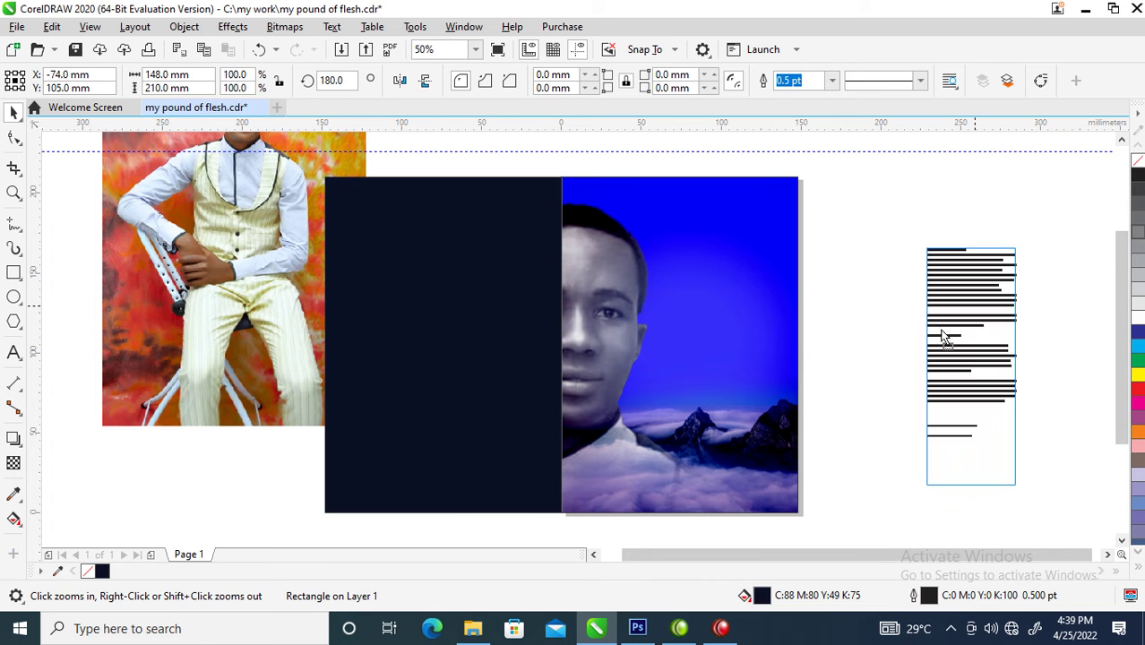
left_click_drag(988, 185, 914, 276)
key("z")
left_click_drag(323, 206, 797, 506)
left_click_drag(737, 342, 992, 500)
key("space")
double_click(679, 434)
left_click_drag(683, 435, 498, 380)
key("ctrl+c")
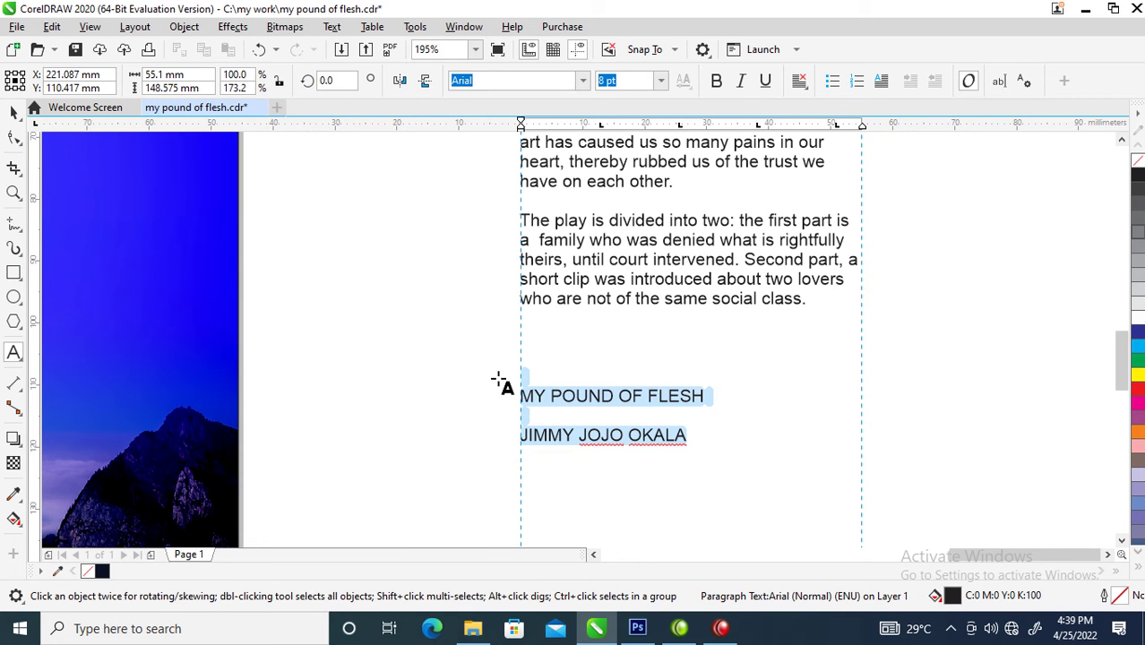
key("Delete")
Step: Paste the copied title and author lines as new artistic text over the right edge of the front cover
left_click(149, 163)
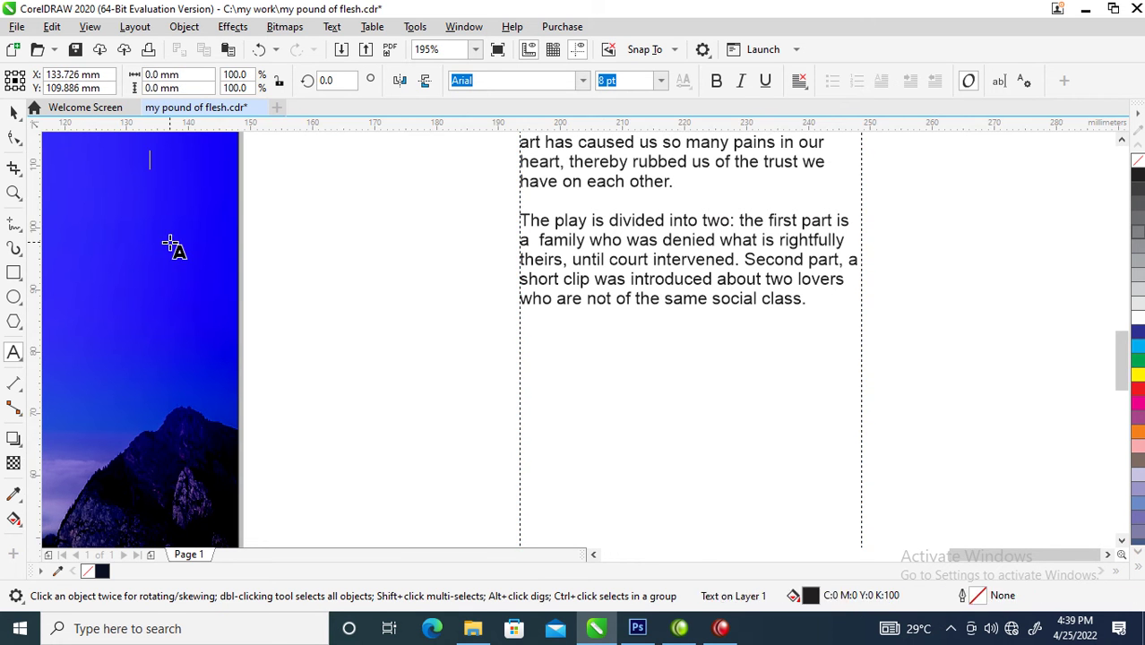
key("ctrl+v")
key("ctrl+space")
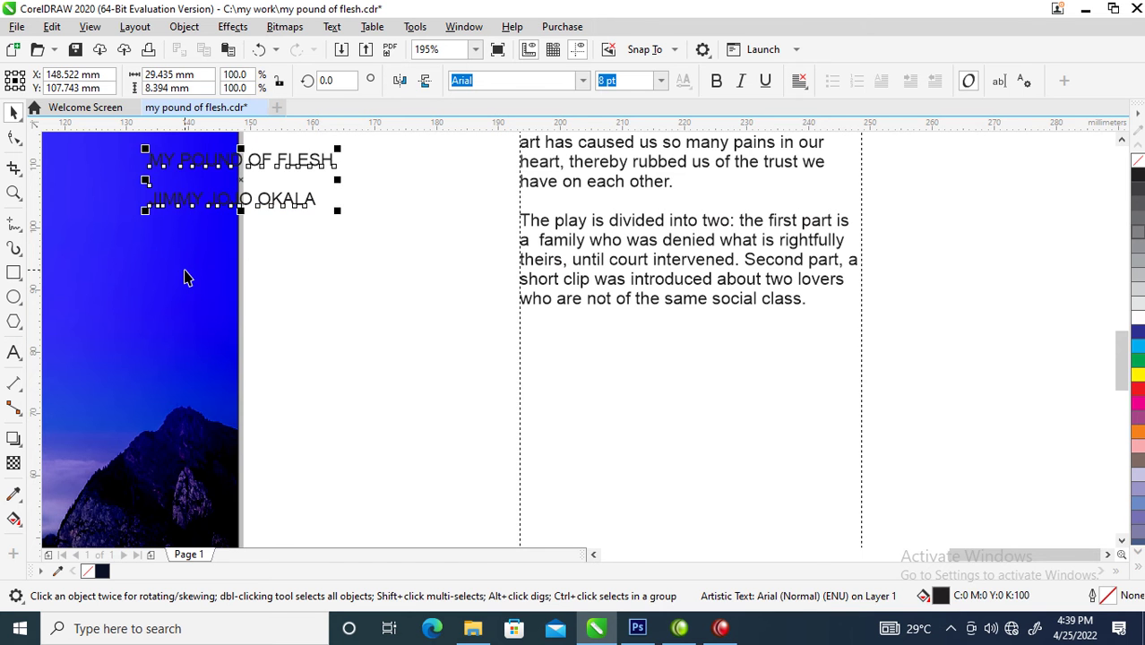
Step: Move the navy back cover about 15 mm left and fill the gap with a copy about 14.6 mm wide as the spine
scroll(183, 257, "down", 5)
key("z")
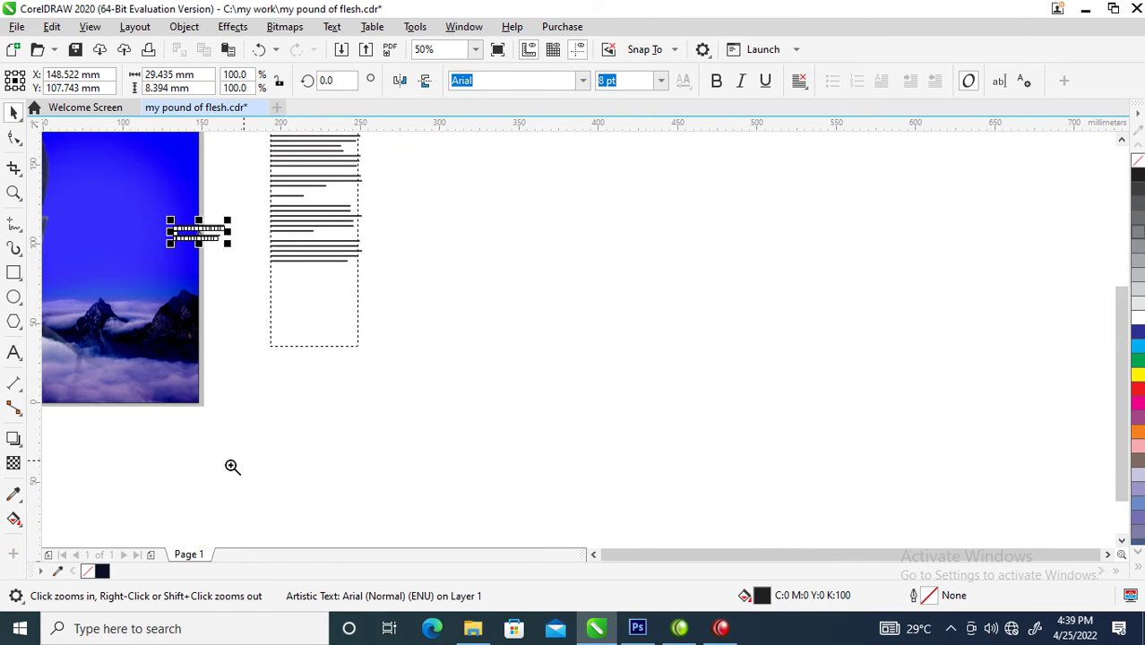
key("F4")
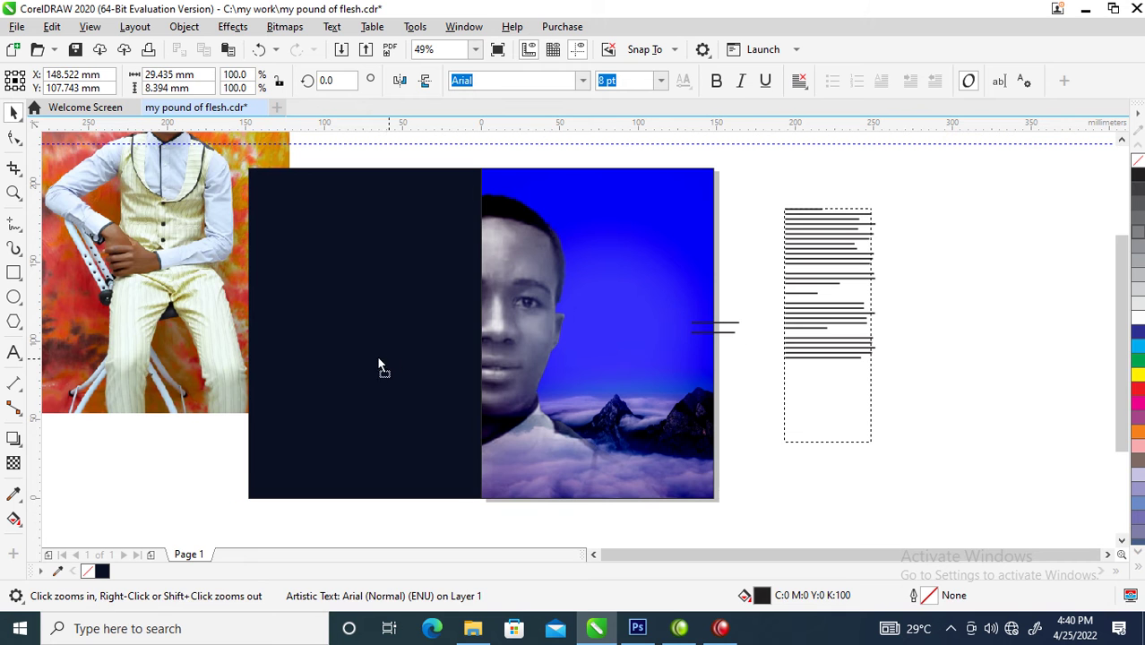
key("space")
left_click(354, 361)
left_click_drag(354, 361, 365, 361)
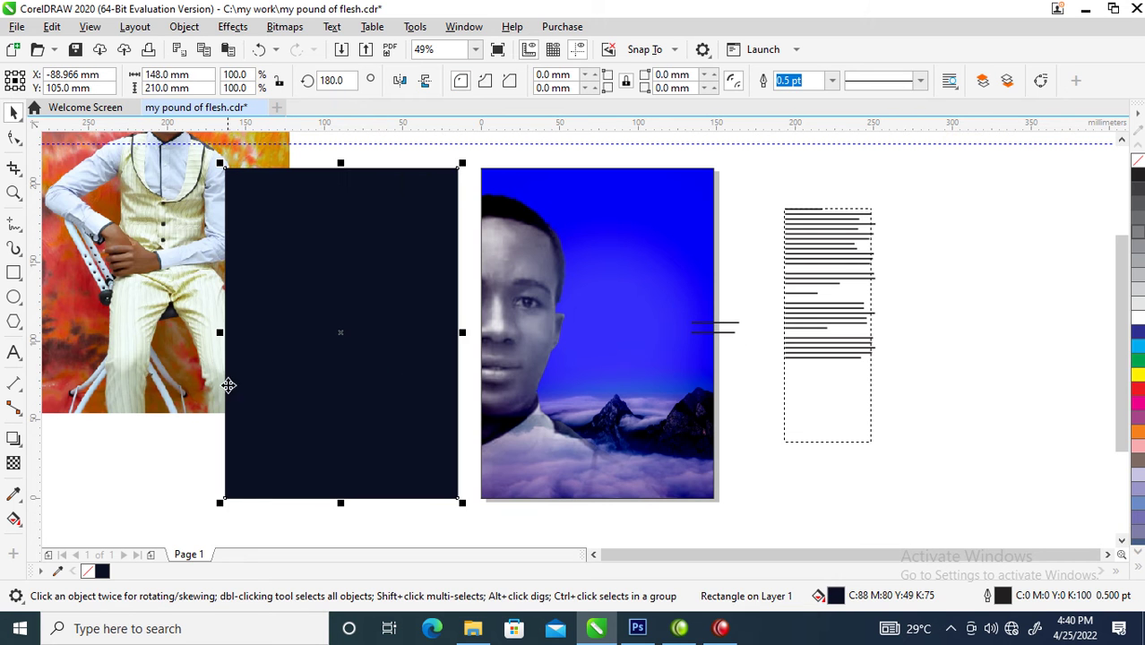
left_click_drag(220, 333, 475, 381)
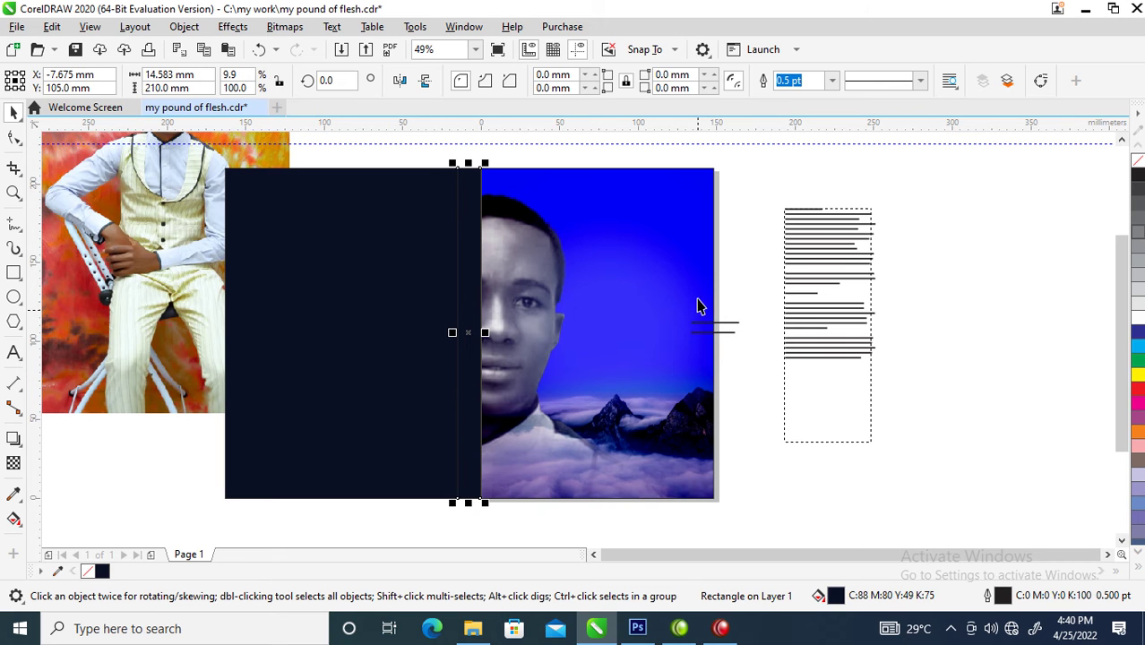
Step: Fill the spine with the blue (C94 M80 Y0 K0) sampled from the front cover's upper-right area
left_click(15, 495)
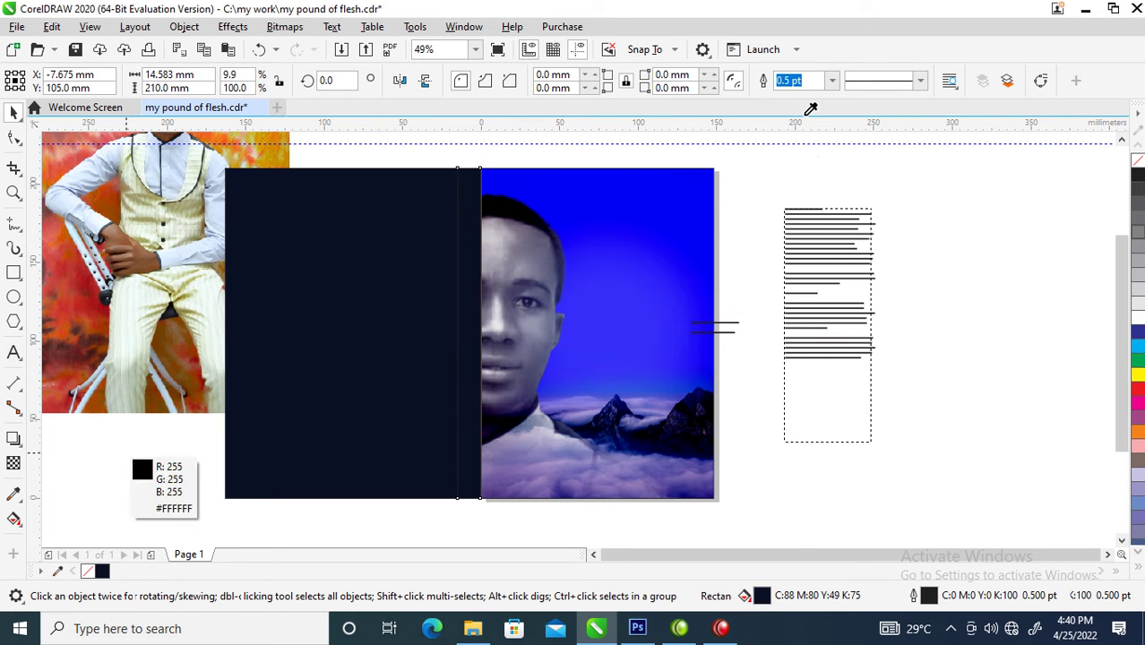
left_click(696, 182)
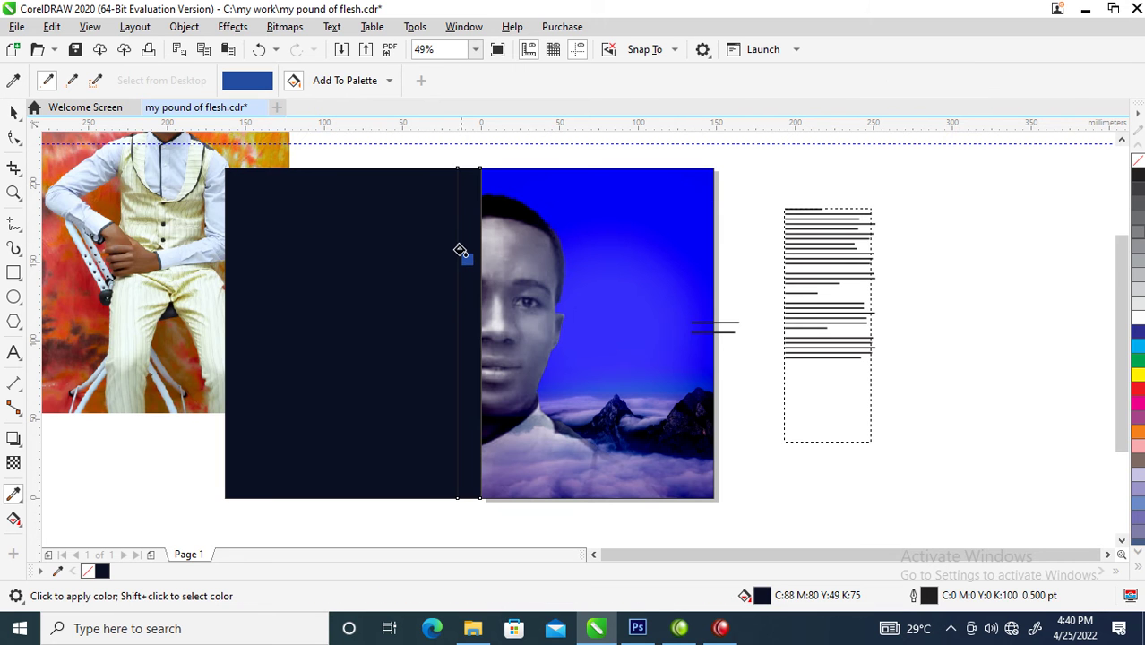
left_click(468, 261)
key("space")
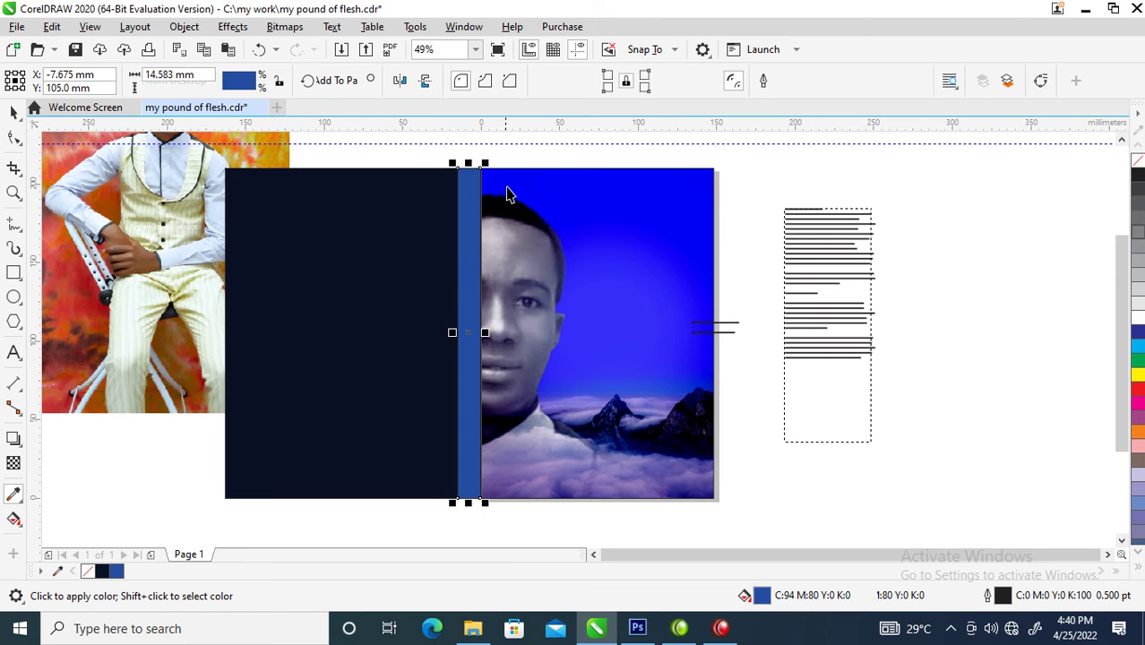
Step: Remove the outlines from the front cover, spine and back cover
left_click(398, 214, "shift")
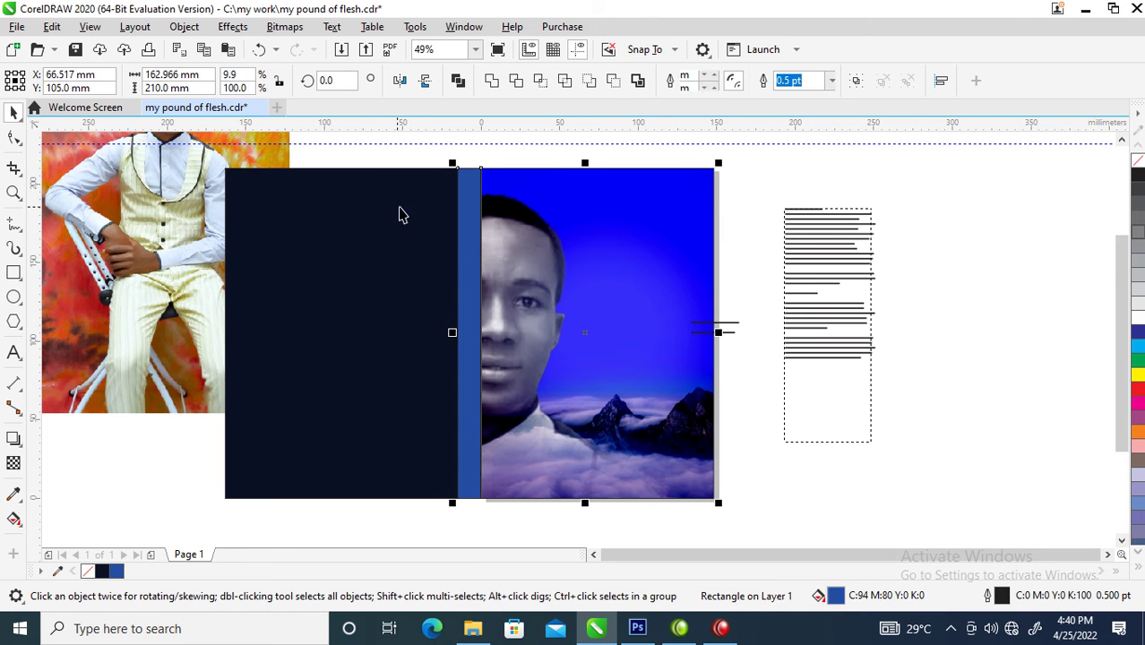
right_click(1137, 161)
key("z")
left_click_drag(390, 266, 713, 435)
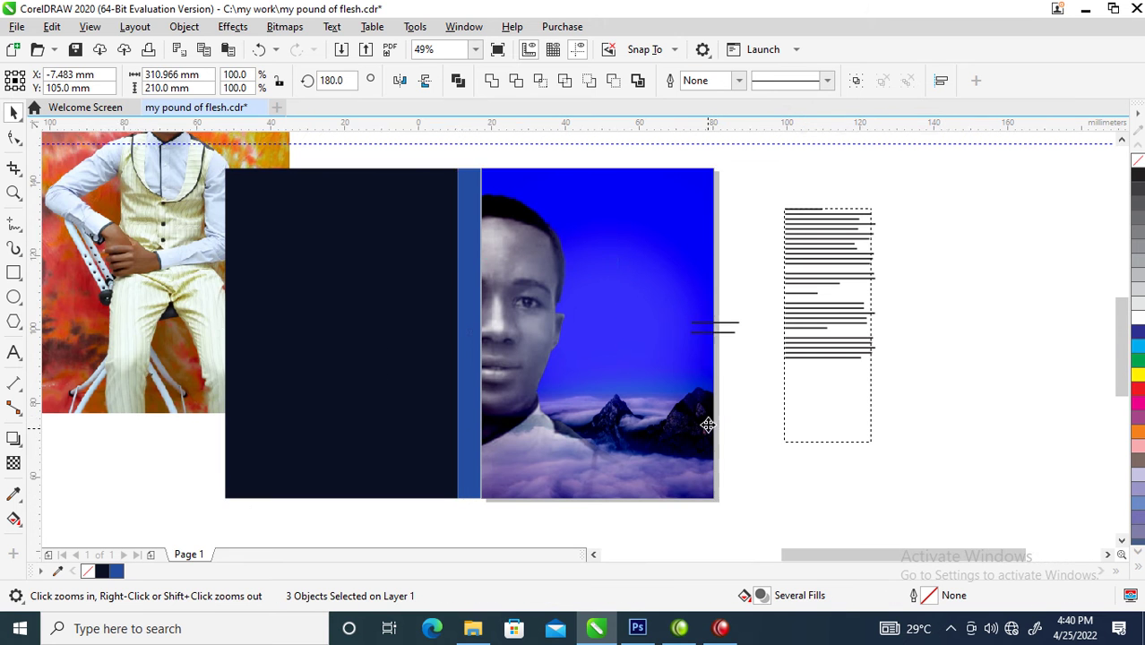
key("space")
left_click(976, 271)
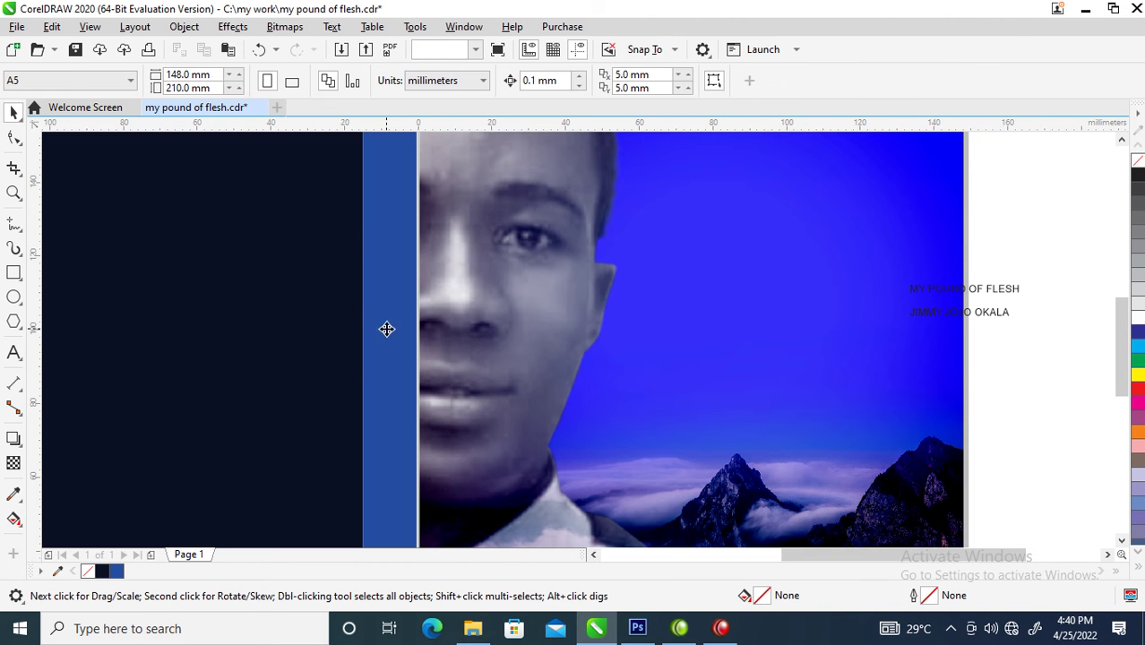
Step: Shift the spine and back cover together about 0.6 mm right to meet the front cover's left edge
left_click(384, 335)
left_click(305, 371, "shift")
key("z")
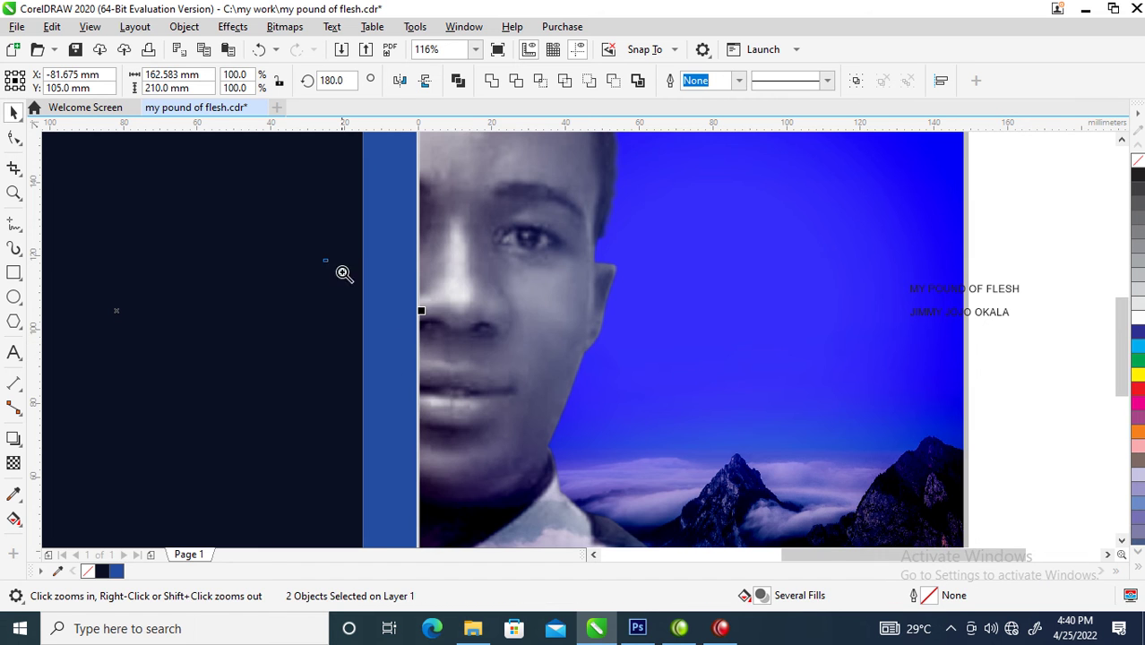
left_click_drag(324, 253, 542, 395)
key("space")
key("Right")
key("Right")
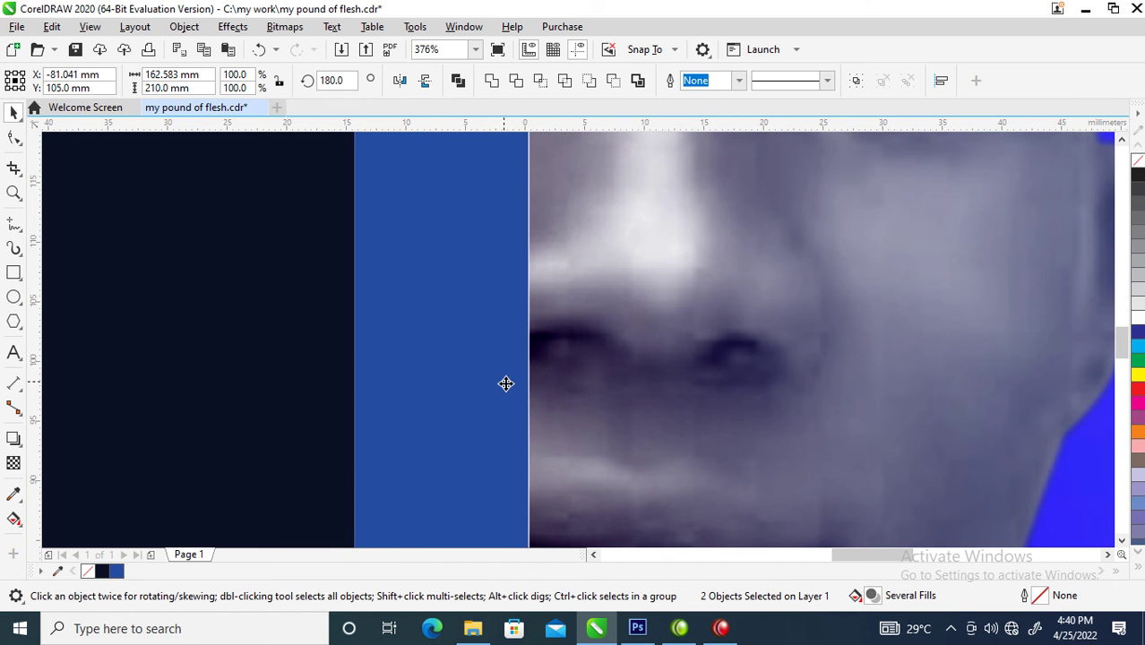
left_click_drag(502, 383, 516, 394)
Step: Move the title and author text onto the blue background beside the face on the front cover
scroll(533, 391, "down", 7)
key("z")
left_click_drag(571, 243, 784, 341)
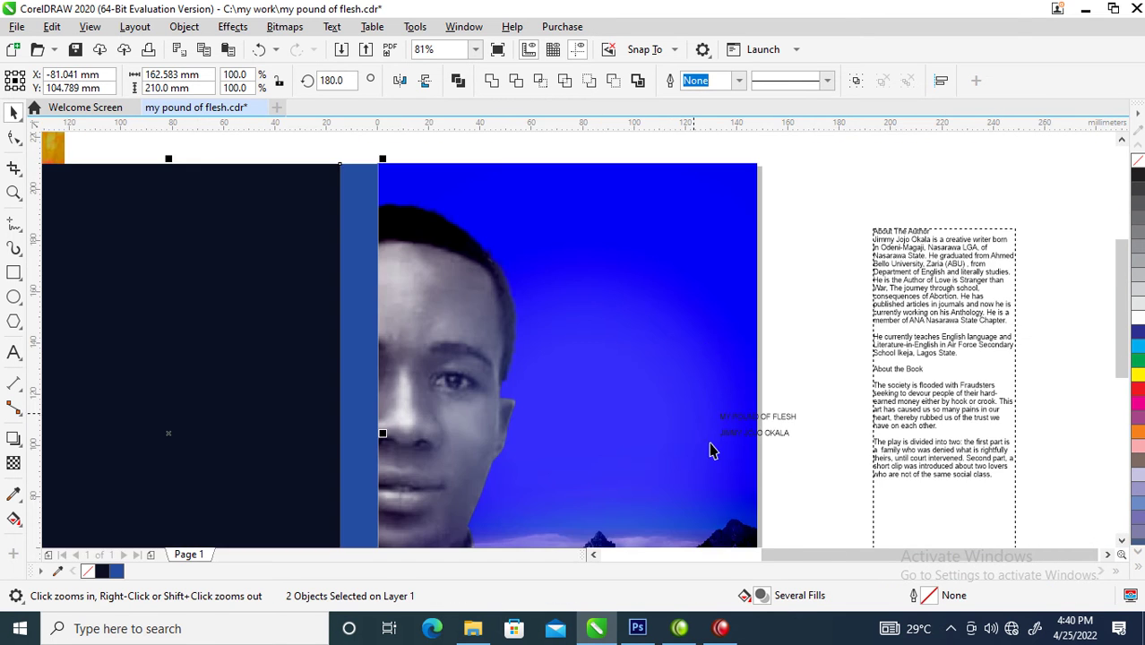
key("space")
left_click(781, 417)
left_click_drag(774, 418, 589, 388)
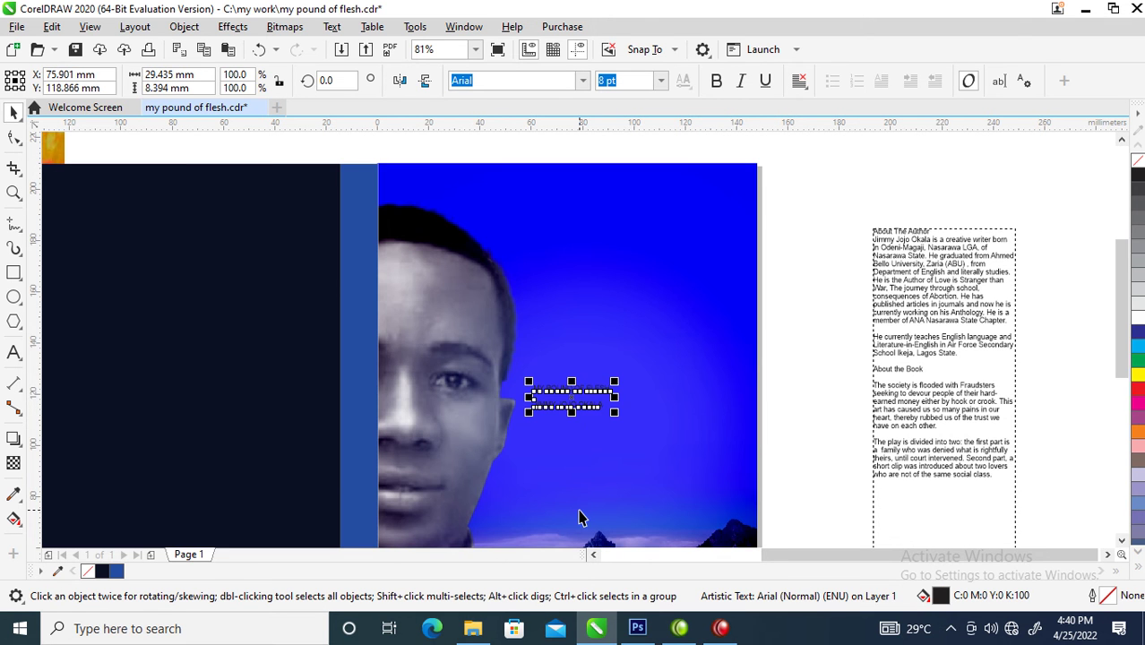
Step: Separate the title from the author line and set both in ClassicSSi, enlarged to about 26.6 pt
left_click_drag(761, 299, 492, 456)
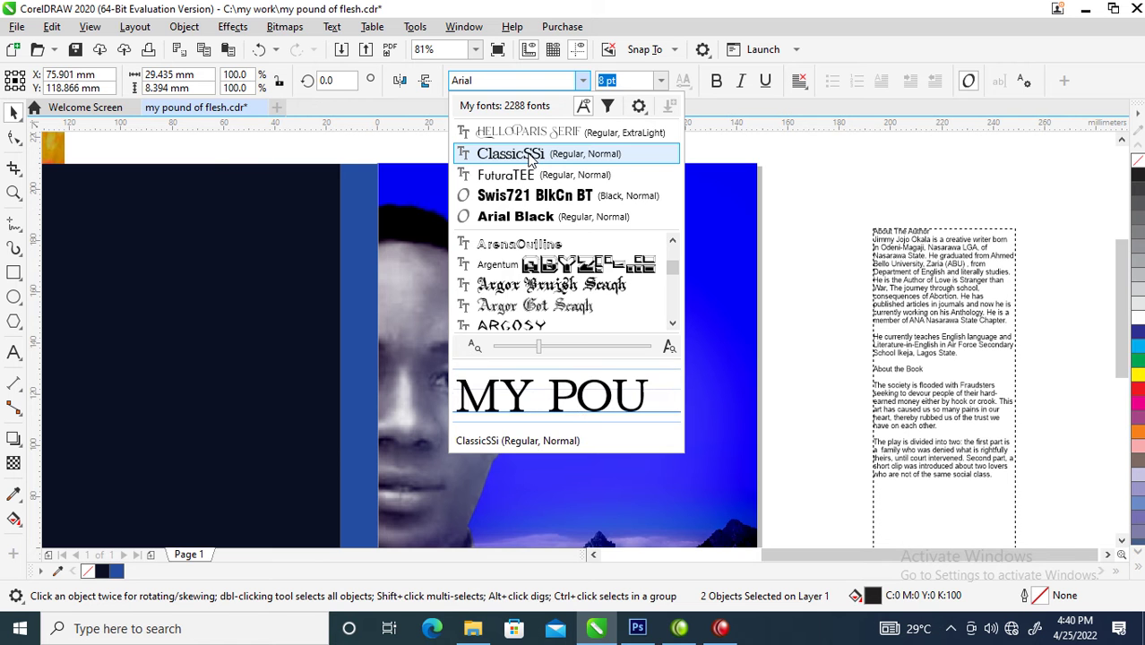
left_click(532, 155)
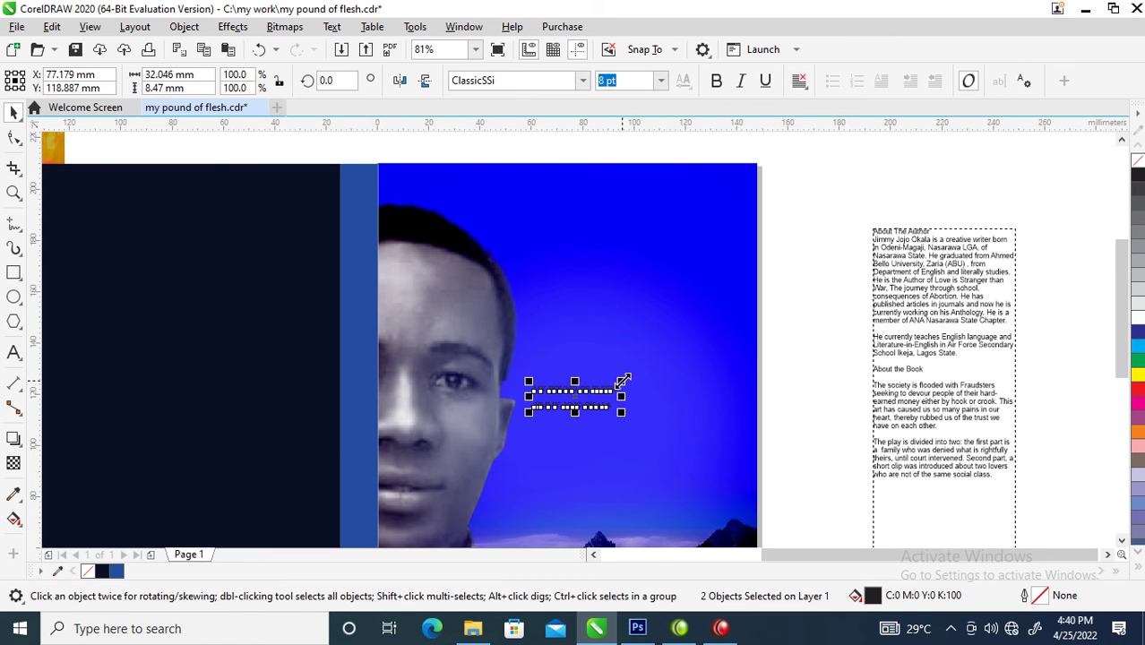
left_click(810, 460)
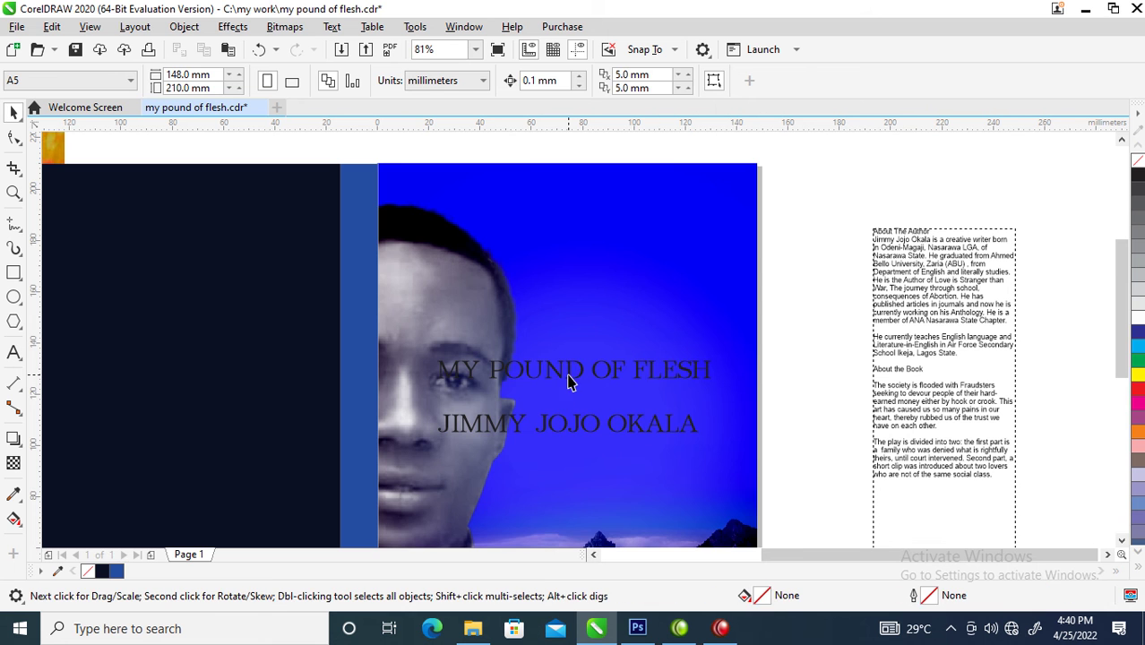
Step: Position the title across the forehead area and the author's name lower down, just above the mountains
left_click_drag(567, 381, 616, 229)
left_click_drag(627, 436, 634, 523)
left_click_drag(740, 231, 681, 331)
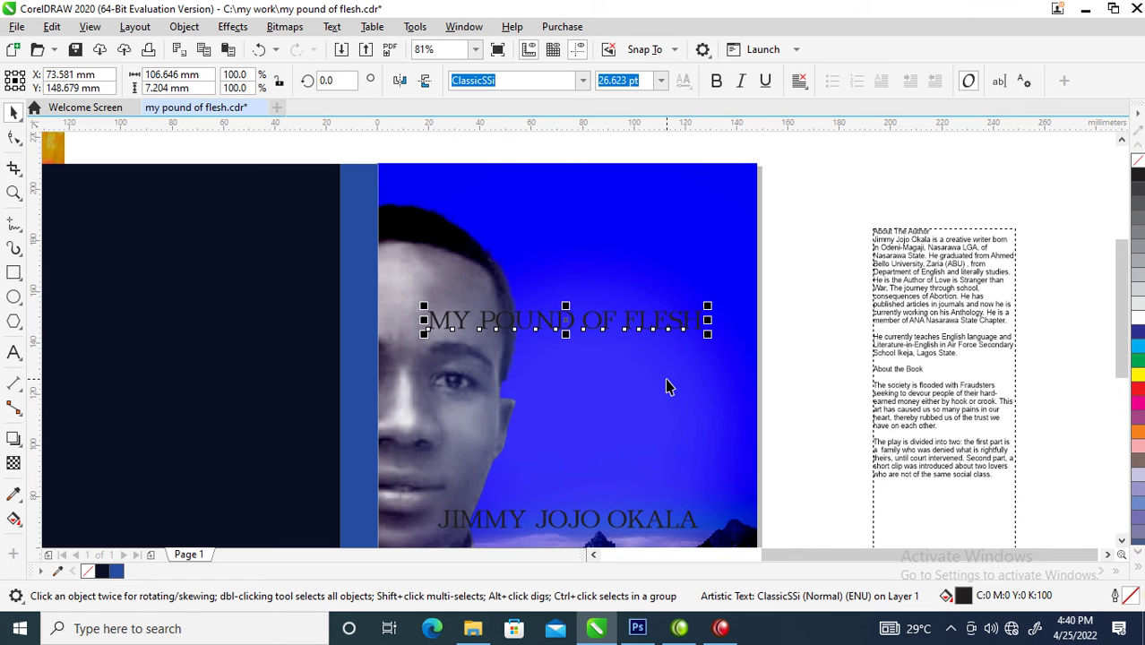
Step: Place the word FLESH on its own below MY POUND OF and enlarge it to about 91.8 pt
key("z")
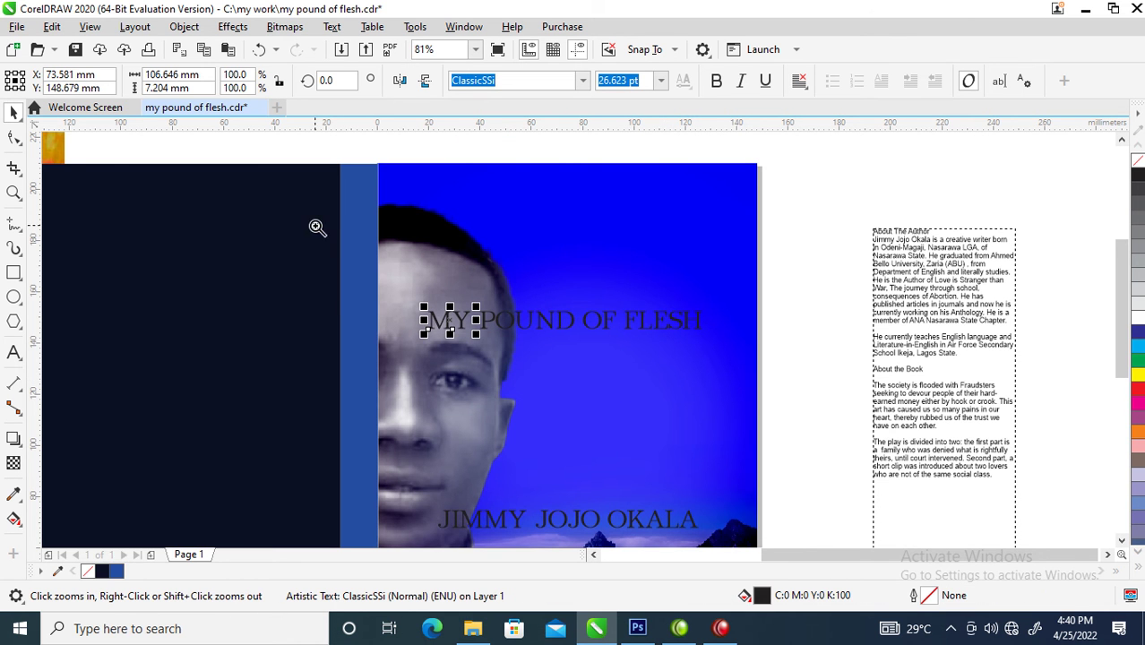
scroll(531, 269, "up", 1)
key("space")
left_click_drag(514, 247, 573, 397)
Step: Set FLESH in Hello Paris Serif and change its case so only the first letter is capitalised
left_click(582, 82)
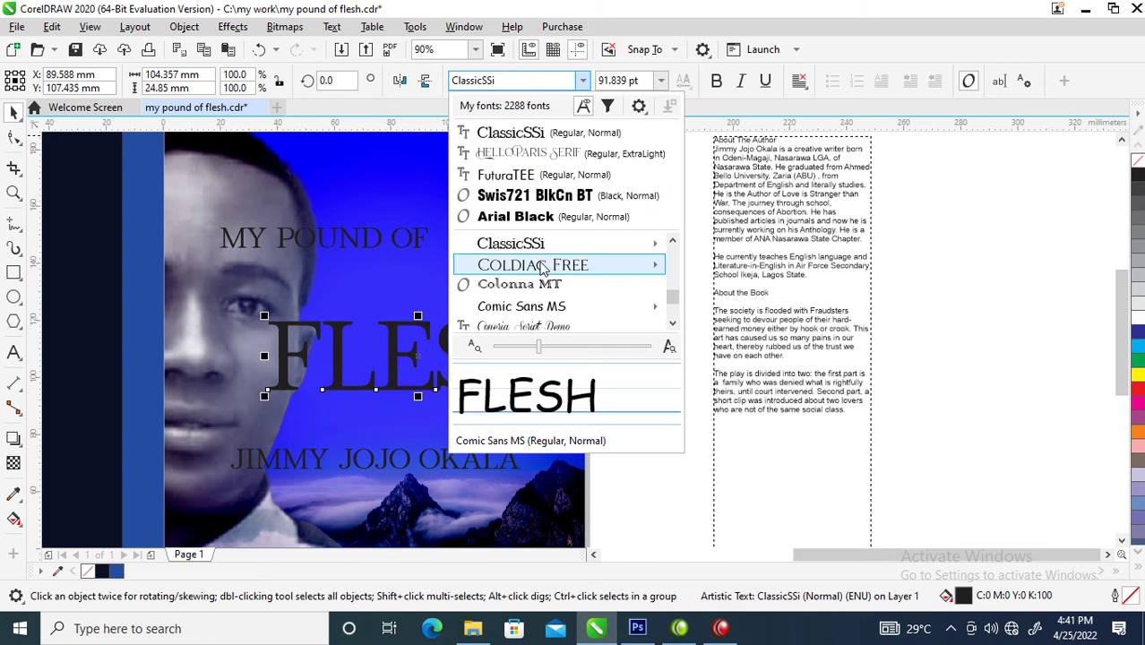
left_click(534, 152)
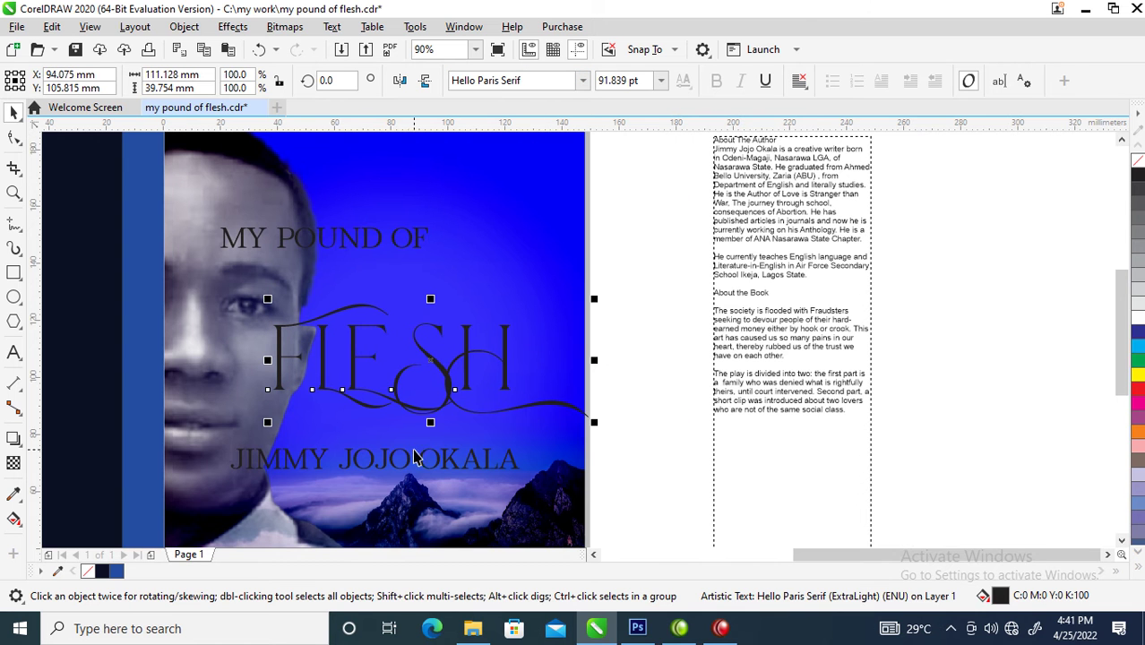
double_click(504, 361)
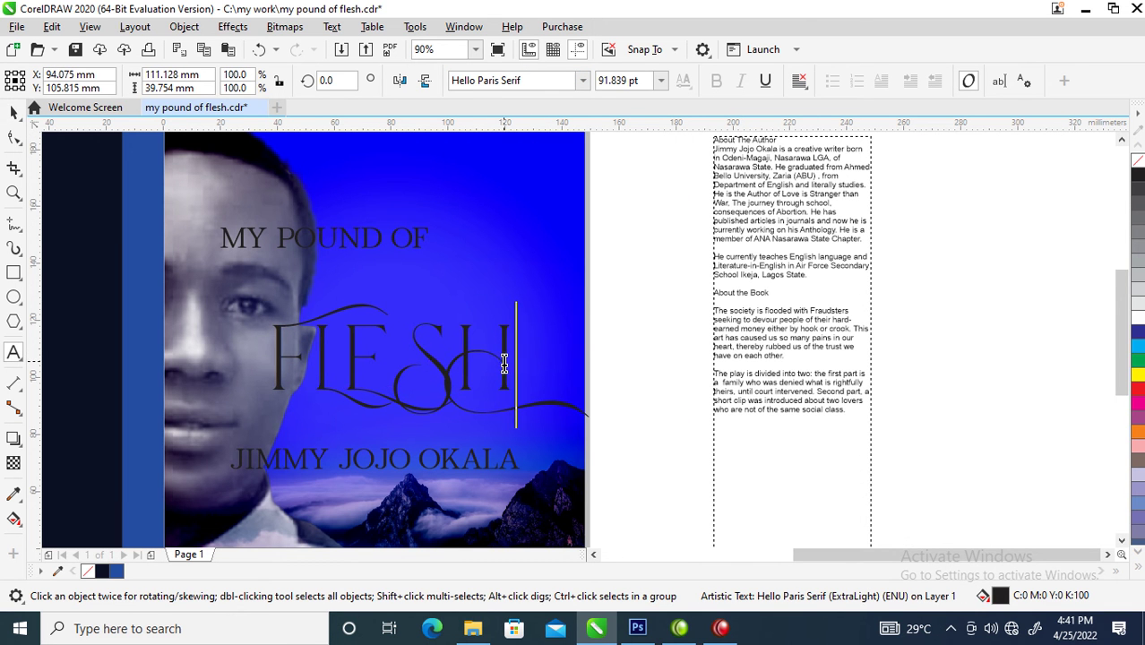
key("ctrl+a")
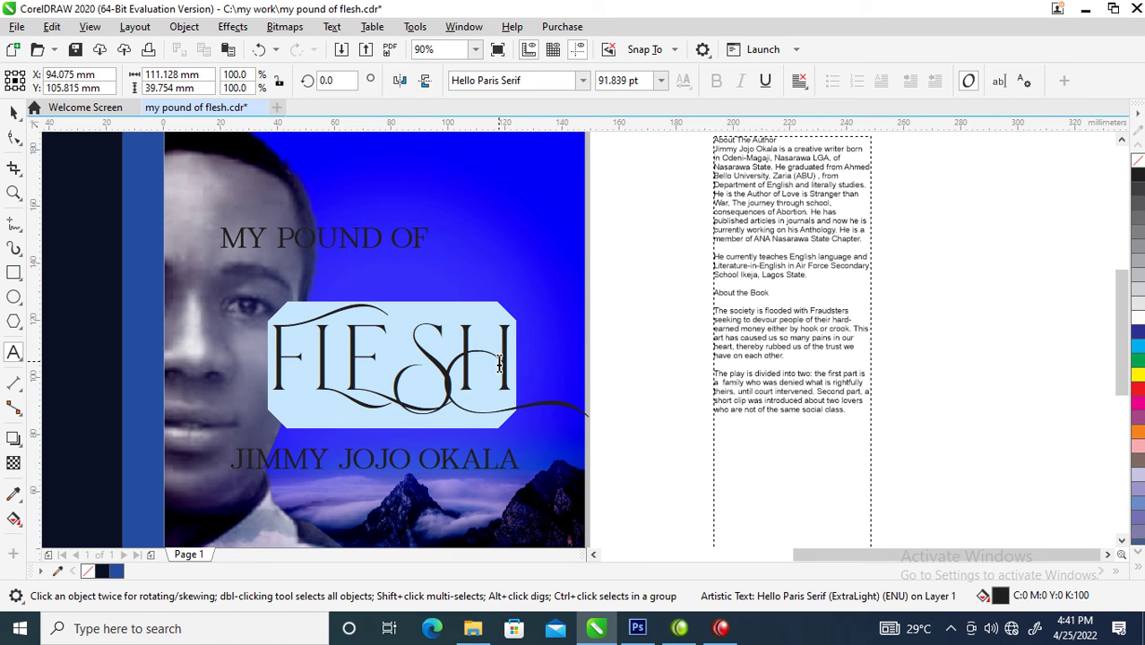
key("shift+F3")
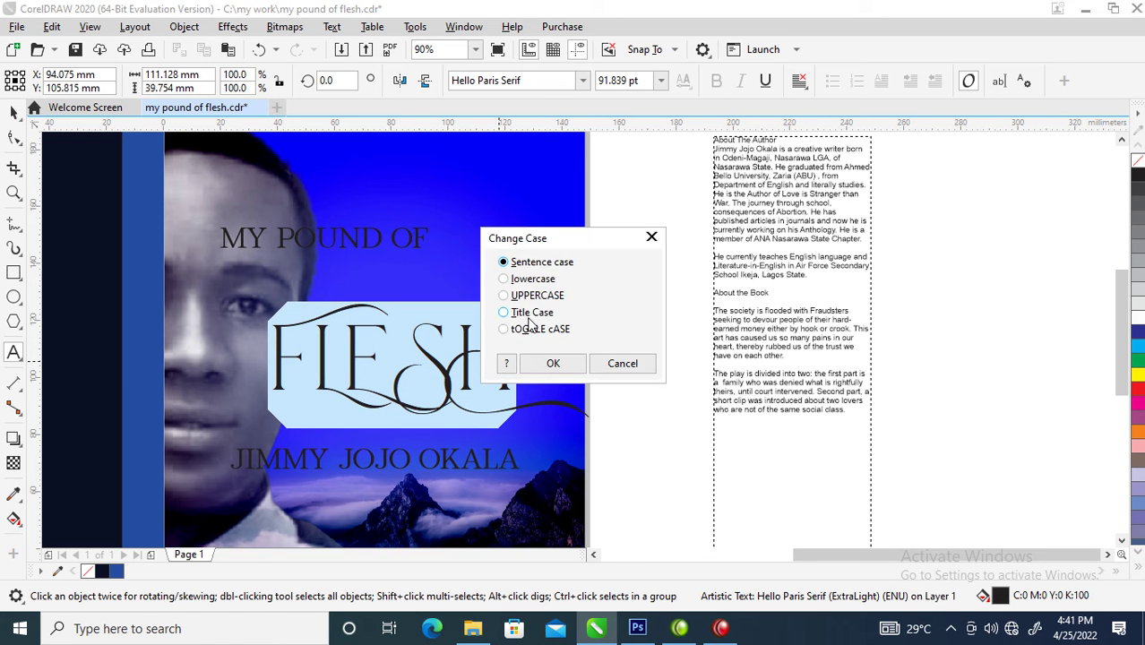
left_click(553, 363)
key("ctrl+space")
Step: Enlarge FLESH to about 118.2 pt, make its fill and outline white, and move it about 30 mm left over the face
left_click_drag(505, 395, 569, 420)
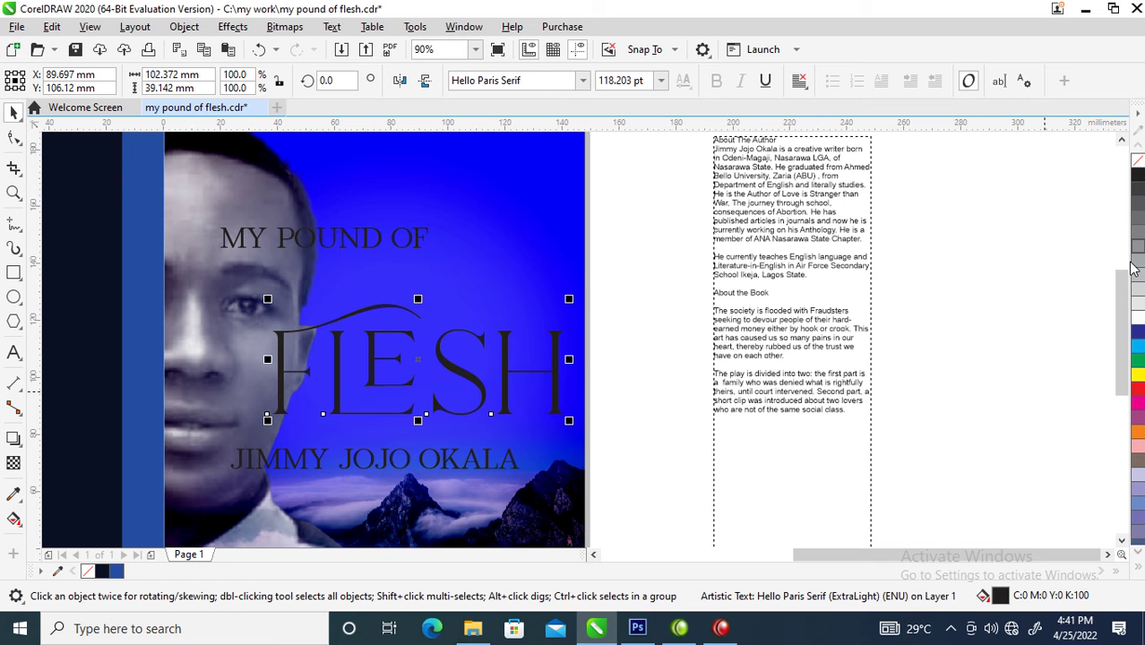
right_click(1137, 320)
left_click(1138, 320)
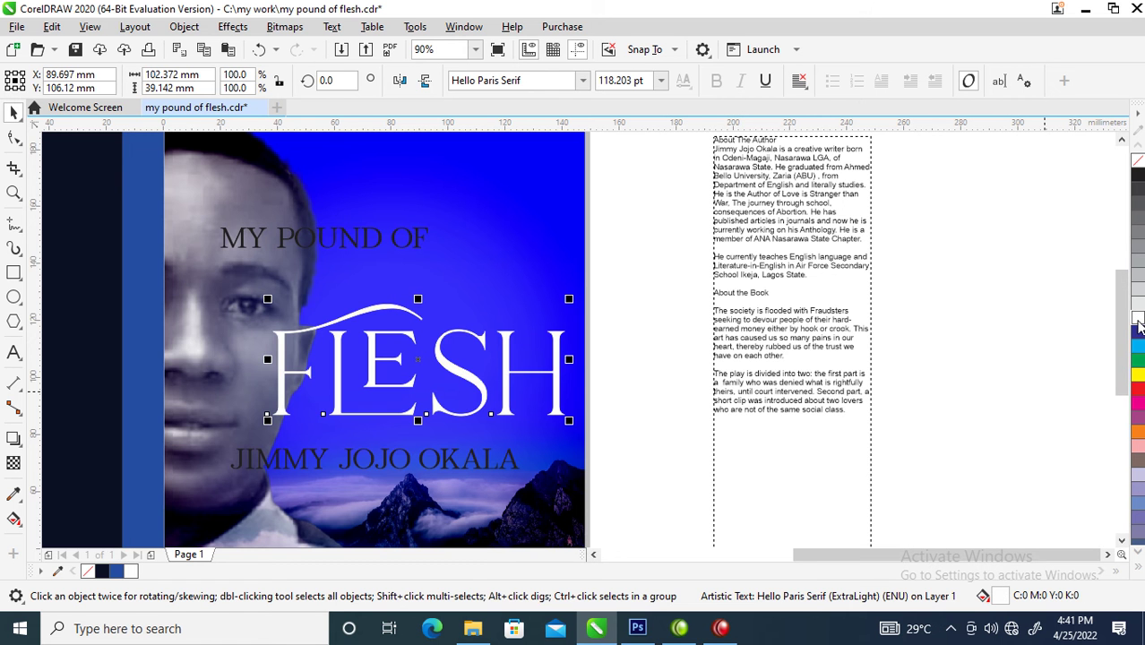
scroll(563, 325, "down", 4)
key("z")
left_click_drag(545, 415, 710, 471)
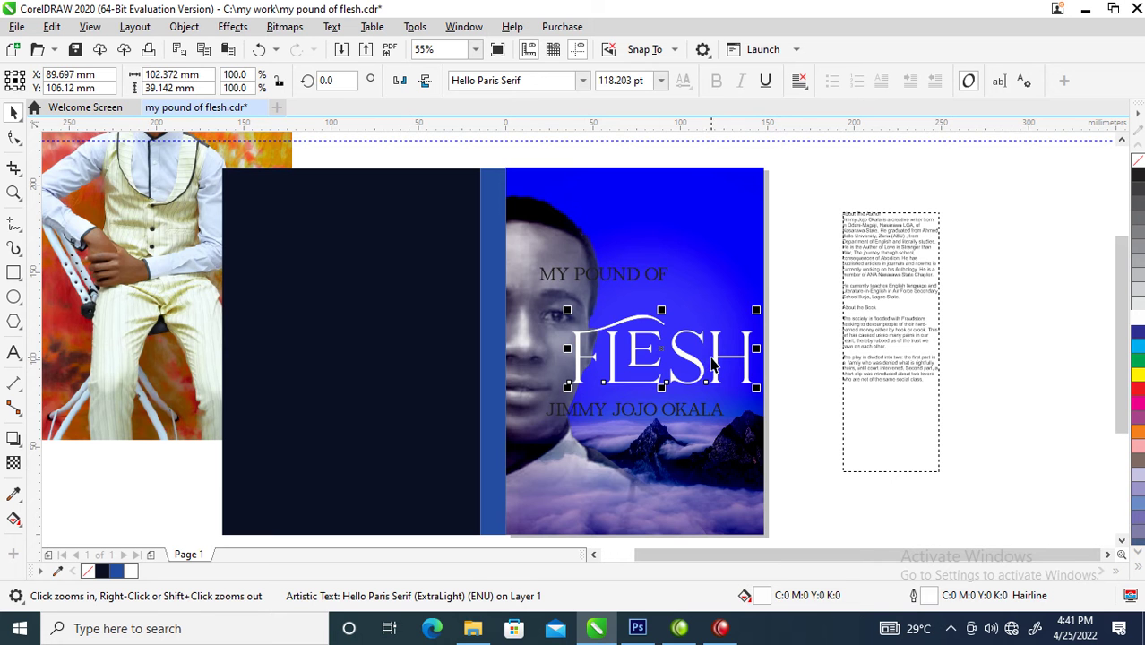
left_click_drag(719, 358, 668, 354)
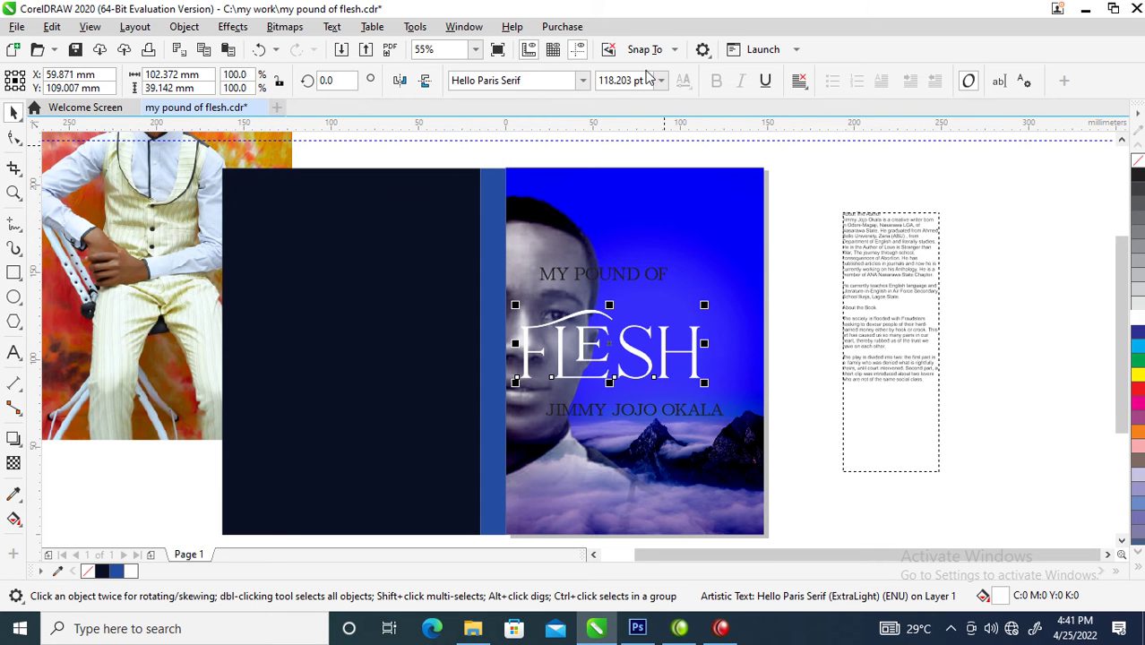
Step: Change the font of FLESH to Trajan Pro
left_click(582, 79)
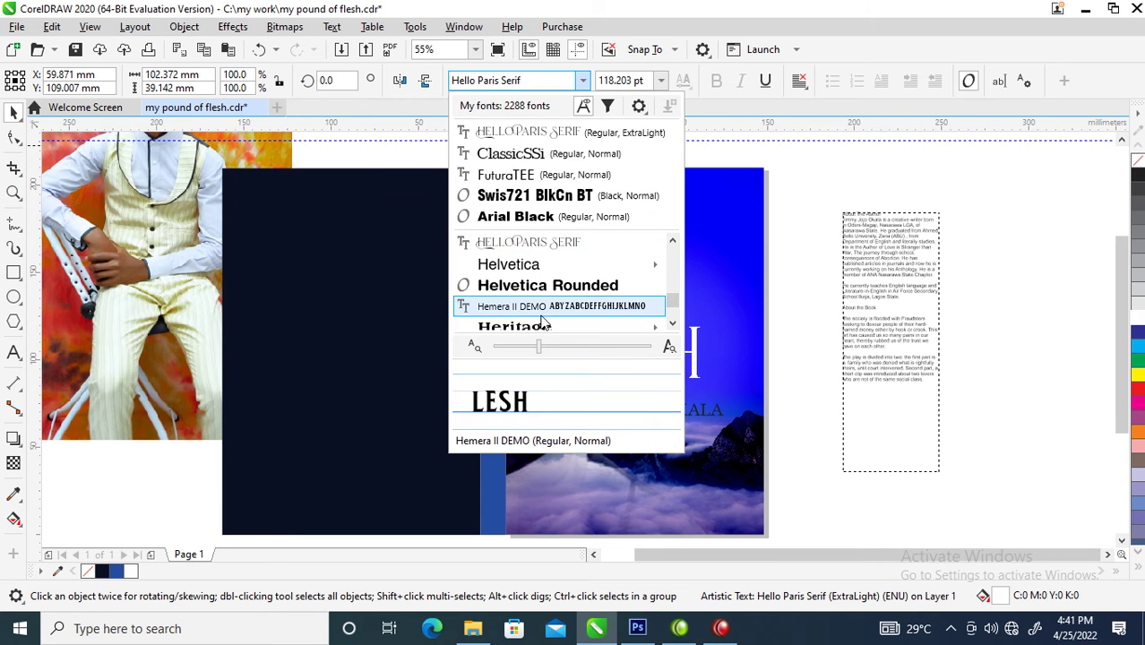
scroll(544, 323, "down", 10)
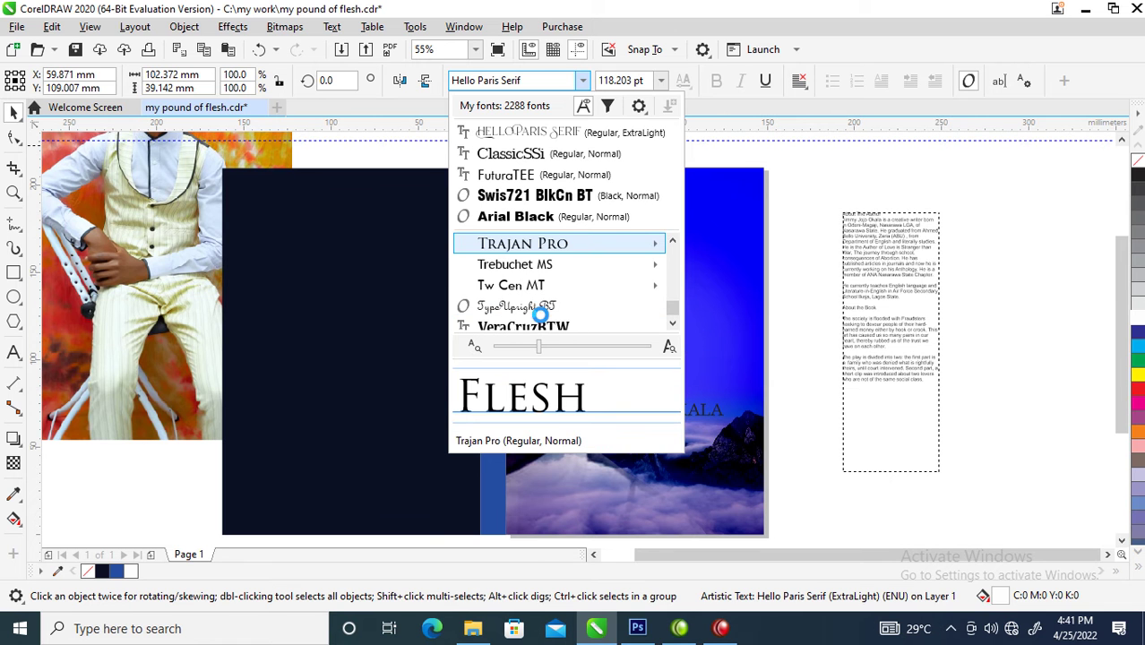
left_click(582, 439)
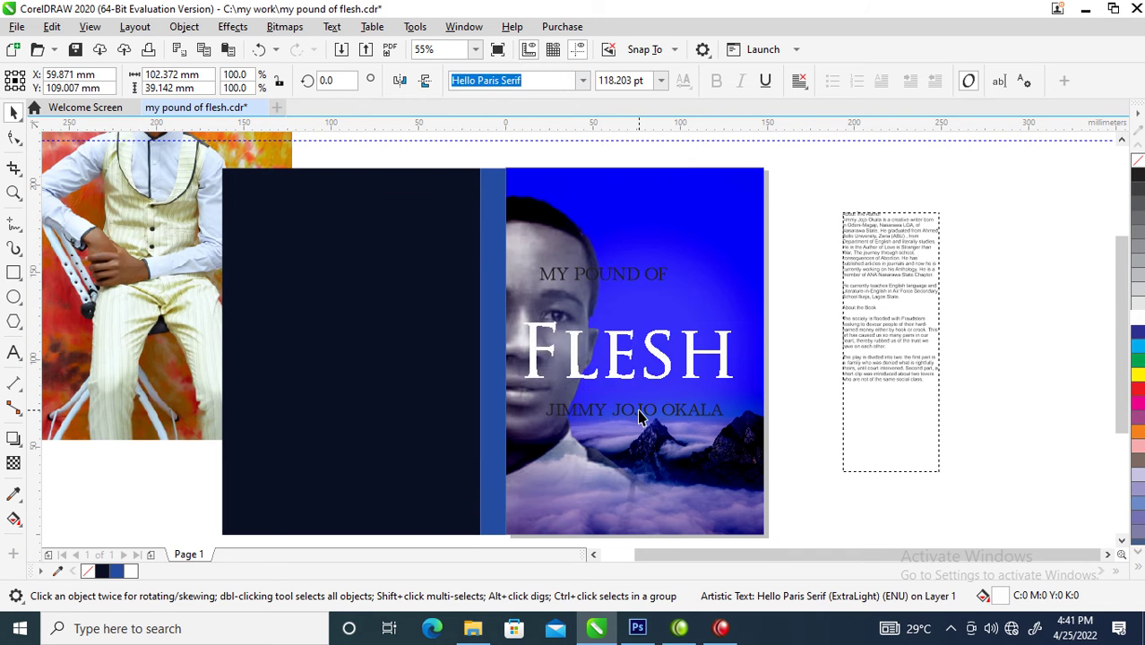
Step: Tighten the letter spacing of FLESH to about 96 mm overall width and move it right onto the blue background
key("z")
left_click_drag(450, 249, 792, 442)
left_click(14, 137)
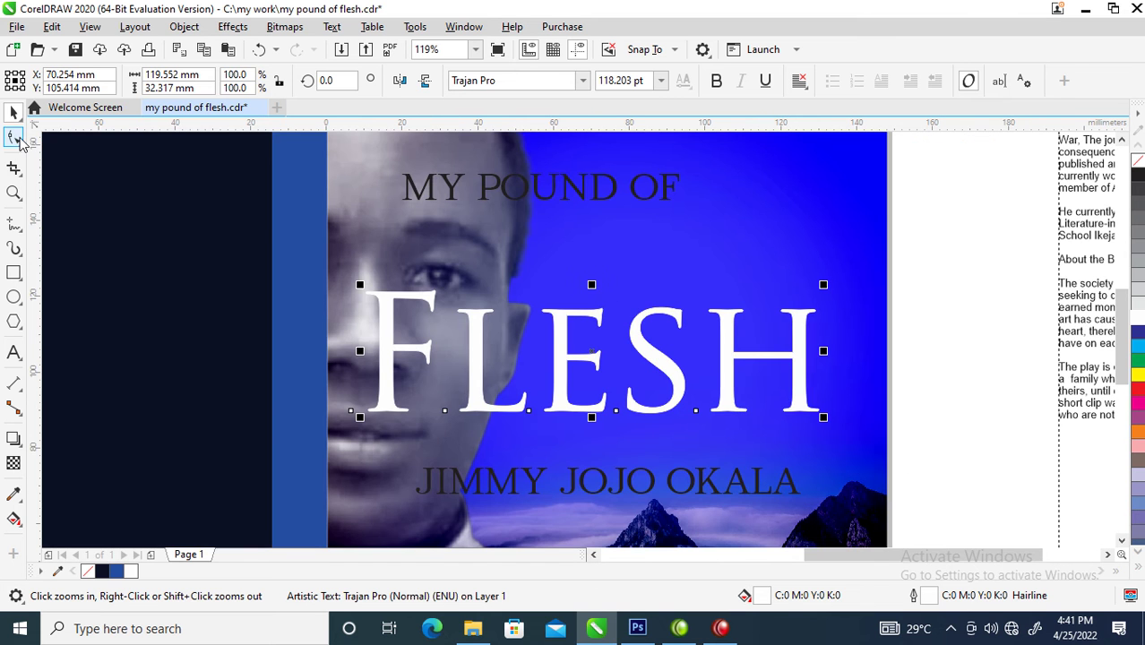
left_click_drag(822, 419, 734, 433)
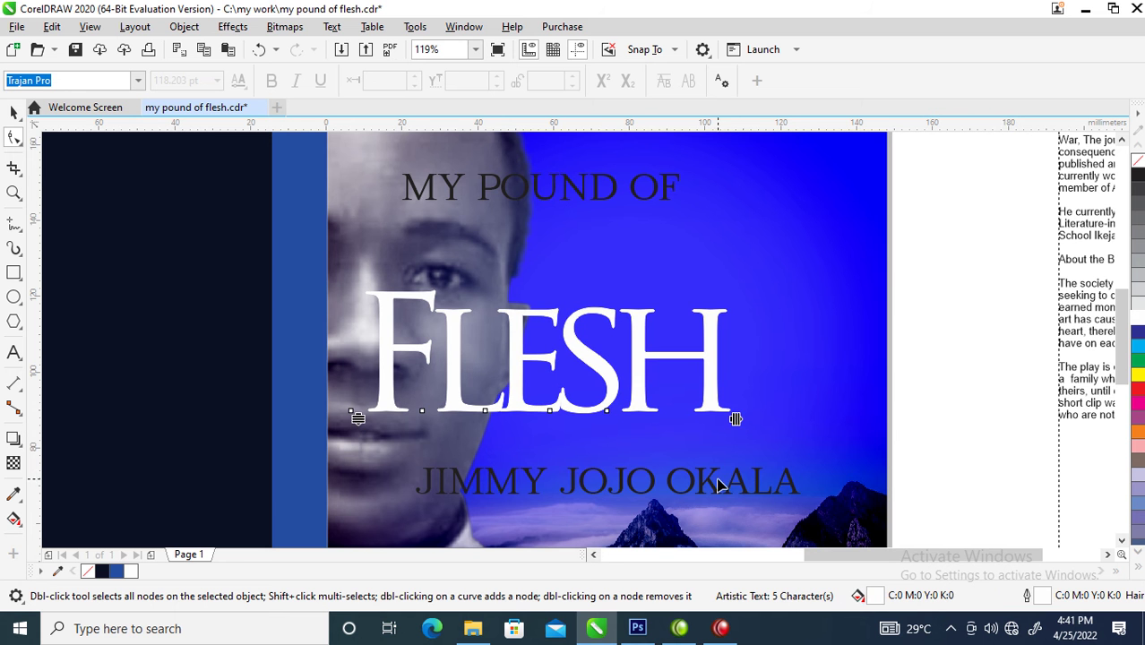
key("space")
left_click_drag(711, 363, 818, 384)
Step: Change FLESH to uppercase and shift it left, clear of the front cover's right edge
scroll(653, 333, "down", 5)
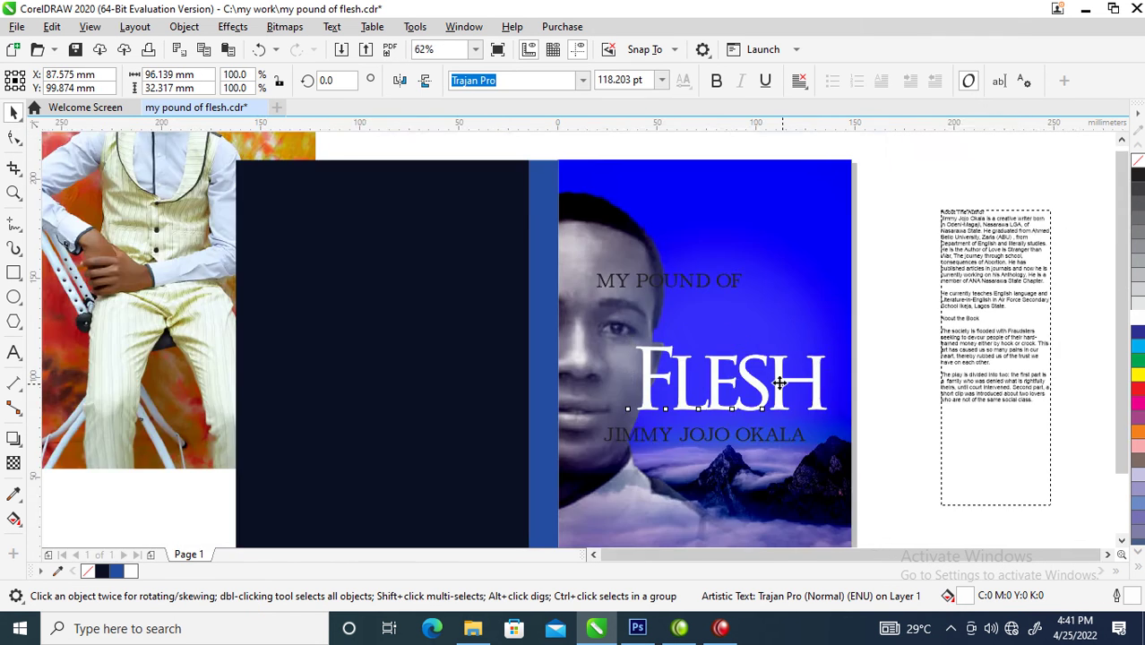
key("z")
left_click_drag(512, 246, 935, 491)
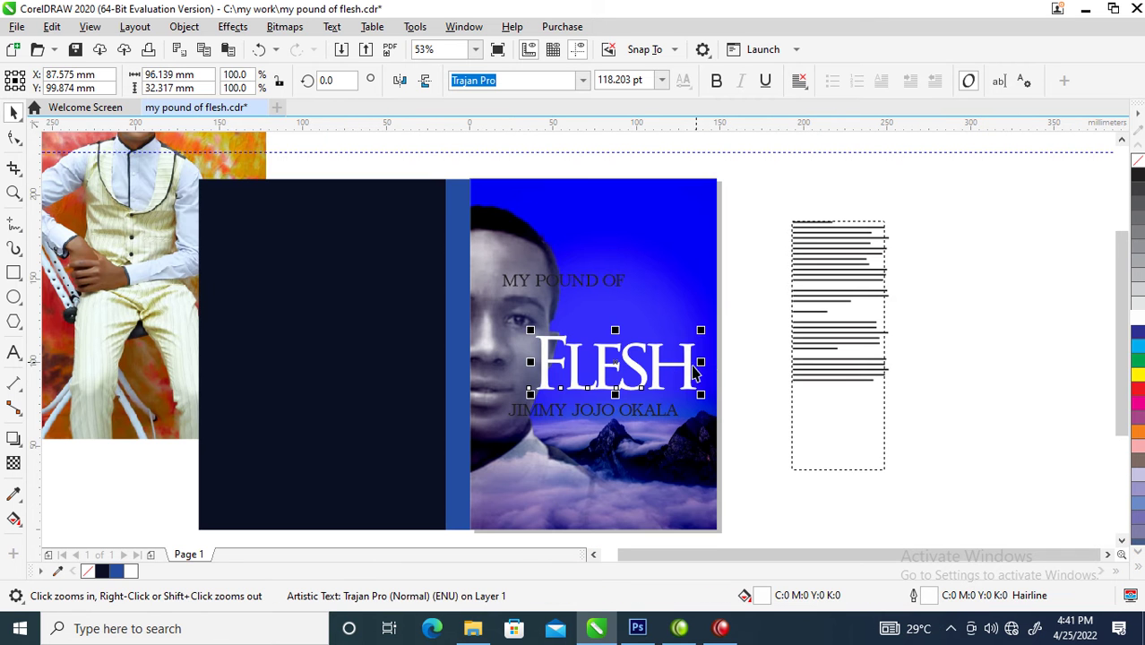
key("space")
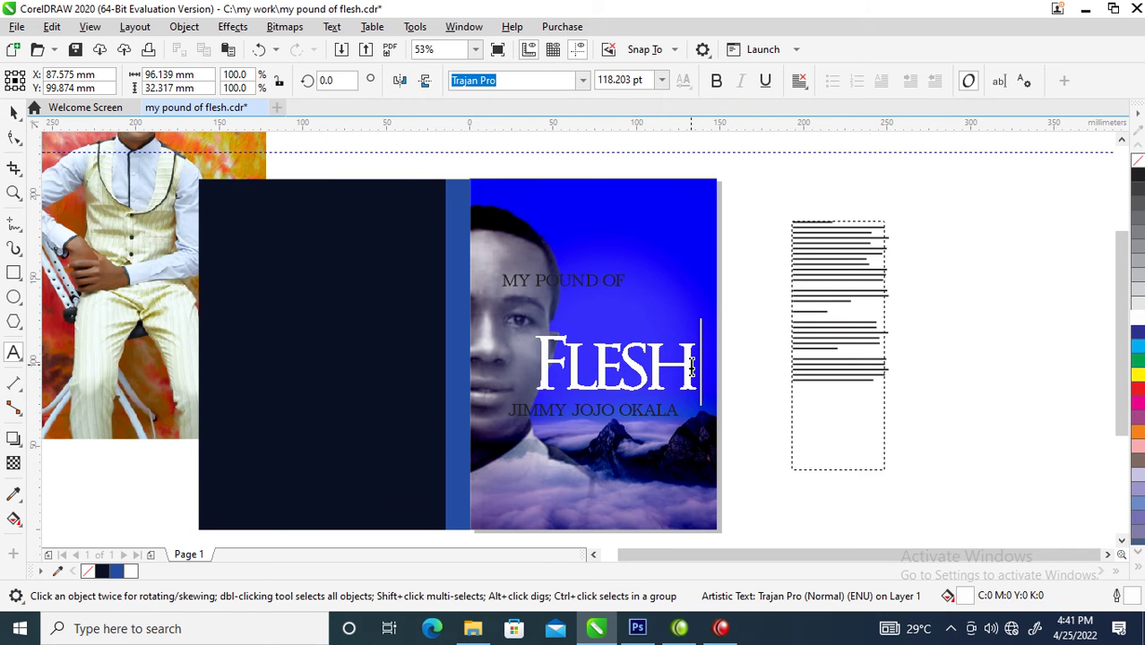
key("shift+F3")
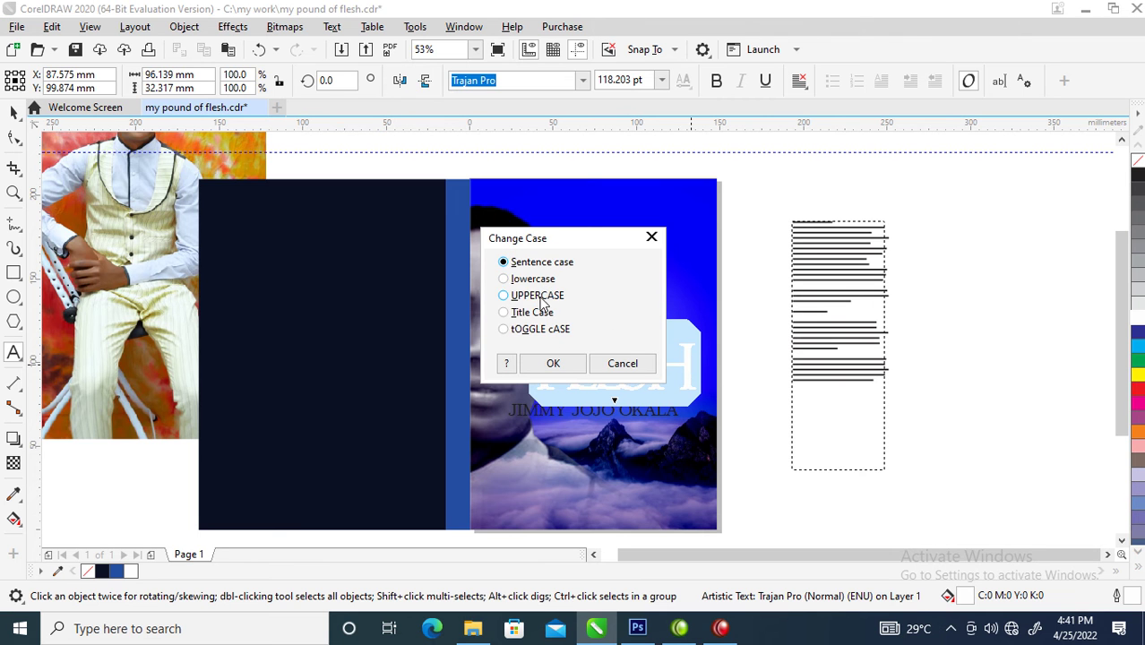
left_click(563, 364)
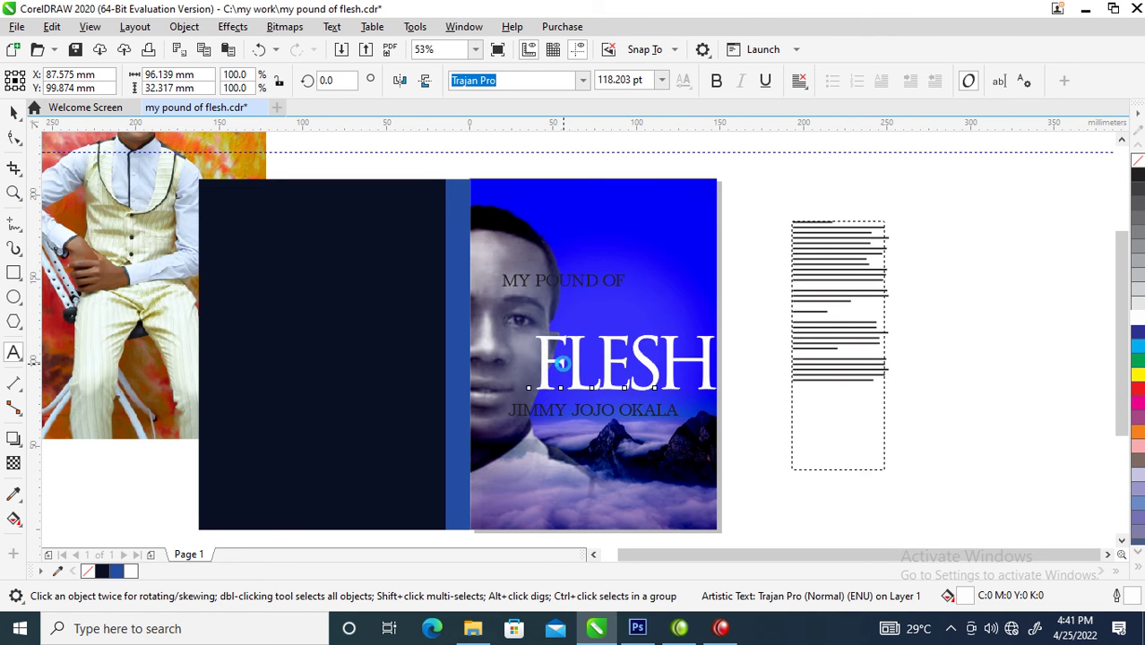
left_click(638, 477)
left_click_drag(633, 266, 910, 227)
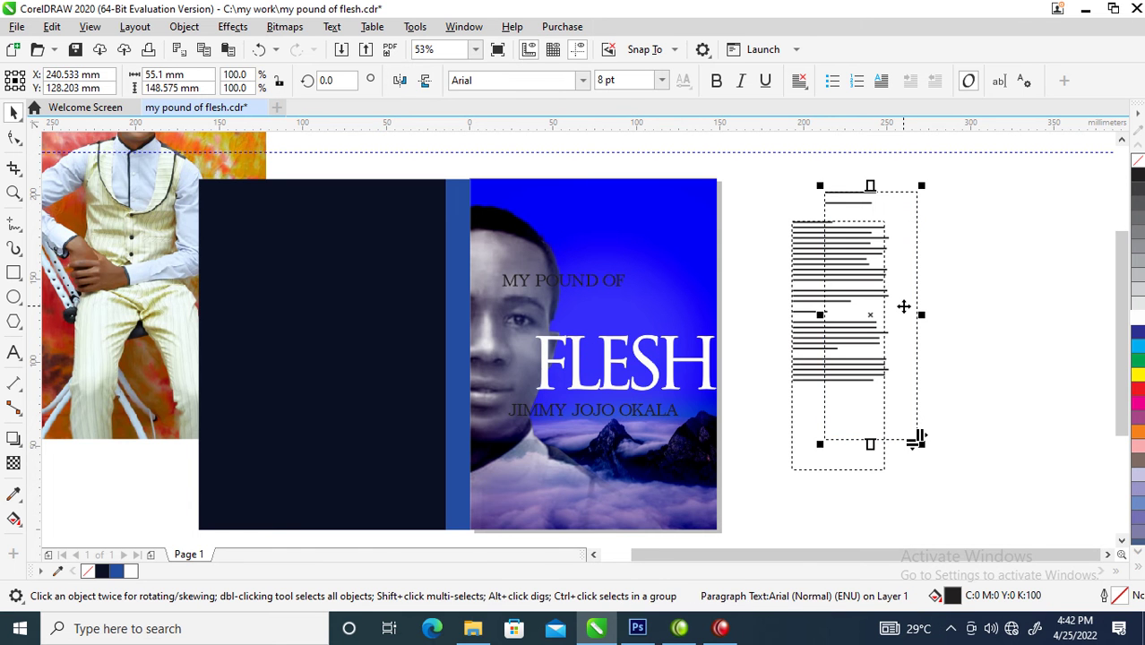
left_click(765, 351)
left_click_drag(707, 372, 678, 366)
Step: Move the word OF beside the F of FLESH, over the face, and fill it white
scroll(536, 264, "down", 2)
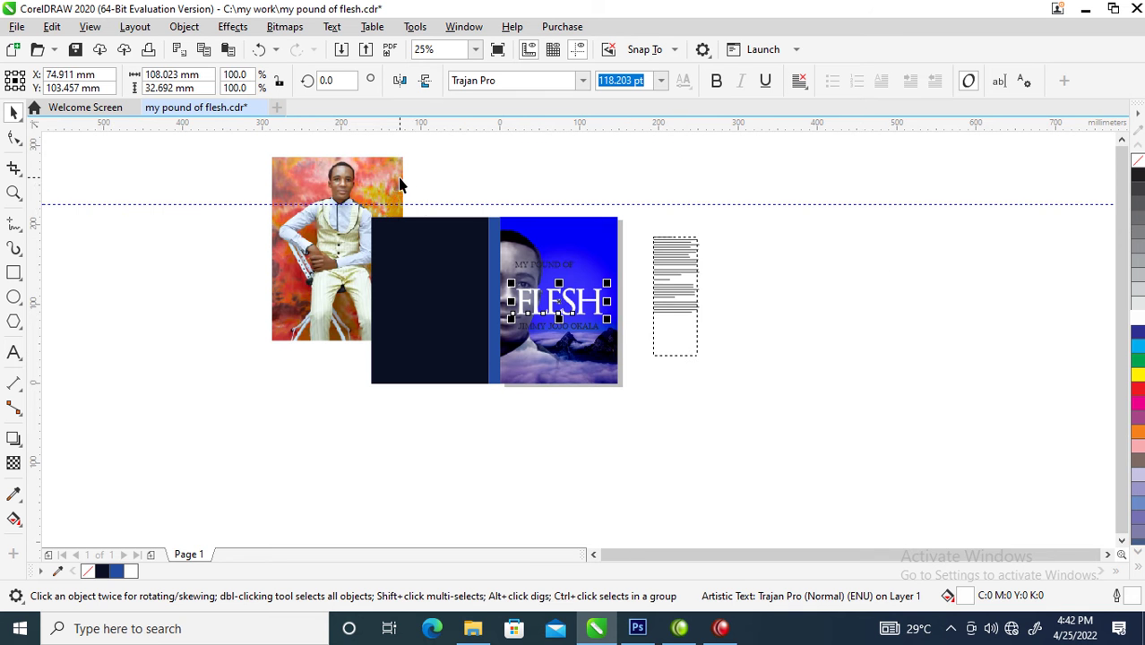
key("z")
left_click_drag(396, 202, 690, 391)
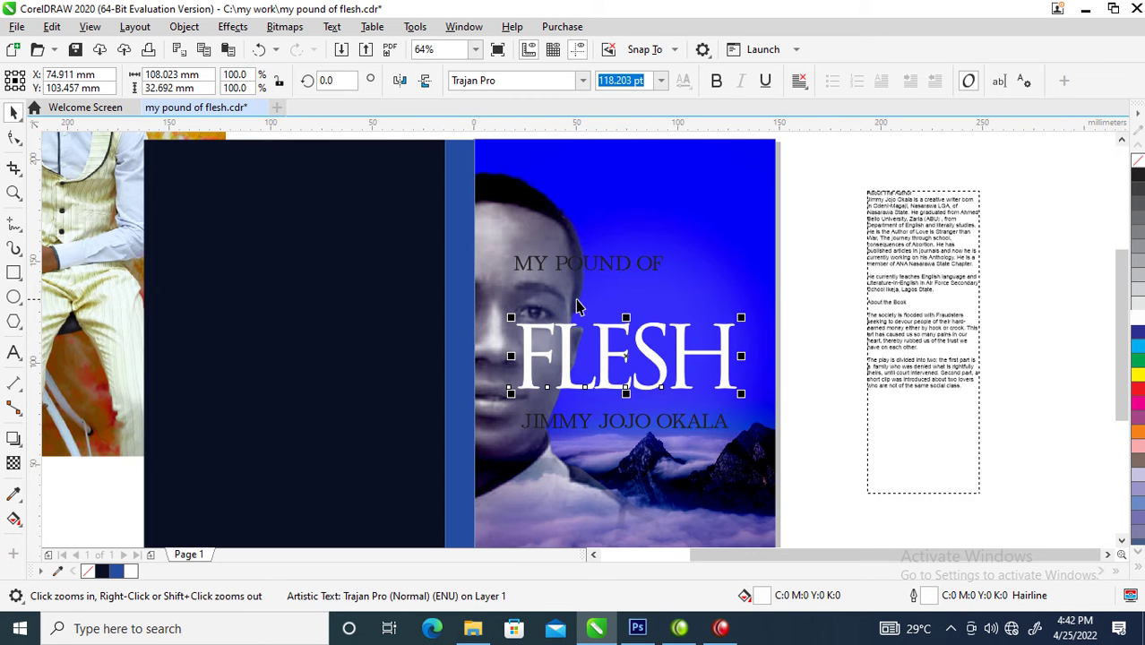
key("space")
left_click(629, 266)
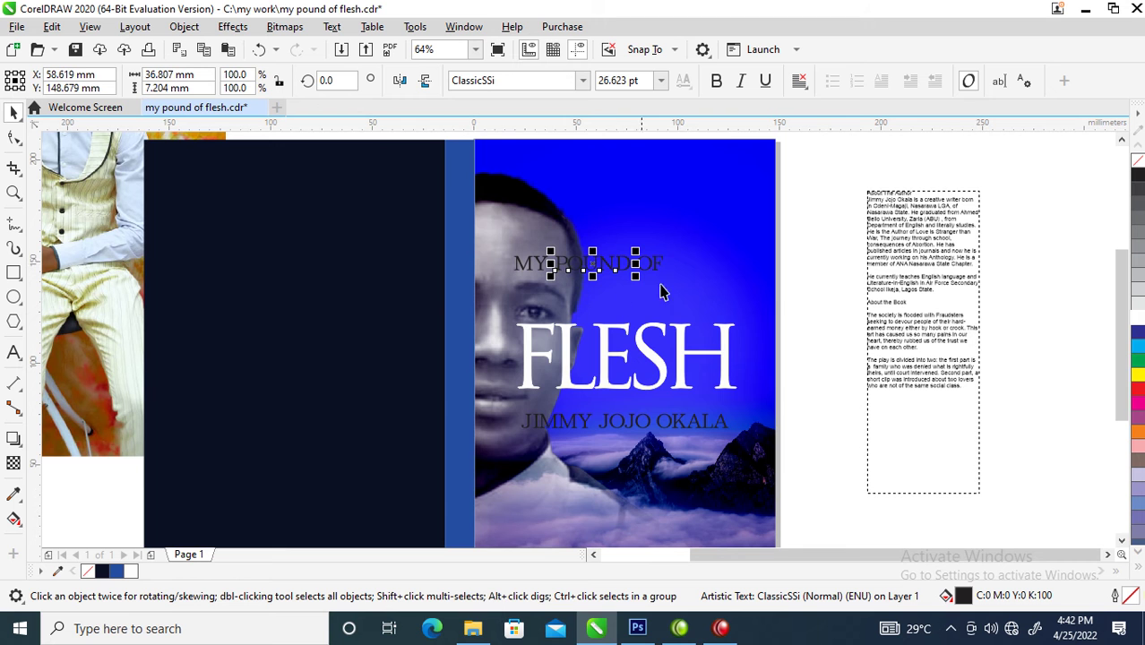
left_click_drag(663, 268, 512, 358)
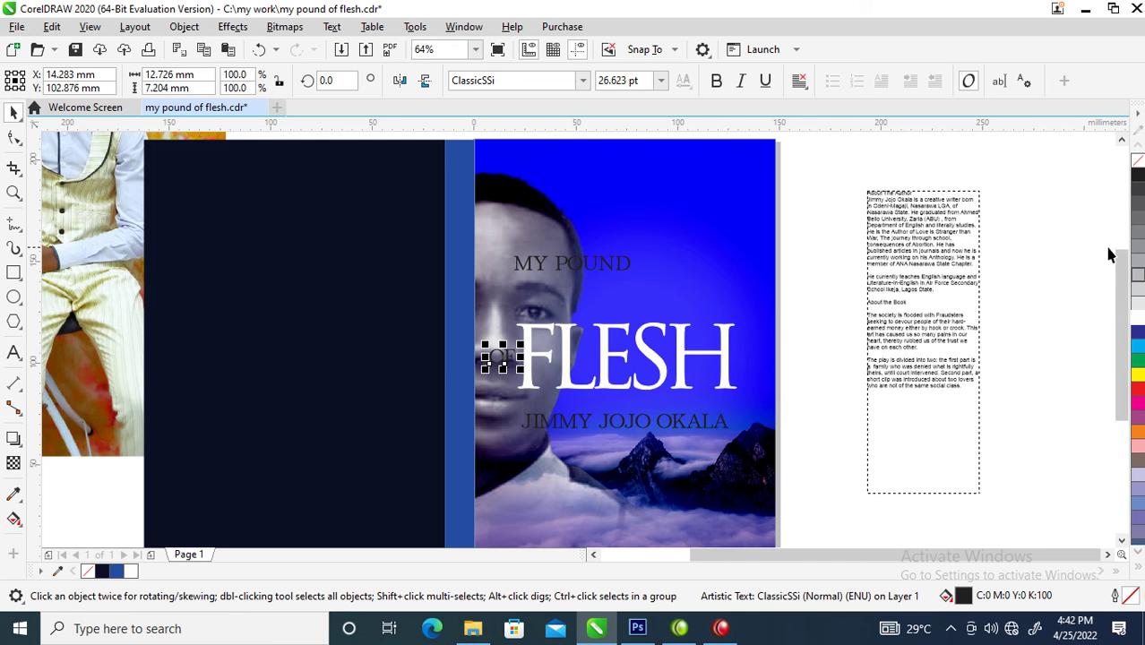
left_click(1137, 319)
Step: Set MY and POUND together in Trajan Pro and enlarge them to about 60.3 pt
left_click_drag(835, 243, 443, 319)
left_click(582, 80)
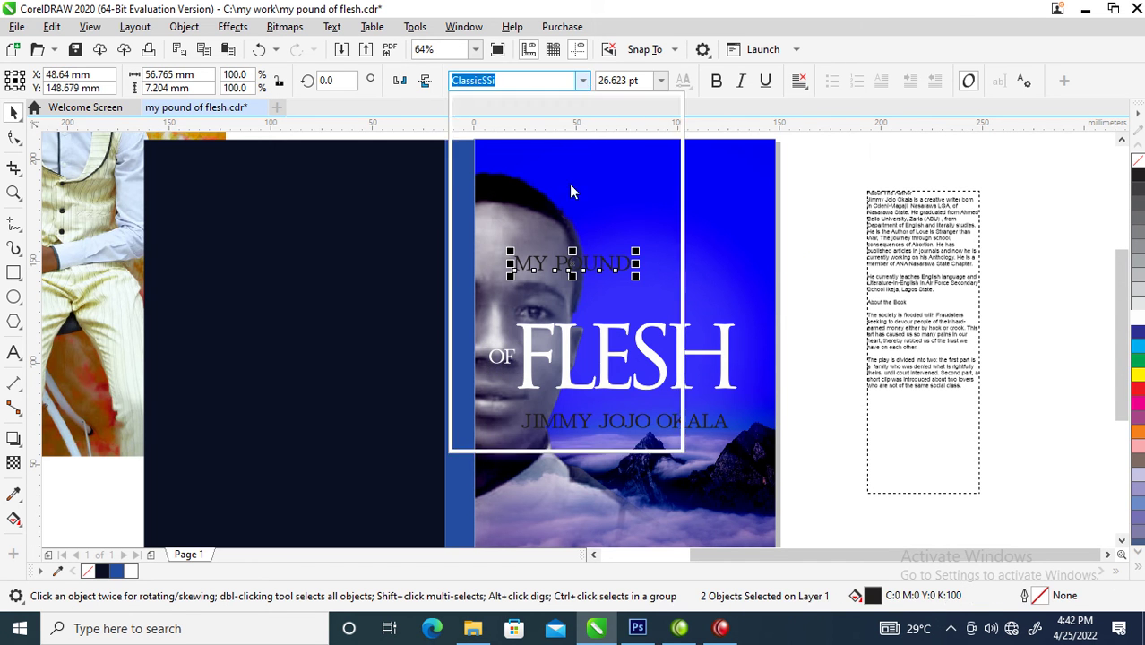
left_click(529, 130)
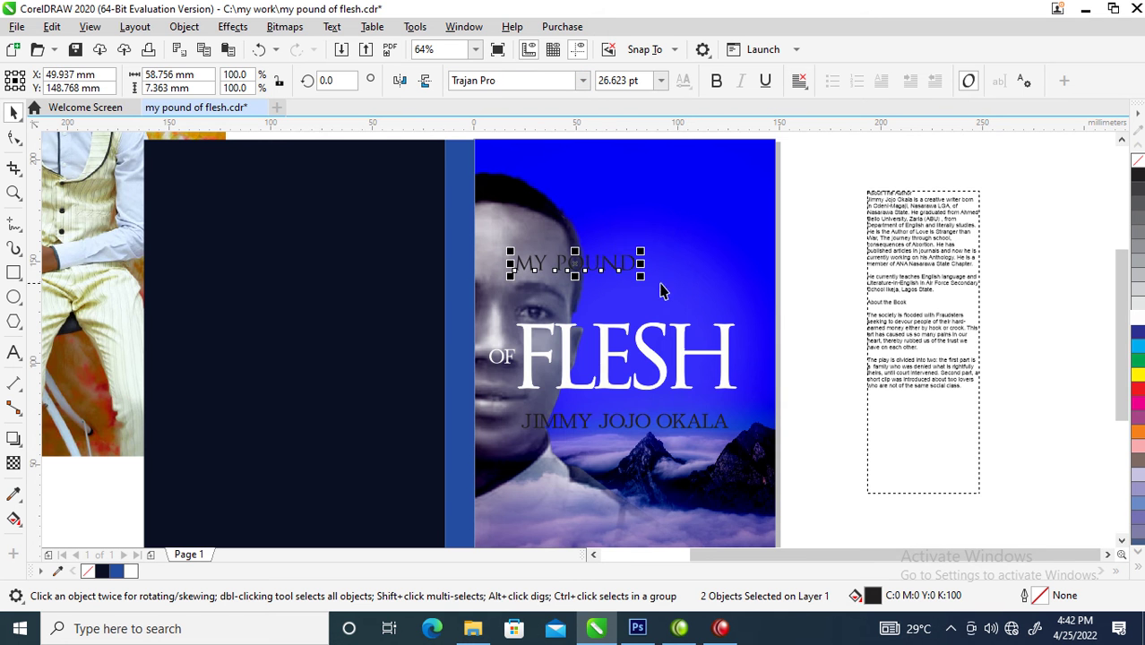
left_click_drag(639, 275, 790, 292)
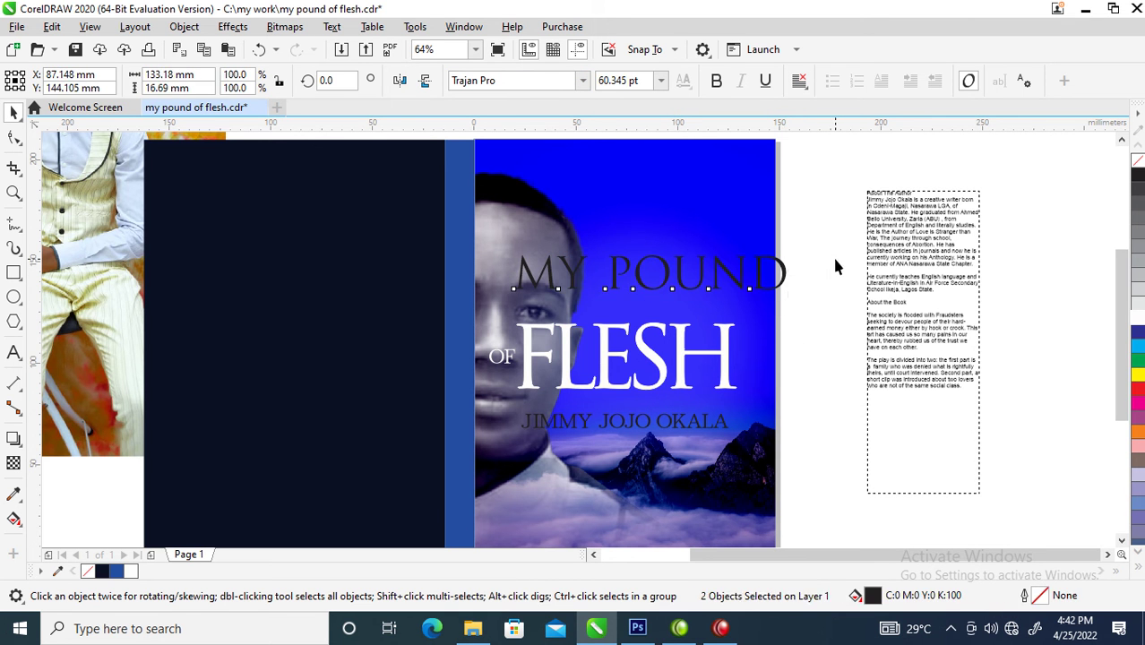
key("Escape")
Step: Stack MY above POUND over FLESH, and copy all properties of FLESH onto POUND
left_click_drag(549, 279, 640, 215)
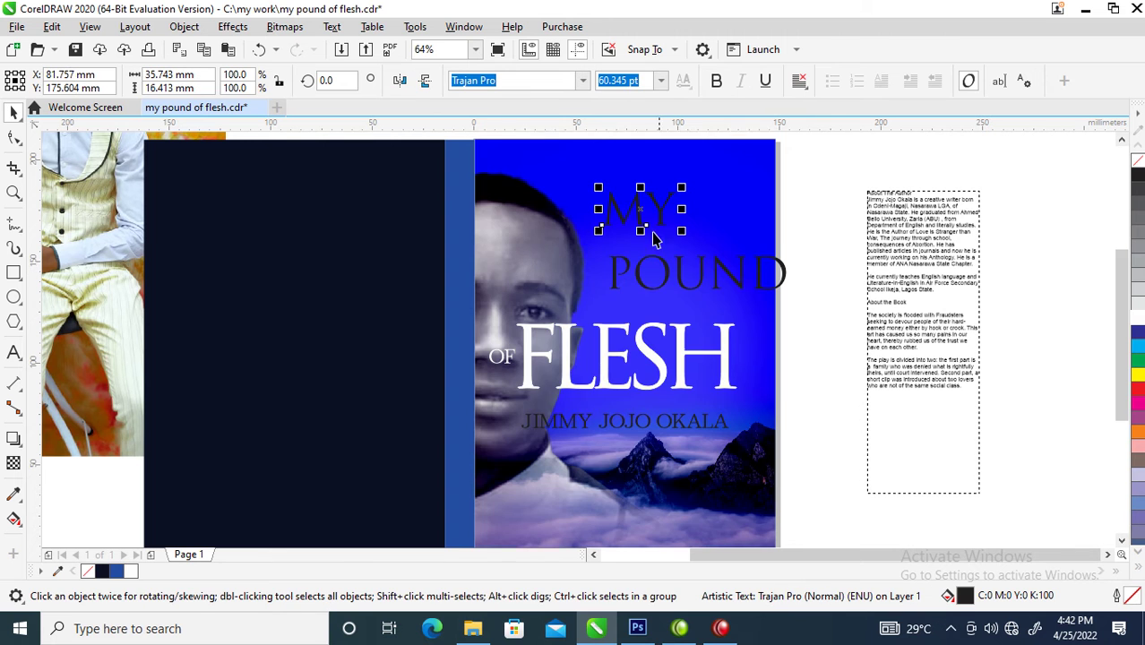
left_click_drag(697, 296, 635, 303)
left_click_drag(653, 374, 658, 289)
left_click(726, 422)
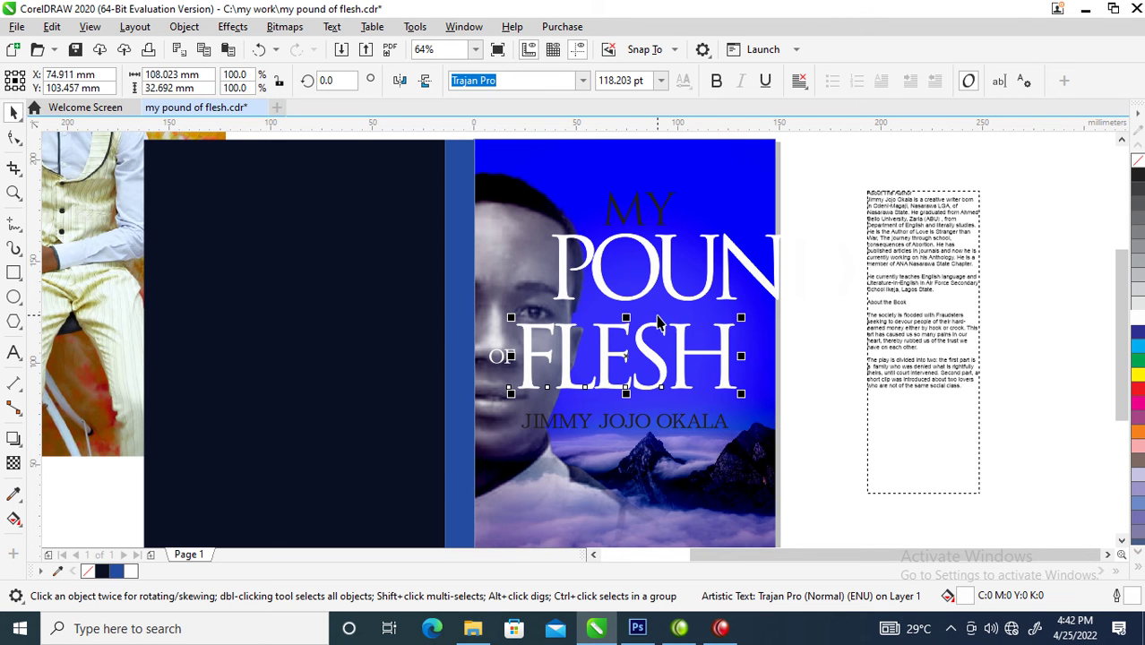
Step: Reduce POUND to about 62.2 pt directly above FLESH and move MY above its right end
left_click(748, 277)
left_click_drag(857, 222, 717, 223)
left_click_drag(678, 297, 710, 308)
left_click_drag(660, 219, 731, 243)
Step: Copy all properties of POUND onto MY and reduce MY to about 33.9 pt above the end of POUND
left_click_drag(733, 322, 717, 274)
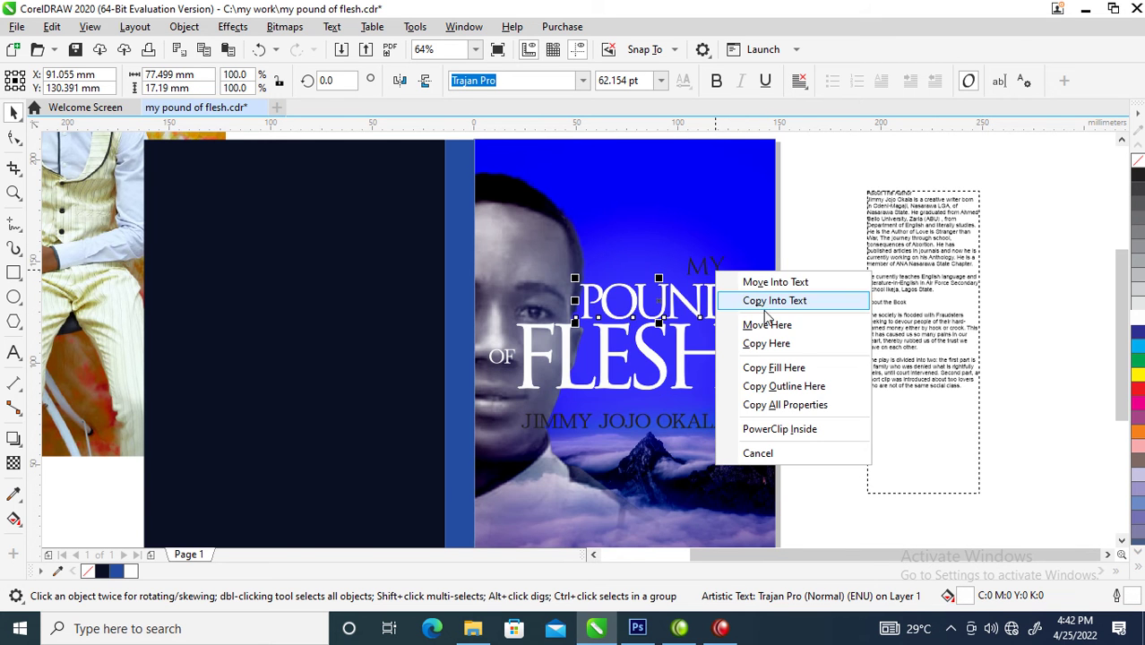
left_click(775, 405)
left_click(753, 255)
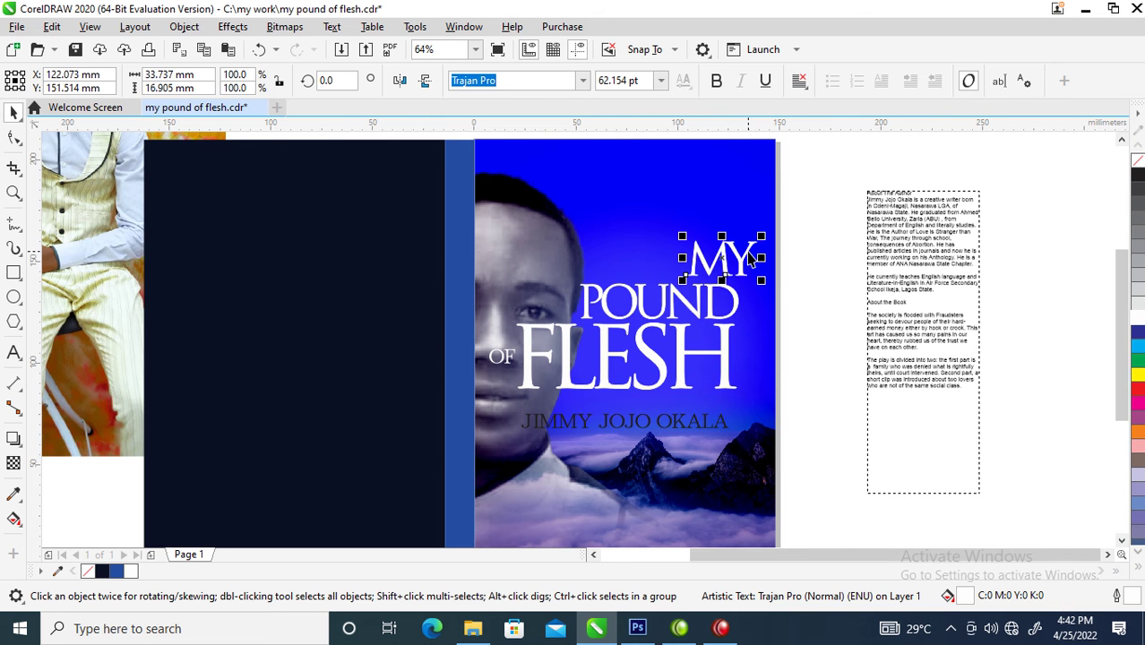
left_click_drag(761, 234, 729, 267)
Step: Shift FLESH about 4.6 mm right and 1.4 mm up beneath POUND
left_click_drag(390, 218, 856, 389)
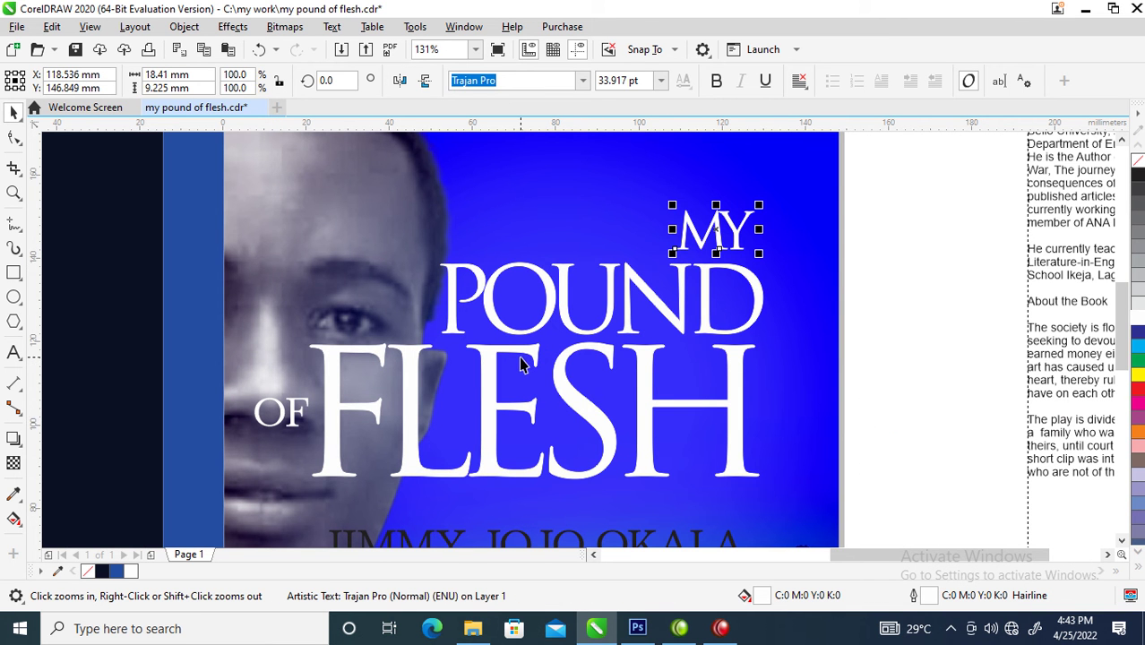
key("space")
left_click(535, 384)
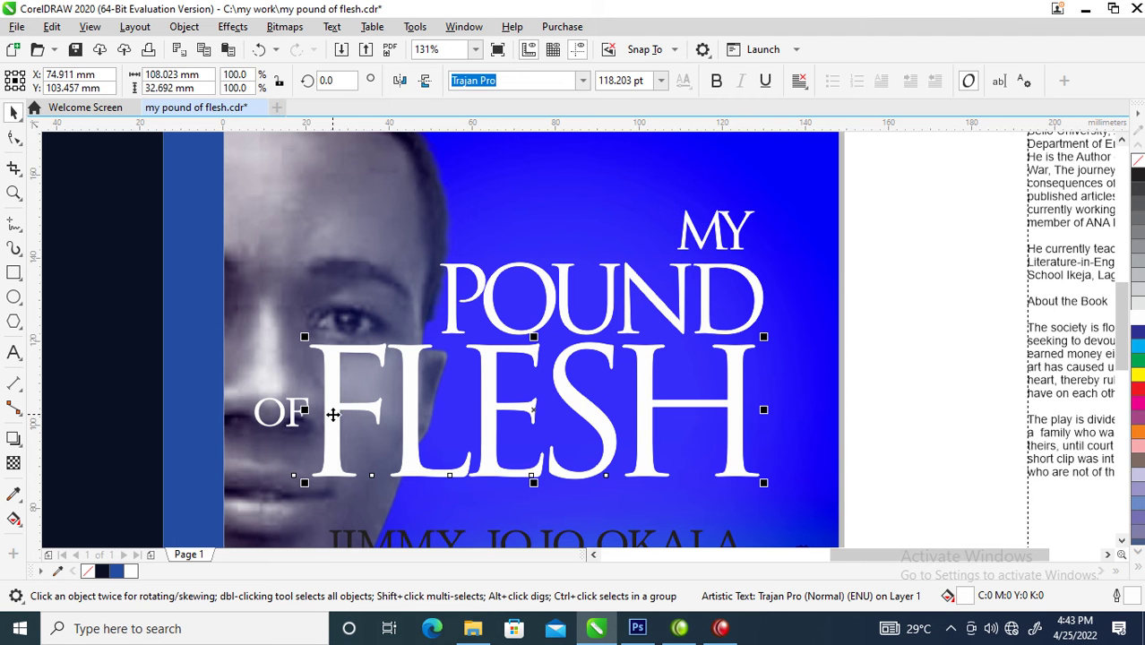
mouse_move(729, 408)
left_mouse_down()
mouse_move(749, 416)
mouse_move(741, 401)
left_mouse_up()
scroll(741, 401, "down", 5)
key("z")
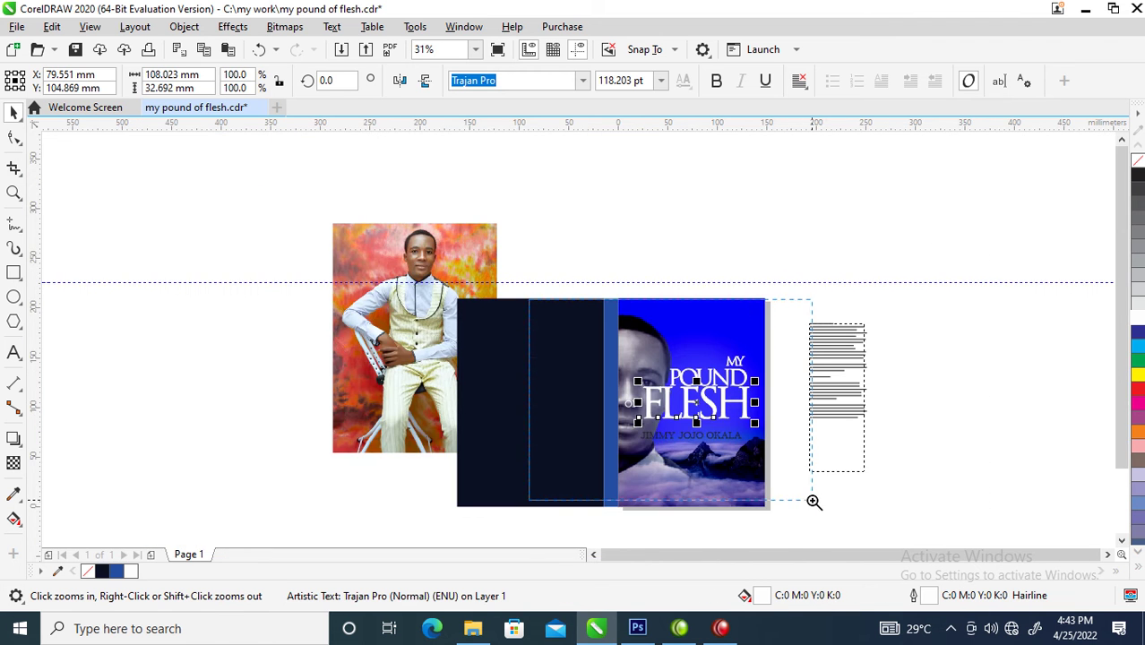
Step: Place the word OF against the left side of the F in FLESH
left_click(728, 455)
left_click_drag(376, 228, 761, 445)
key("space")
left_click_drag(421, 376, 449, 358)
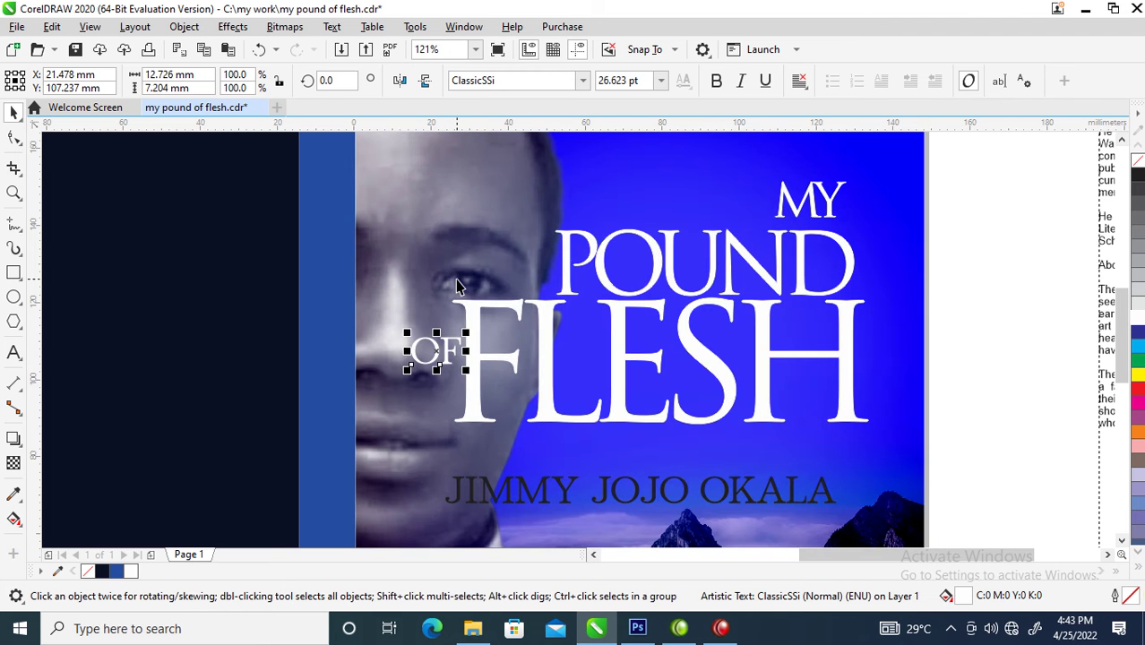
Step: Draw a Bézier curve looping around OF with a straight tail rising over the face, about 25 by 31 mm overall
key("space")
right_click(475, 267)
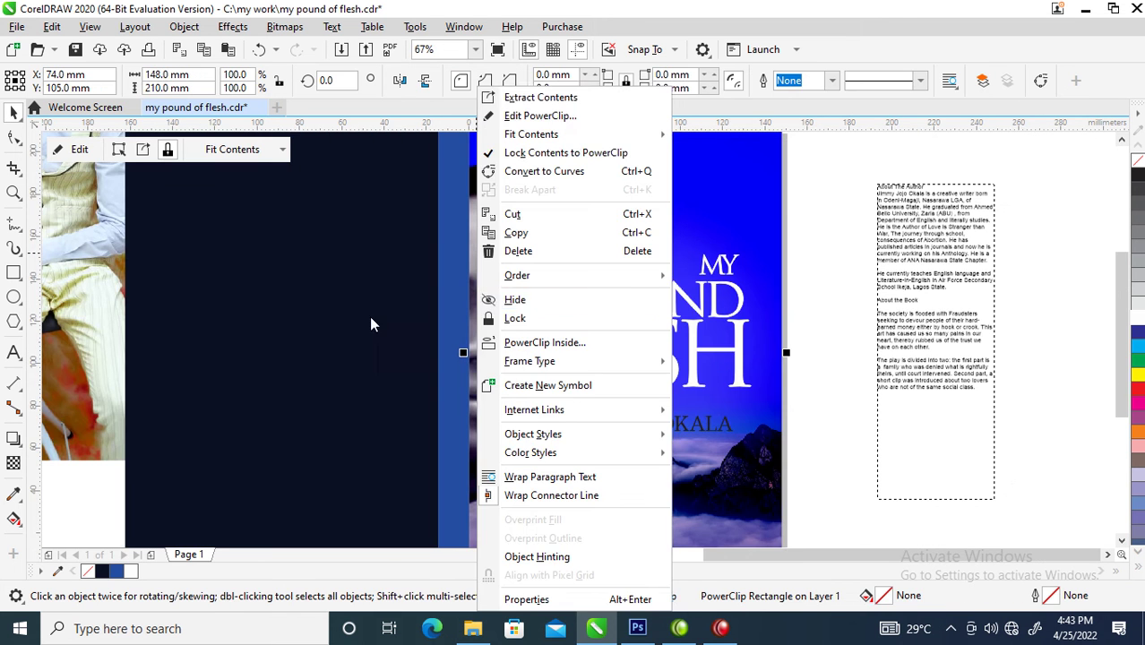
left_click(730, 400)
scroll(754, 298, "down", 2)
key("space")
left_click_drag(562, 249, 817, 353)
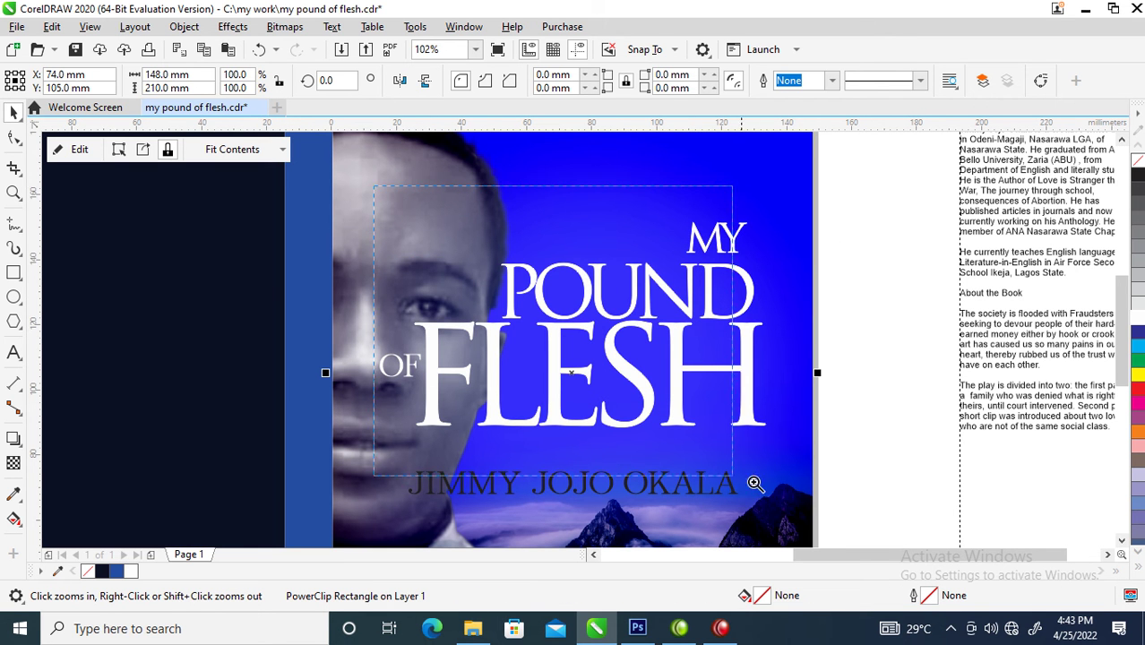
scroll(677, 298, "up", 1)
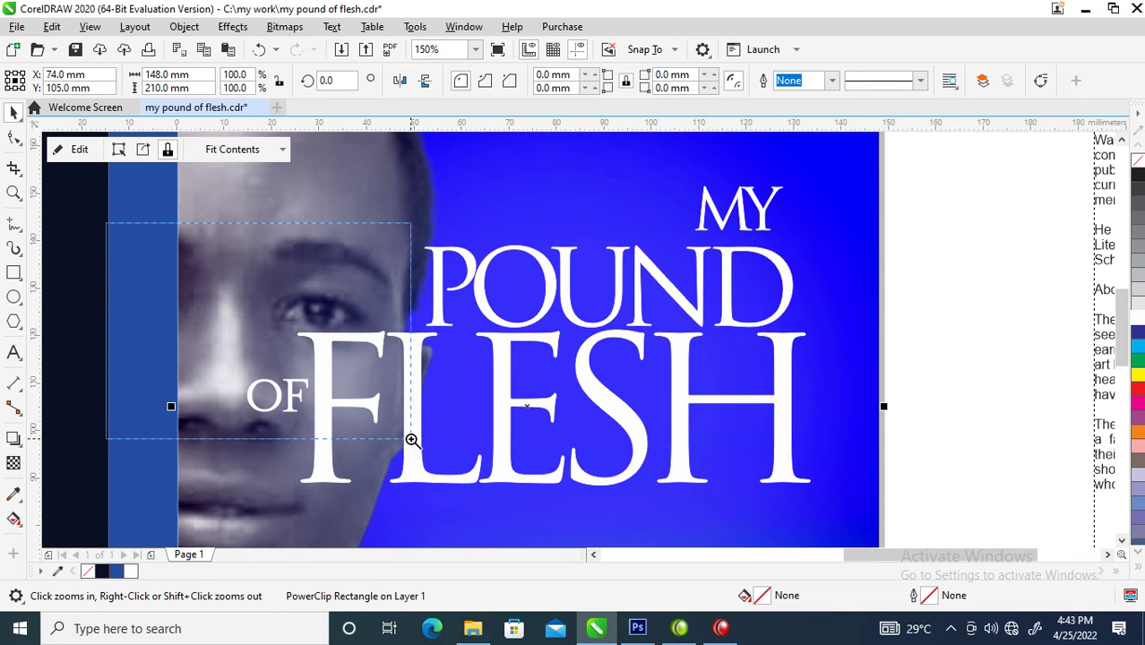
scroll(555, 513, "up", 1)
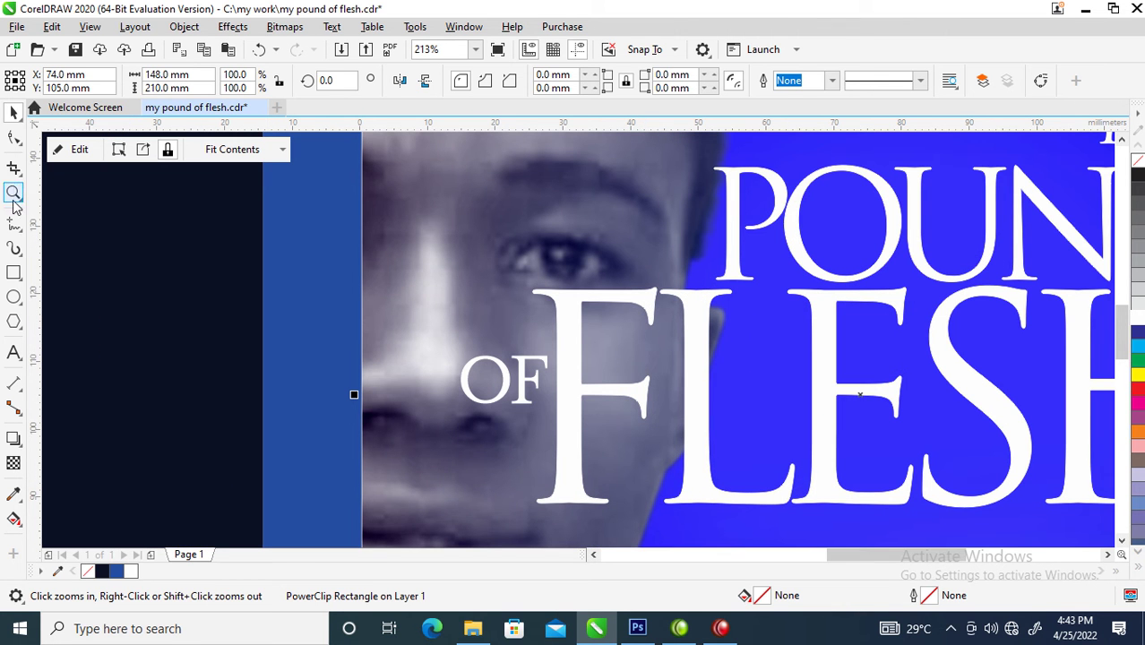
left_click(16, 228)
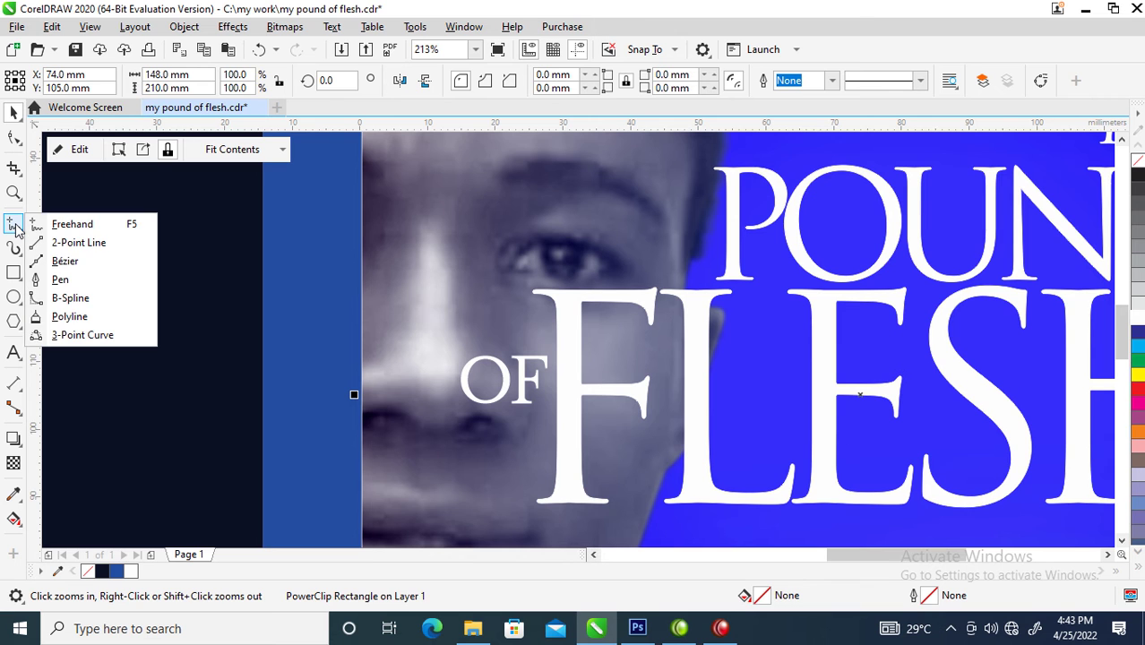
left_click(64, 261)
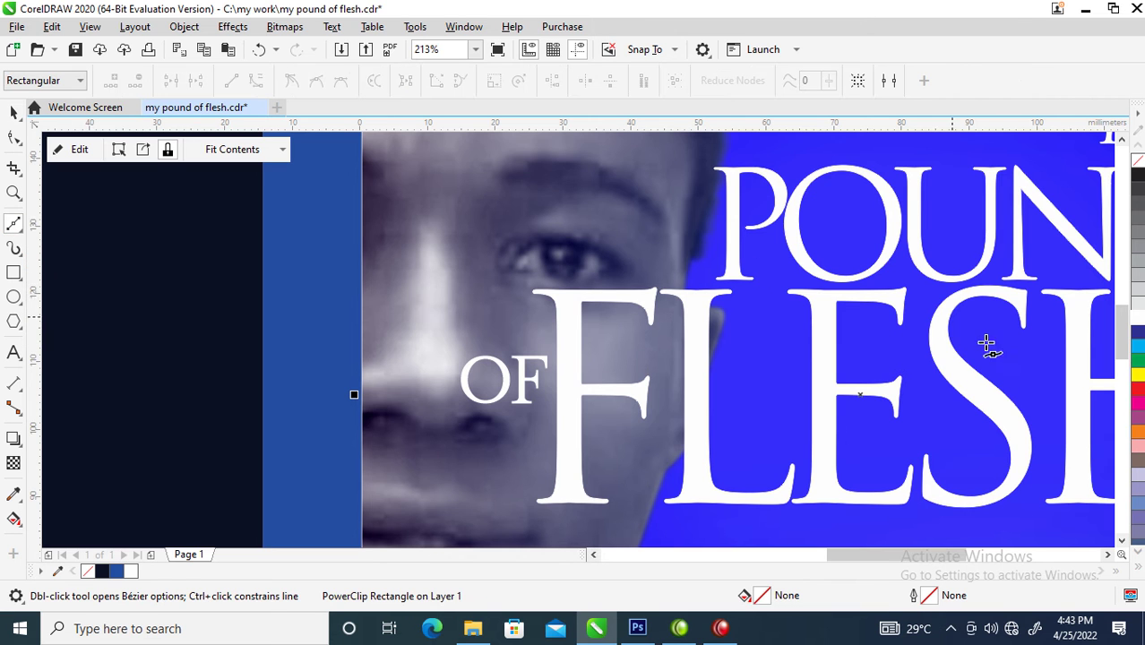
left_click(604, 311)
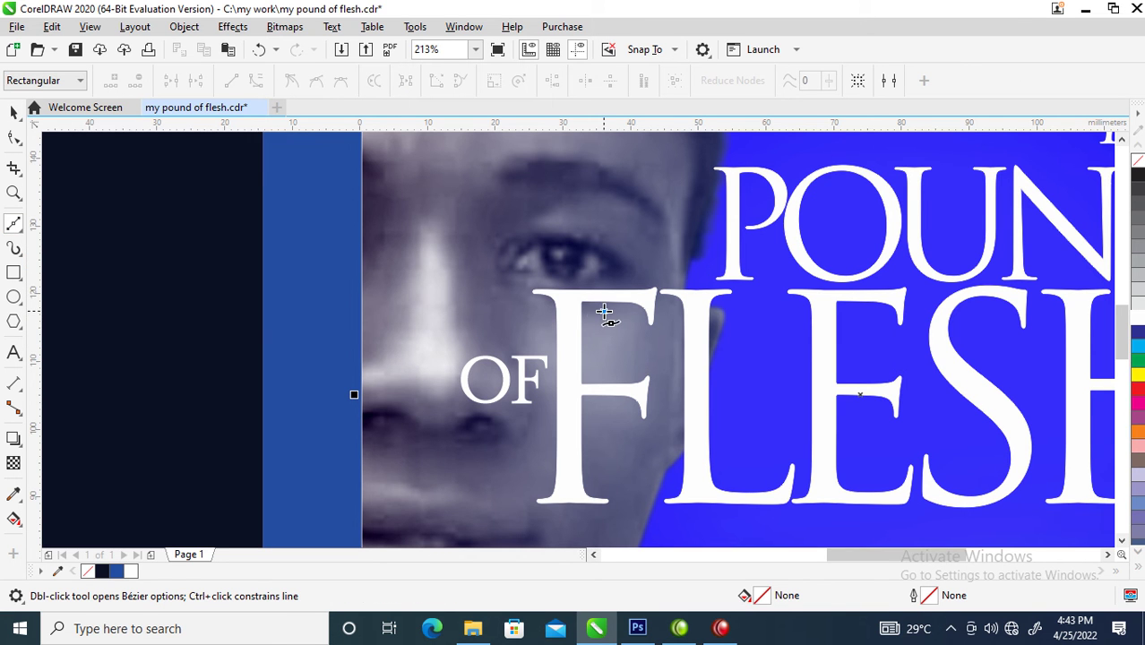
left_click_drag(452, 348, 416, 382)
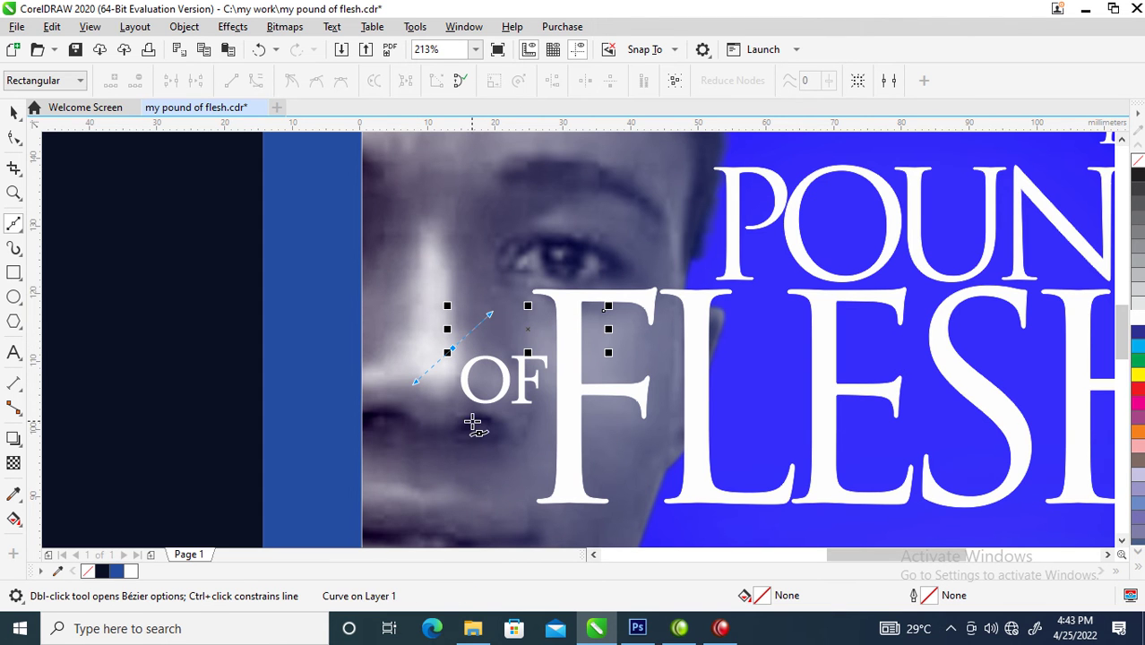
left_click_drag(473, 424, 508, 430)
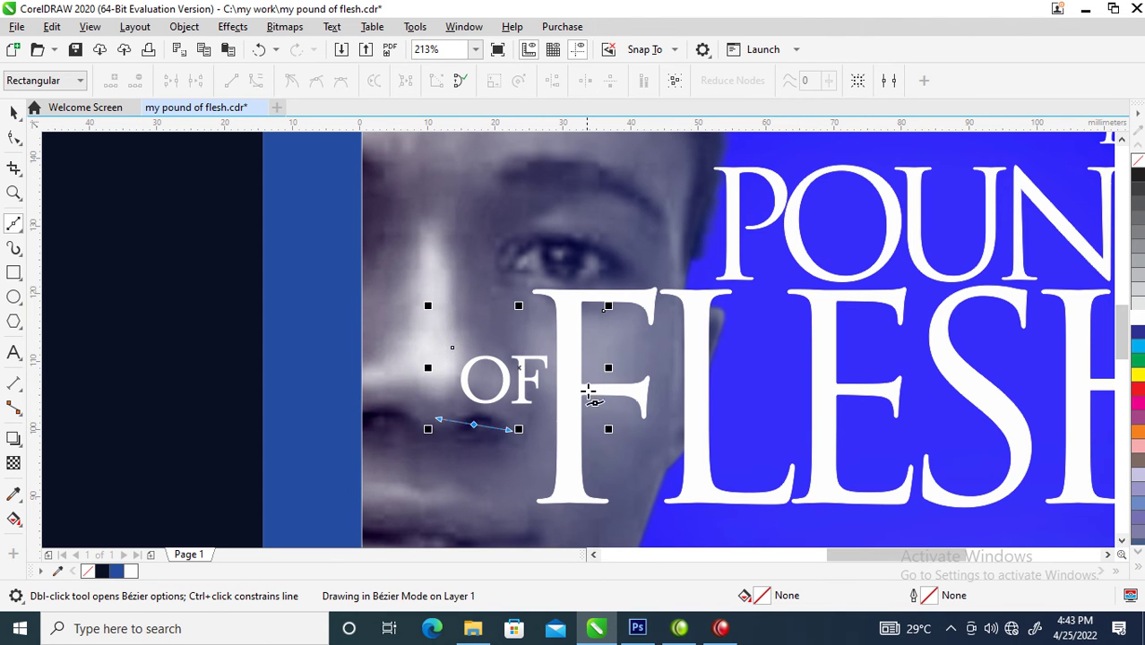
key("space")
left_click_drag(581, 381, 594, 348)
left_click(480, 215)
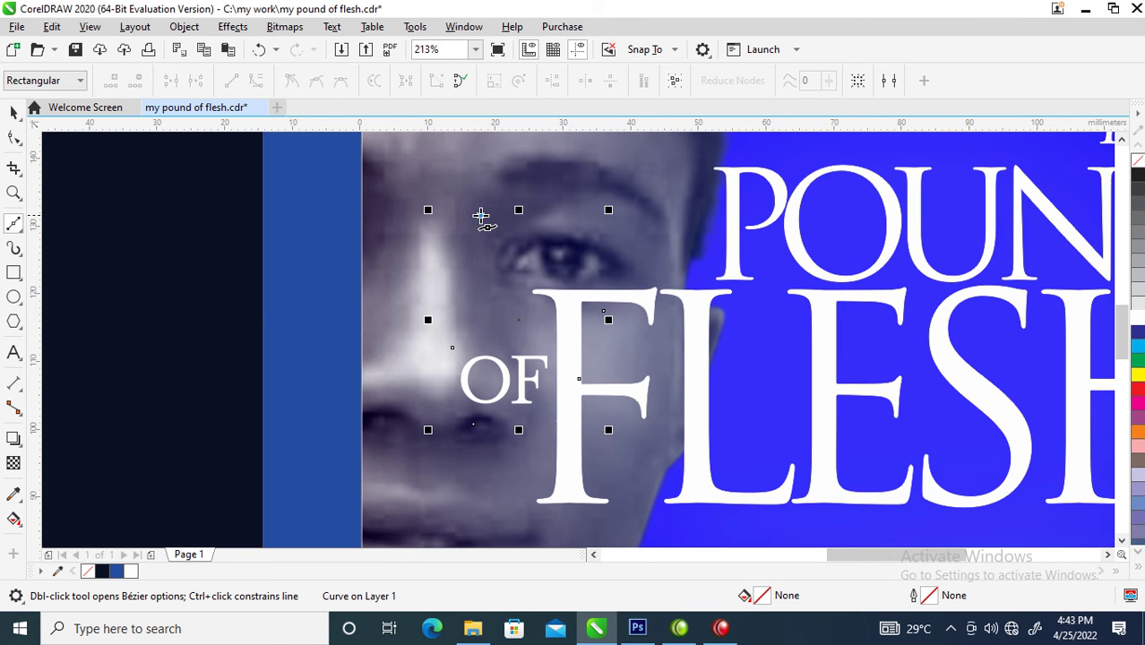
Step: Give the curve around OF a white outline 3 pt wide
key("space")
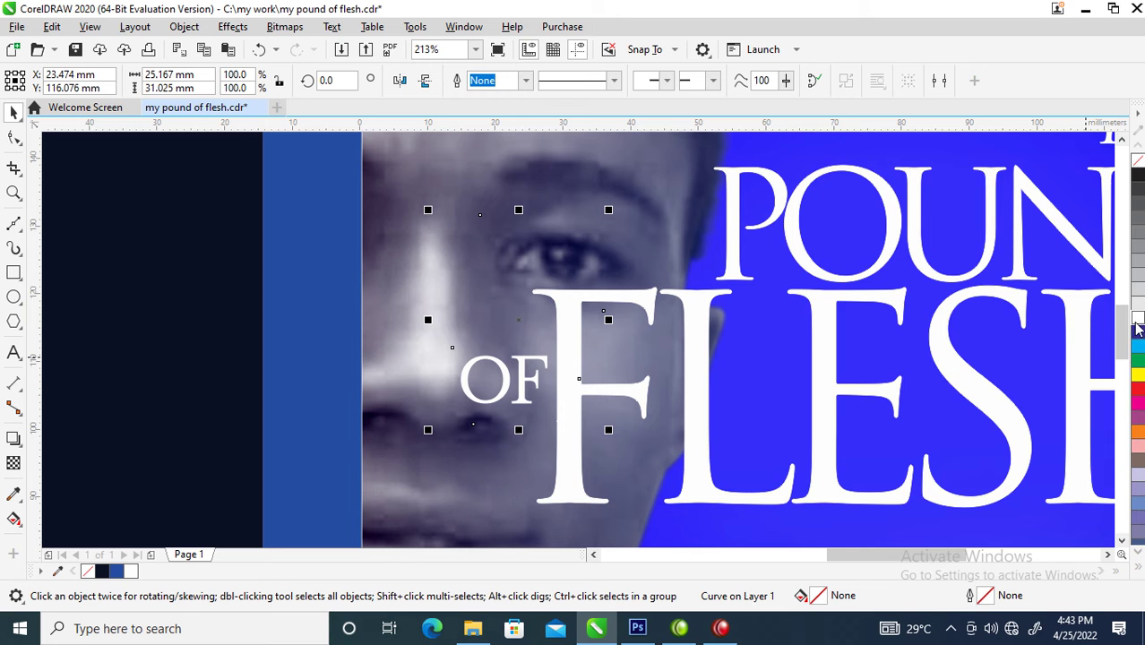
right_click(1137, 320)
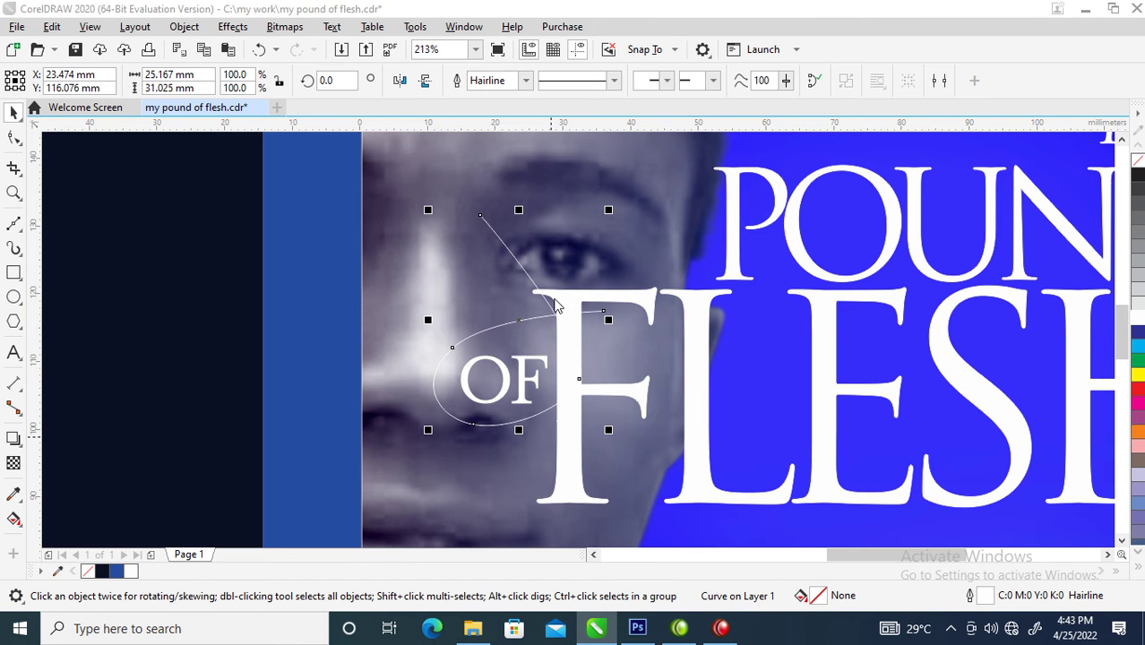
key("F12")
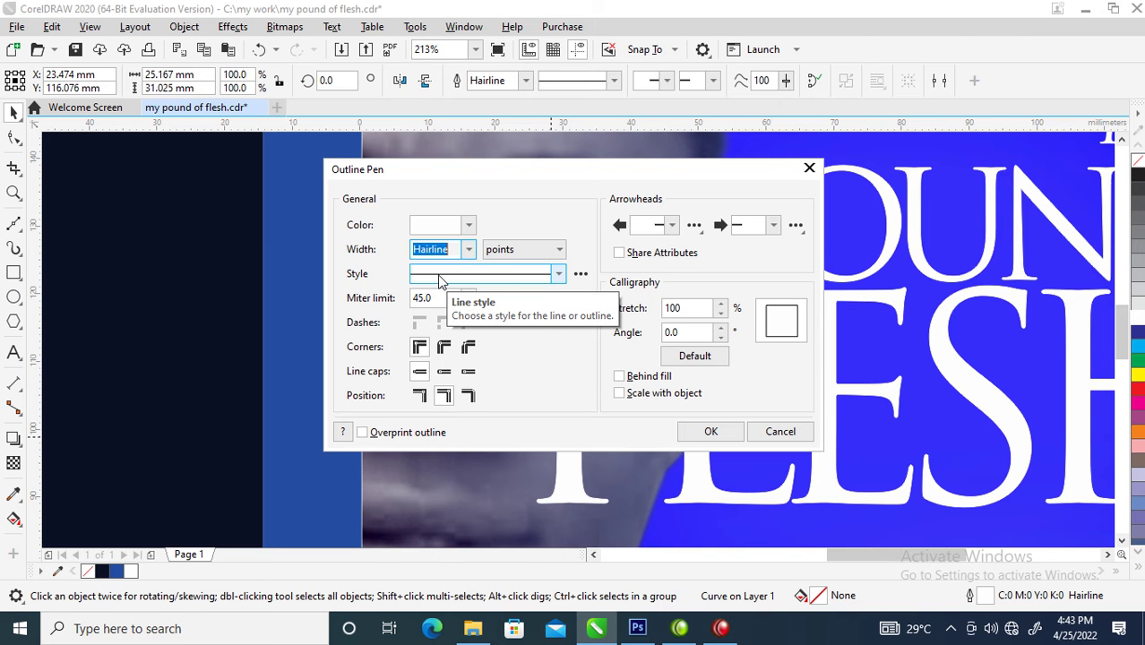
type("3")
left_click(710, 432)
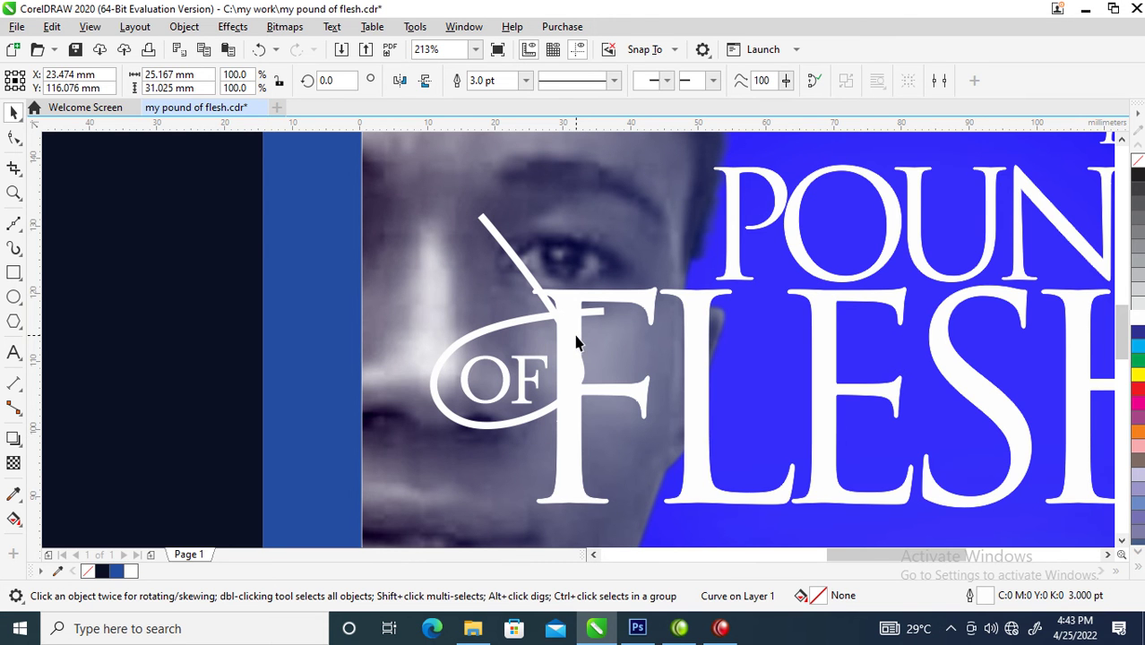
Step: Set round corners on the curve's outline and enable Behind fill and Scale with object
key("F12")
left_click(443, 347)
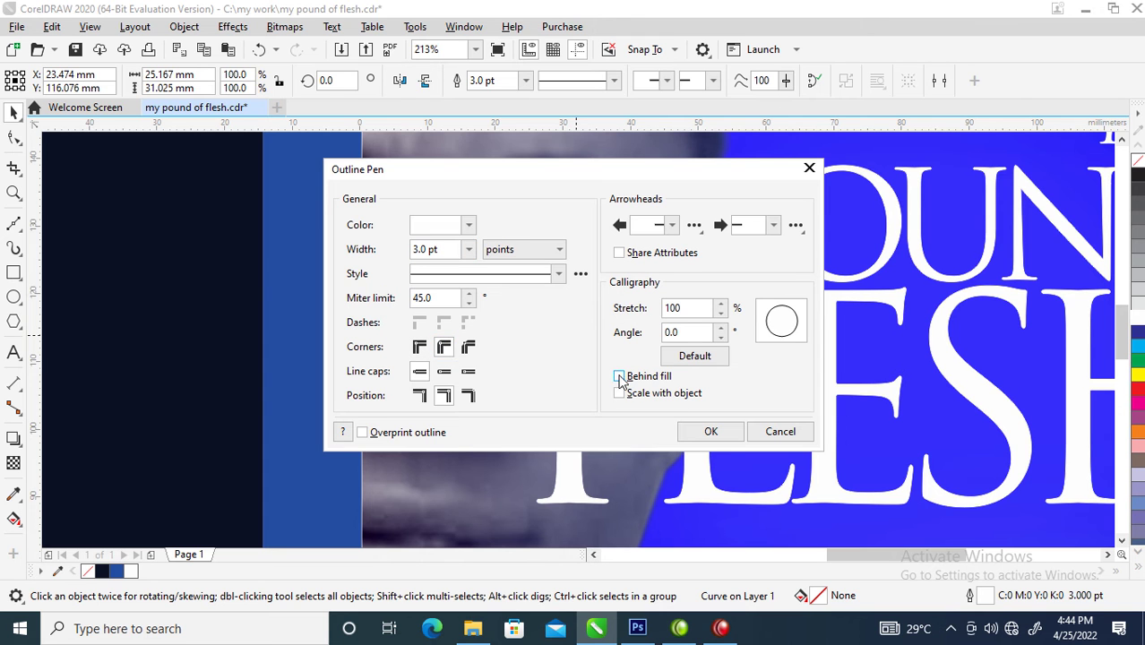
left_click(722, 433)
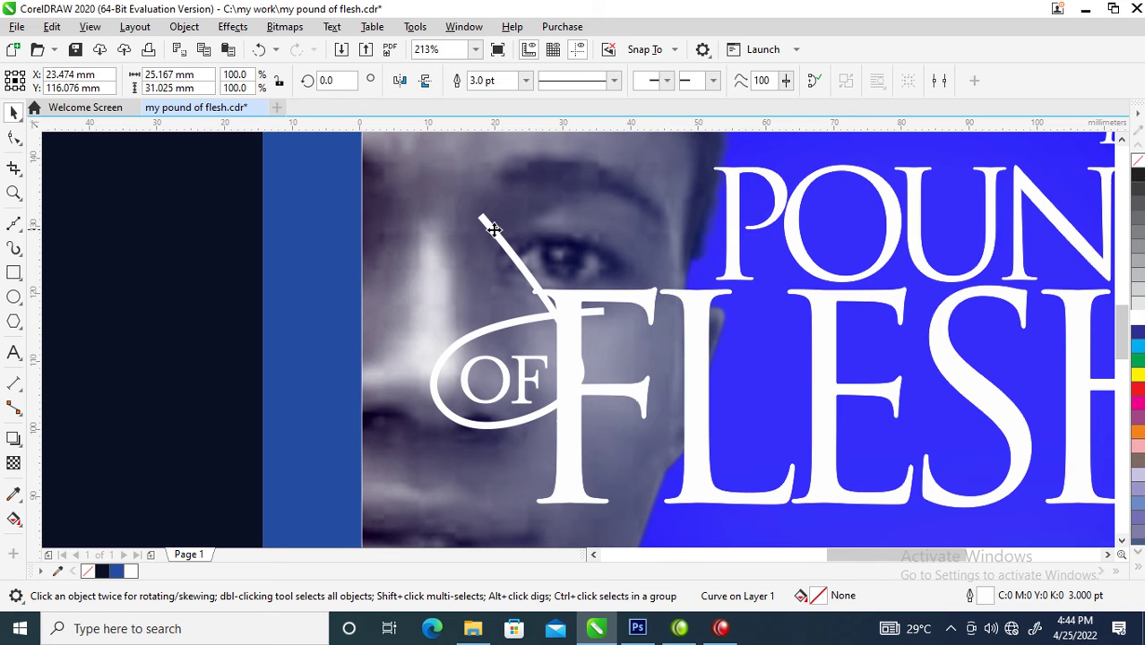
key("F12")
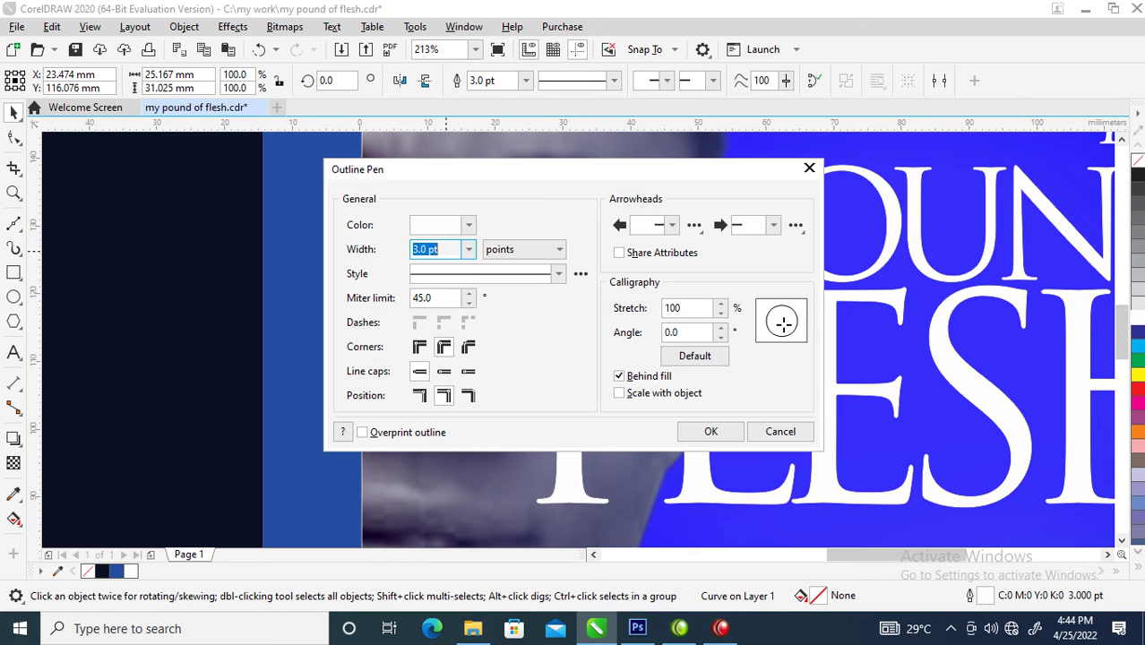
left_click(445, 349)
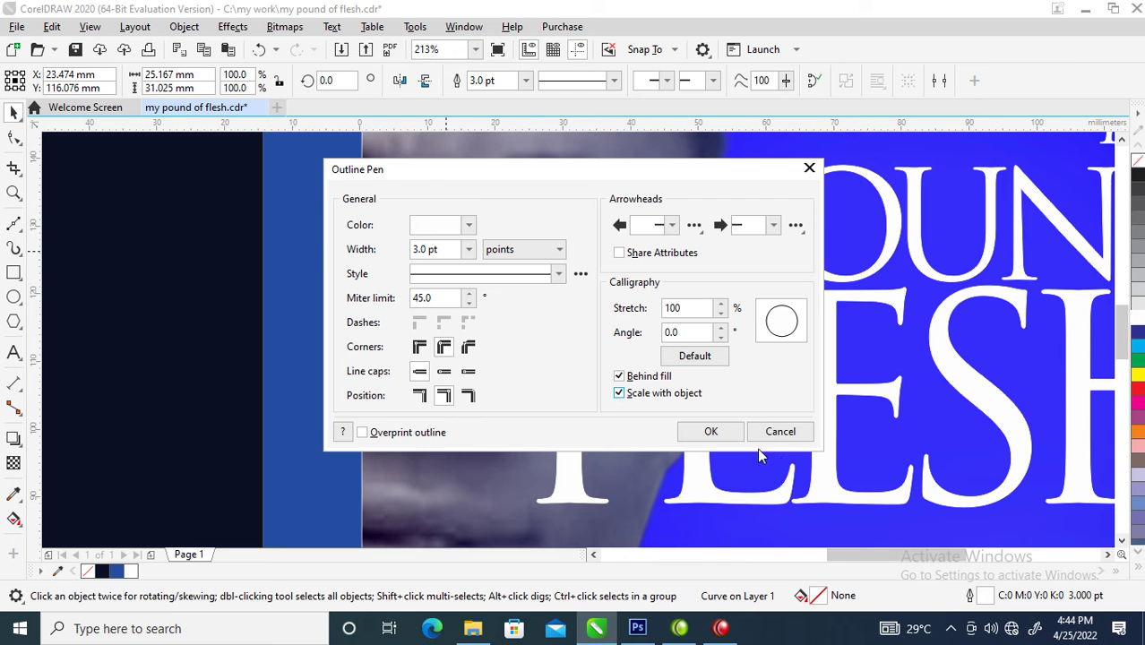
left_click(724, 434)
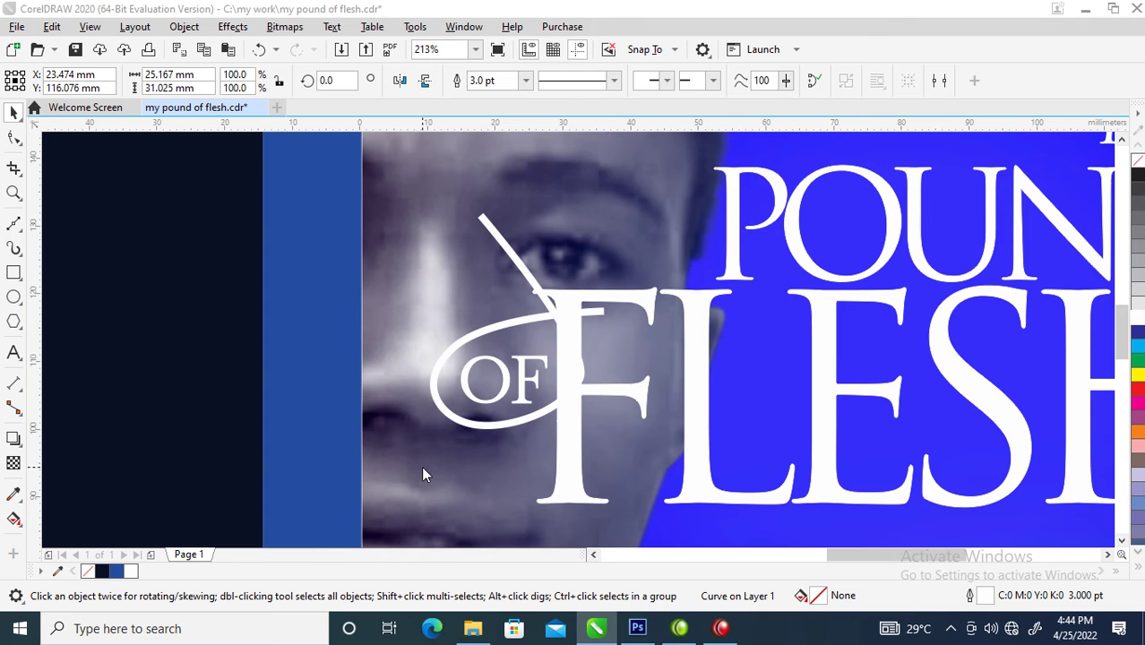
key("F12")
left_click(428, 349)
left_click(443, 348)
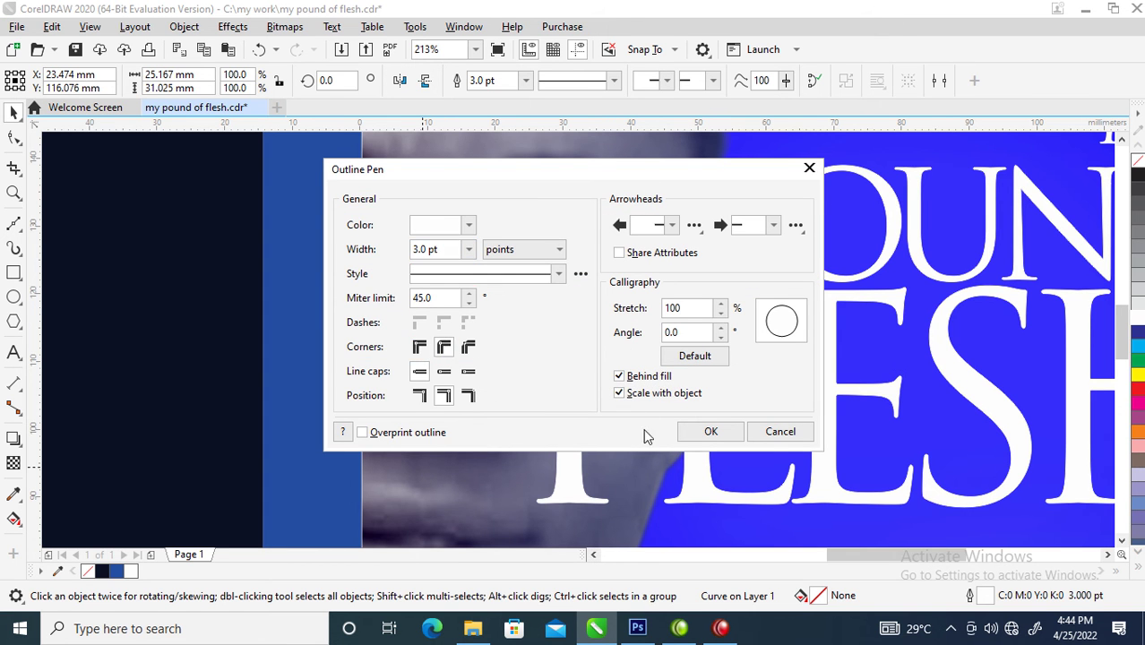
left_click(706, 433)
Step: Move the word MY slightly down, closer to the end of POUND
scroll(582, 308, "down", 6)
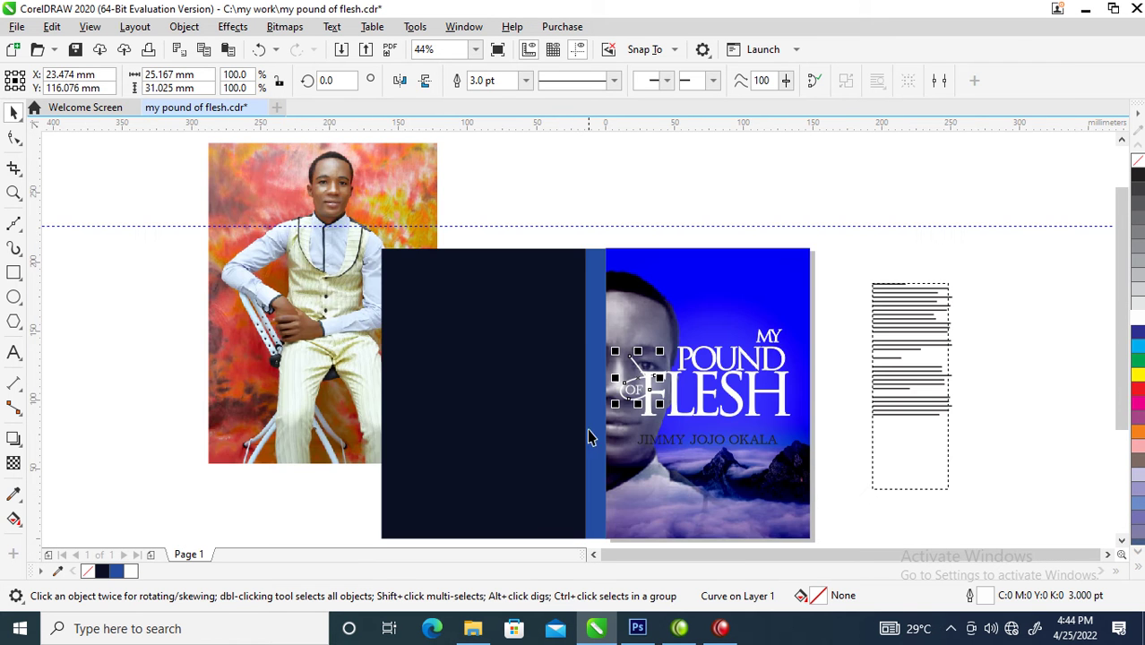
left_click_drag(574, 296, 768, 412)
left_click_drag(377, 201, 806, 434)
key("space")
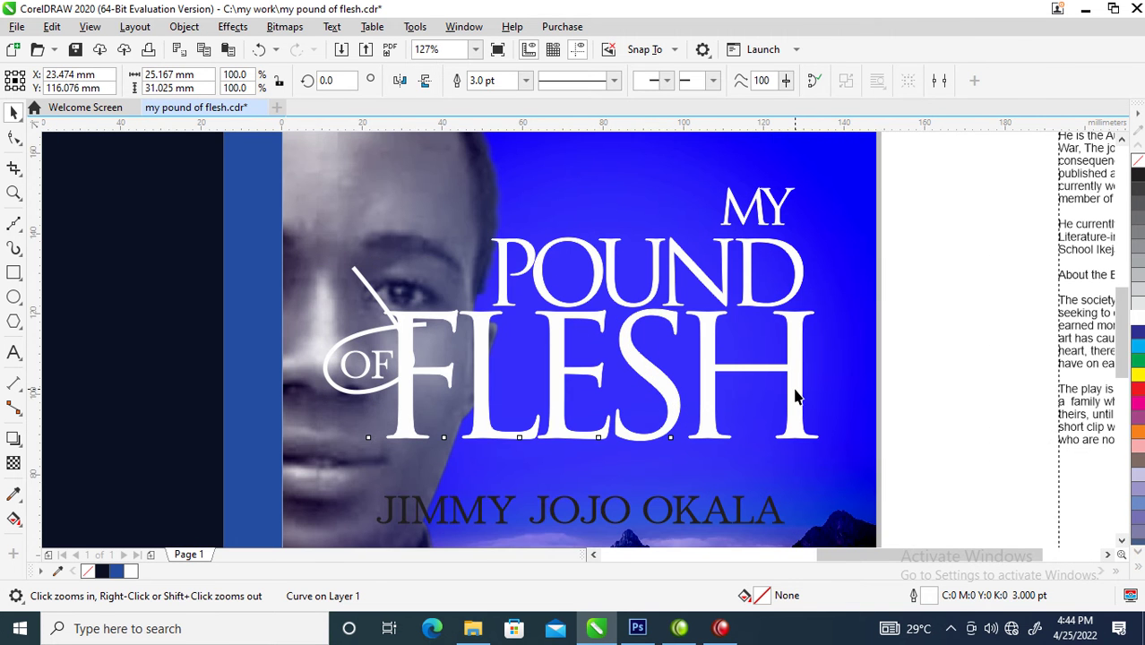
left_click(794, 394)
left_click_drag(788, 204, 780, 213)
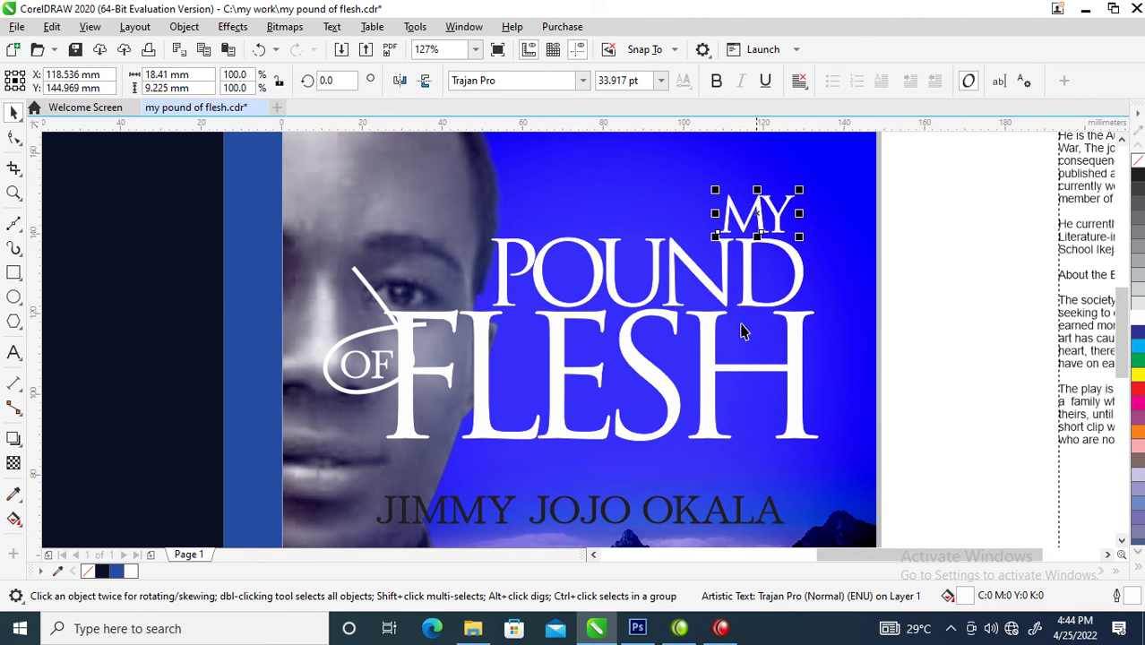
Step: Scale the curve around OF down to about 85% and shift OF about 1 mm left inside the loop
left_click(398, 329)
left_click_drag(434, 261, 416, 281)
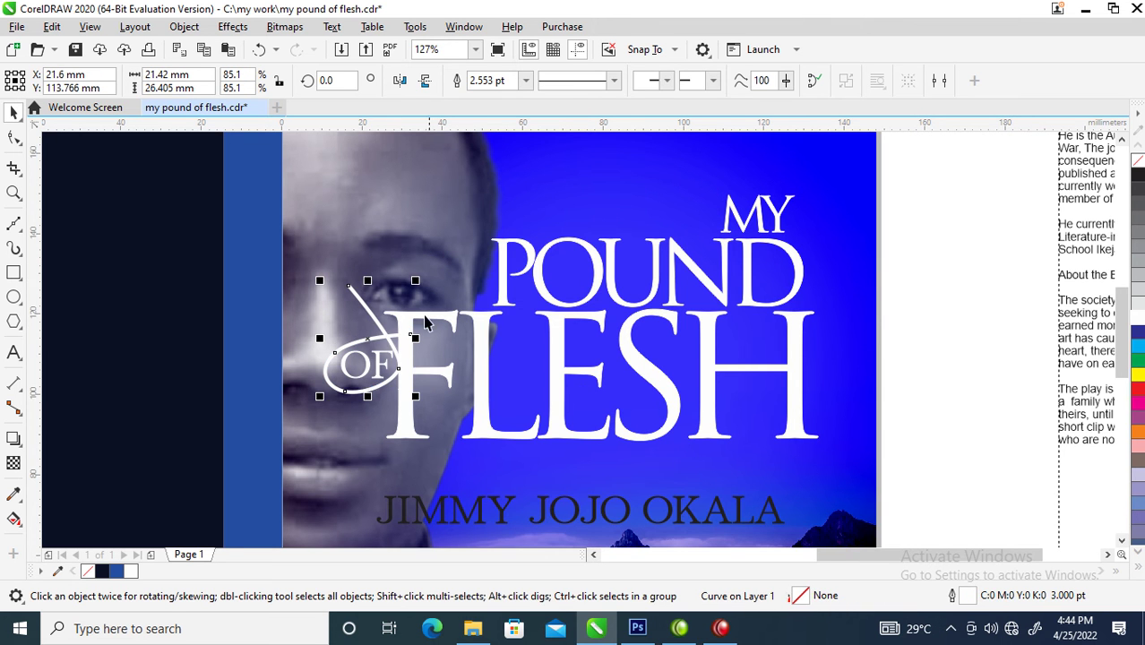
left_click(383, 372)
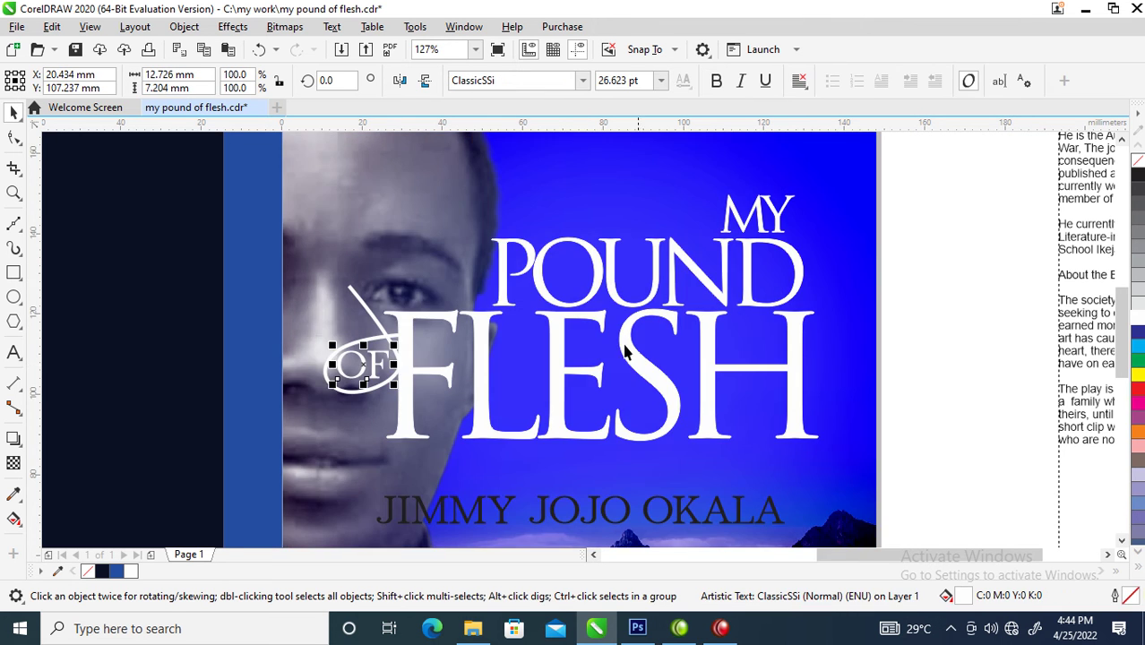
Step: Group the title words MY, POUND, OF and FLESH together with the curve around OF
scroll(558, 285, "down", 2)
key("z")
left_click_drag(295, 192, 743, 457)
left_click_drag(855, 184, 350, 430)
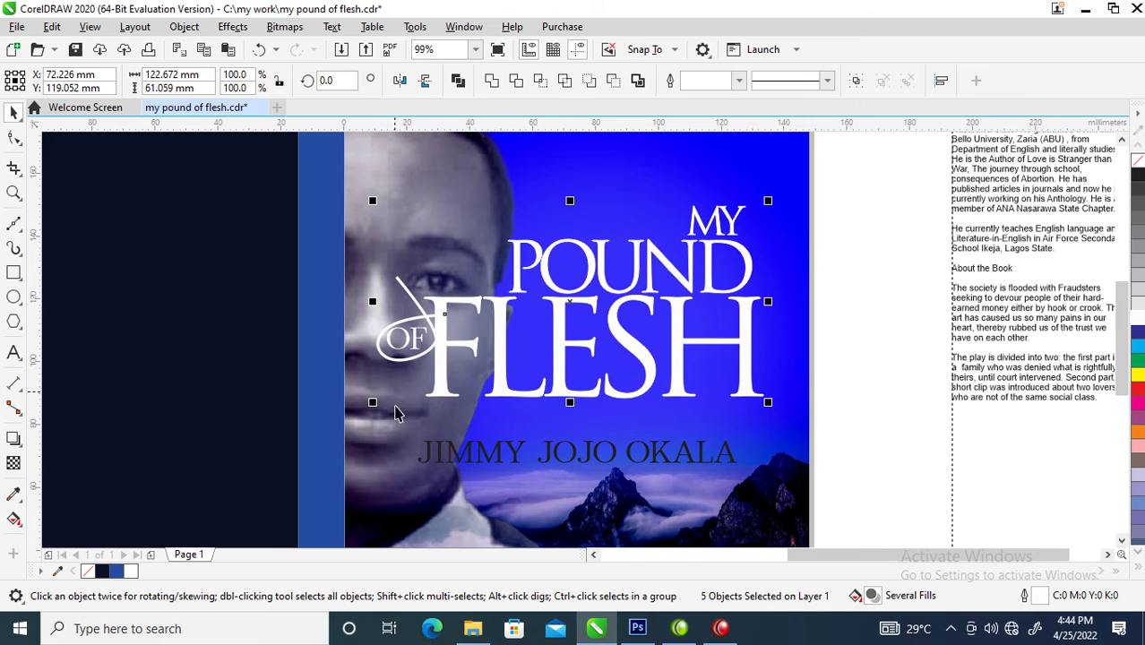
key("ctrl+g")
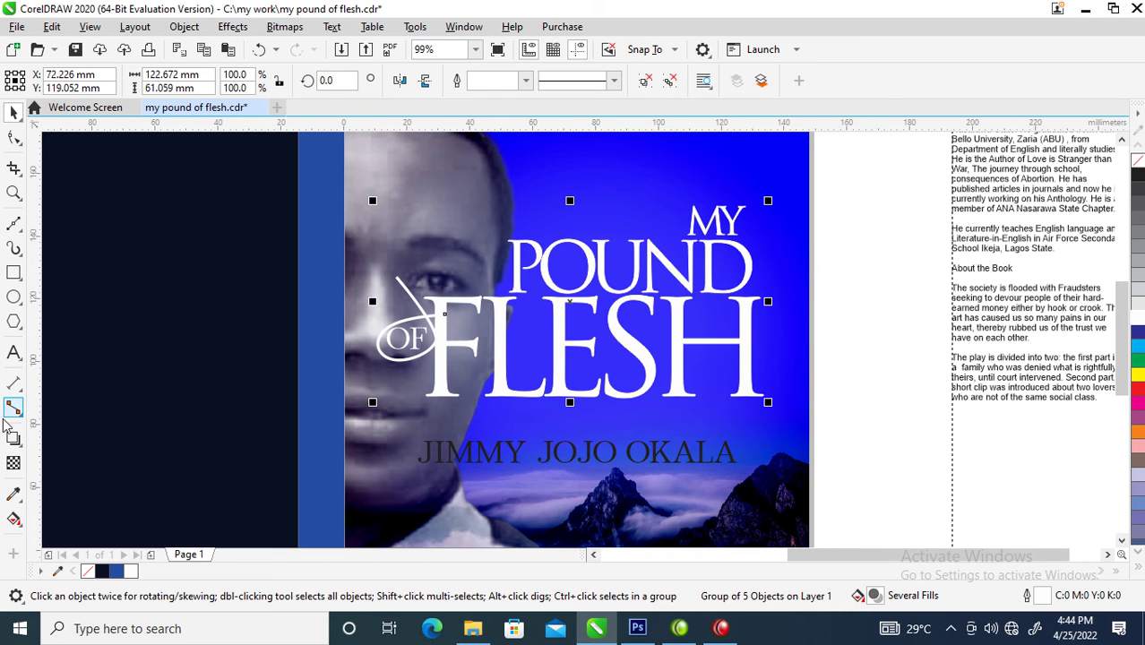
Step: Add a drop shadow to the title group, offset about 1.8 mm right and 2 mm down
left_click(13, 439)
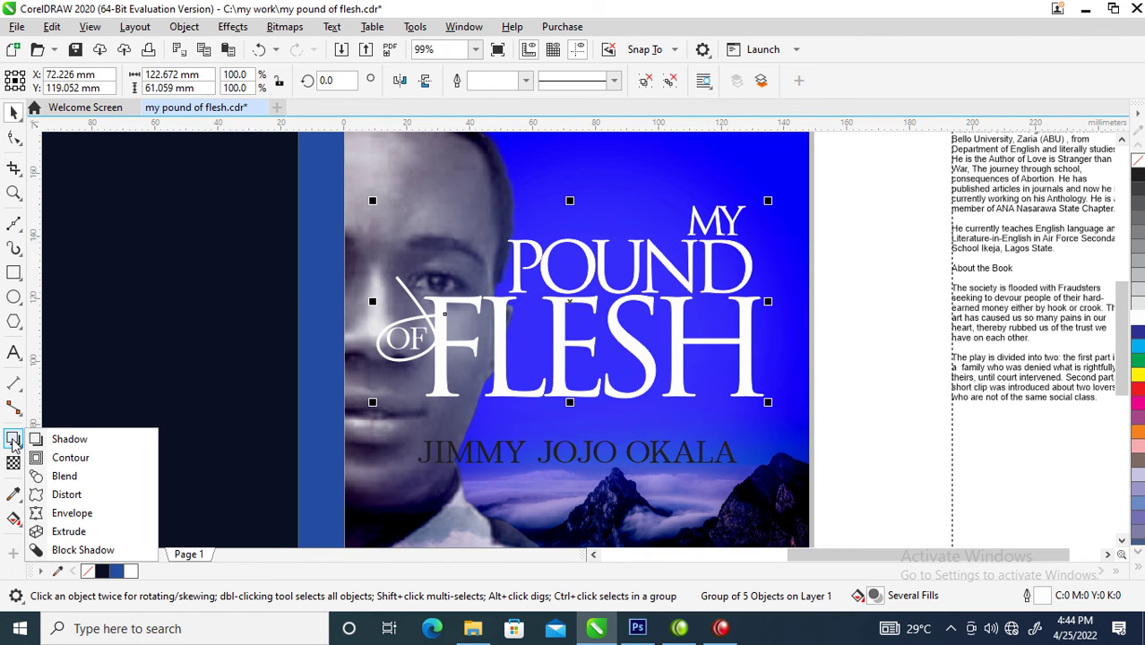
left_click(64, 439)
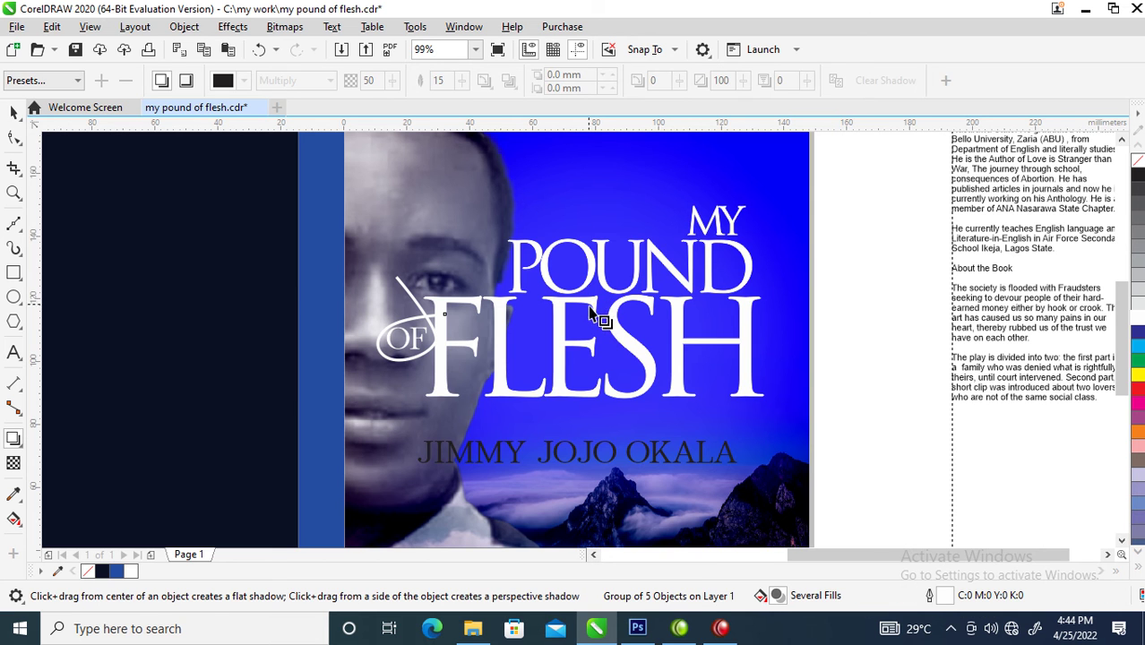
left_click_drag(596, 311, 651, 408)
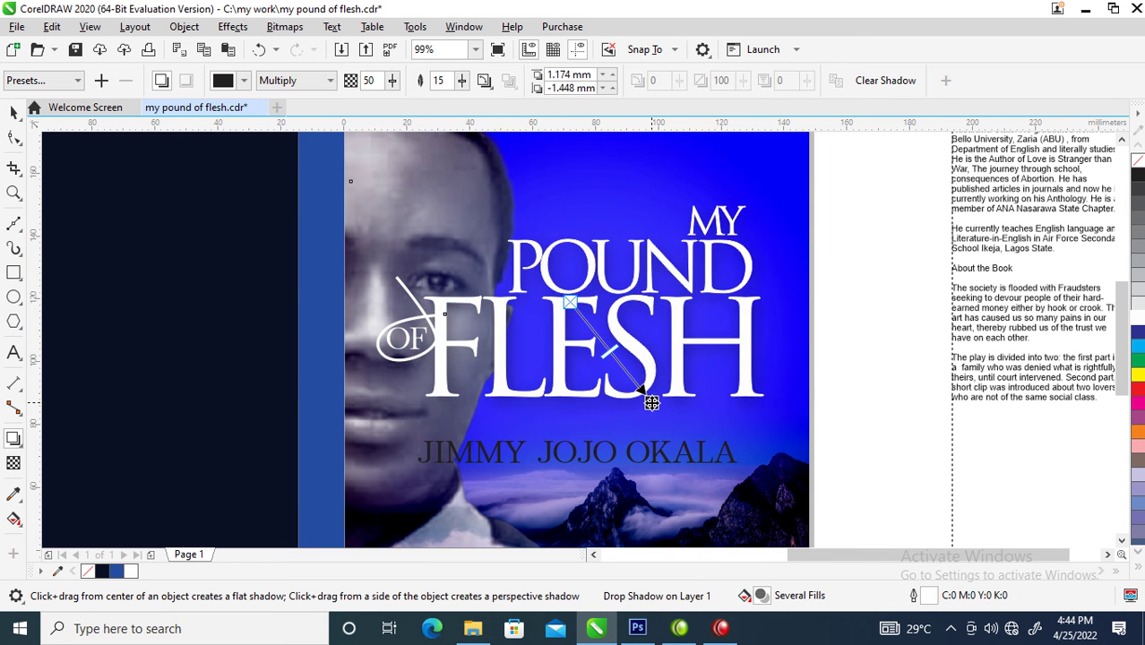
left_click_drag(655, 405, 660, 403)
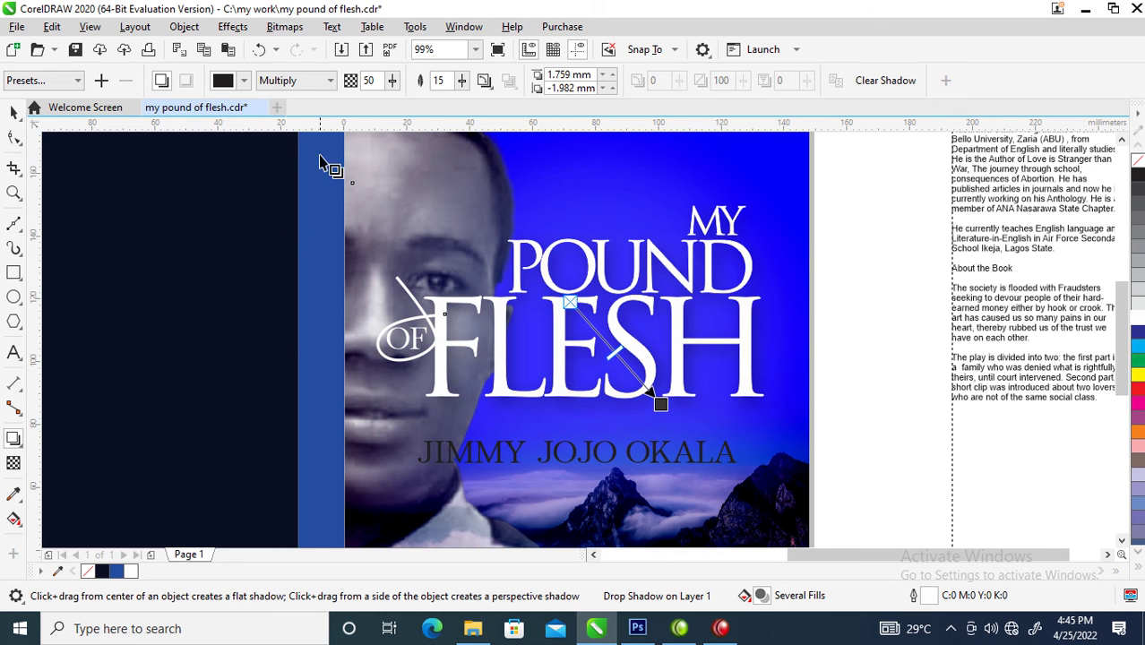
Step: Set the title shadow's opacity to 90 and its feathering to 6
left_click(368, 80)
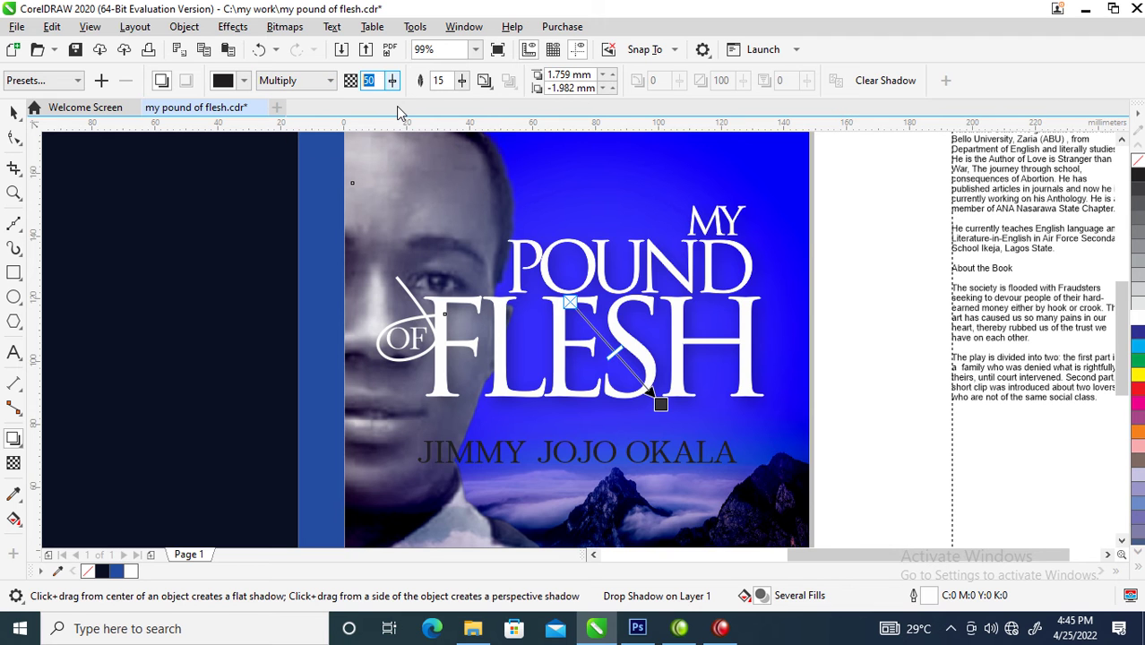
type("90")
key("Return")
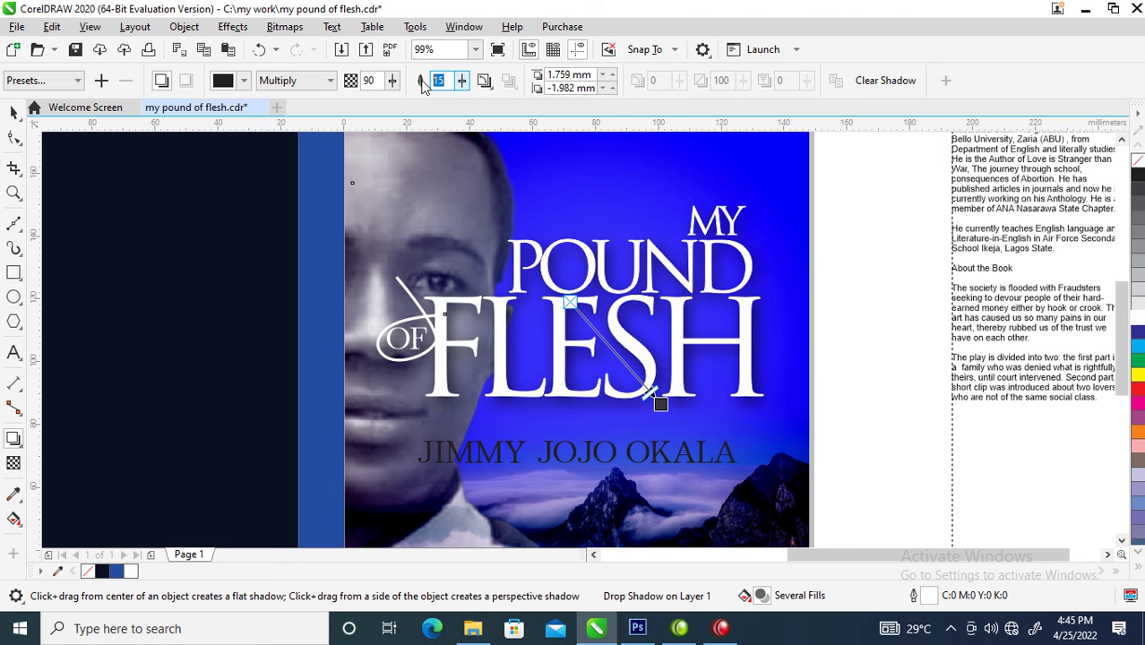
type("6")
key("Return")
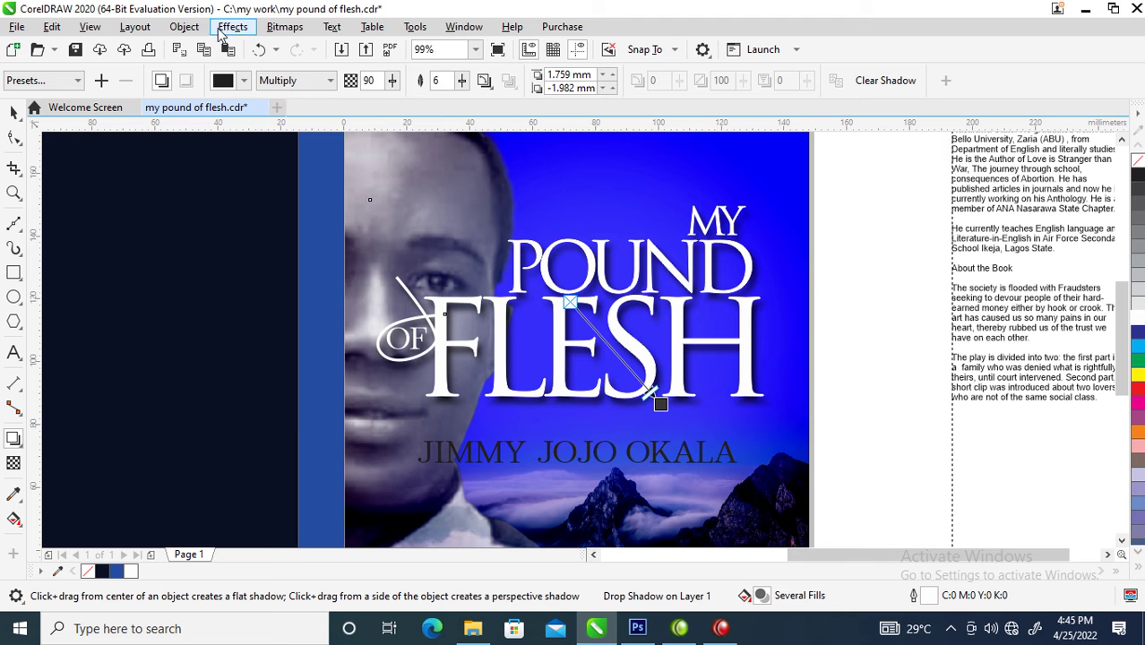
Step: Break the drop shadow apart from the title group into a separate object
left_click(184, 26)
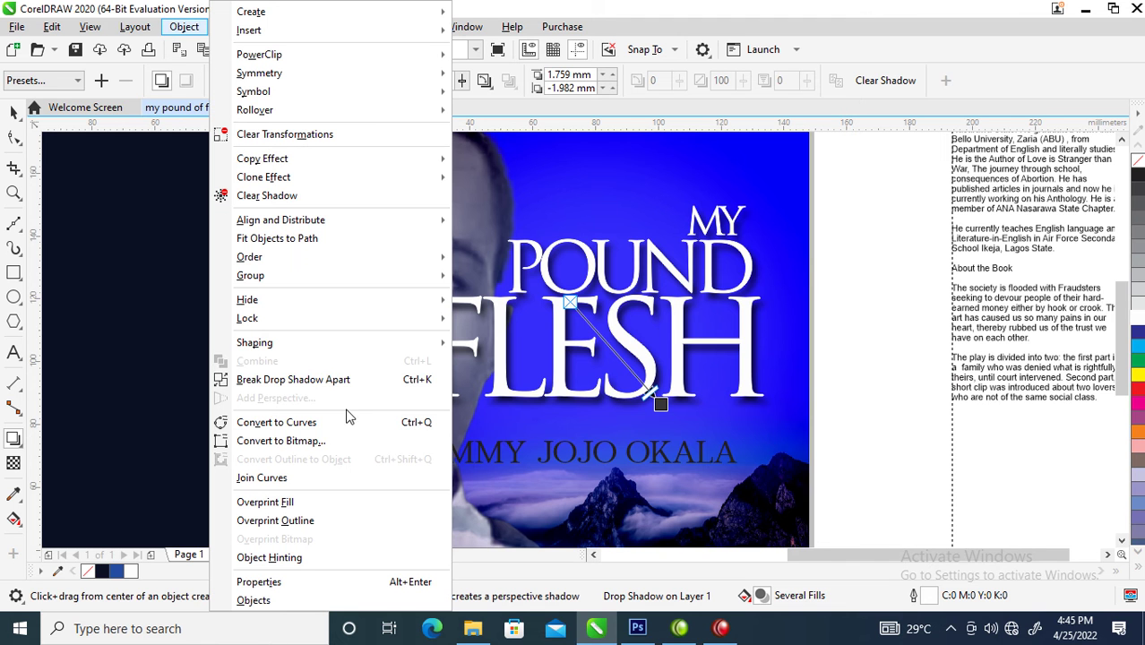
left_click(300, 380)
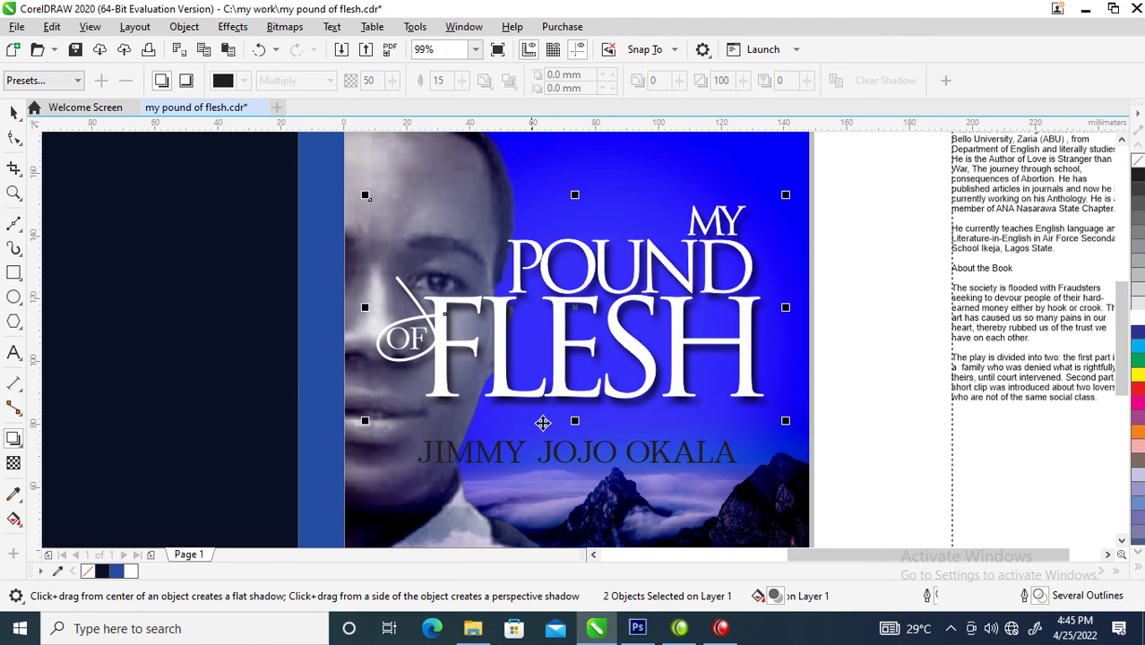
scroll(503, 432, "down", 3)
key("z")
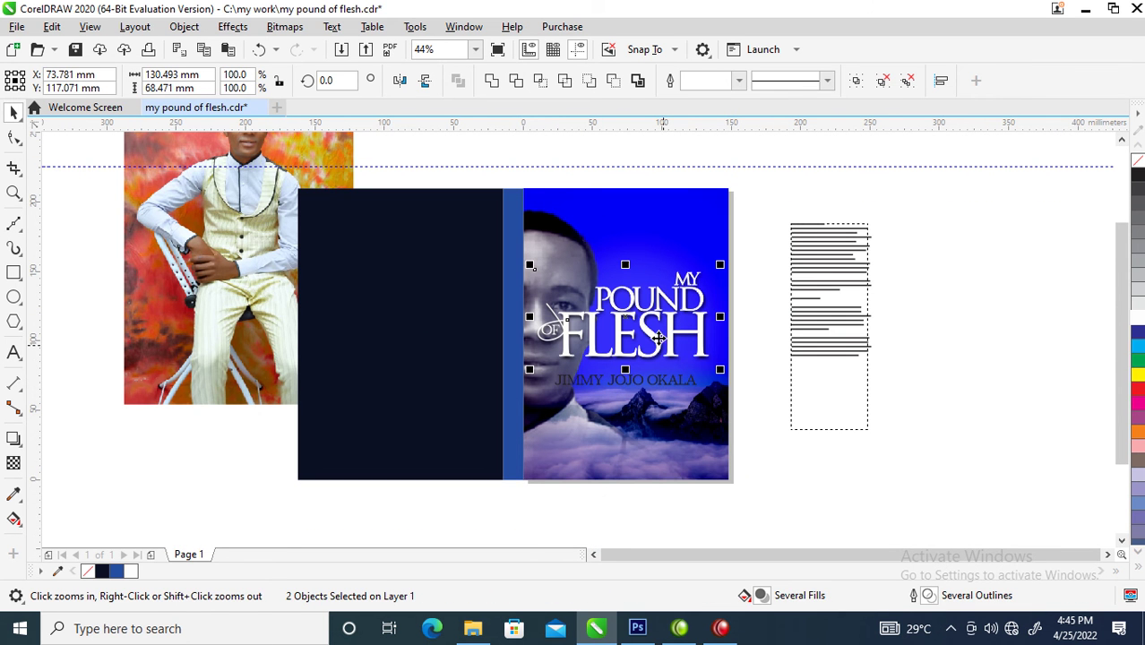
Step: Group the title with its separated shadow and scale the group down slightly toward its lower-right corner
key("space")
key("ctrl+g")
left_click_drag(528, 262, 538, 267)
Step: Move the author's name down onto the clouds near the front cover's lower edge and fill it white
left_click_drag(692, 384, 693, 455)
key("z")
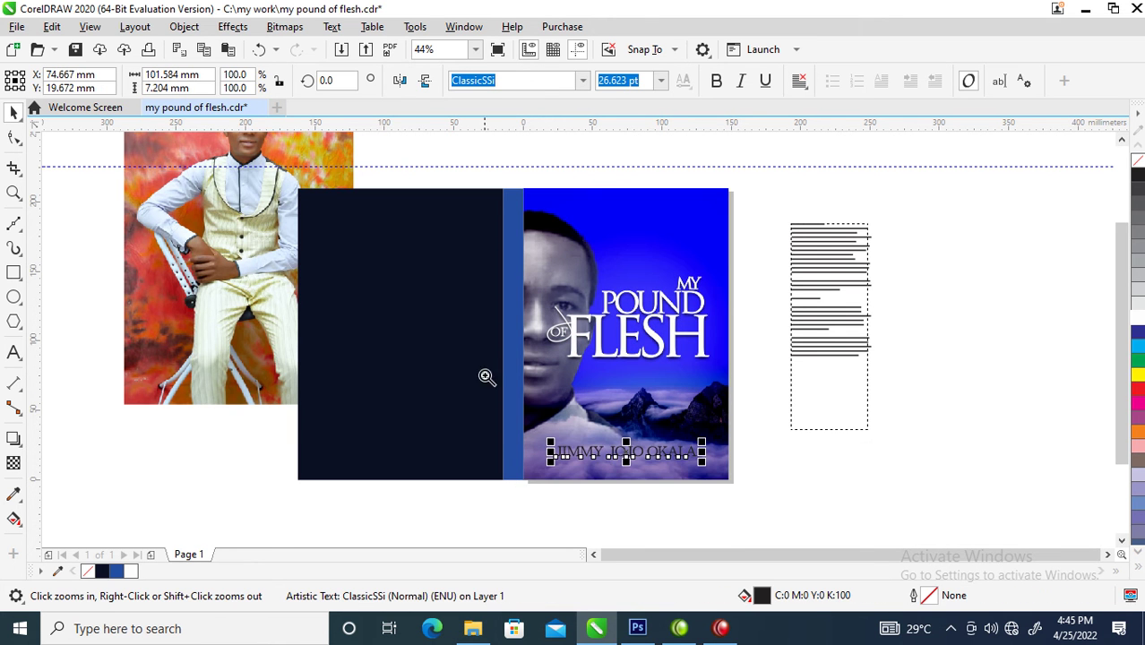
scroll(782, 432, "down", 1)
scroll(782, 432, "up", 1)
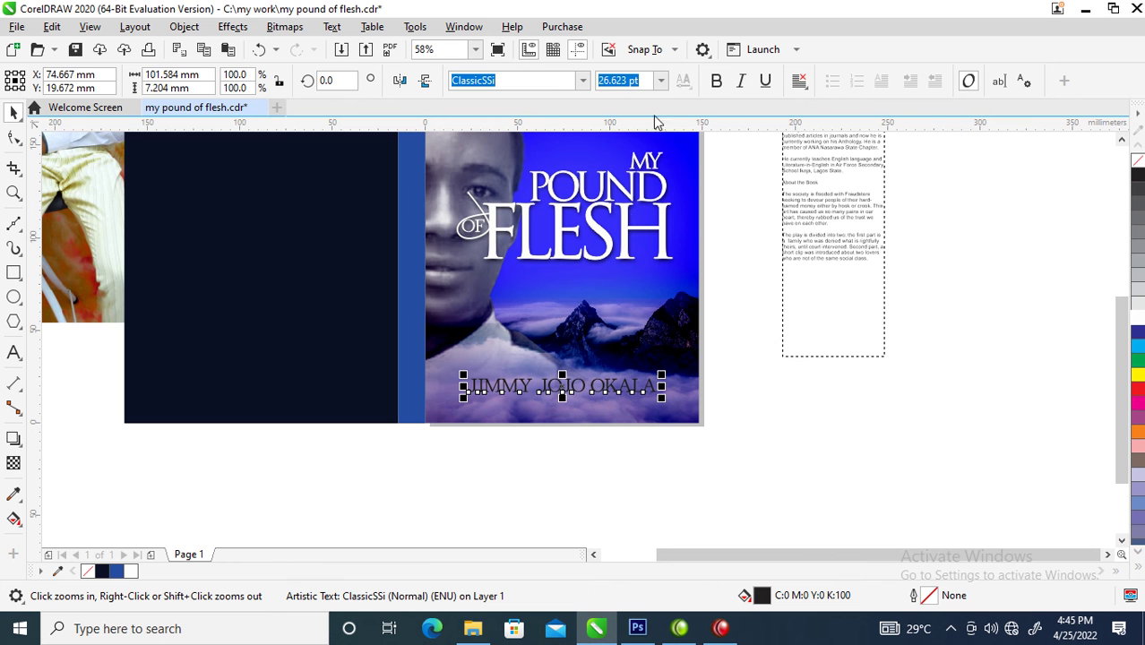
left_click(1135, 320)
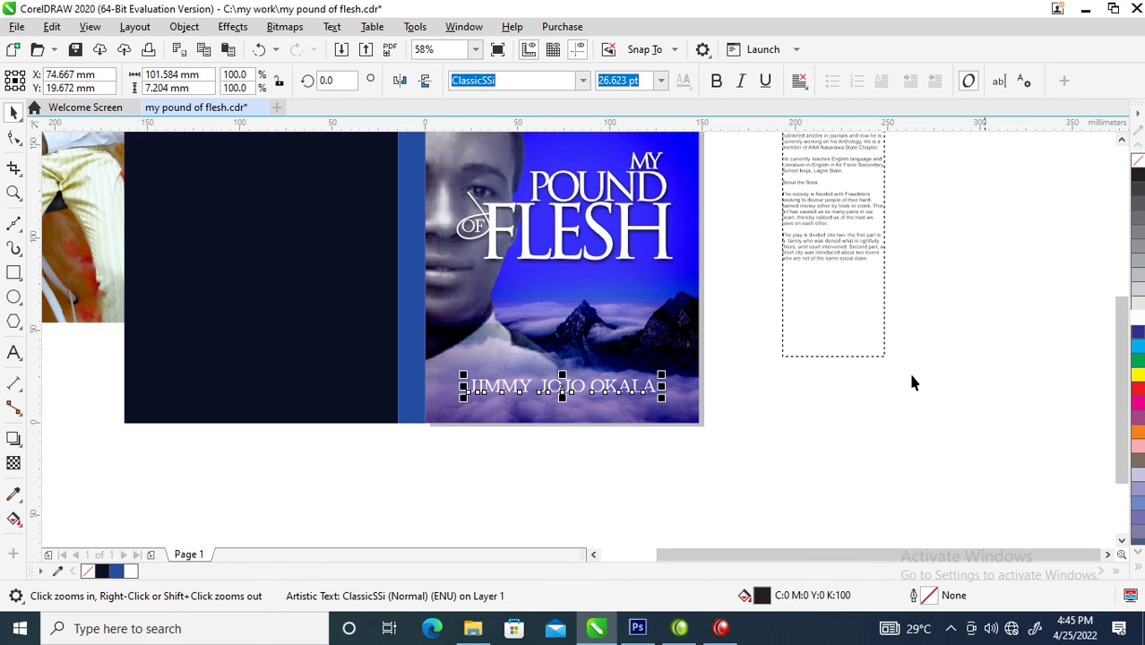
Step: Insert the word "Writen" in front of the author's name in the same text line
key("z")
left_click_drag(345, 312, 808, 453)
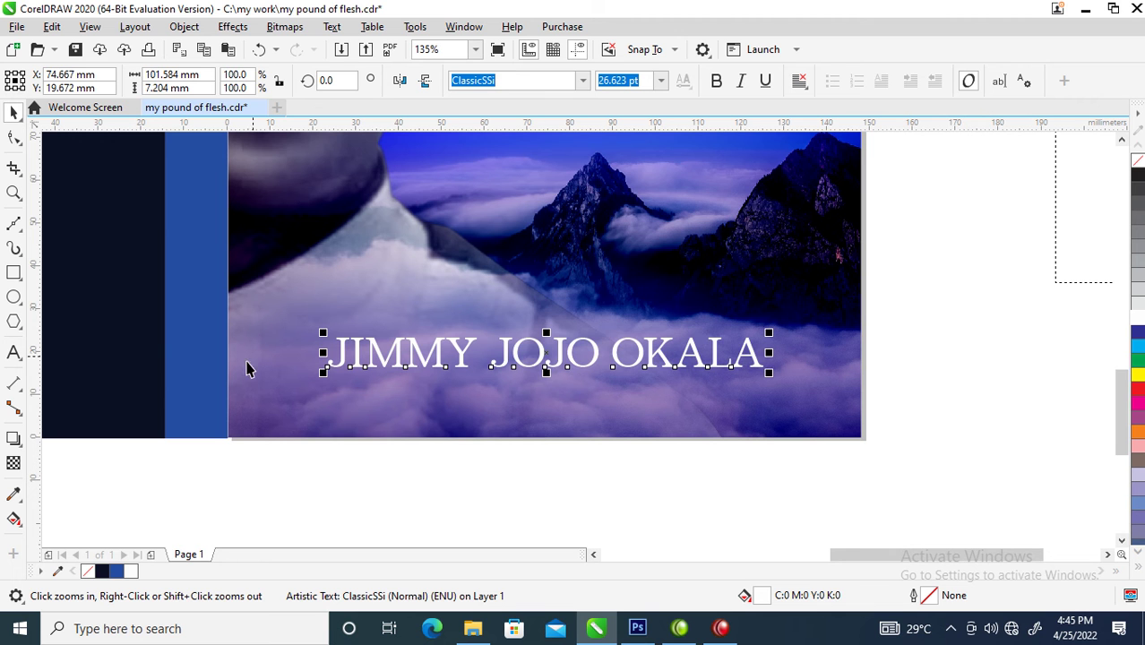
key("space")
left_click(338, 343)
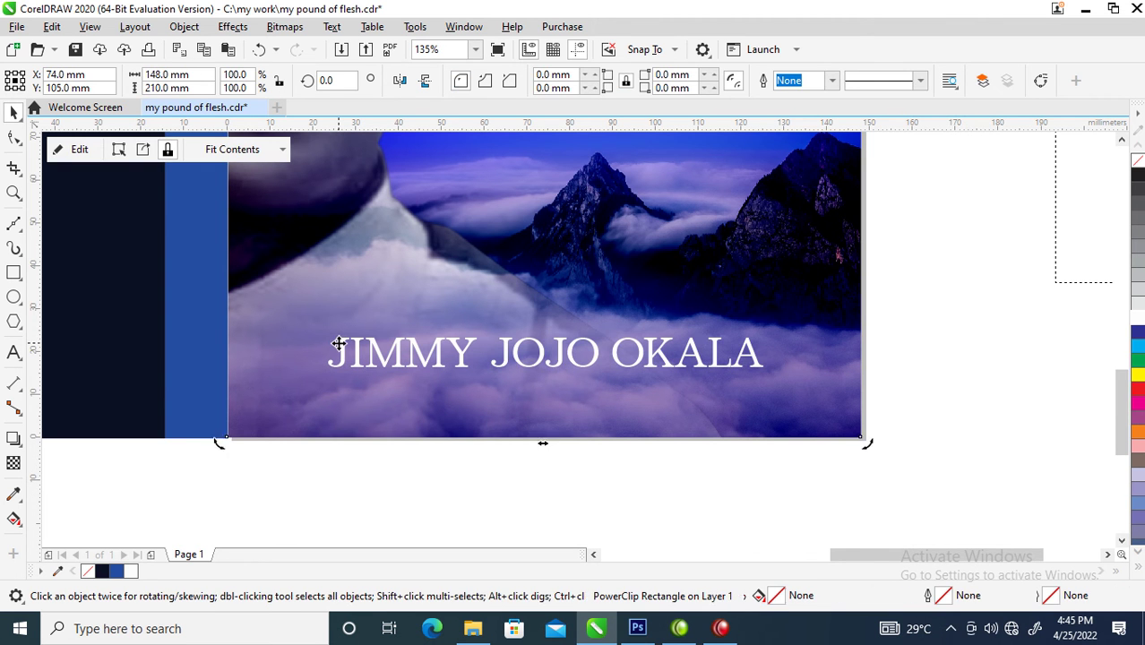
double_click(338, 343)
left_click(970, 343)
left_click(77, 149)
left_click(316, 369)
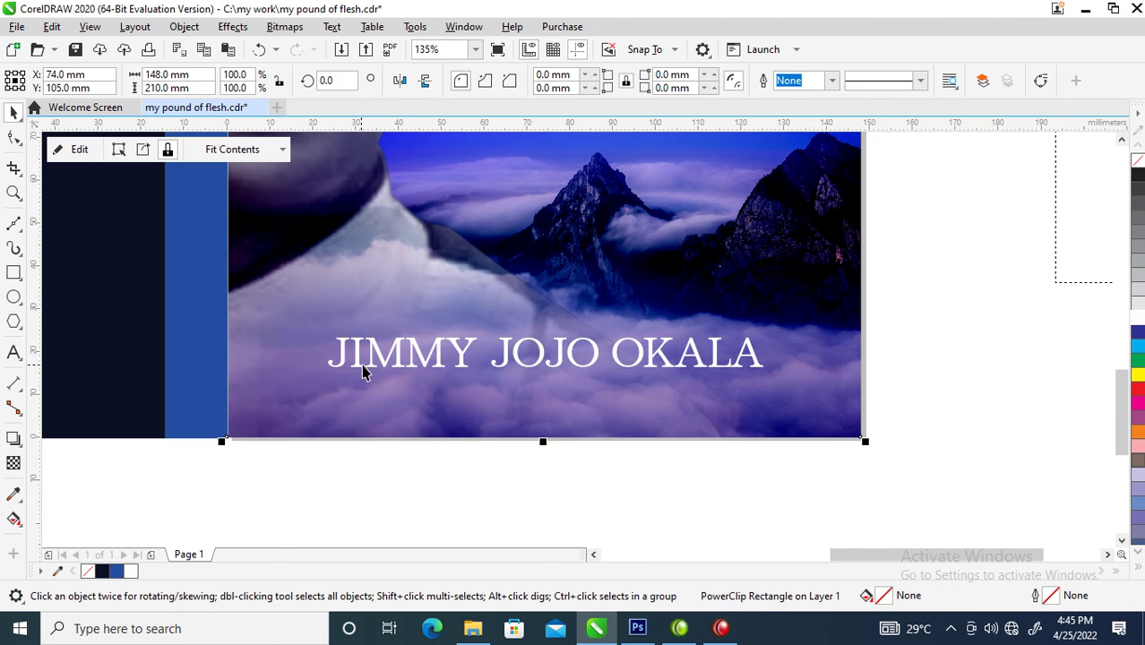
double_click(328, 372)
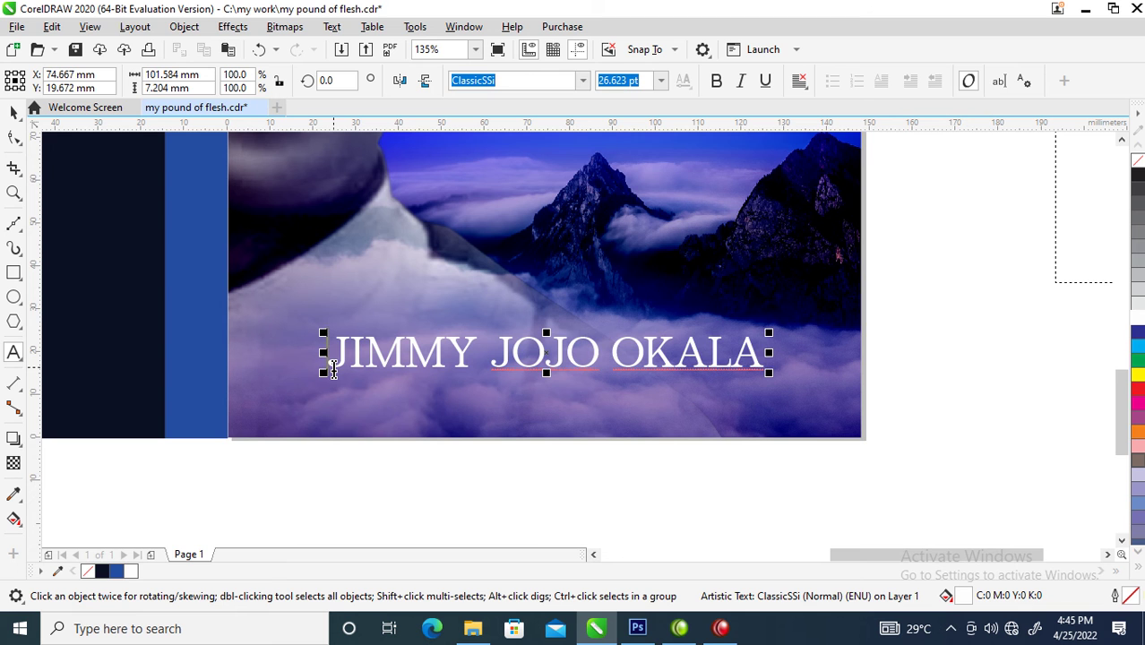
left_click(333, 369)
type("Wri")
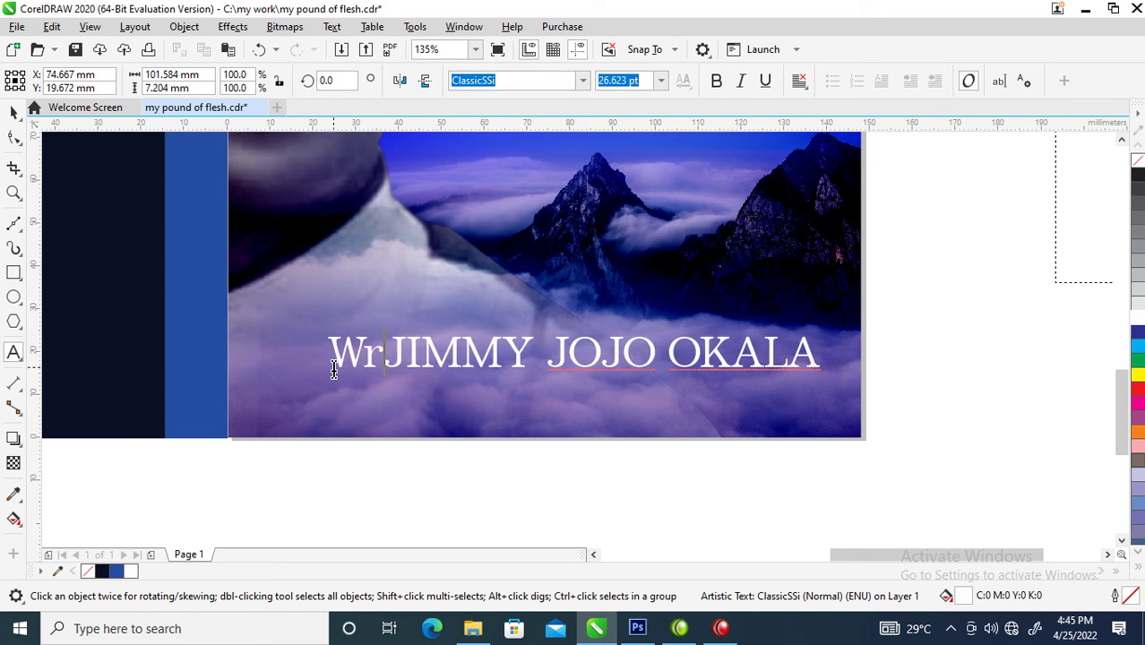
type("tt")
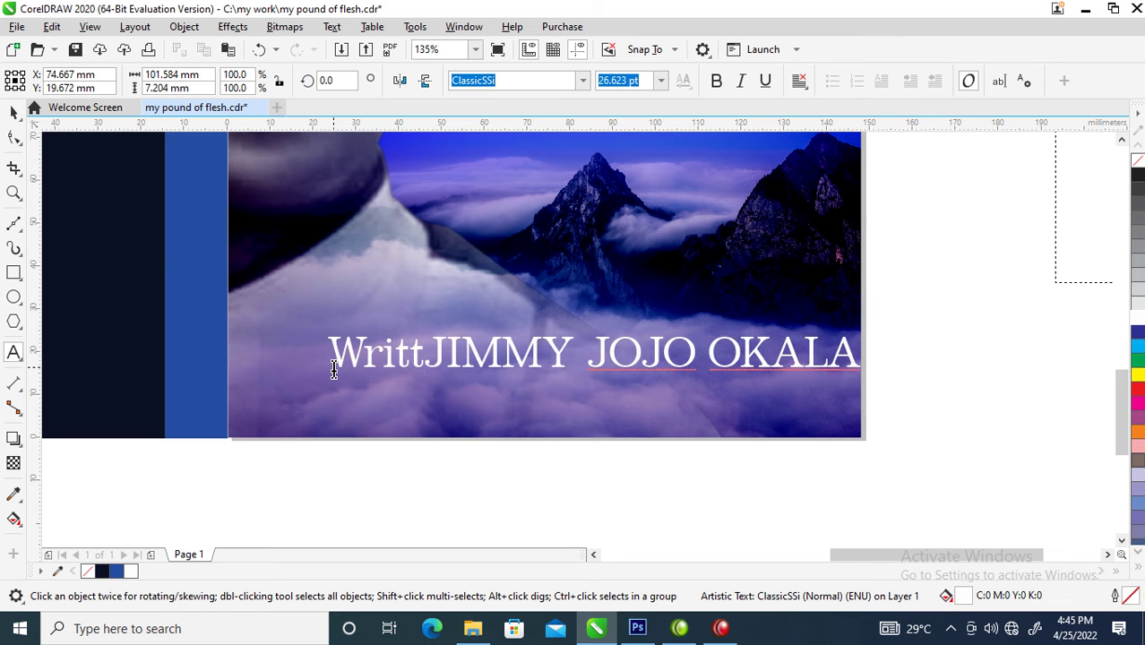
key("BackSpace")
type("en")
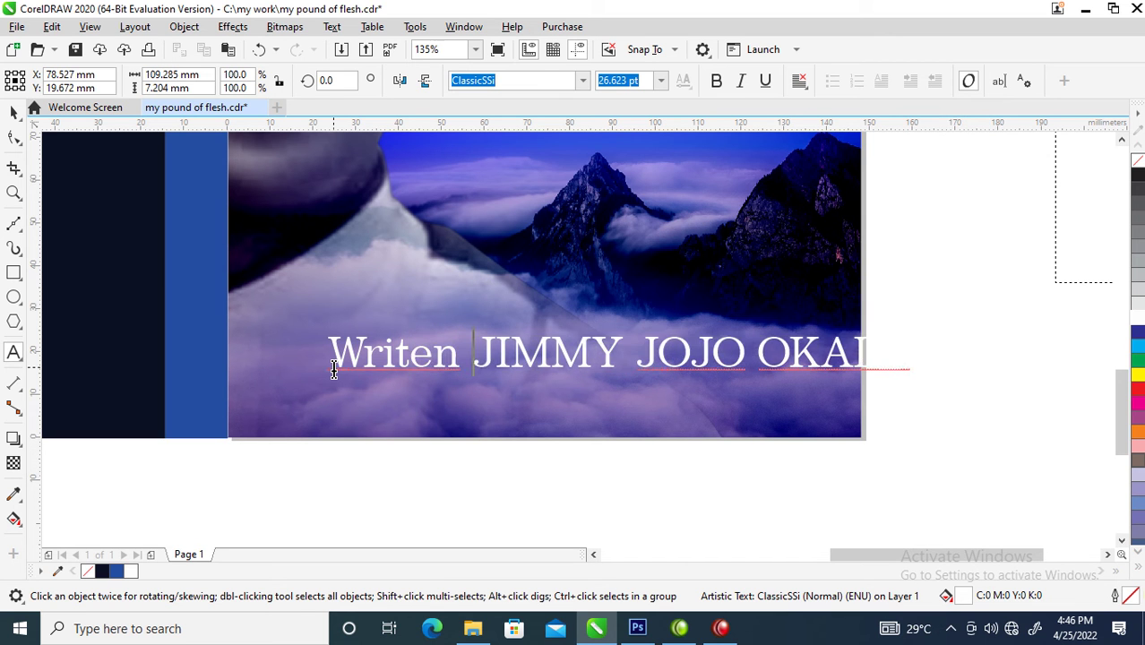
Step: Correct the misspelled word to "Written" using the spelling suggestion and add "by" after it
right_click(405, 348)
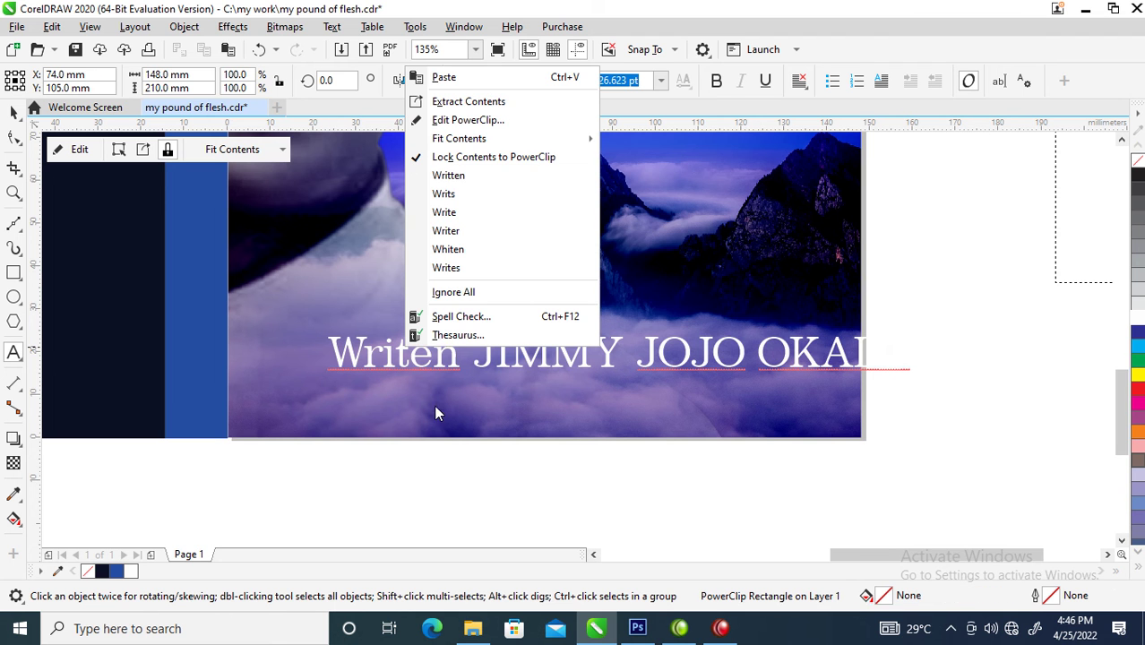
left_click(473, 177)
left_click(473, 353)
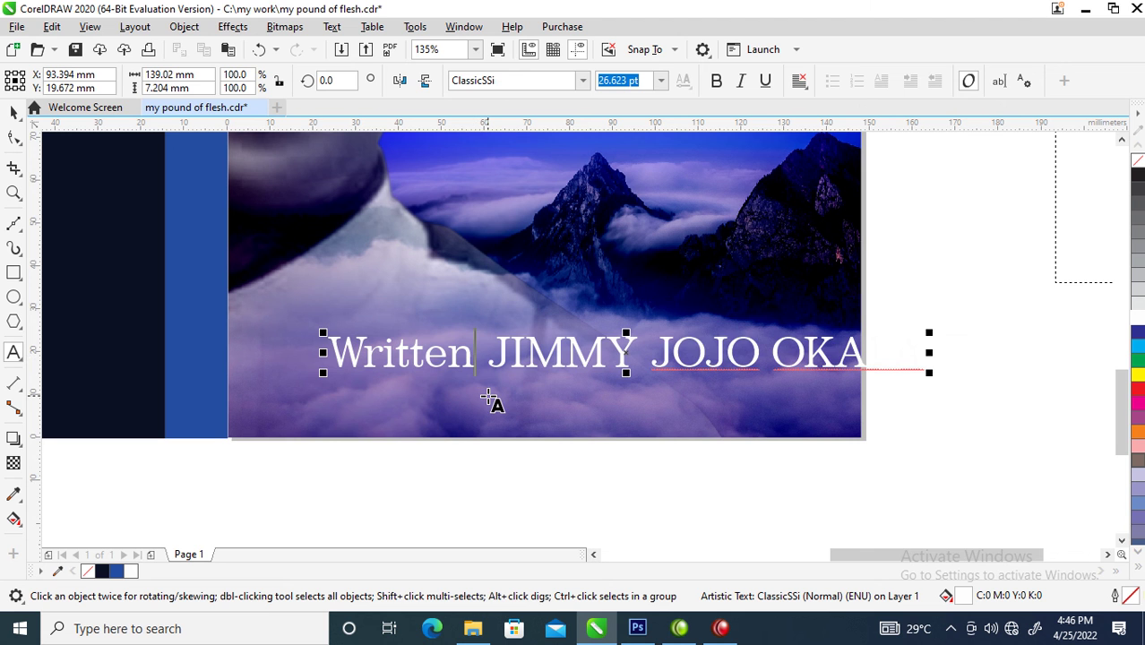
type("by")
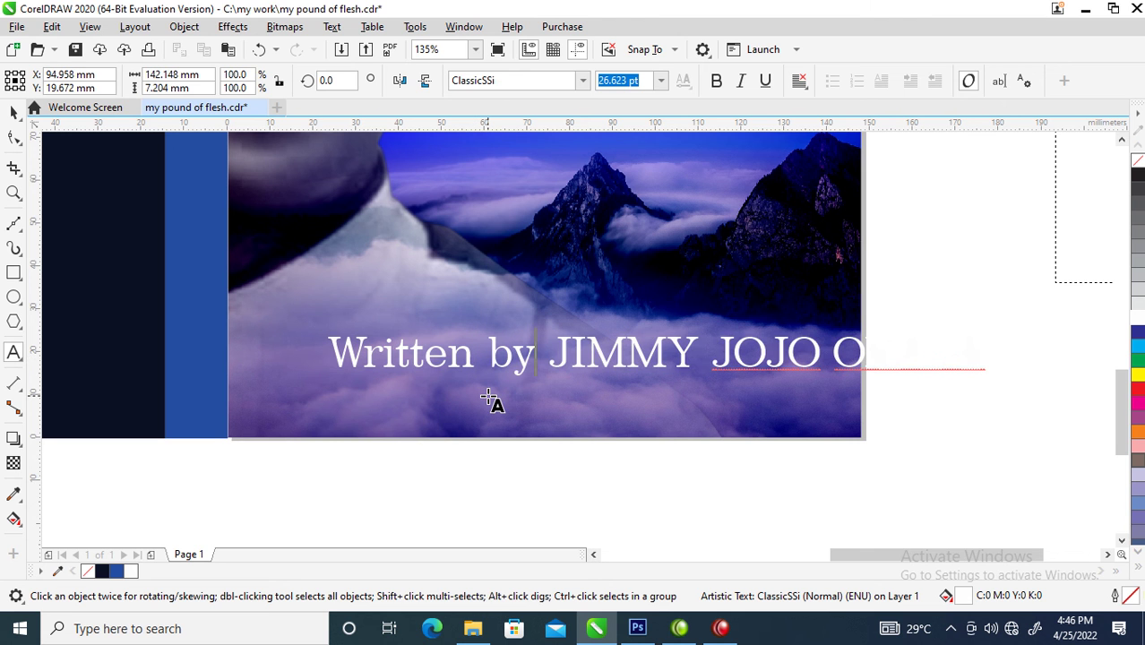
Step: Put the author's name on its own line, move the text up and break the two lines into separate objects
key("Return")
key("ctrl+space")
left_click_drag(529, 358, 583, 303)
key("ctrl+k")
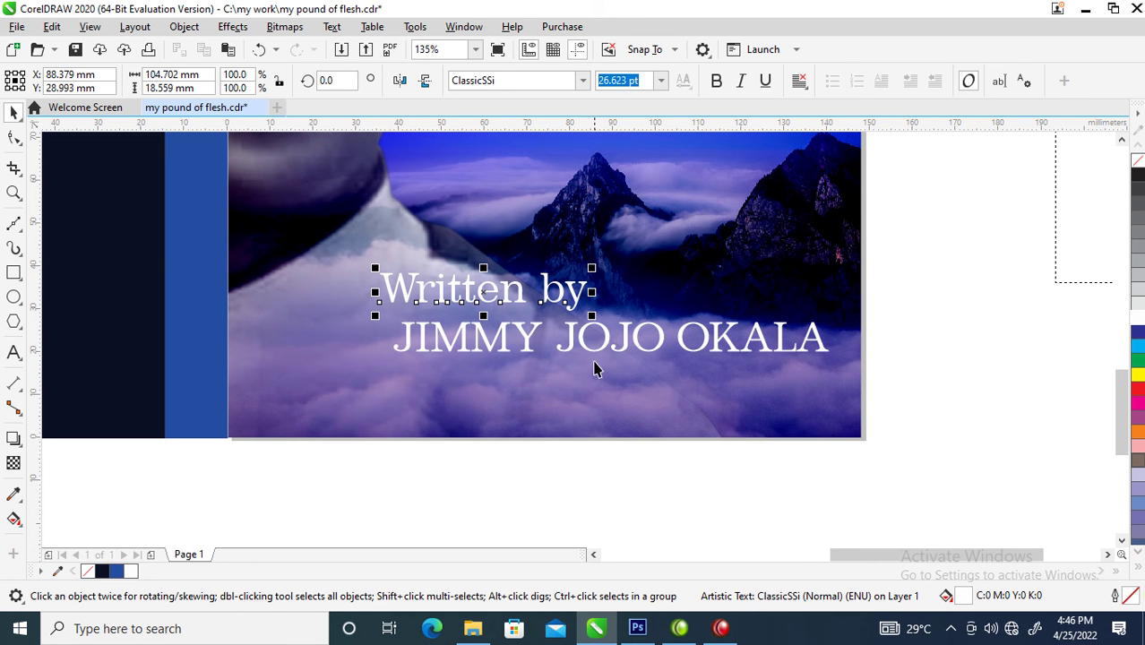
Step: Change the author's name from all capitals to Title Case
double_click(597, 353)
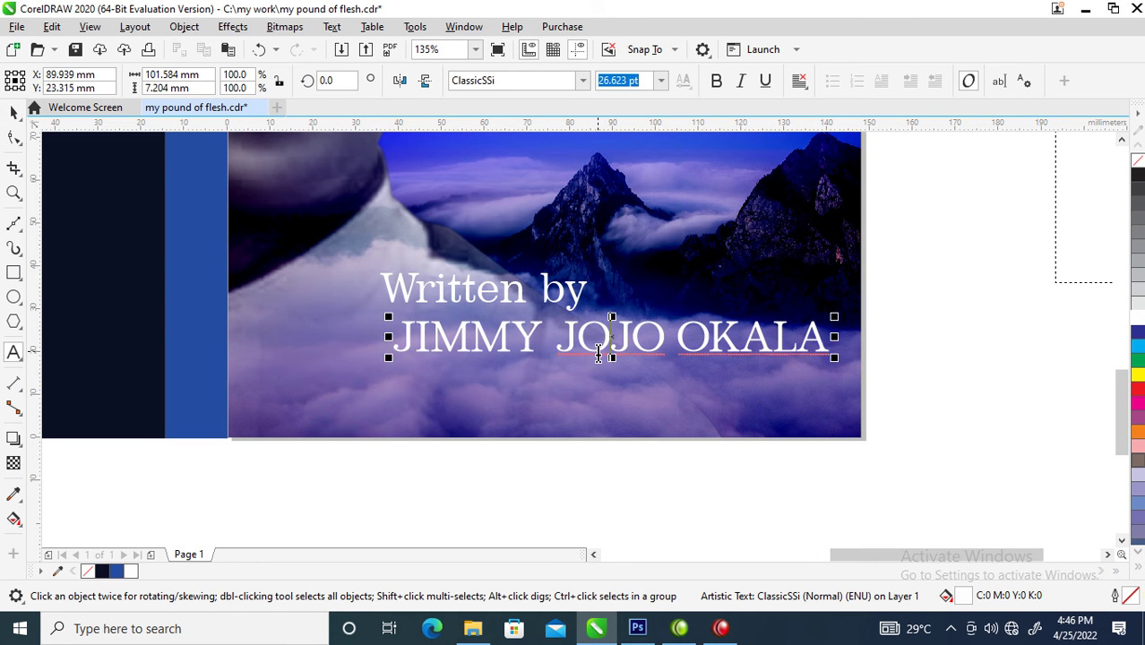
key("ctrl+a")
key("shift+F3")
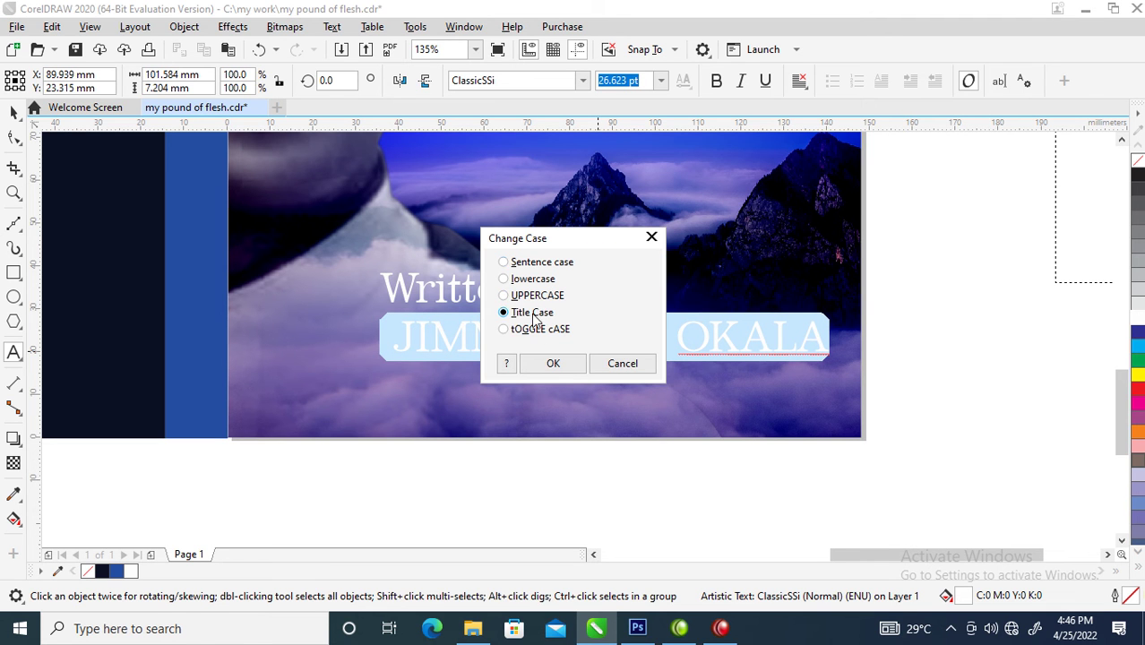
left_click(552, 363)
key("Escape")
Step: Set the author's name in the Trajan Pro font and move it slightly down and left
left_click(582, 86)
left_click(583, 82)
left_click(545, 127)
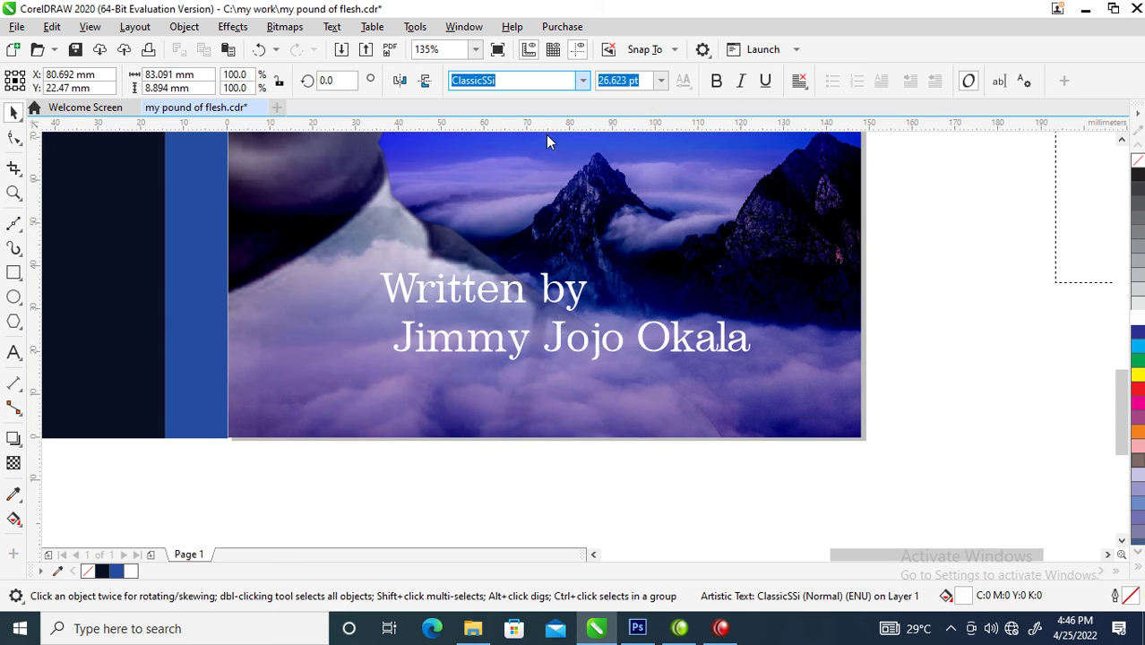
left_click_drag(581, 349, 550, 371)
Step: Scale "Written by" down to about 12.9 pt and place it just above the author's name
left_click_drag(580, 308, 633, 337)
left_click_drag(650, 295, 596, 273)
left_click_drag(583, 320, 557, 327)
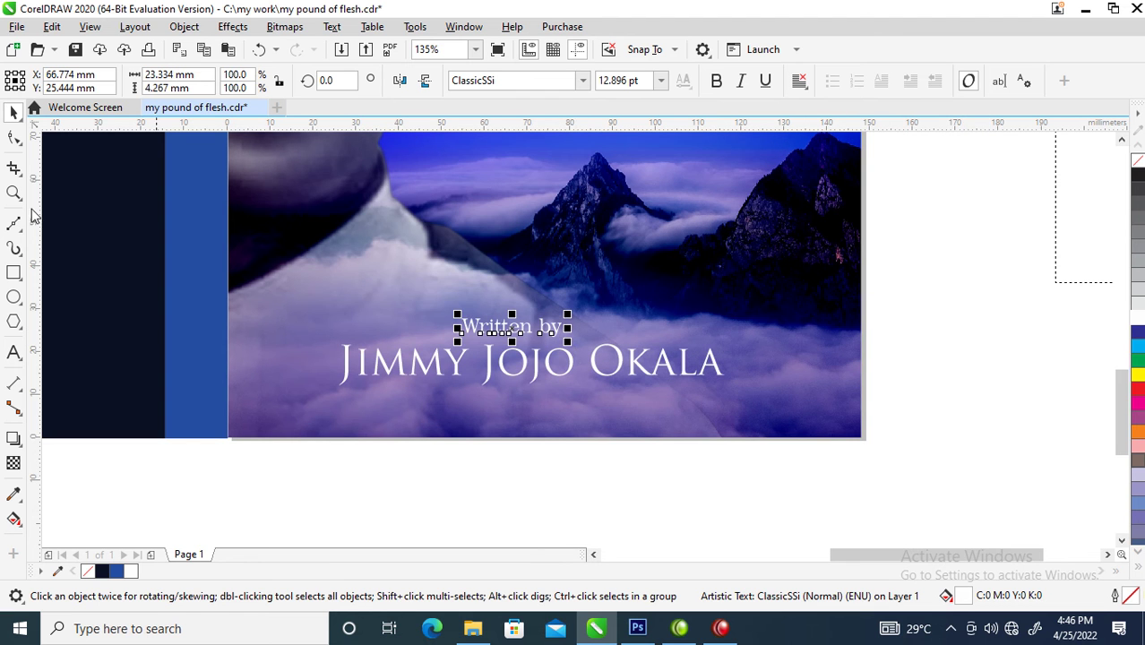
Step: Widen the letter spacing of "Written by" to roughly double the line's length
left_click(14, 137)
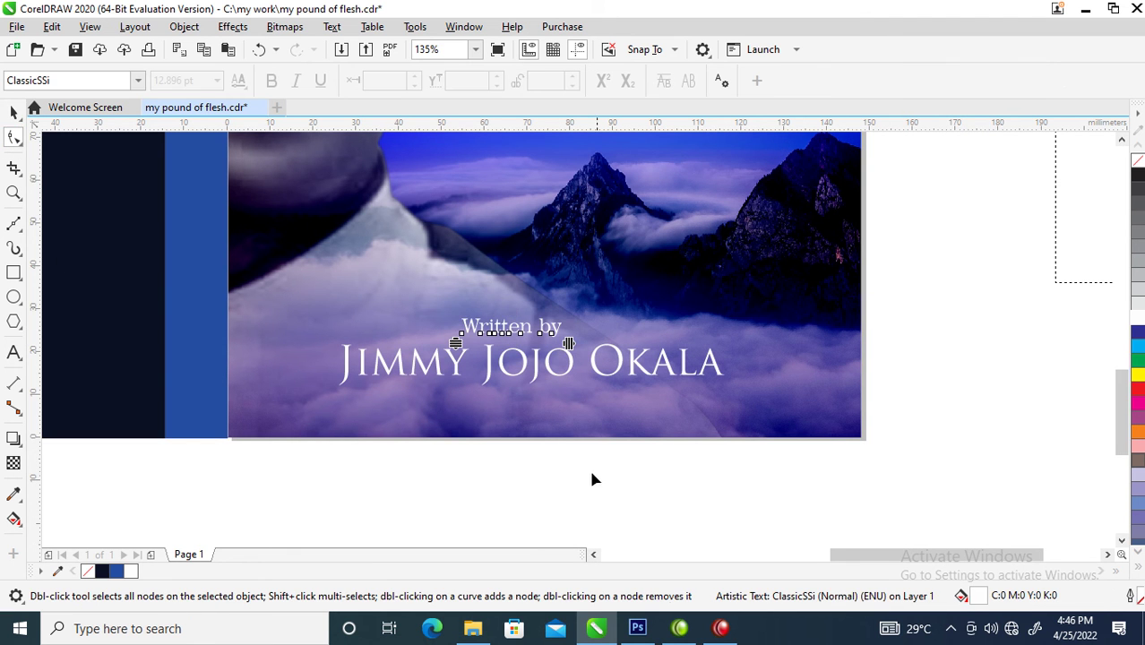
left_click_drag(570, 343, 694, 346)
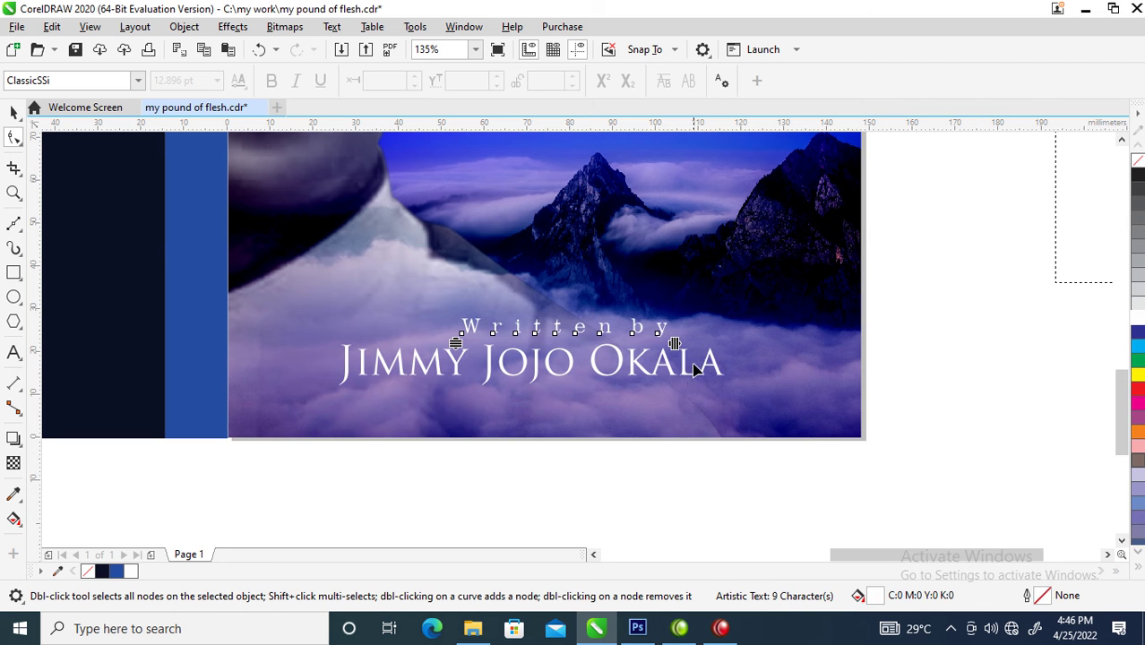
key("space")
Step: Centre "Written by" over the author's name and centre both lines horizontally on the front cover
left_click(666, 366, "shift")
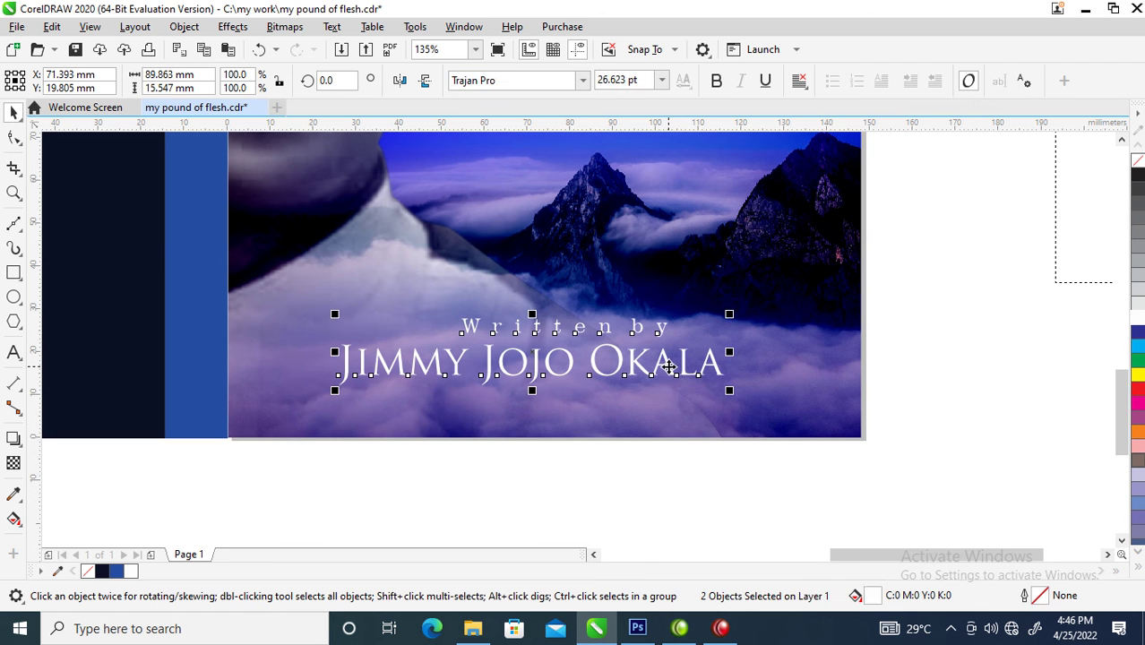
left_click_drag(630, 330, 641, 343)
left_click_drag(640, 333, 648, 335)
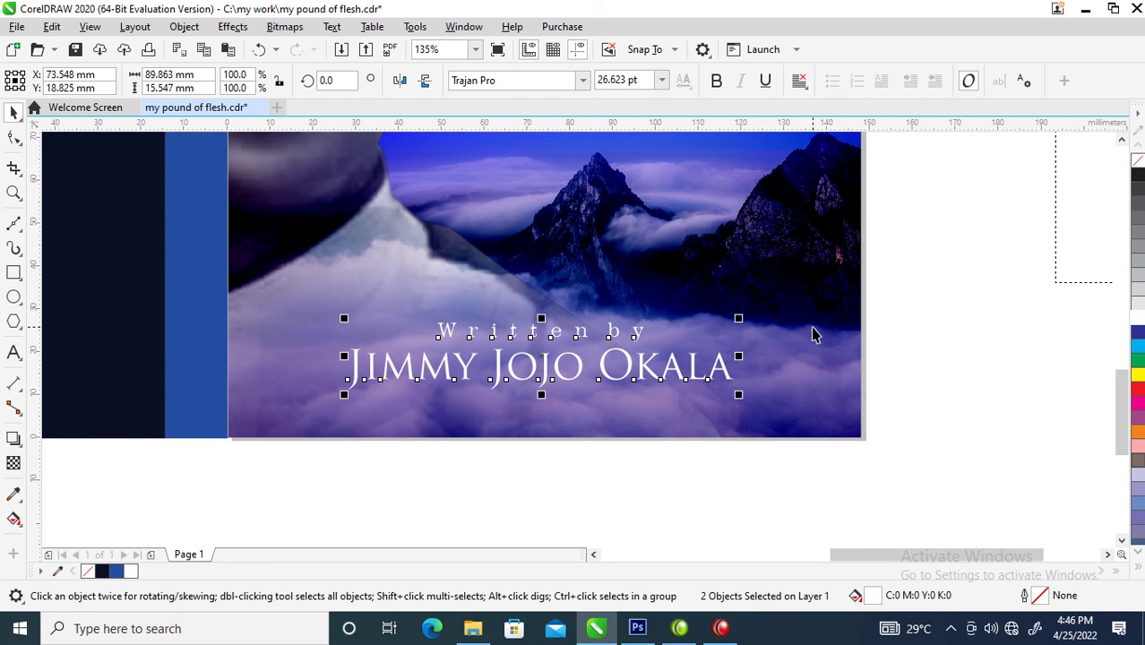
left_click(806, 332, "shift")
scroll(694, 388, "down", 5)
key("z")
left_click_drag(356, 166, 838, 408)
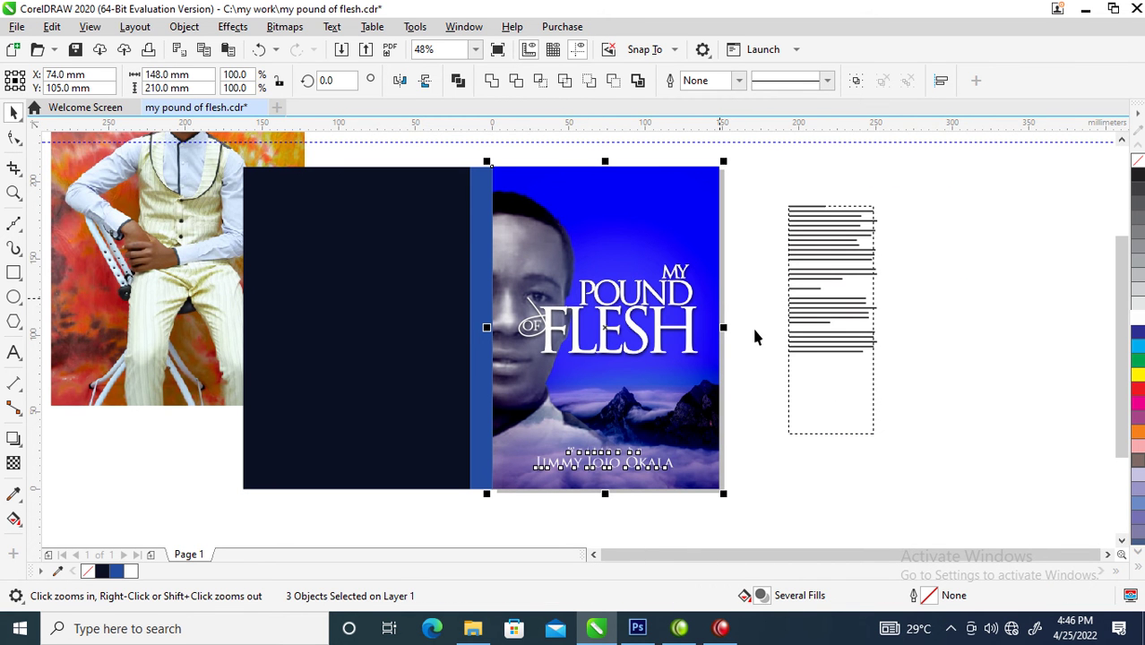
left_click(753, 287)
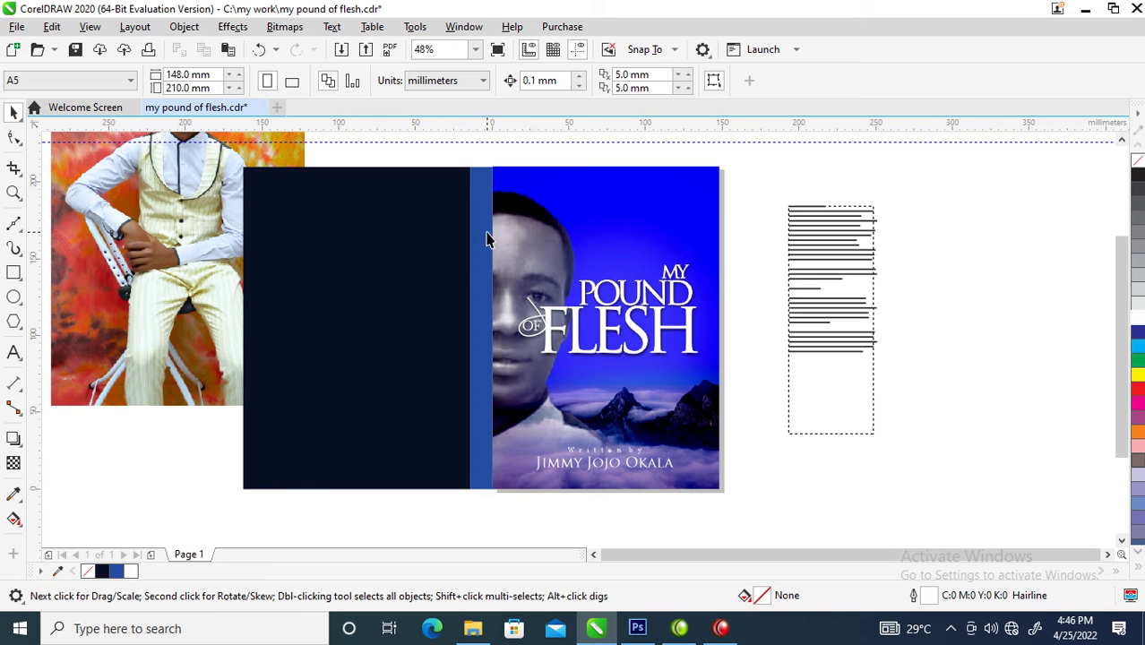
Step: Fill the back cover with the same blue as the spine, C94 M80 Y0 K0
left_click(493, 247)
left_click_drag(489, 248, 430, 222)
left_click(509, 308)
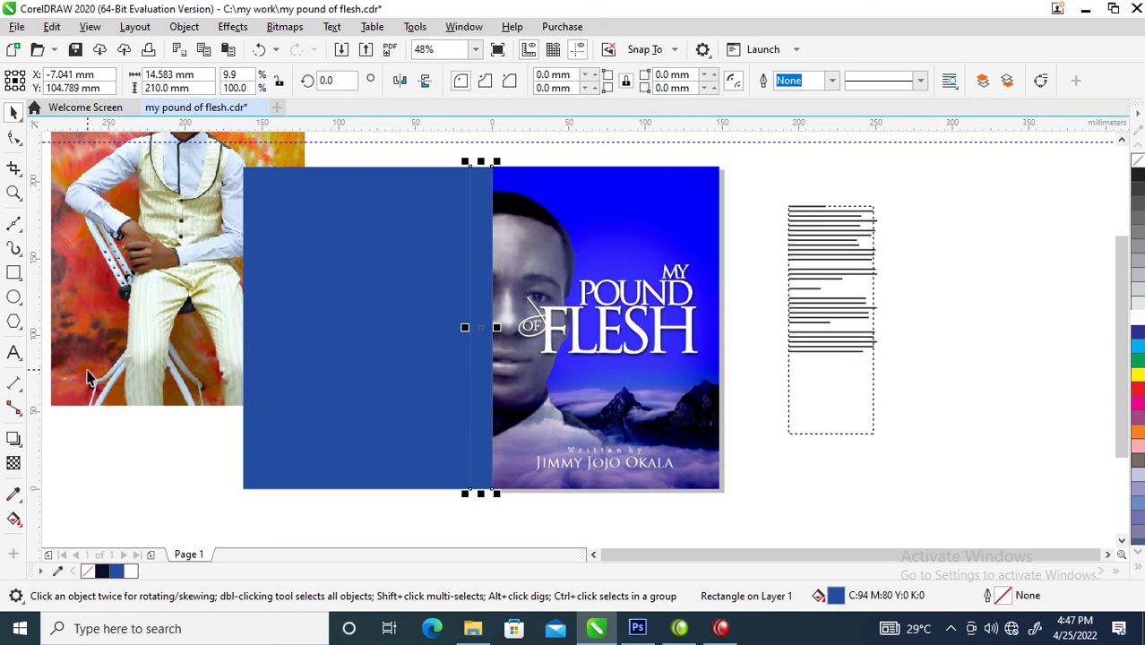
Step: Sample the blue near the front cover's upper edge with the Color Eyedropper and apply it to the back cover
left_click(13, 493)
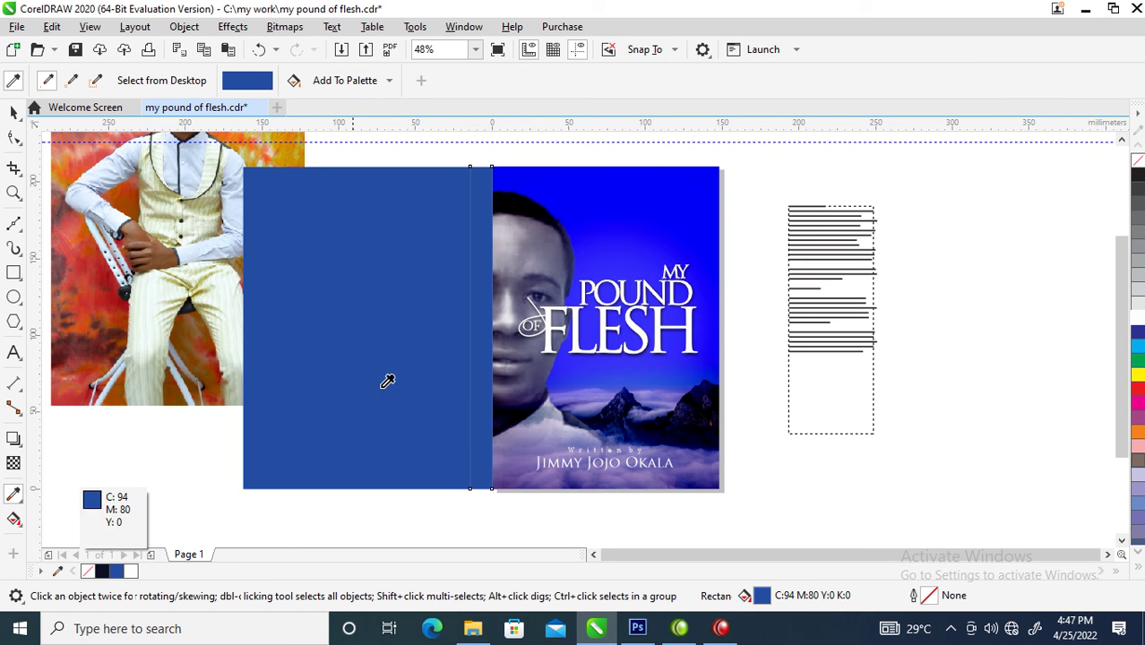
left_click(614, 193)
left_click(328, 304)
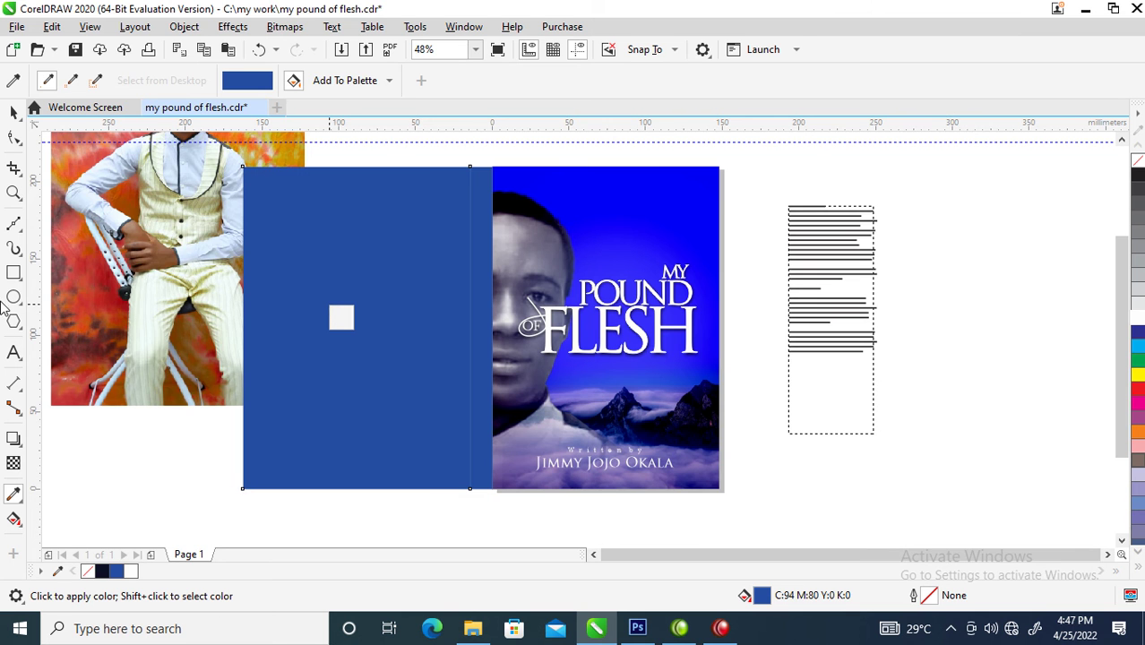
left_click(14, 112)
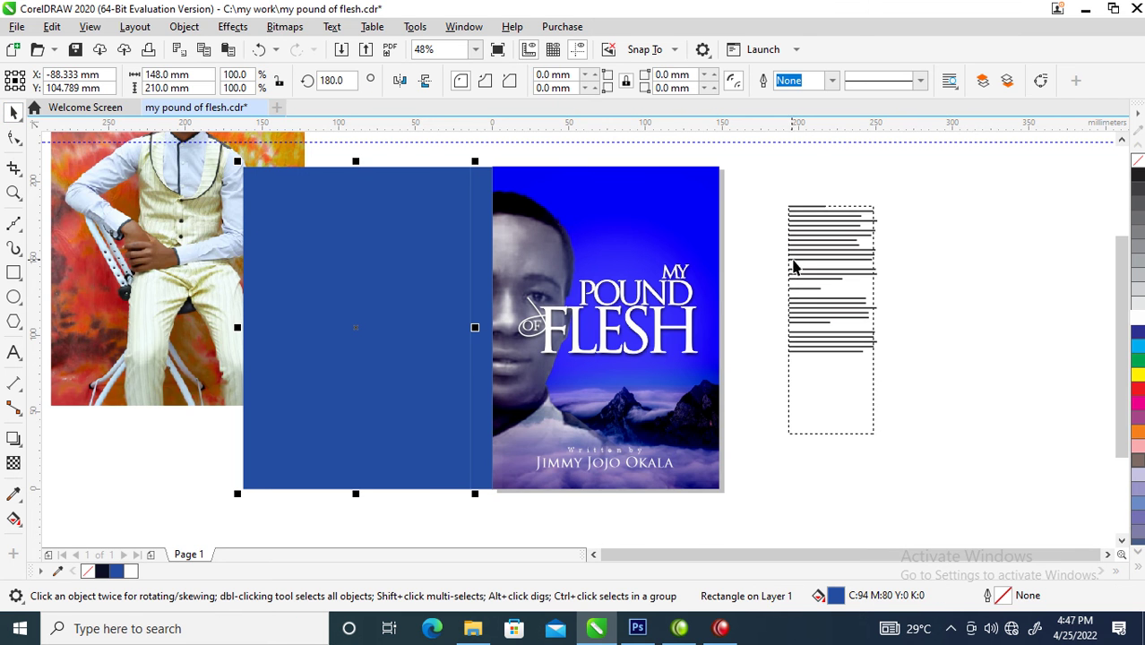
Step: Place a copy of the front cover's PowerClip artwork beside the cover and extract its contents
left_click_drag(658, 254, 953, 191)
left_click(1004, 223)
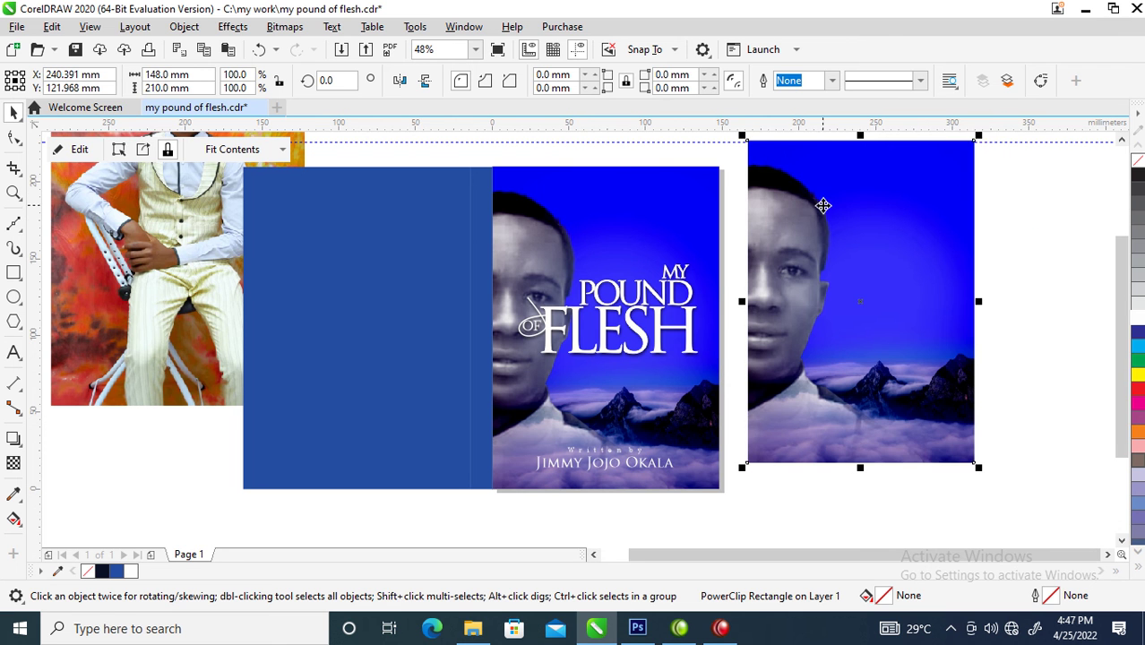
right_click(834, 168)
left_click(903, 97)
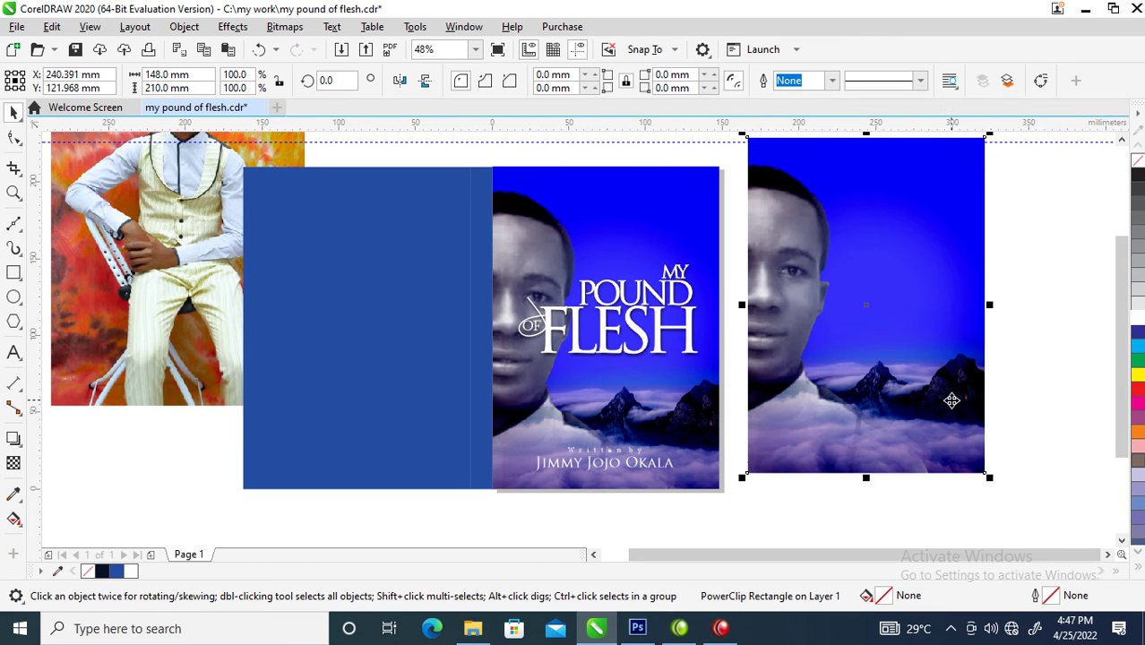
Step: Try converting the extracted artwork to a CMYK bitmap at 300 dpi
left_click(842, 306)
key("alt+b")
key("Return")
key("Return")
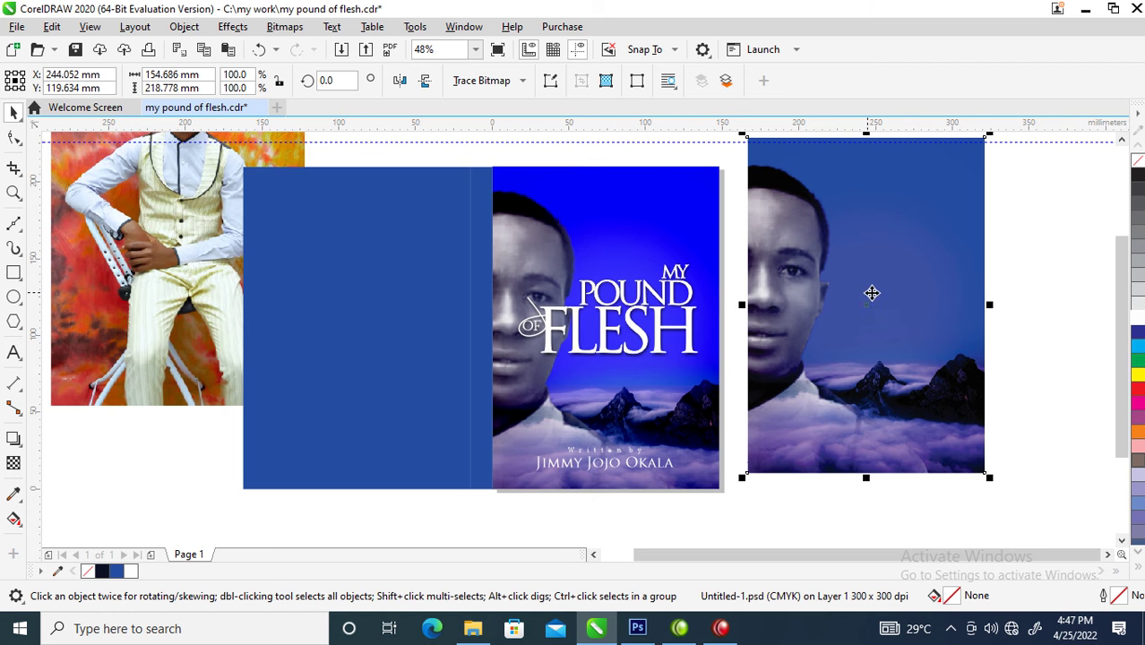
key("ctrl+z")
Step: Undo the CMYK conversion of the extracted artwork and convert it to an RGB Color (24-bit) bitmap at 300 dpi
key("alt+b")
key("Return")
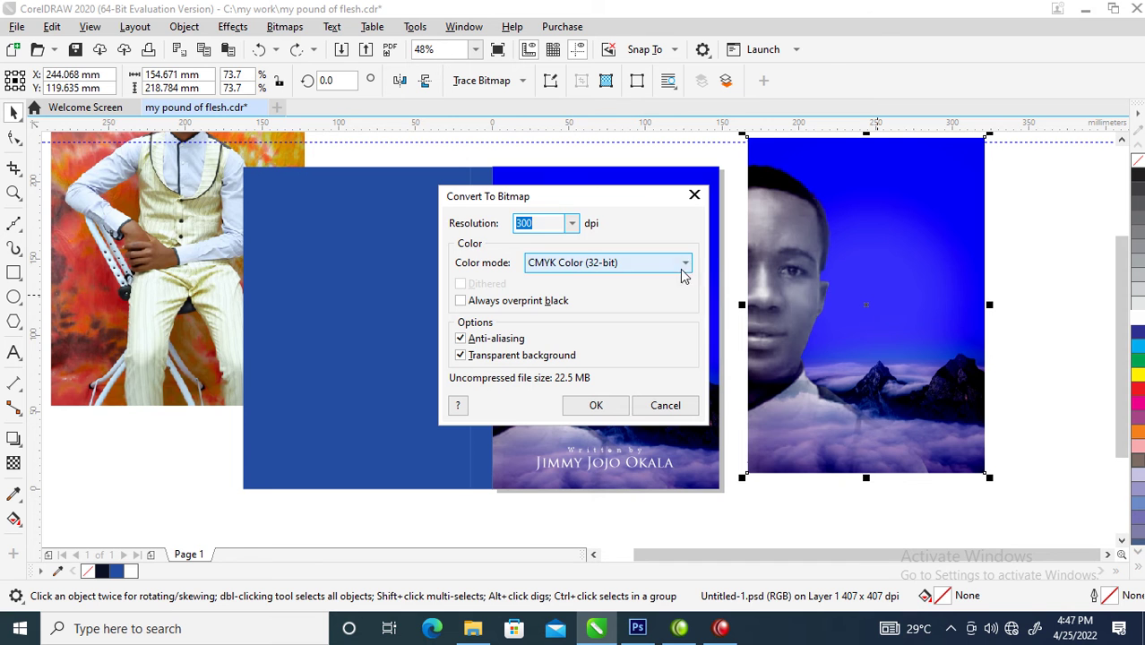
left_click(678, 270)
left_click(647, 327)
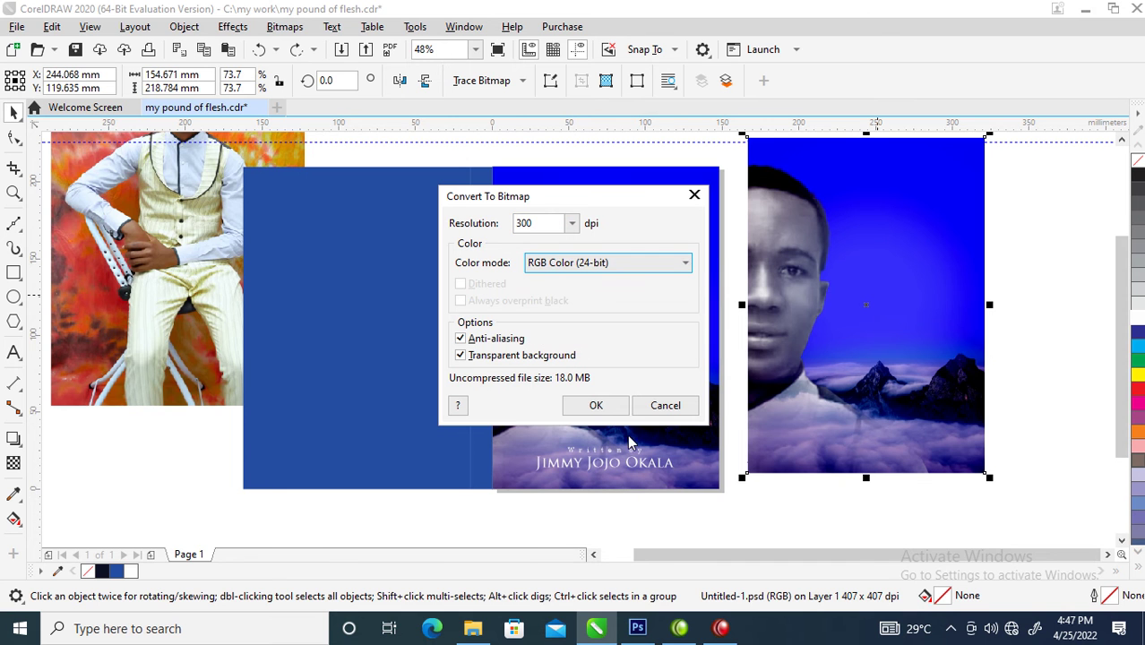
left_click(591, 407)
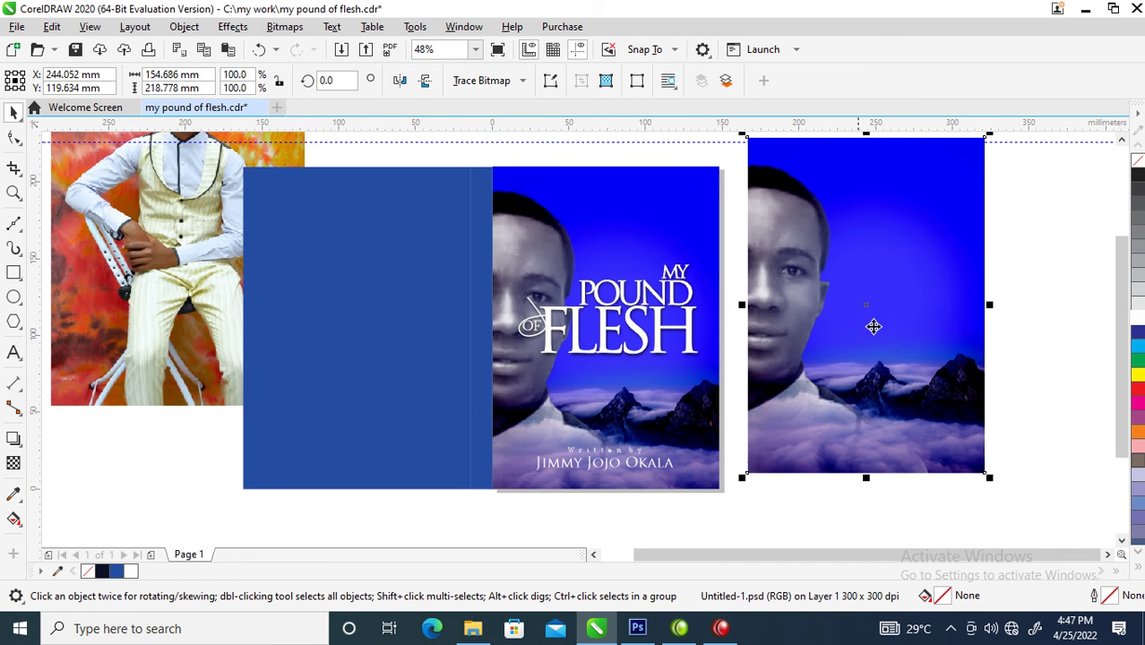
Step: Sample the bright blue near the upper edge of the converted artwork and apply it to the back cover and spine
left_click(11, 494)
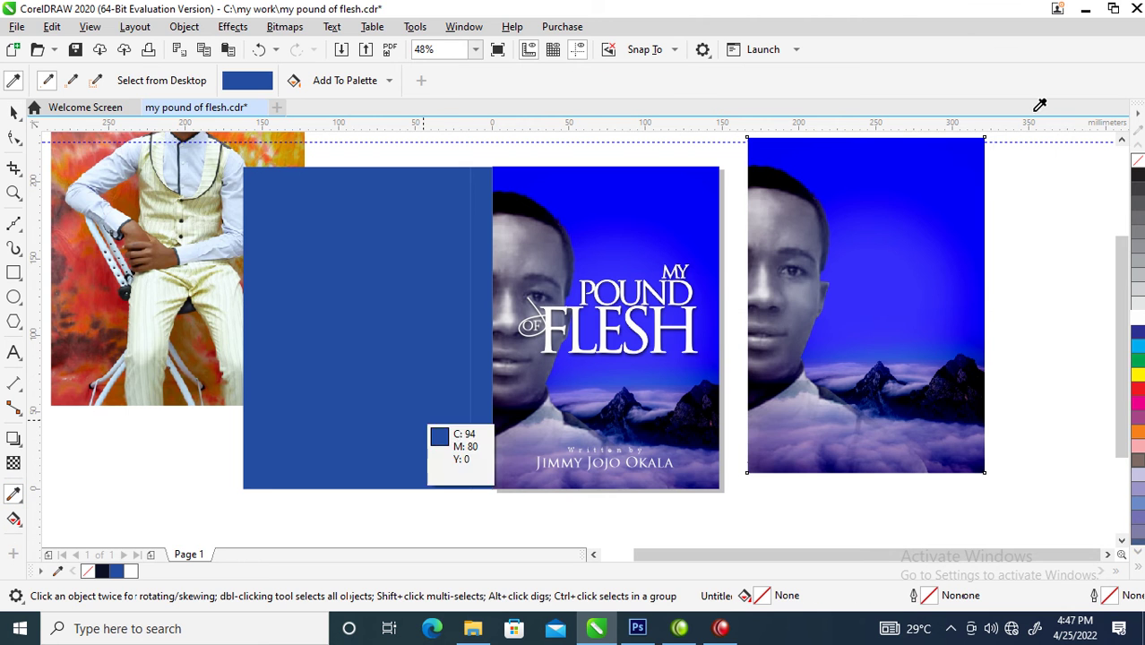
left_click(972, 188)
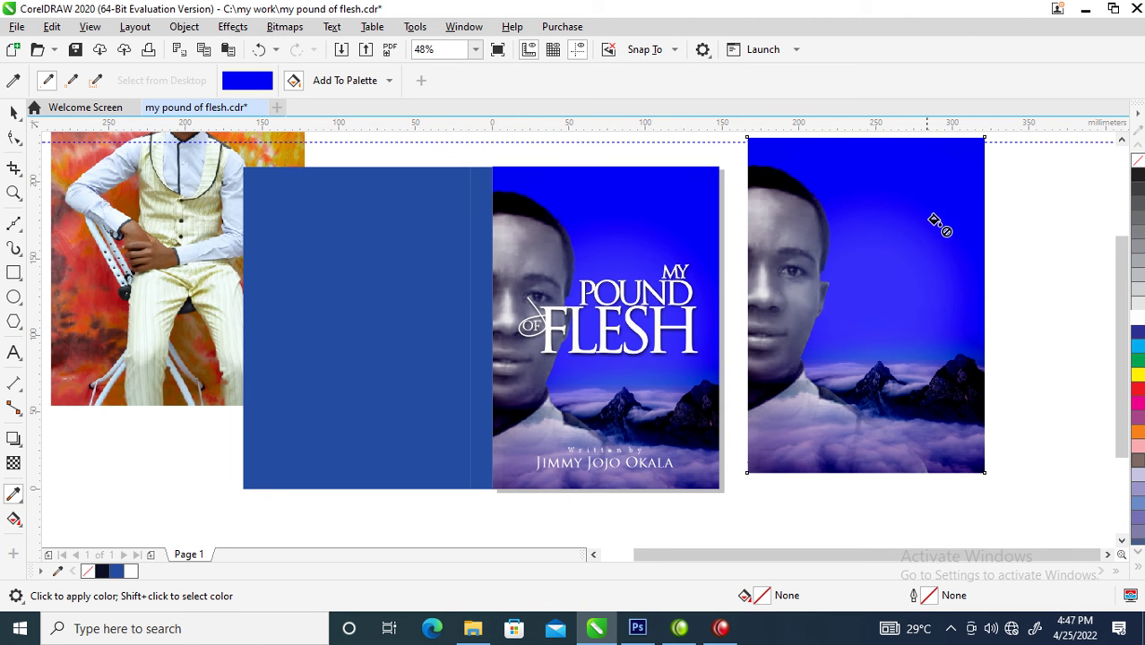
left_click(432, 282)
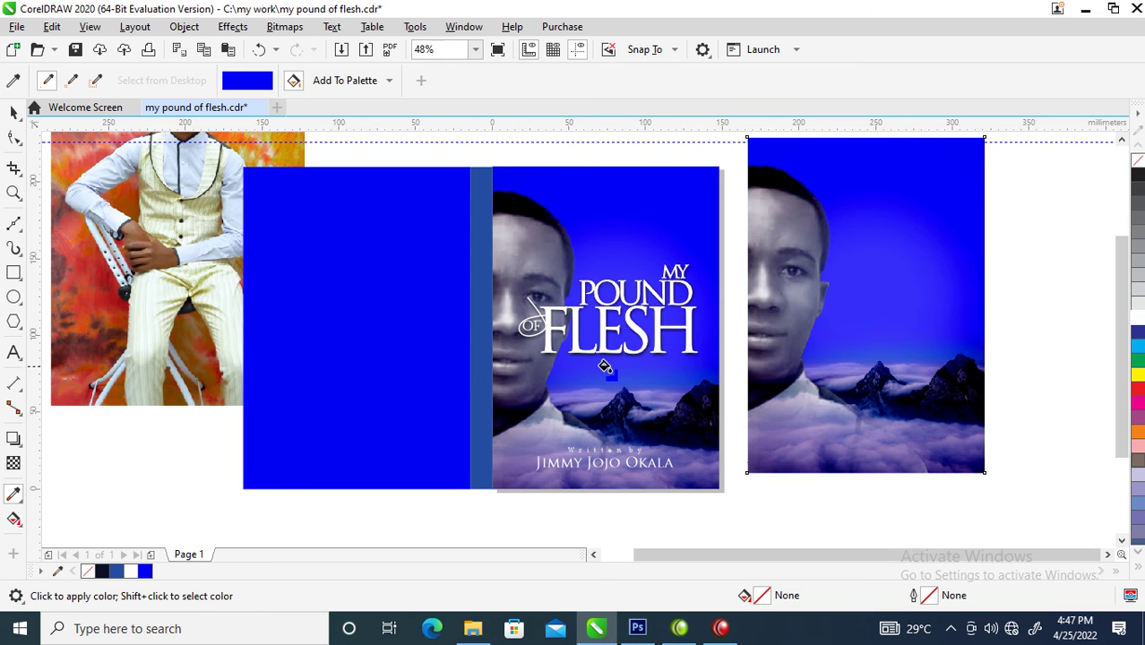
left_click(479, 267)
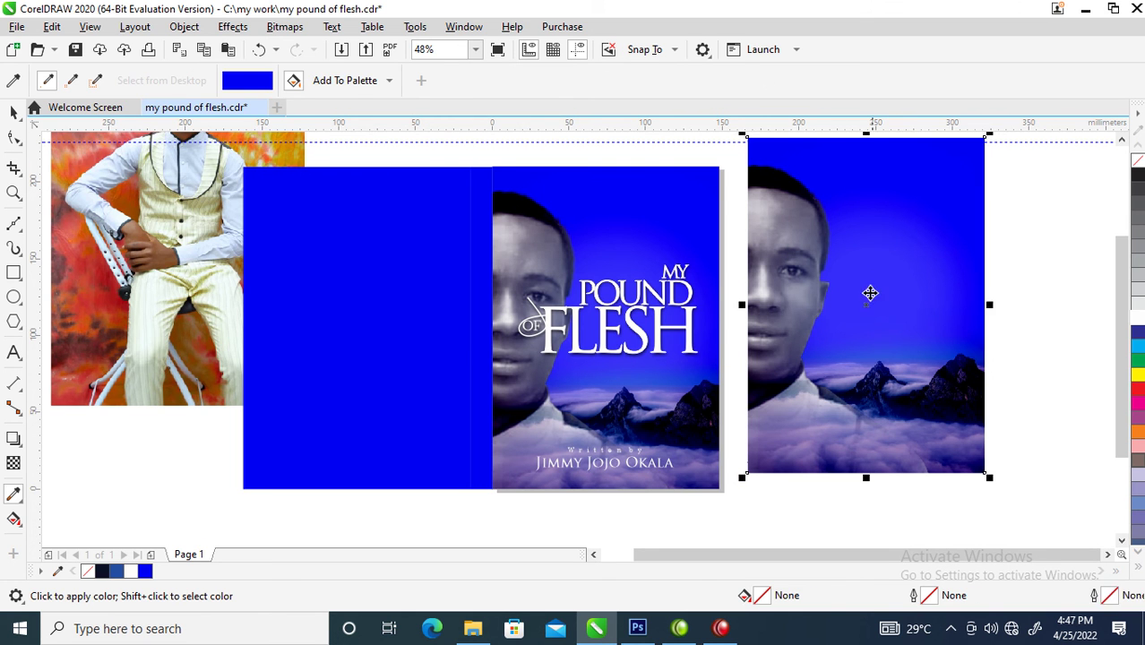
Step: Delete the converted artwork copy and the empty PowerClip frame beside the cover
key("space")
left_click(849, 342)
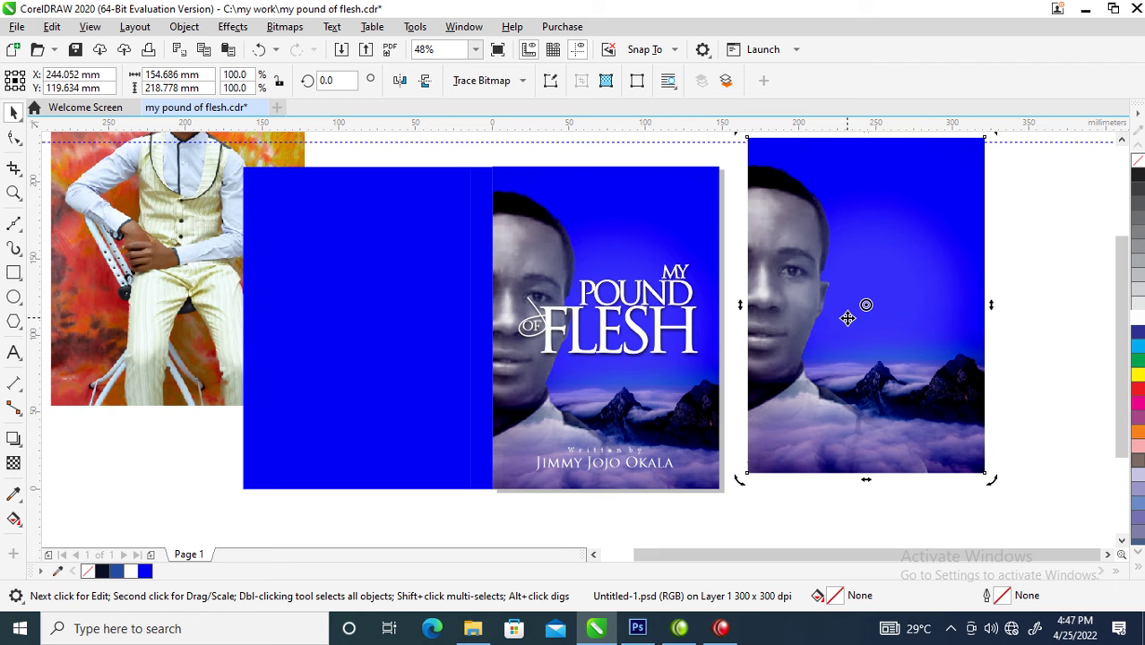
key("Delete")
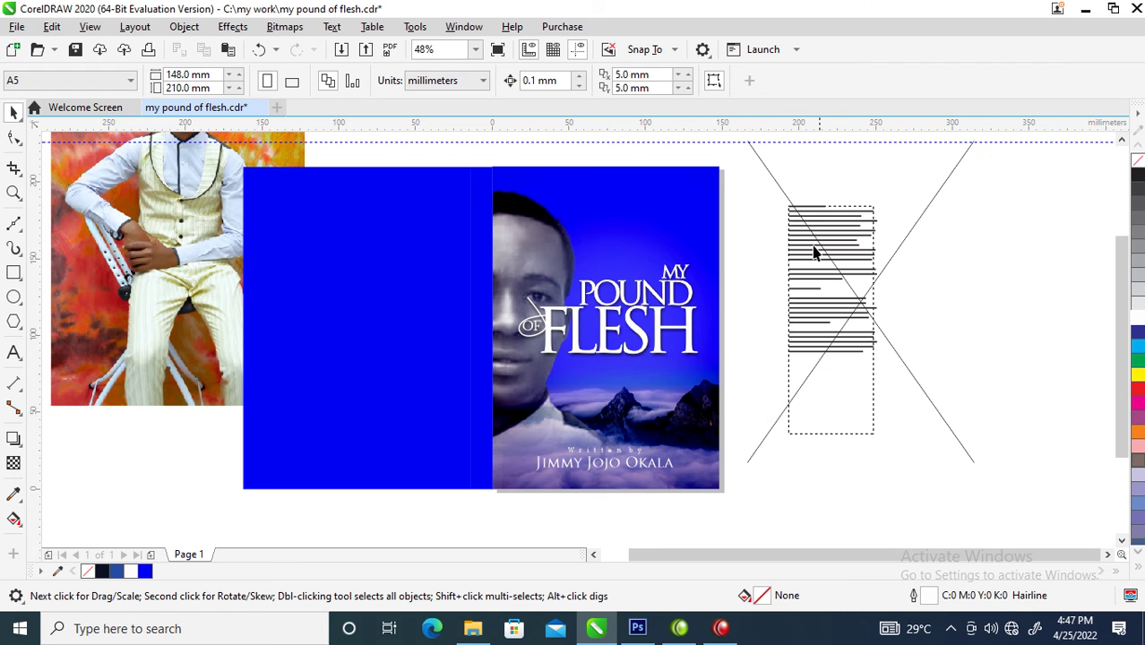
left_click(968, 179)
key("Delete")
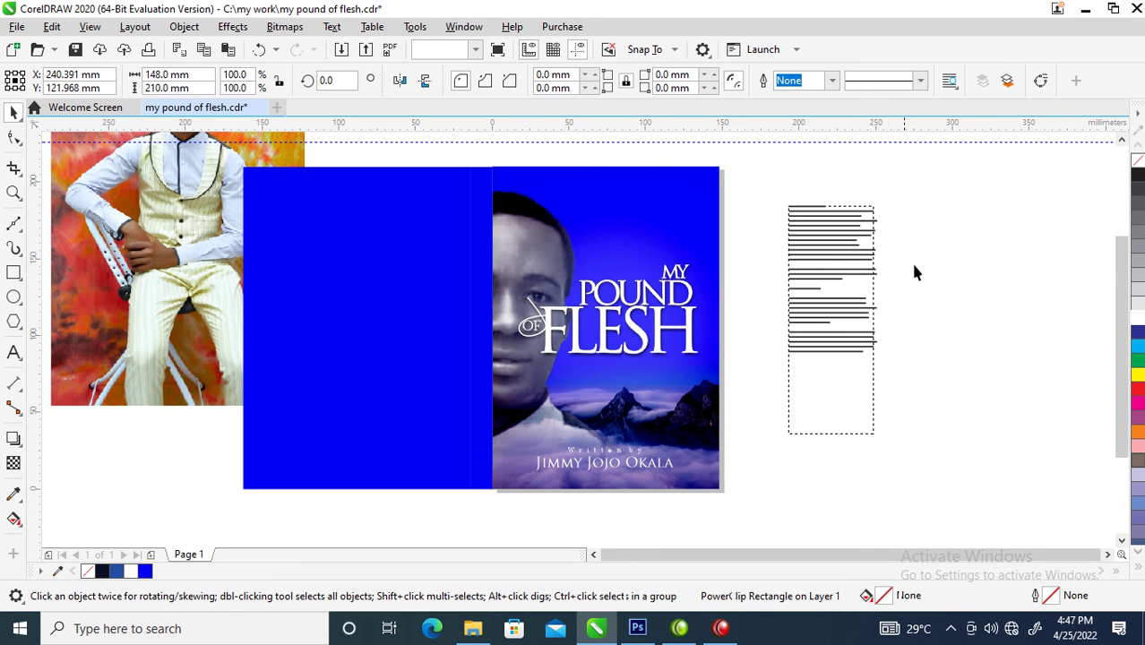
Step: Move the author and book description text frame onto the back cover and fill the text white
left_click_drag(839, 261, 376, 272)
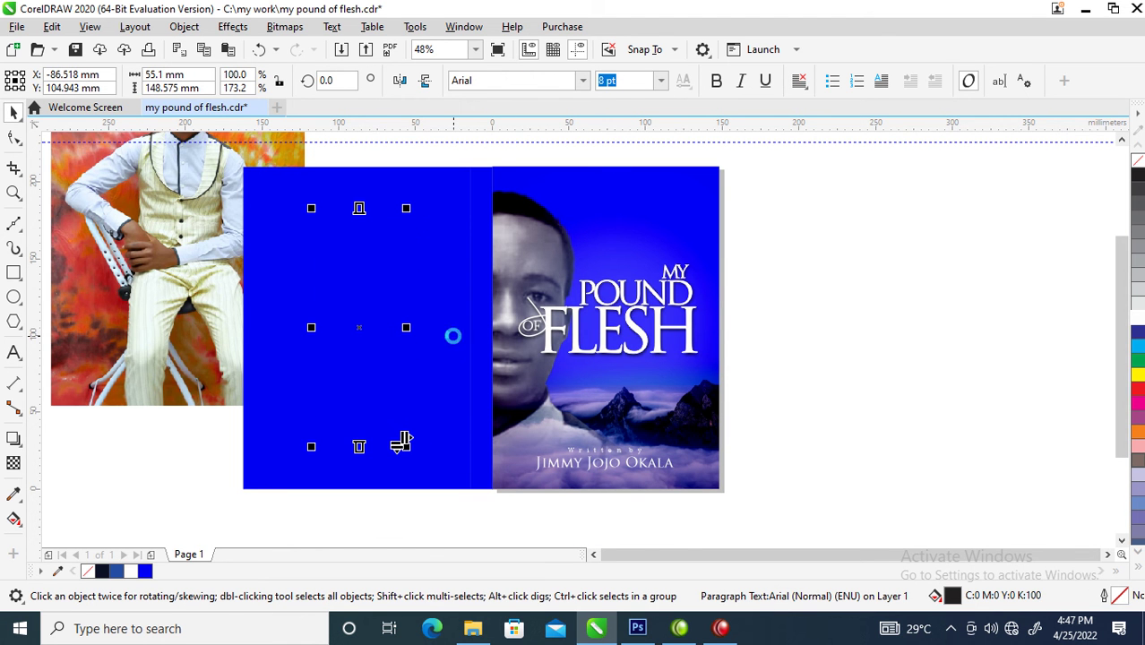
left_click_drag(208, 154, 738, 454)
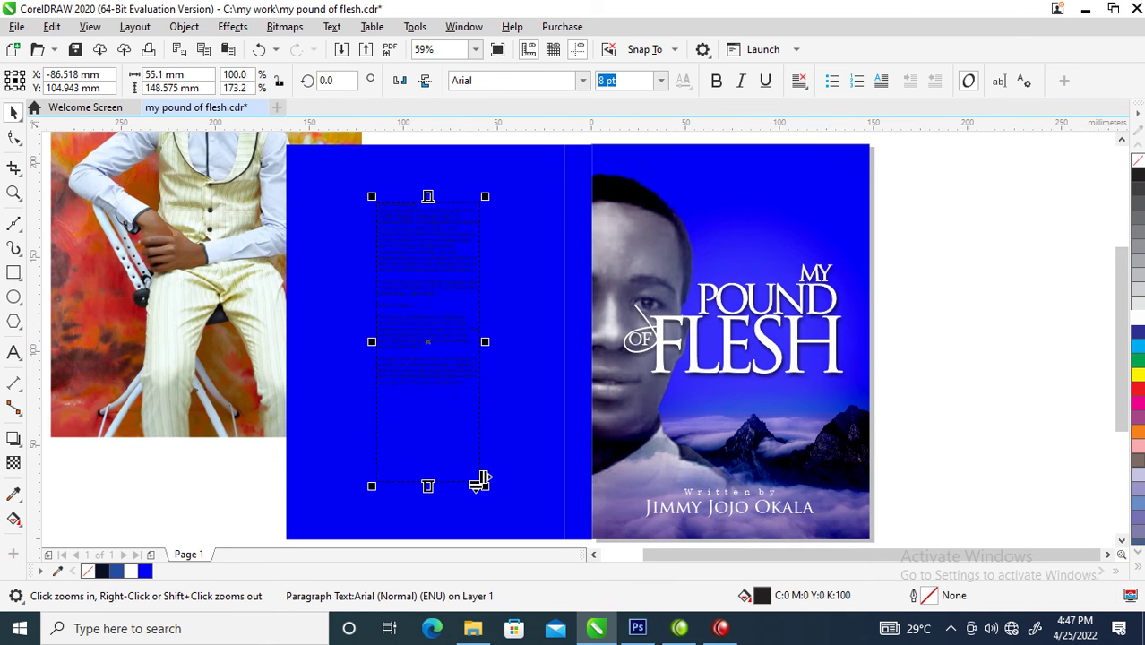
left_click(1139, 318)
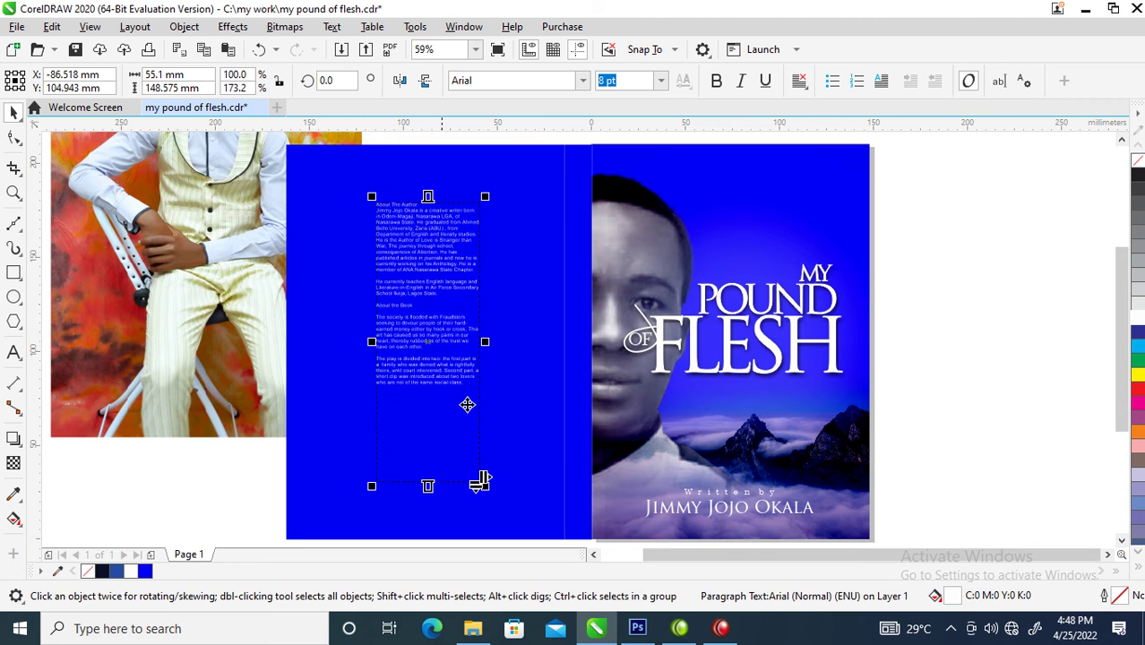
Step: Set the back cover text in the ClassicSSi font with Full Justify alignment
key("z")
left_click_drag(286, 176, 650, 439)
left_click_drag(401, 154, 772, 459)
left_click(583, 82)
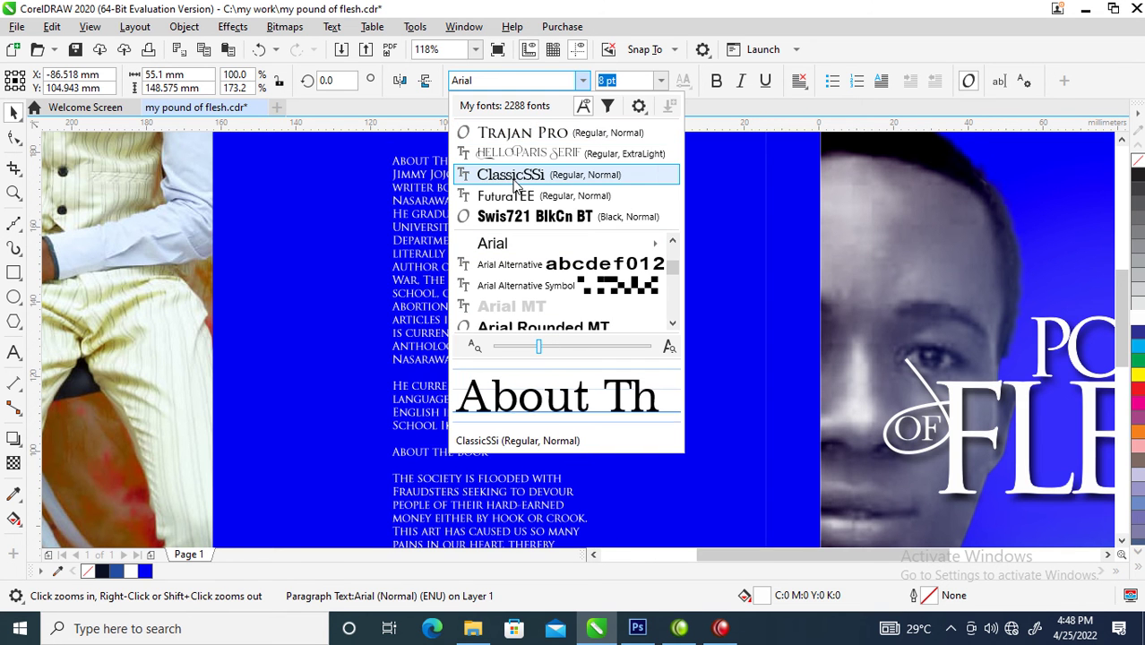
left_click(513, 176)
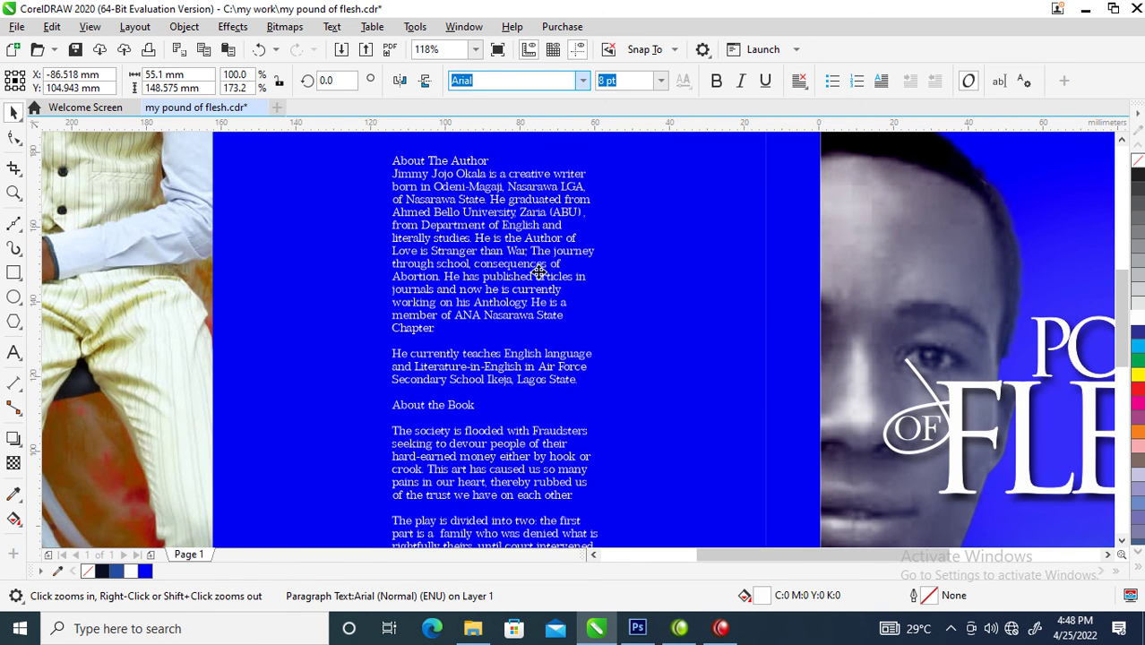
left_click(799, 83)
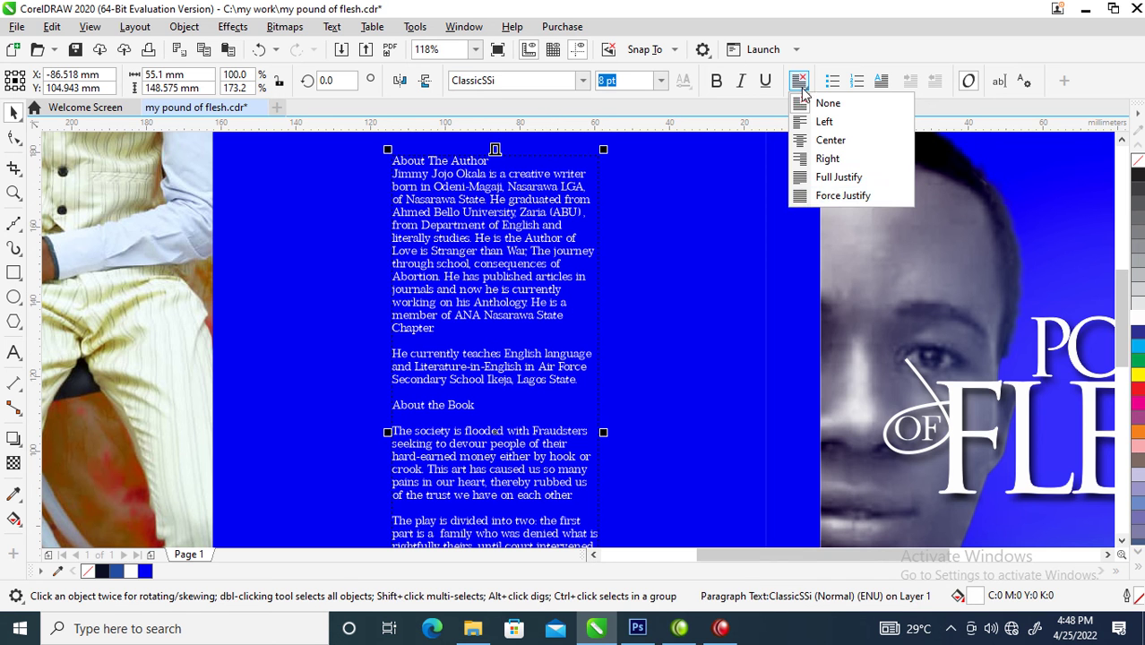
left_click(830, 176)
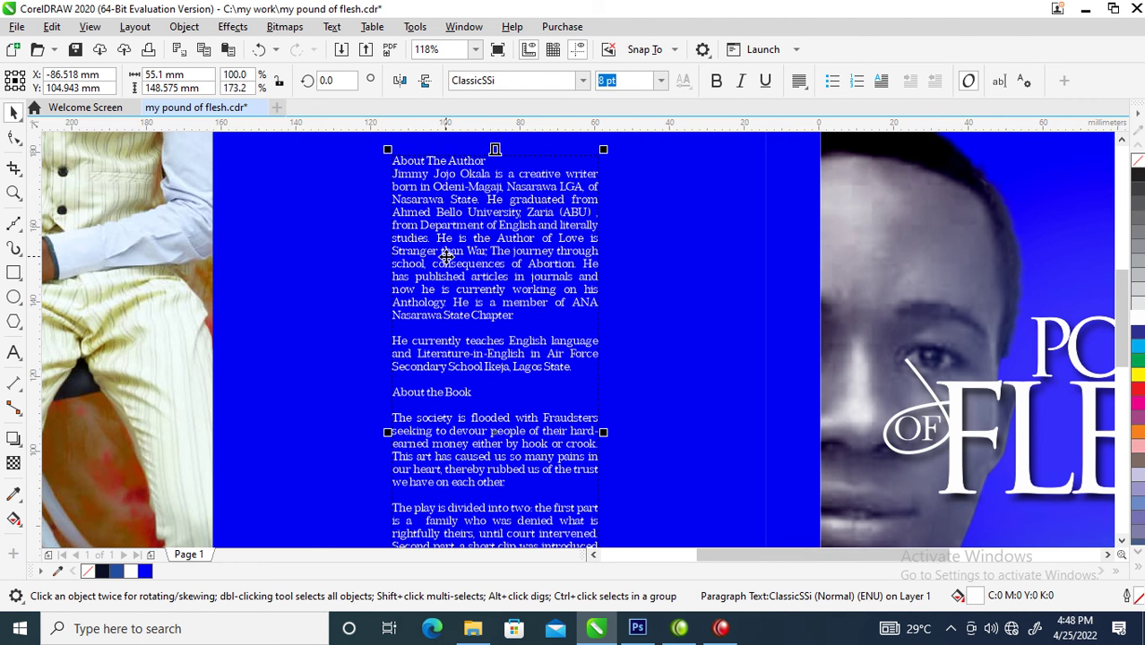
Step: Insert a blank line after the "About The Author" heading in the back cover text
scroll(445, 256, "down", 3)
left_click_drag(324, 166, 689, 385)
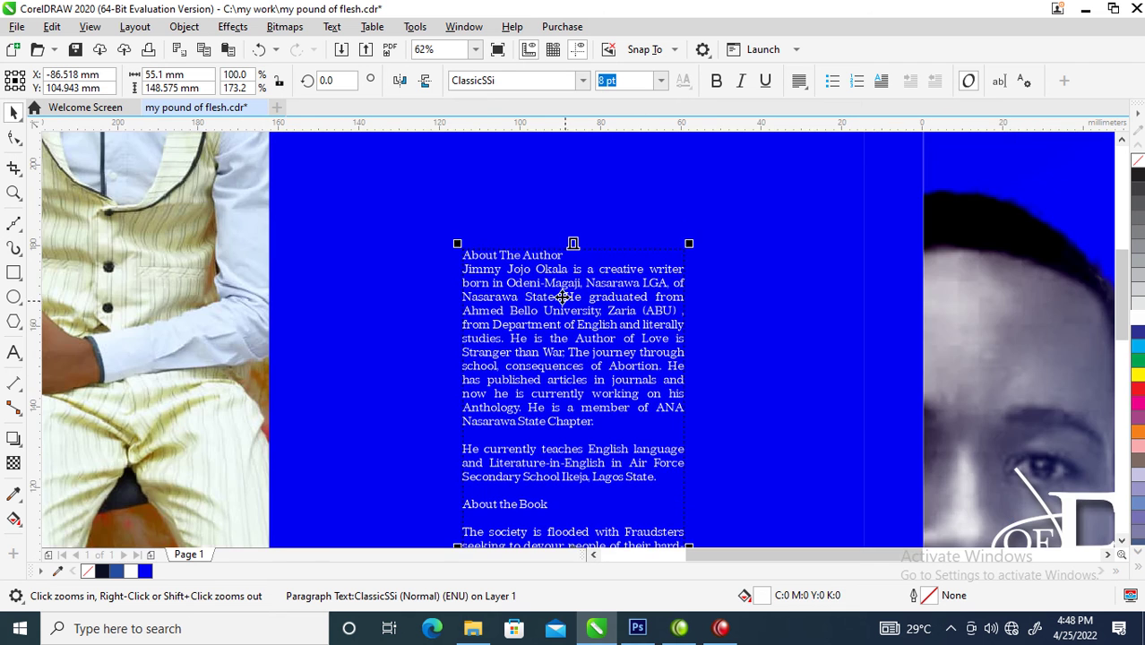
left_click_drag(433, 200, 763, 329)
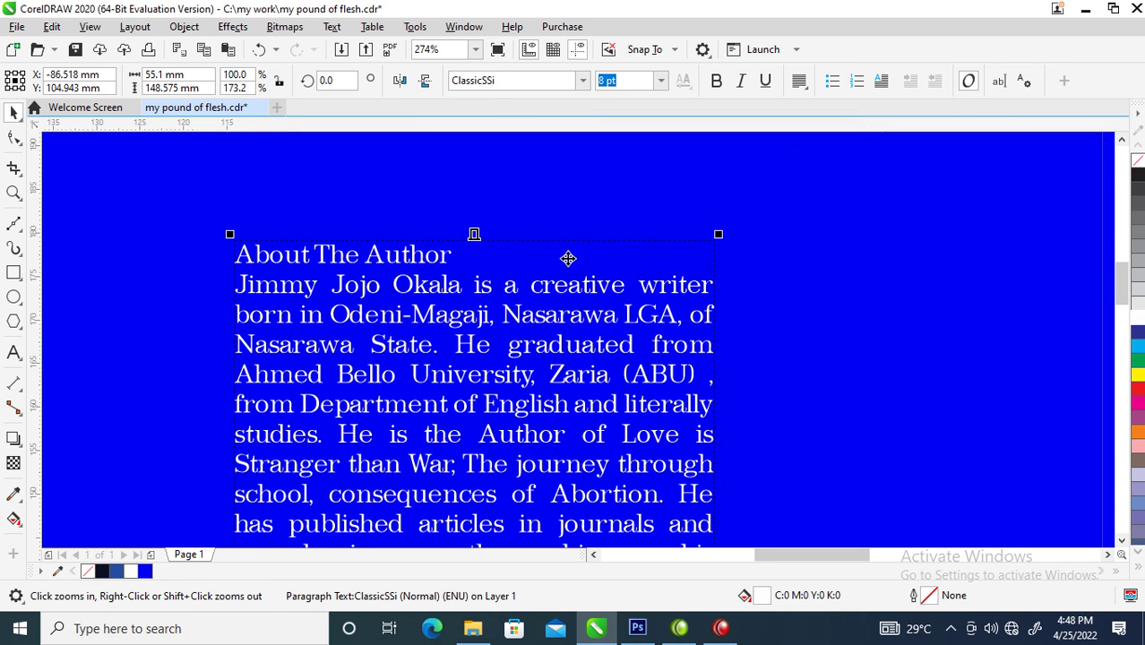
double_click(513, 255)
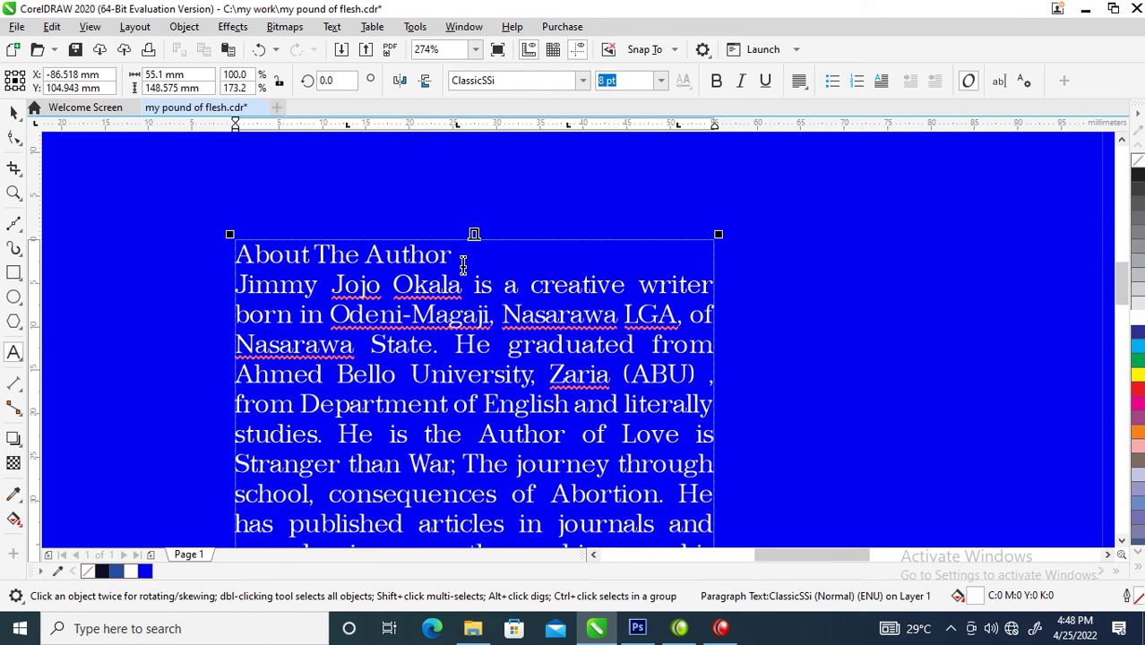
key("Return")
Step: Set the "About The Author" heading in the FuturaTEE font
triple_click(278, 261)
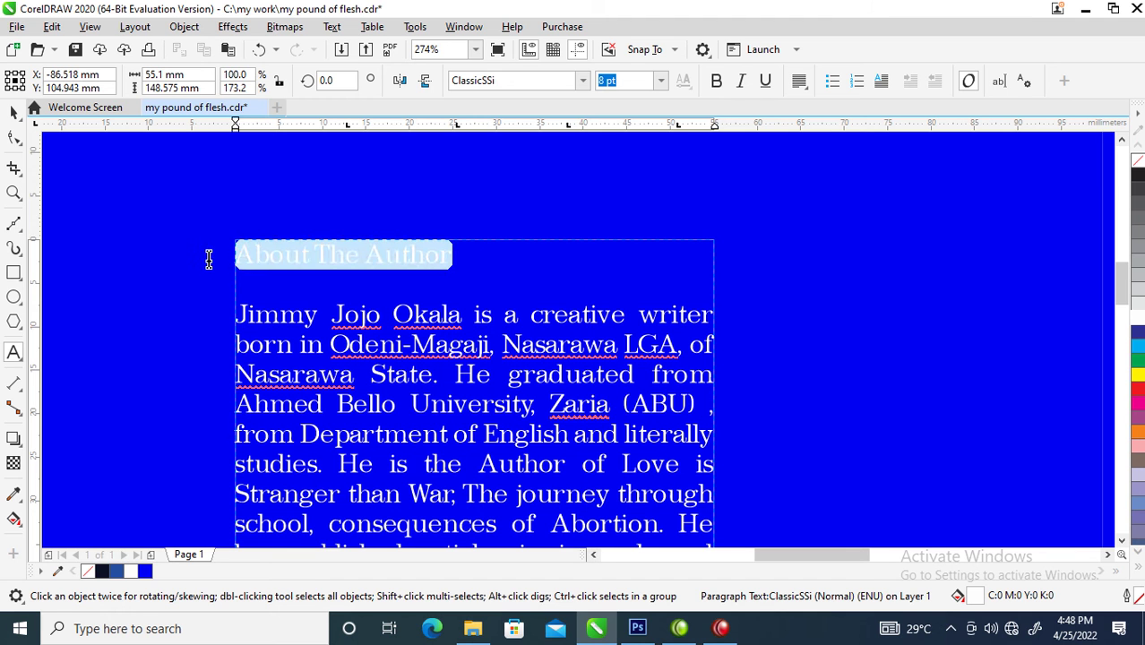
left_click(717, 82)
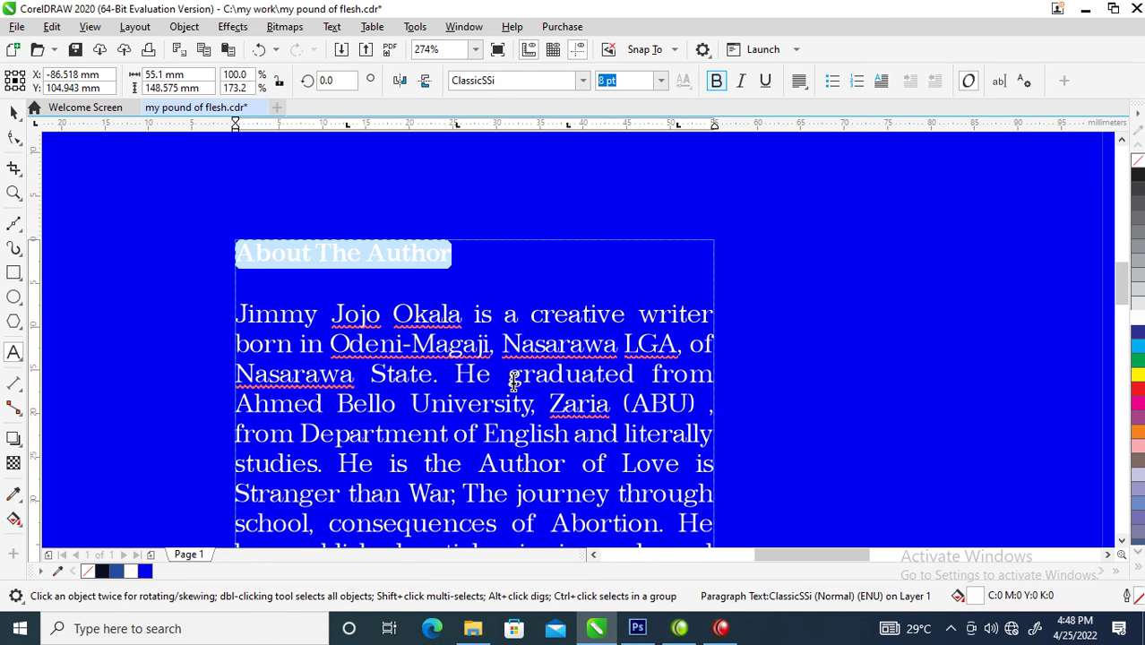
left_click(582, 81)
key("Up")
left_click(512, 197)
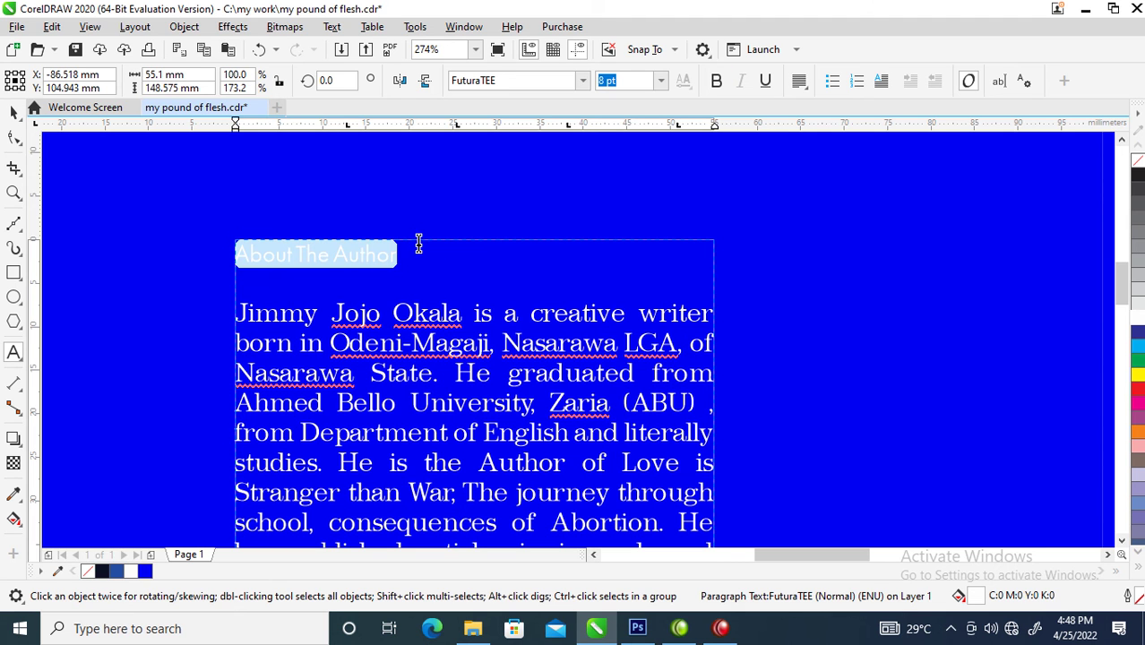
Step: Make the word "Author" bold in the "About The Author" heading
left_click(333, 254)
left_click_drag(333, 254, 434, 254)
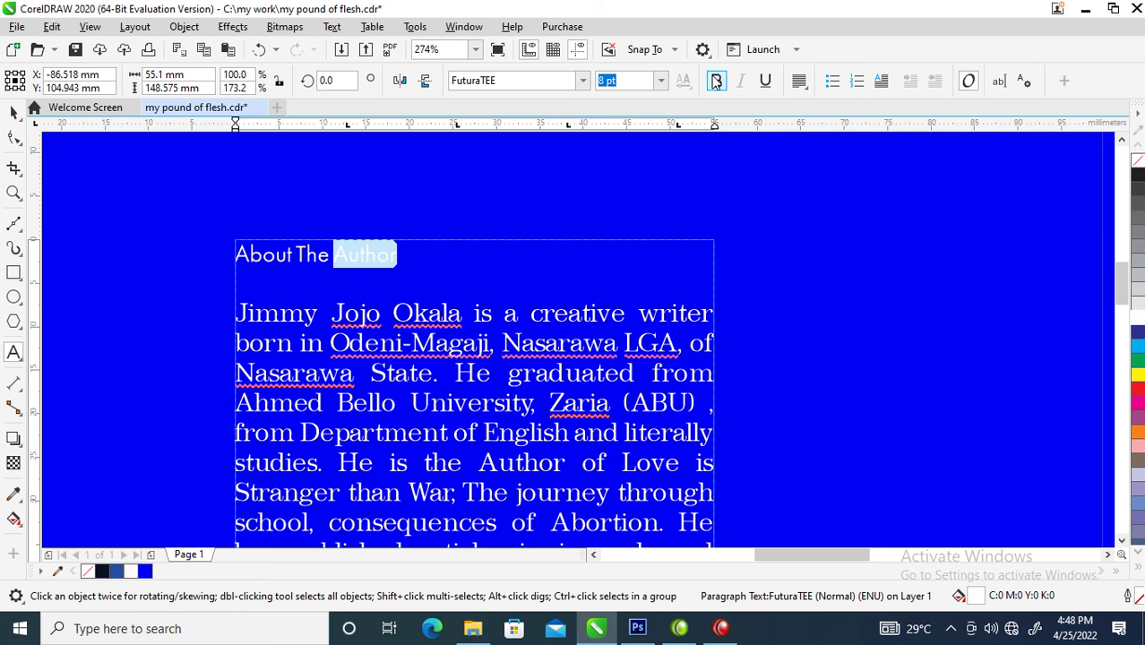
left_click(715, 80)
left_click(470, 281)
left_click(385, 313)
Step: Set the "About the Book" heading in the FuturaTEE font
scroll(385, 315, "down", 3)
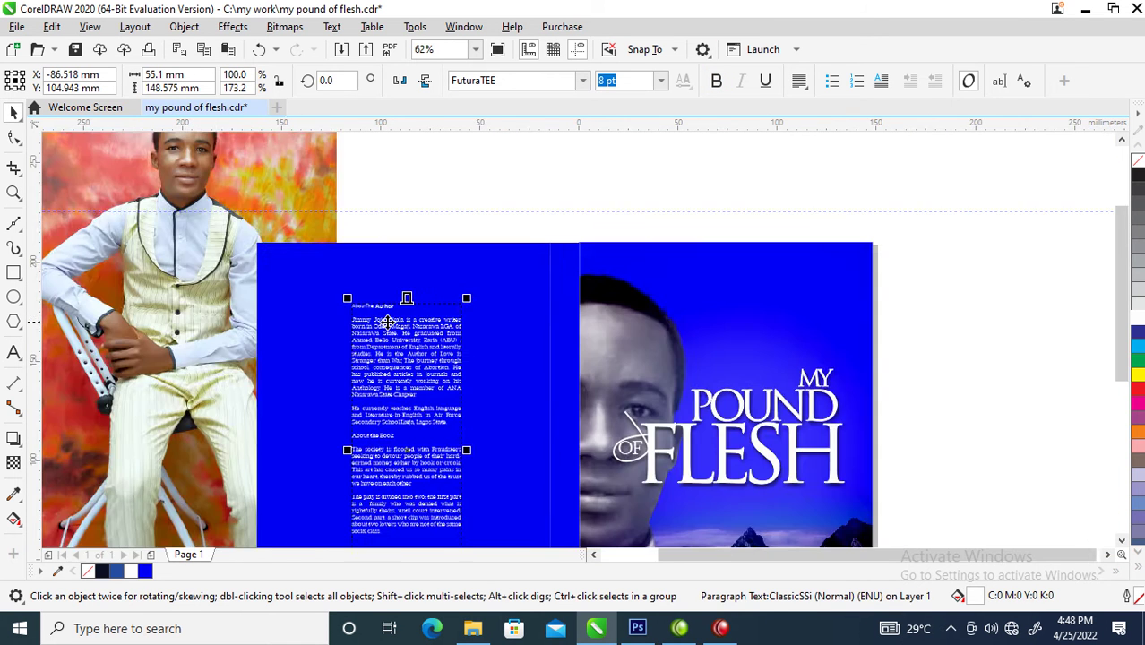
scroll(387, 322, "down", 2)
key("z")
left_click(426, 452)
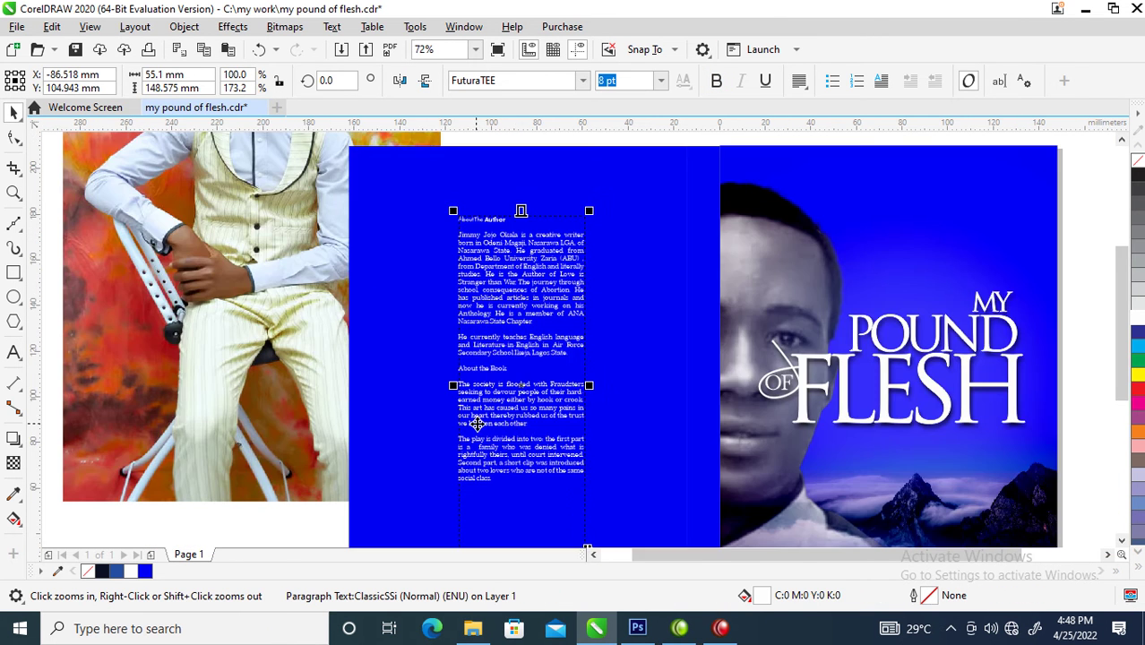
left_click_drag(376, 300, 752, 512)
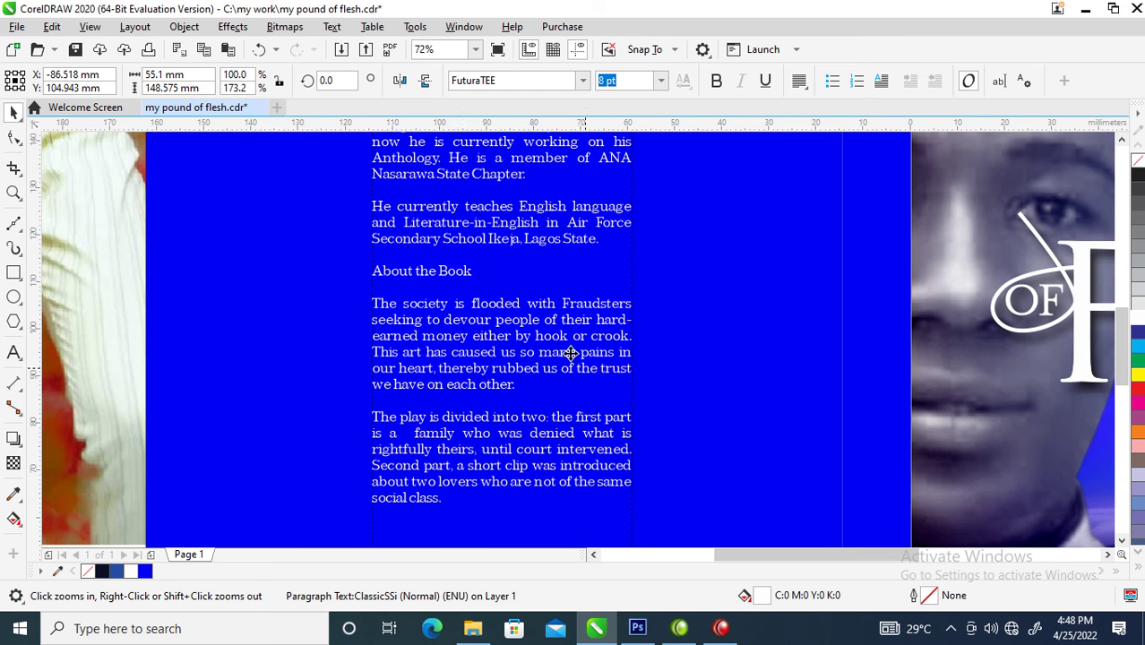
key("space")
double_click(465, 271)
left_click_drag(484, 269, 368, 281)
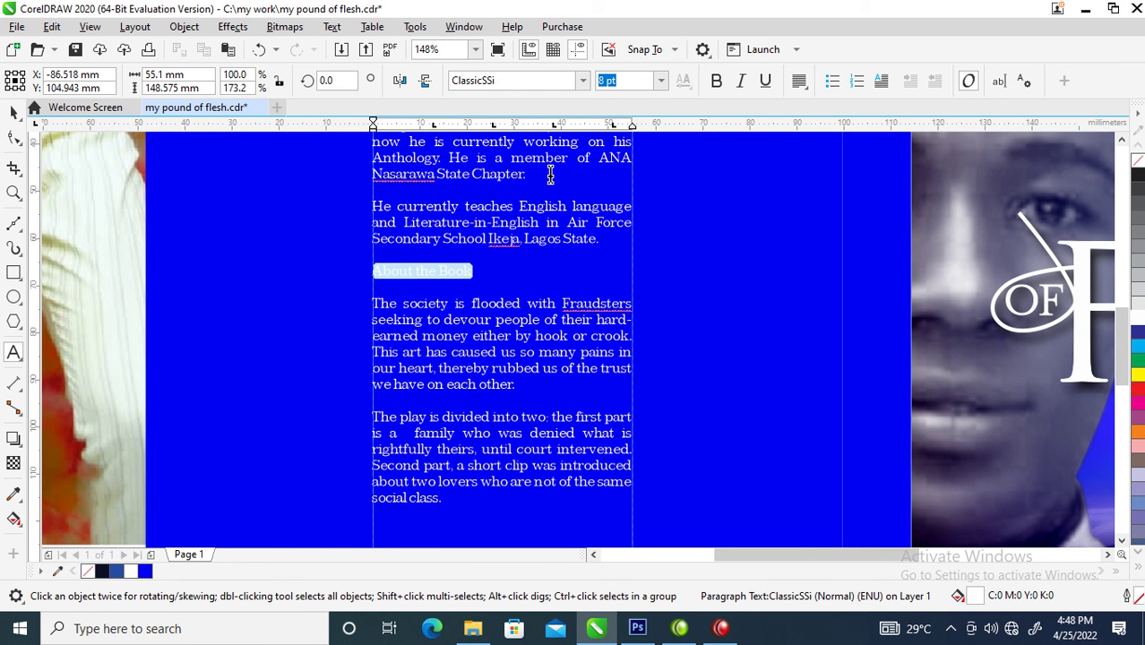
left_click(582, 80)
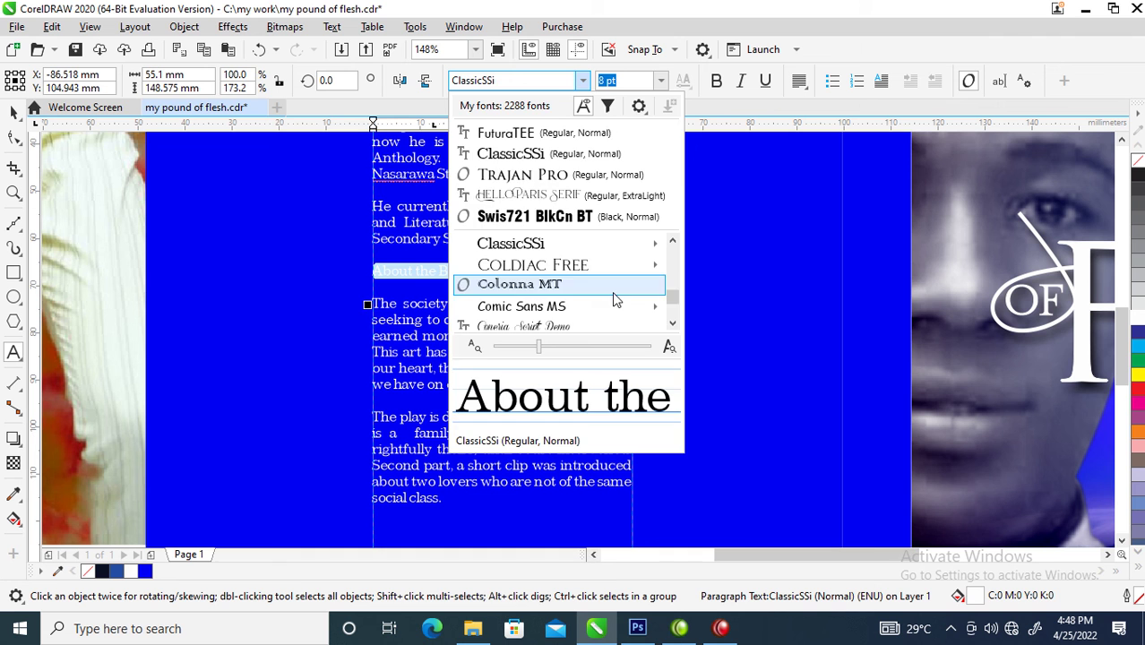
left_click(506, 133)
Step: Make the word "Book" bold in the "About the Book" heading
left_click(455, 271)
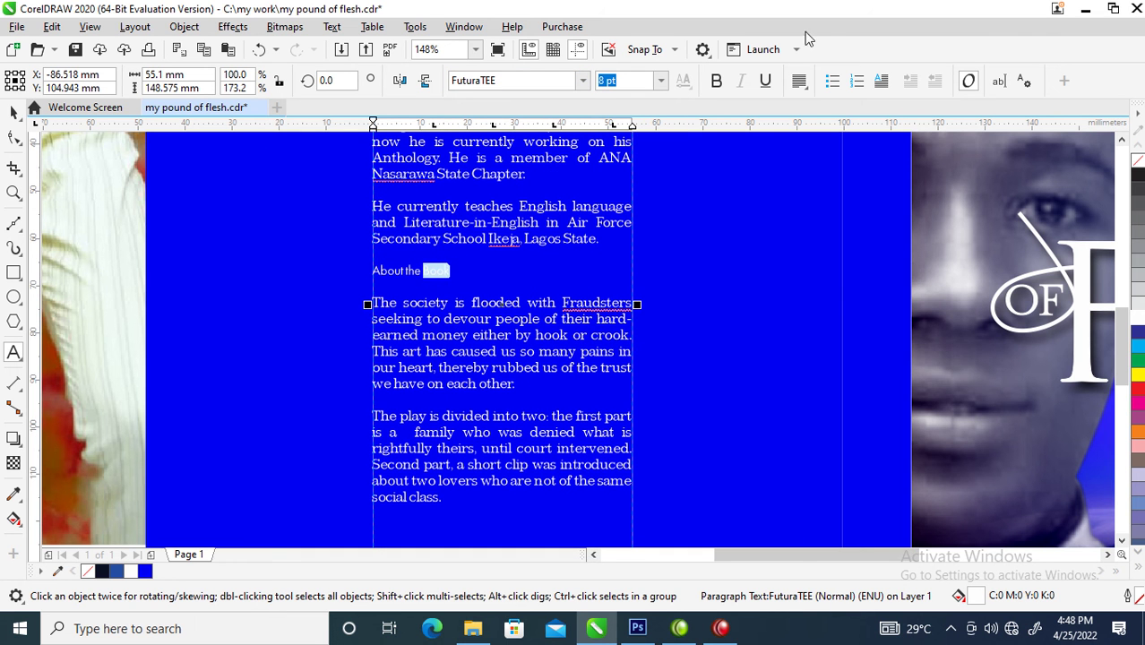
left_click(717, 81)
left_click(469, 272)
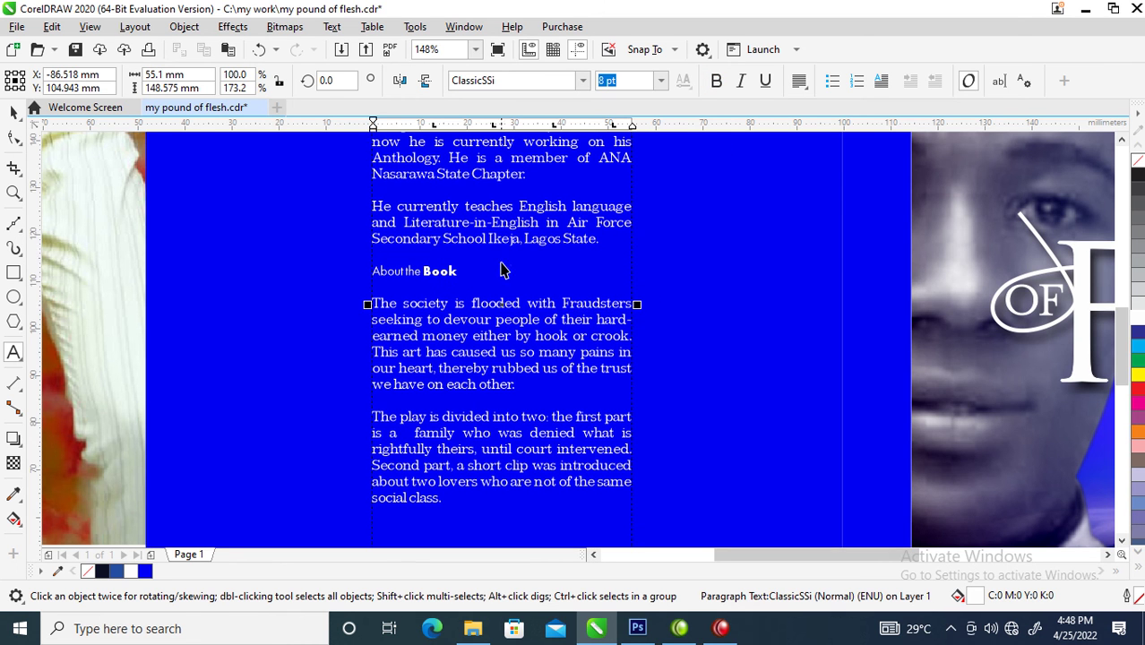
Step: Set the whole back cover text to 12 pt and widen its frame to about 97 mm
key("ctrl+space")
left_click(661, 80)
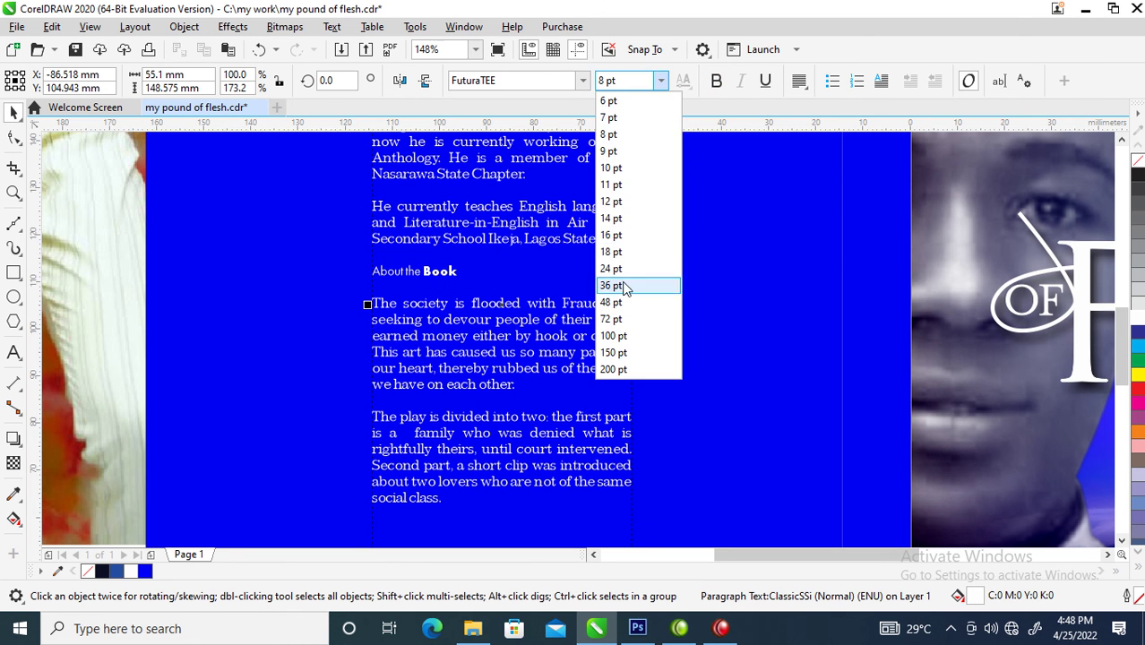
left_click(619, 210)
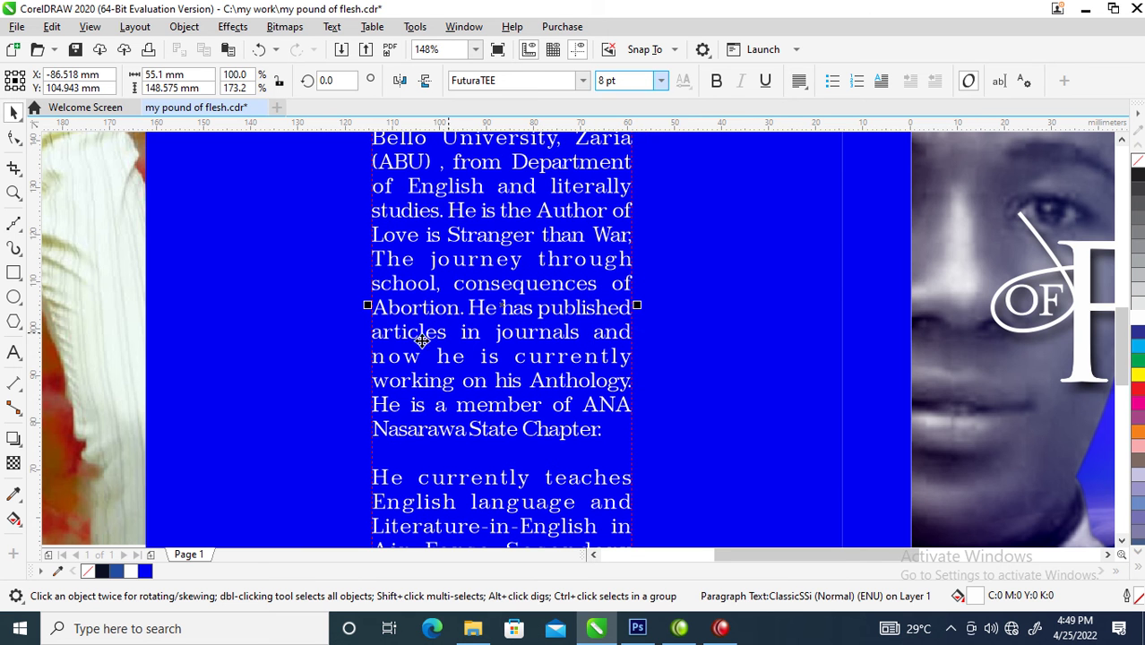
scroll(532, 314, "down", 2)
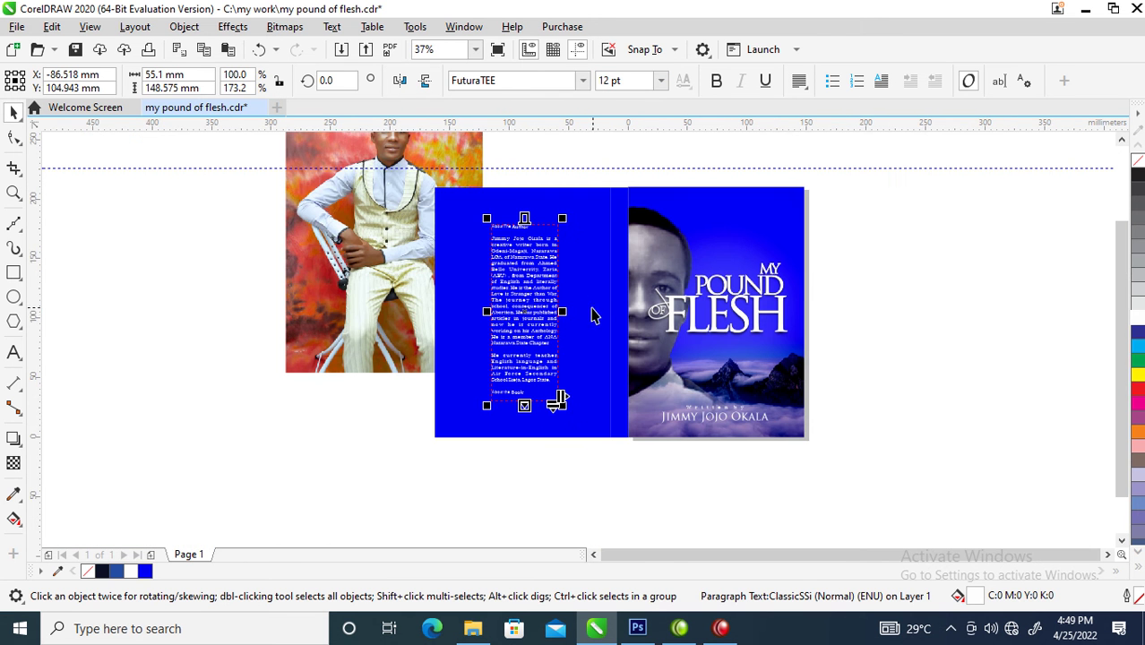
left_click_drag(560, 398, 611, 400)
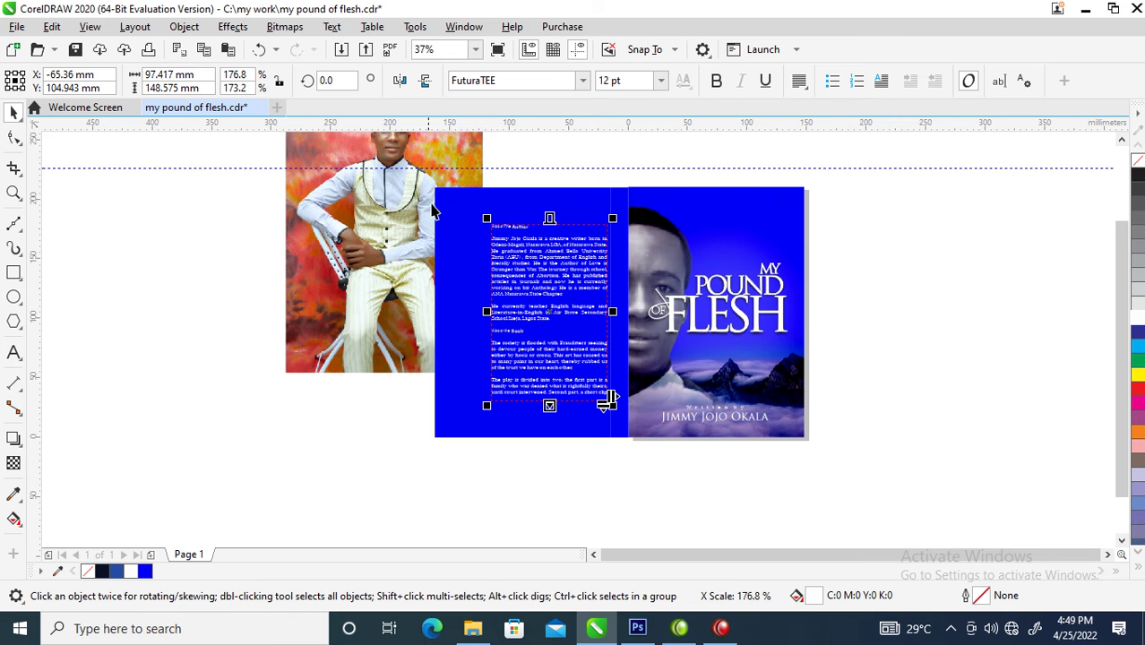
Step: Enlarge the back cover text frame to about 114 mm wide and 168 mm tall
key("z")
scroll(600, 450, "up", 1)
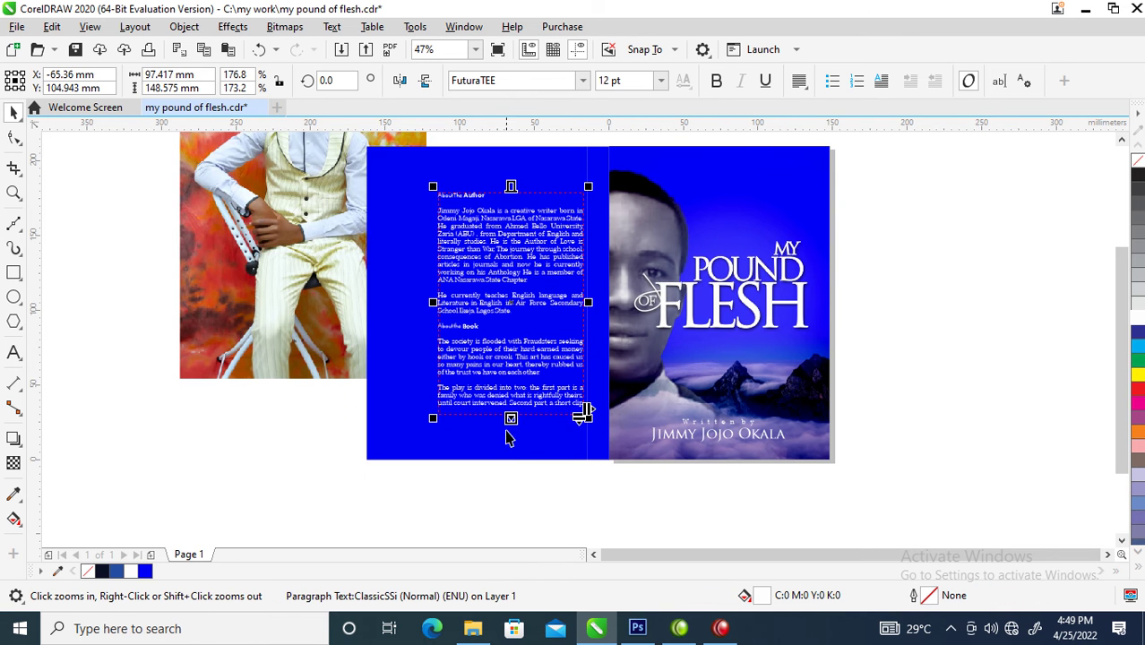
left_click_drag(511, 419, 510, 447)
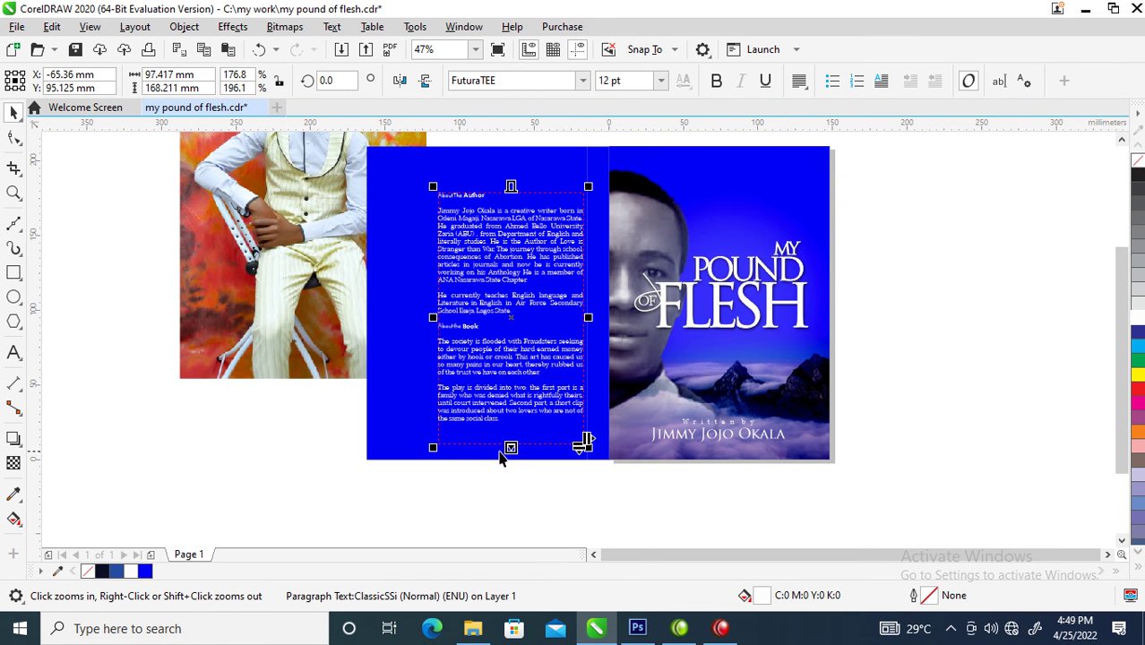
scroll(640, 382, "up", 1)
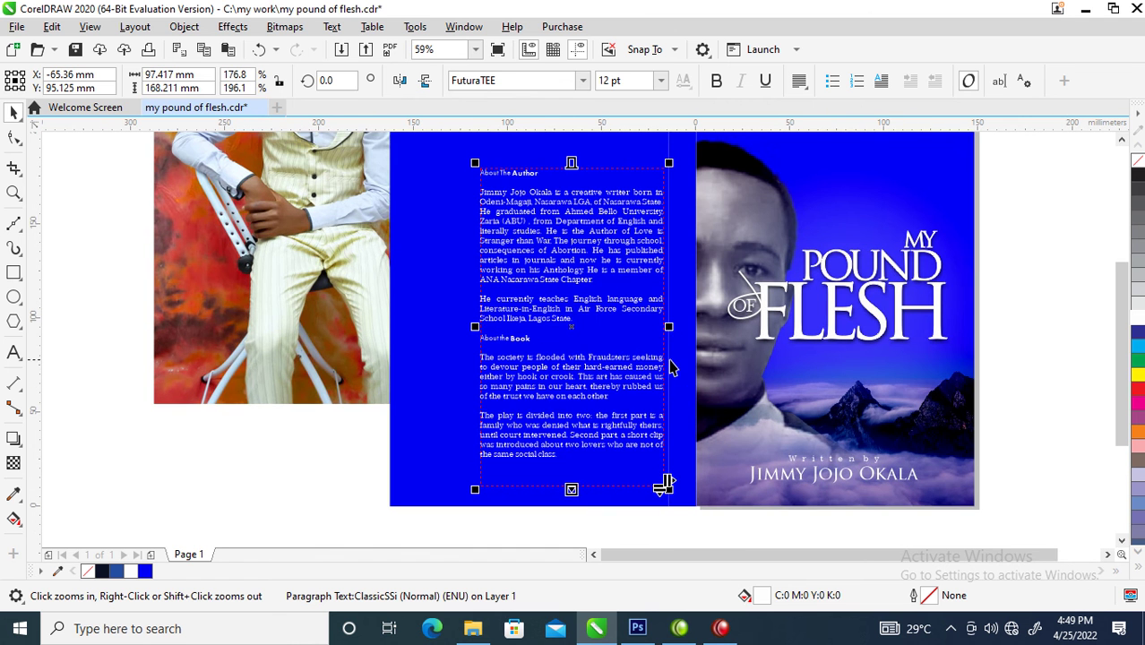
left_click_drag(473, 330, 443, 327)
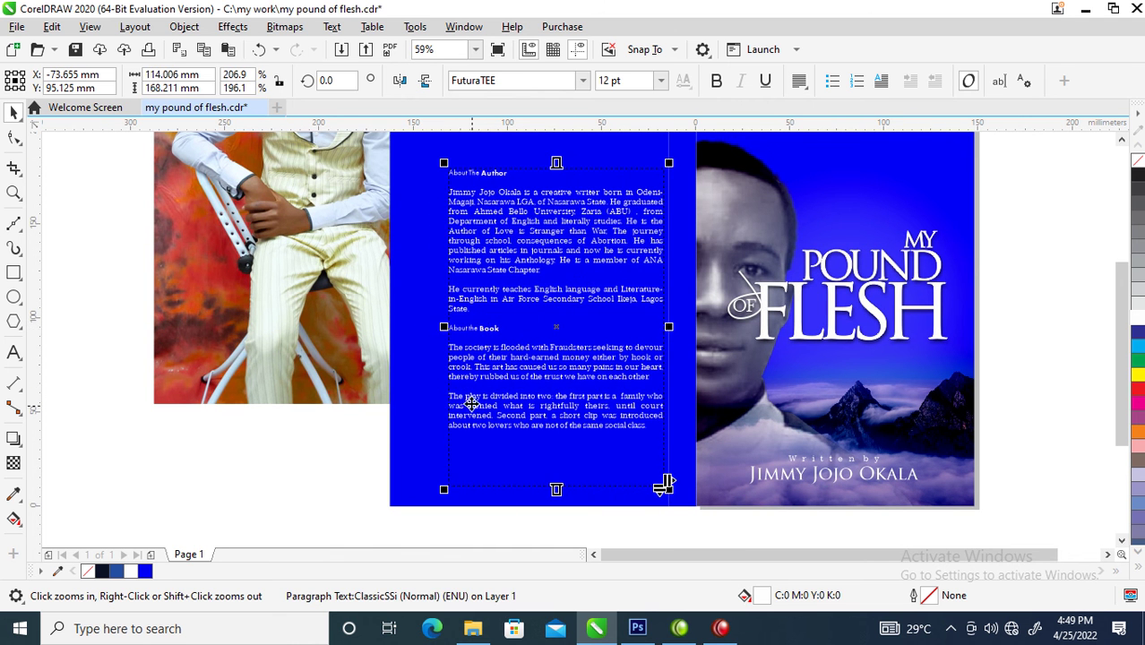
scroll(472, 410, "down", 3)
left_click_drag(383, 291, 644, 448)
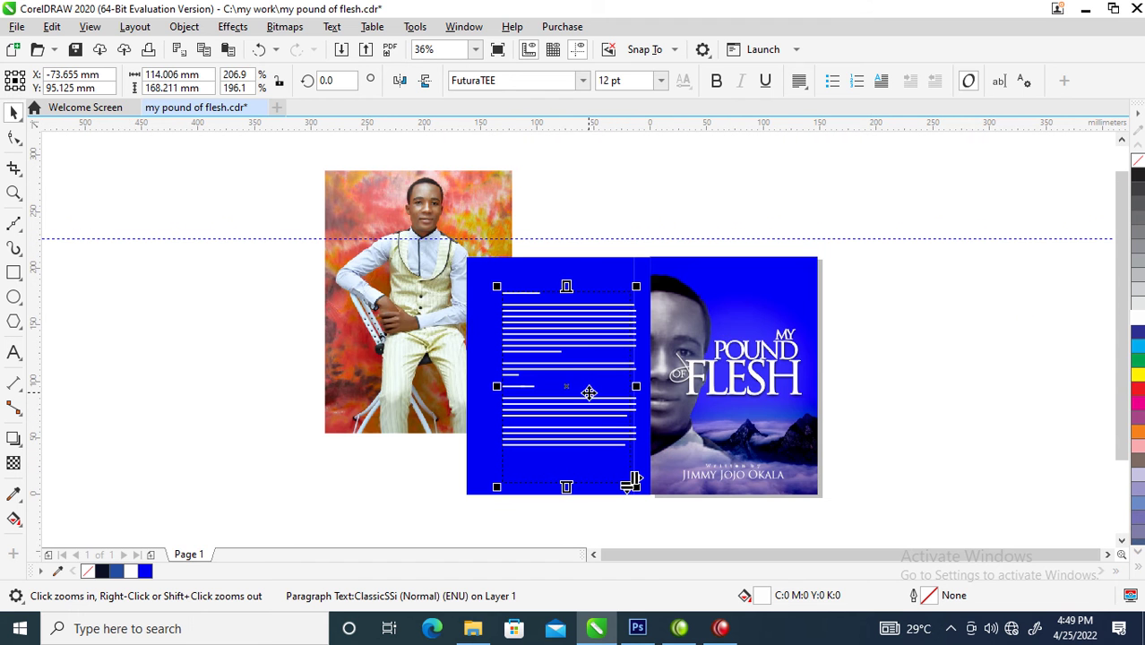
Step: Import the Untitled-1 Photoshop file and place it above the cover at about 140 × 197 mm
left_click(500, 215)
right_click(595, 189)
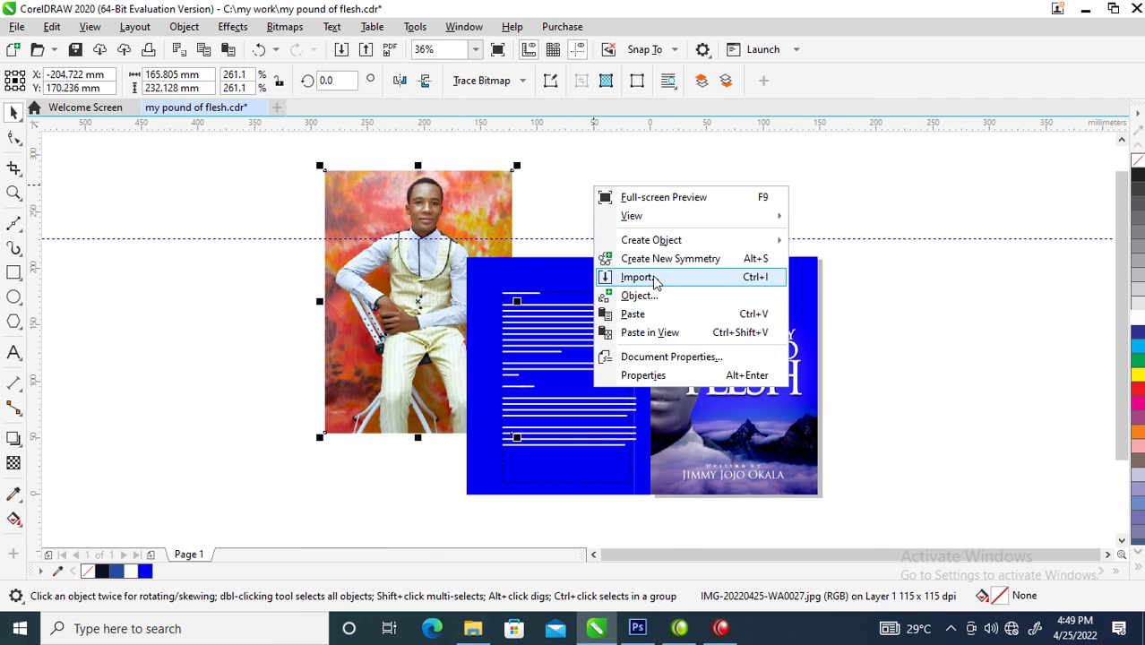
left_click(637, 277)
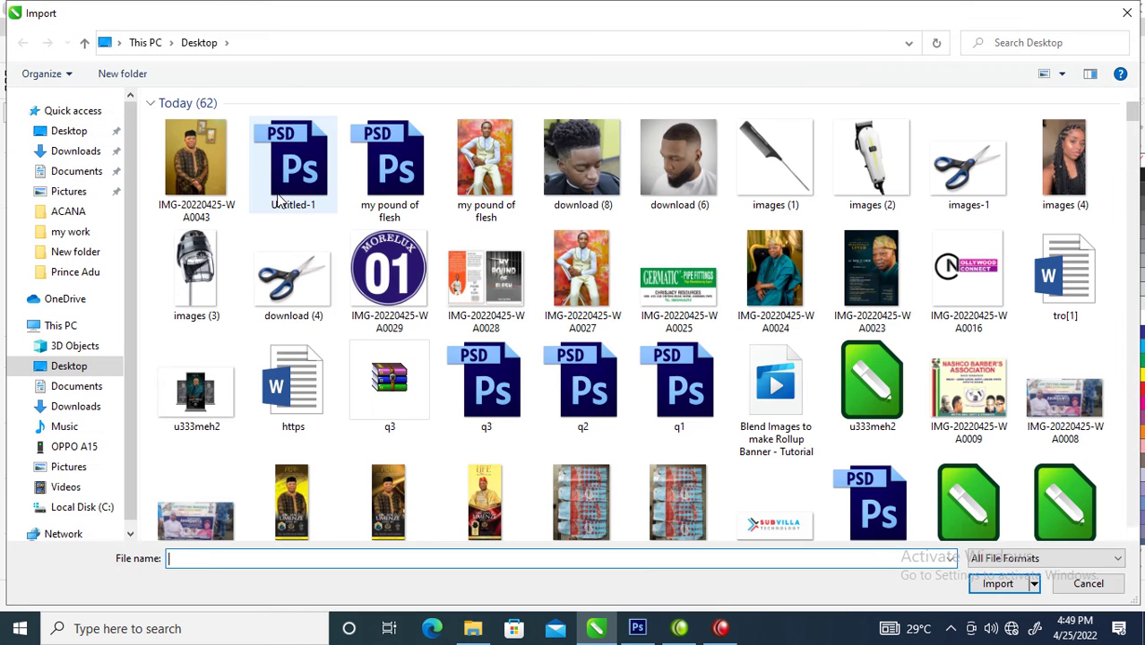
double_click(304, 179)
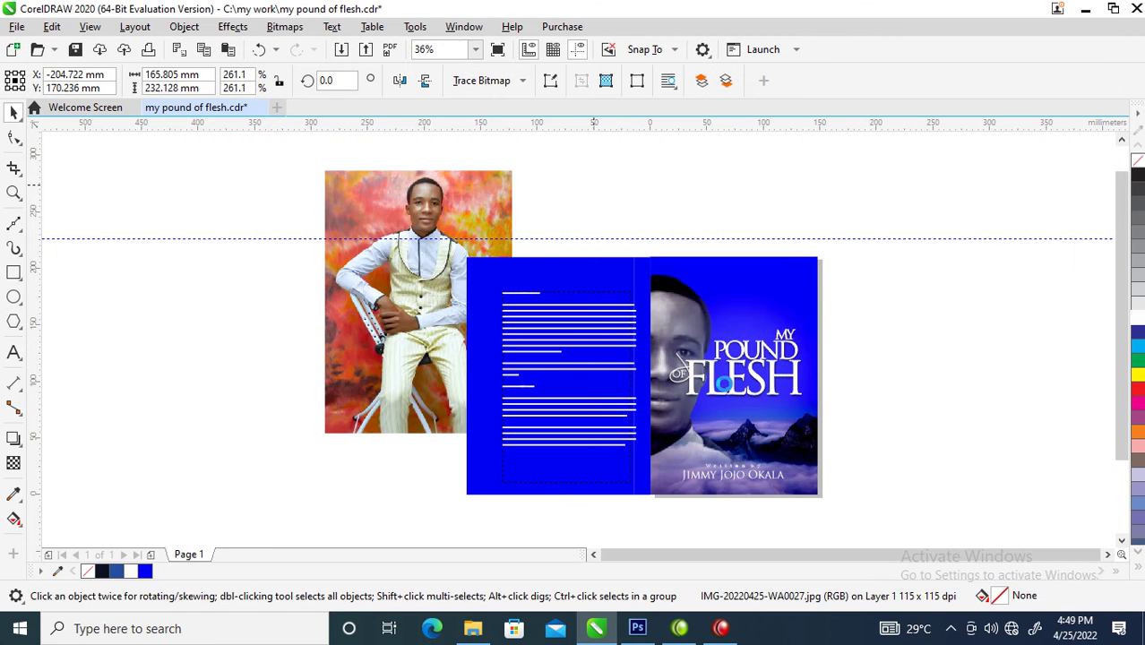
left_click_drag(608, 204, 735, 393)
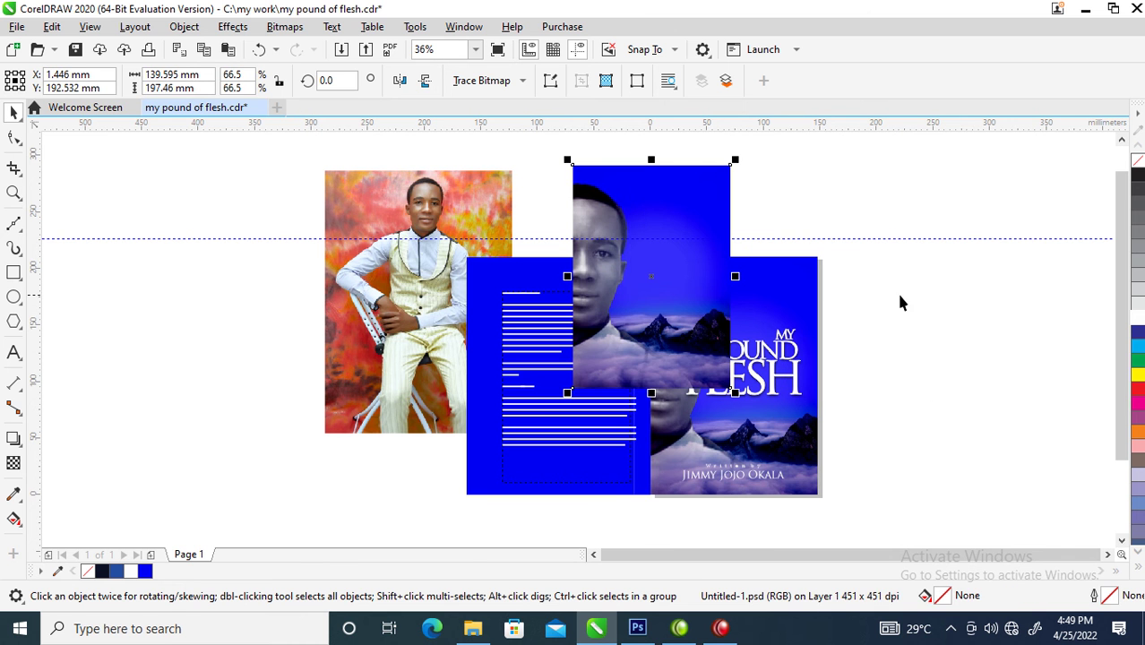
right_click(963, 273)
key("Escape")
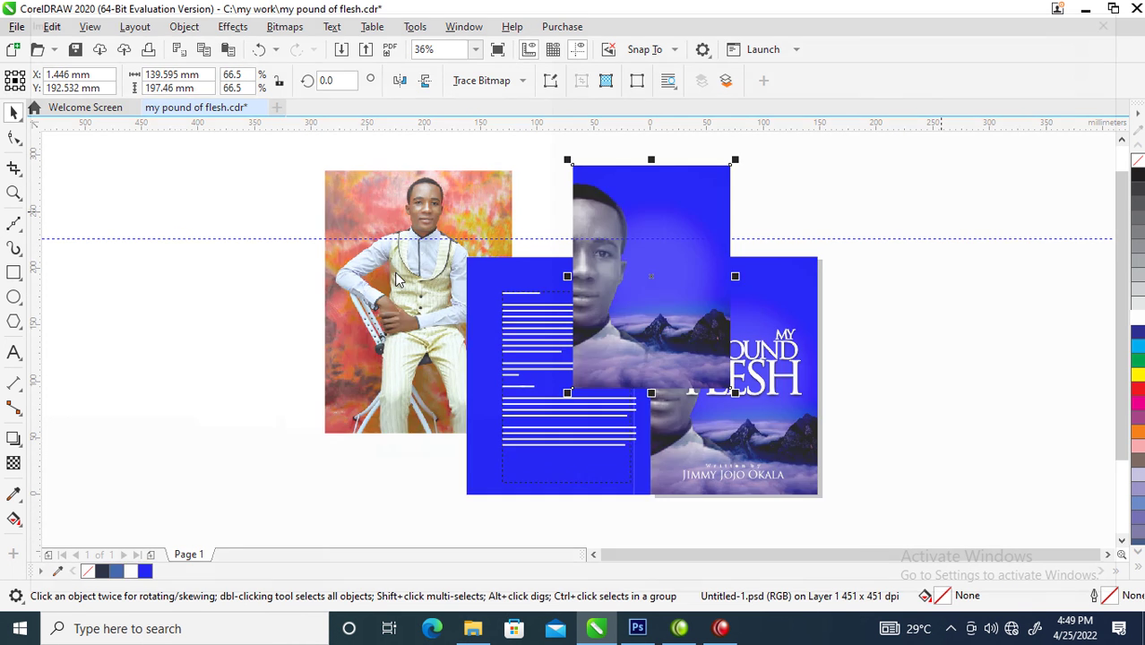
Step: Import the "my pound of flesh" Photoshop cutout over the back cover's lower-left area and delete the imported Untitled-1 image
key("ctrl+i")
left_click(391, 172)
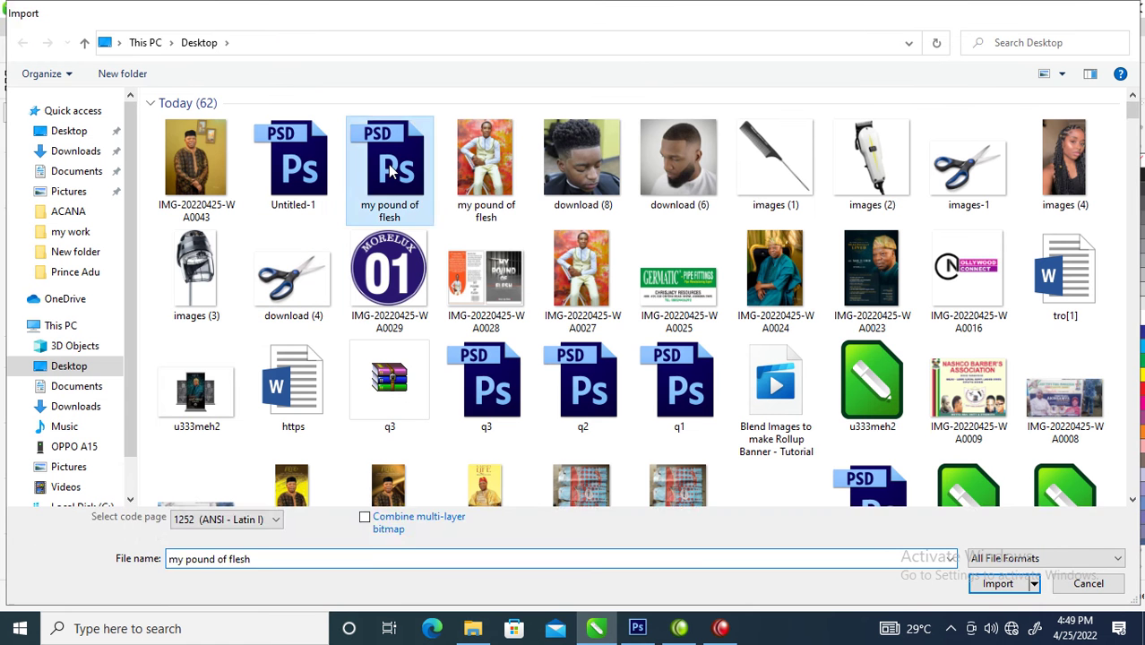
double_click(391, 172)
left_click(571, 196)
left_click_drag(722, 332, 549, 473)
left_click_drag(654, 280, 822, 352)
key("Delete")
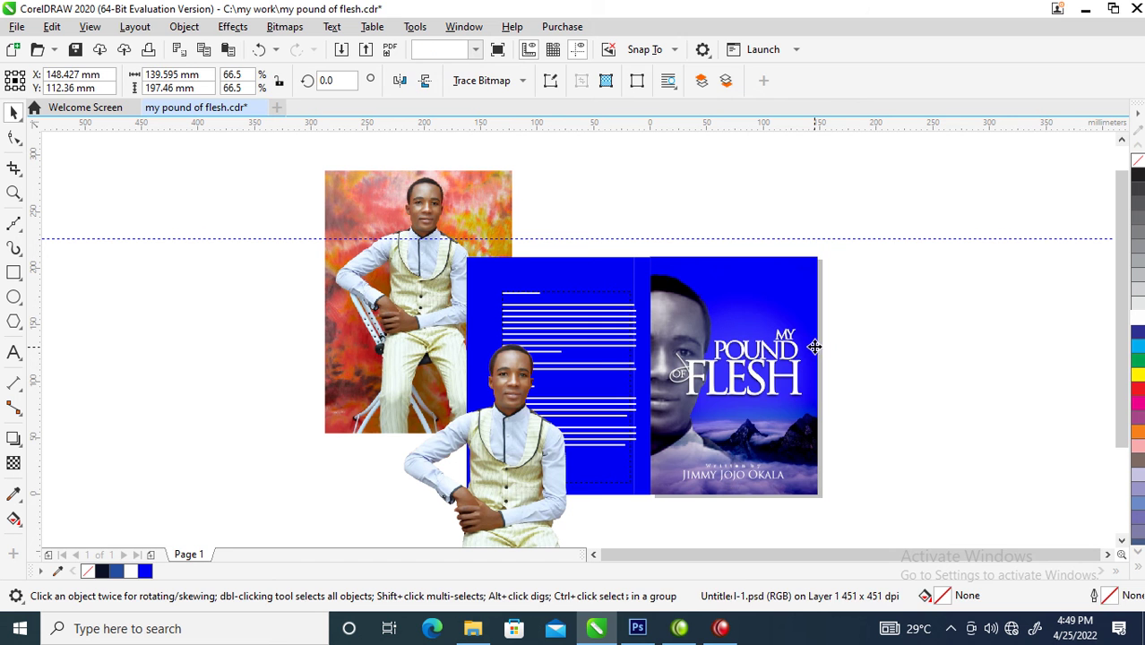
Step: Convert the seated man cutout to a 300 dpi RGB Color (24-bit) bitmap with anti-aliasing and a transparent background
key("z")
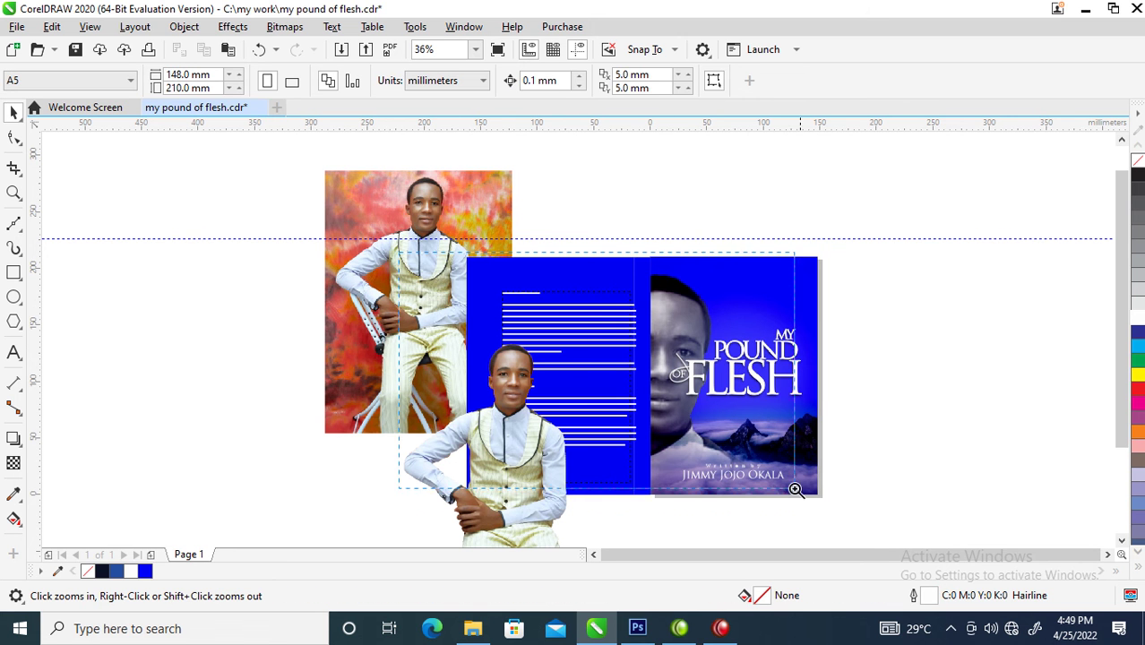
scroll(692, 482, "up", 1)
key("space")
left_click(450, 447)
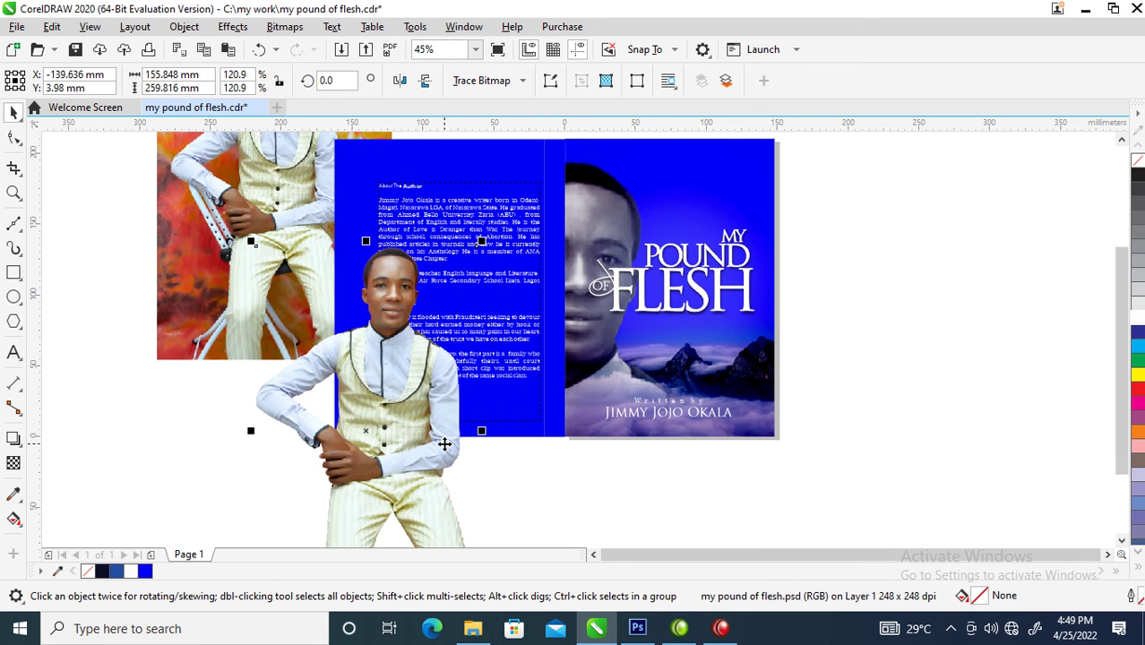
key("alt+b")
key("Return")
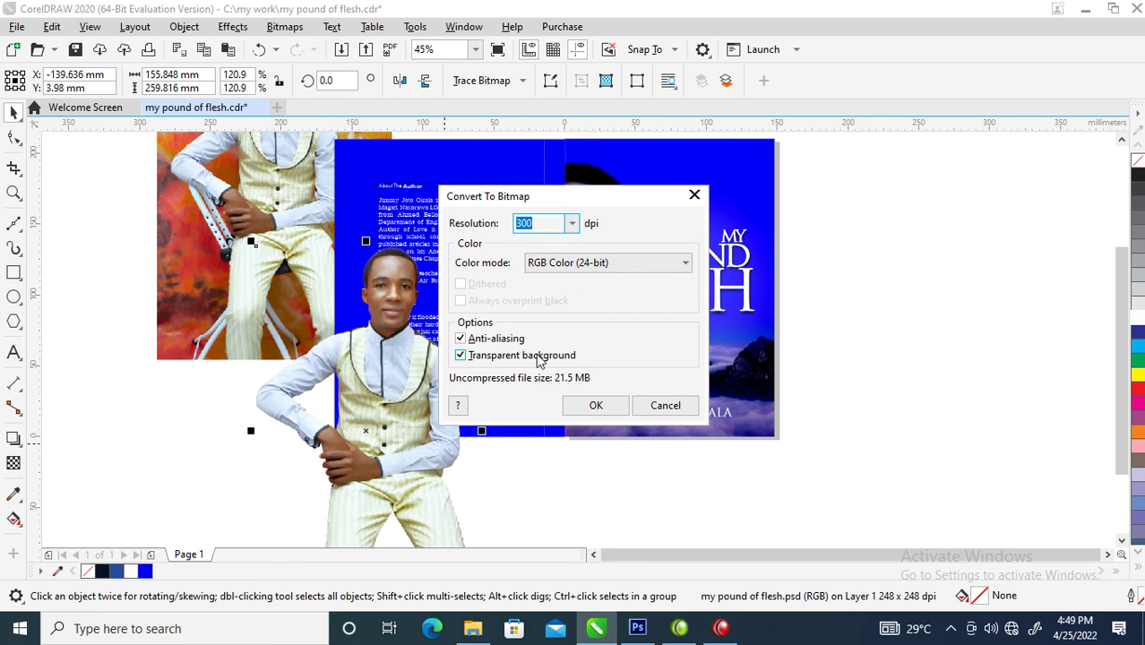
left_click(595, 406)
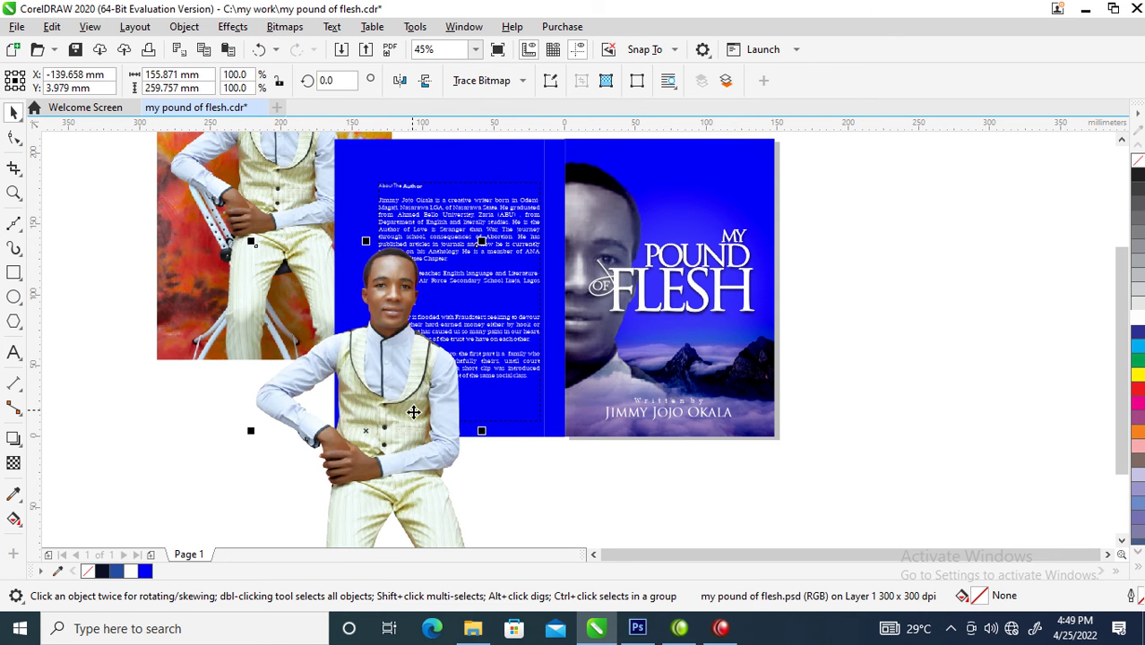
Step: PowerClip the cutout inside the blue back cover and position it in the cover's lower-left corner
left_click_drag(419, 408, 503, 156)
left_click(577, 207)
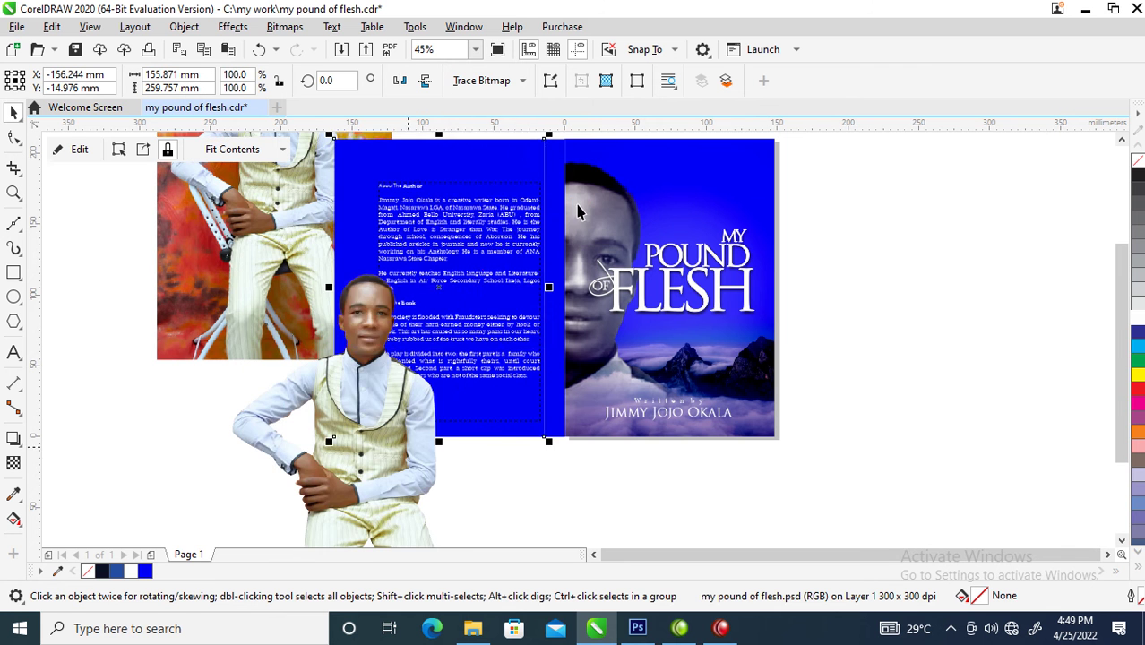
scroll(510, 212, "down", 3)
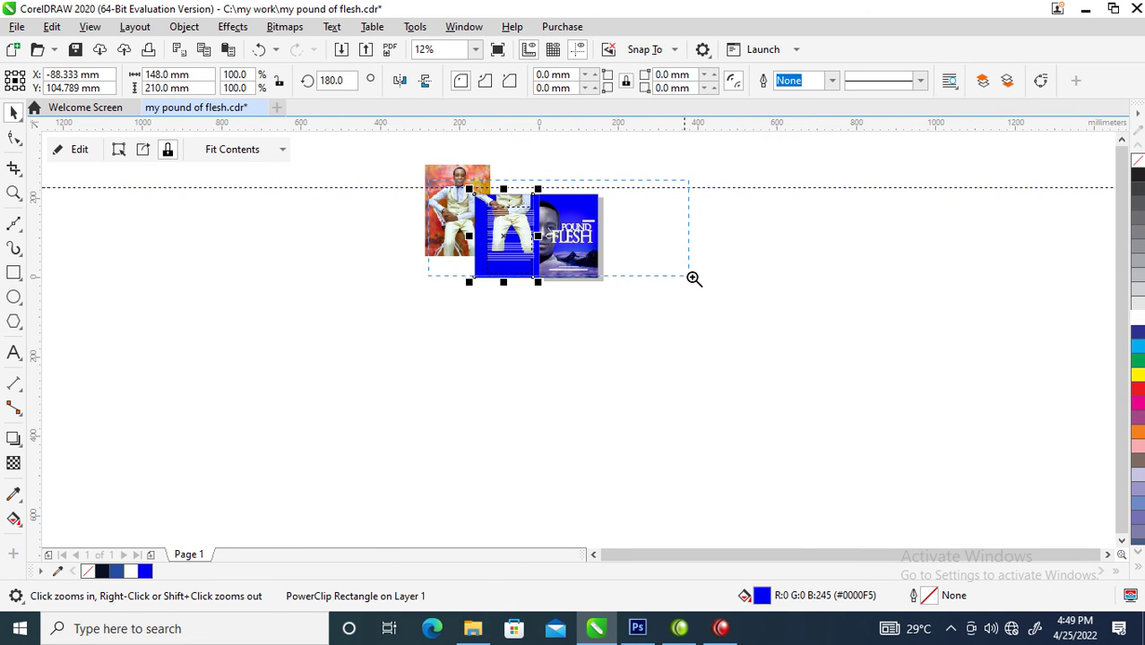
left_click_drag(693, 278, 694, 280)
mouse_move(479, 369)
left_mouse_down()
mouse_move(408, 409)
mouse_move(408, 452)
mouse_move(377, 474)
left_mouse_up()
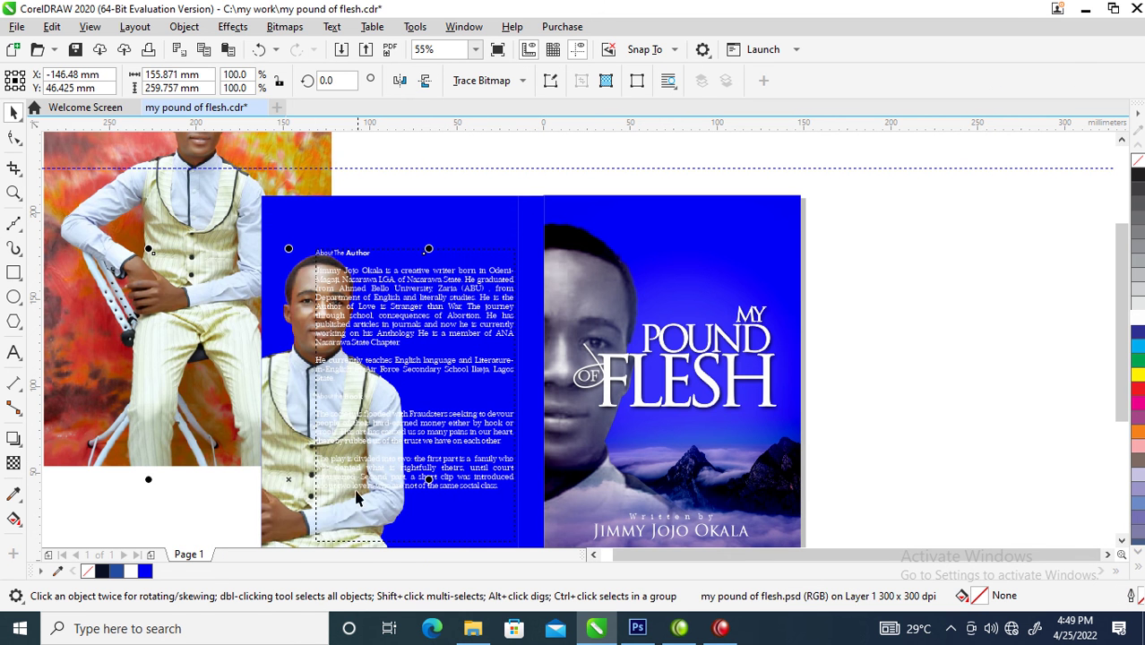
left_click_drag(285, 376, 284, 465)
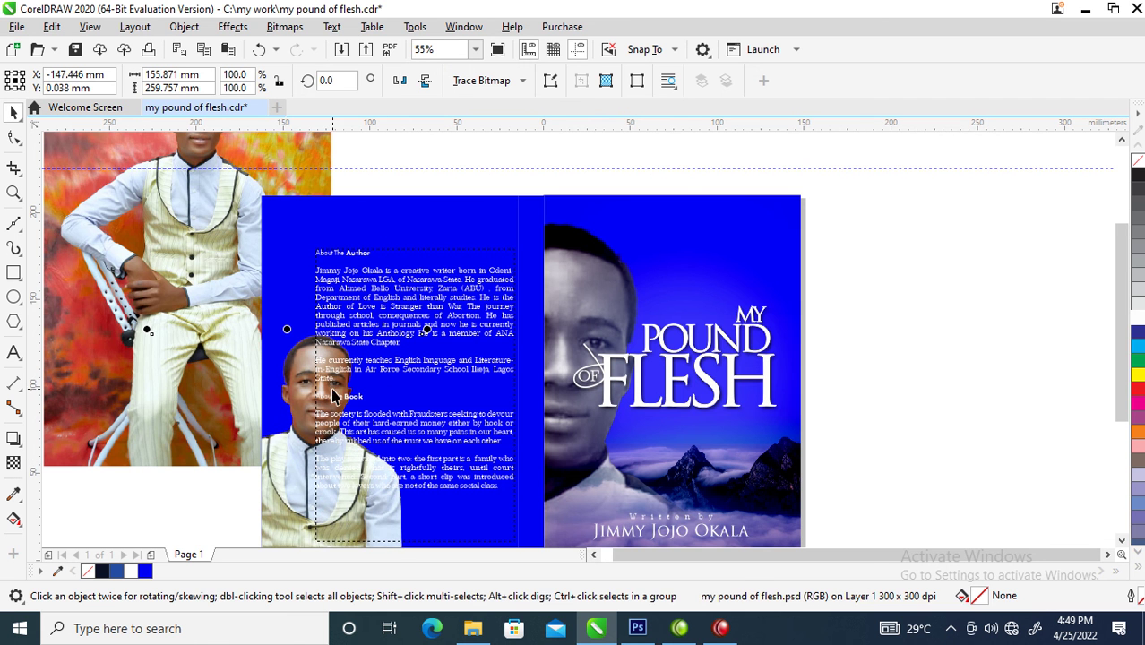
key("z")
left_click_drag(188, 194, 856, 529)
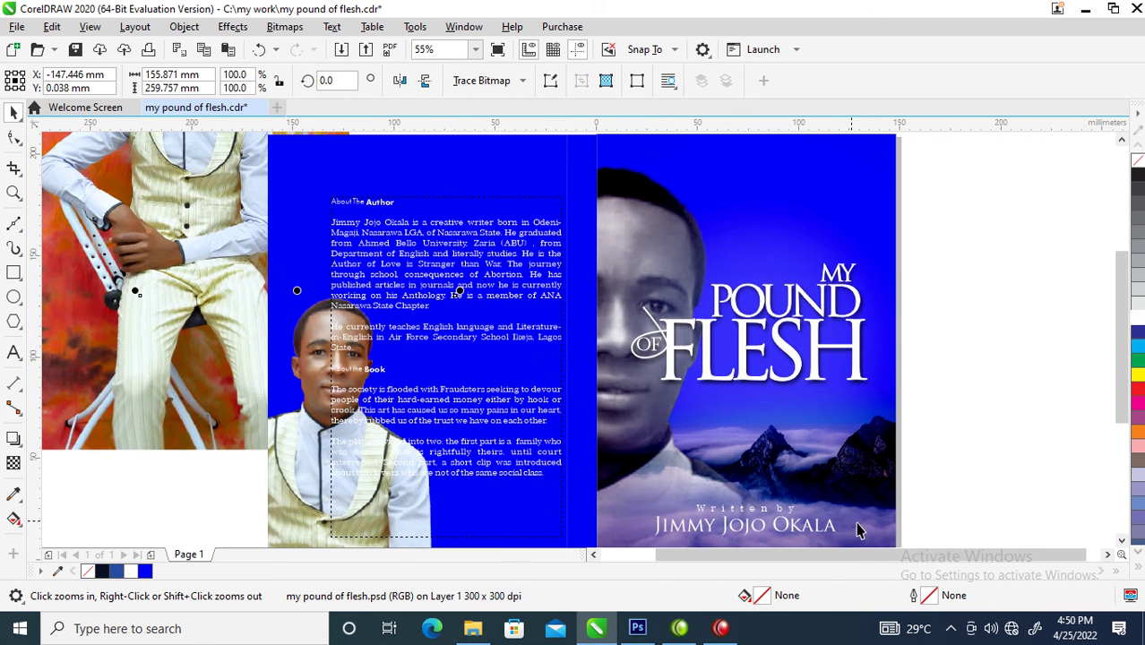
right_click(498, 341)
left_click_drag(329, 227, 747, 457)
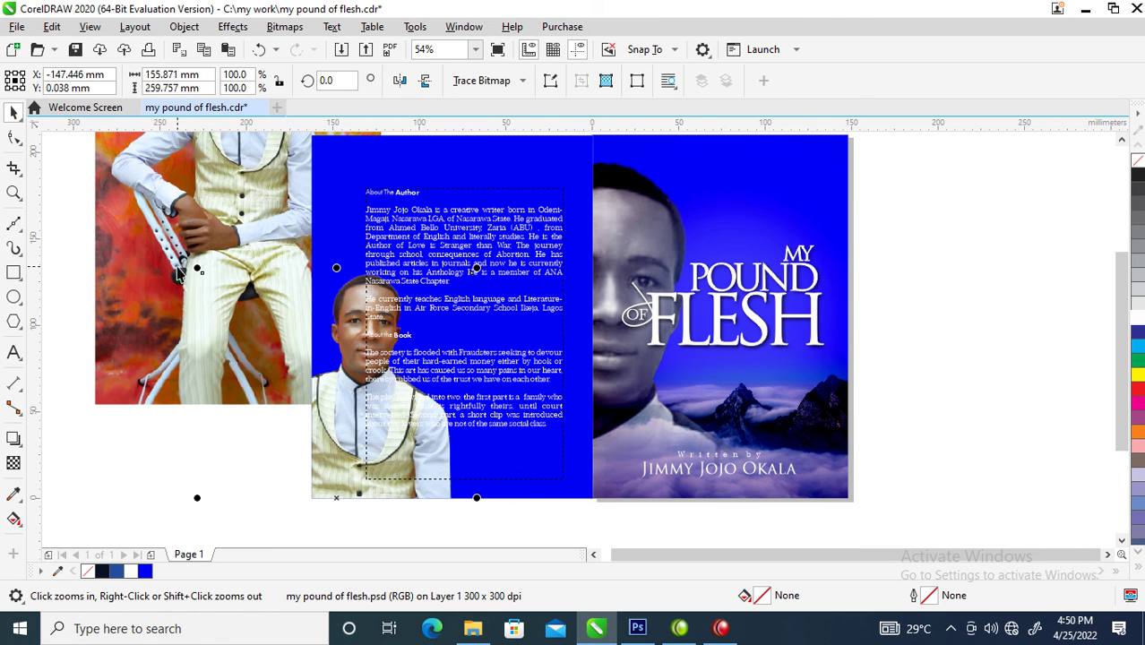
left_click(14, 225)
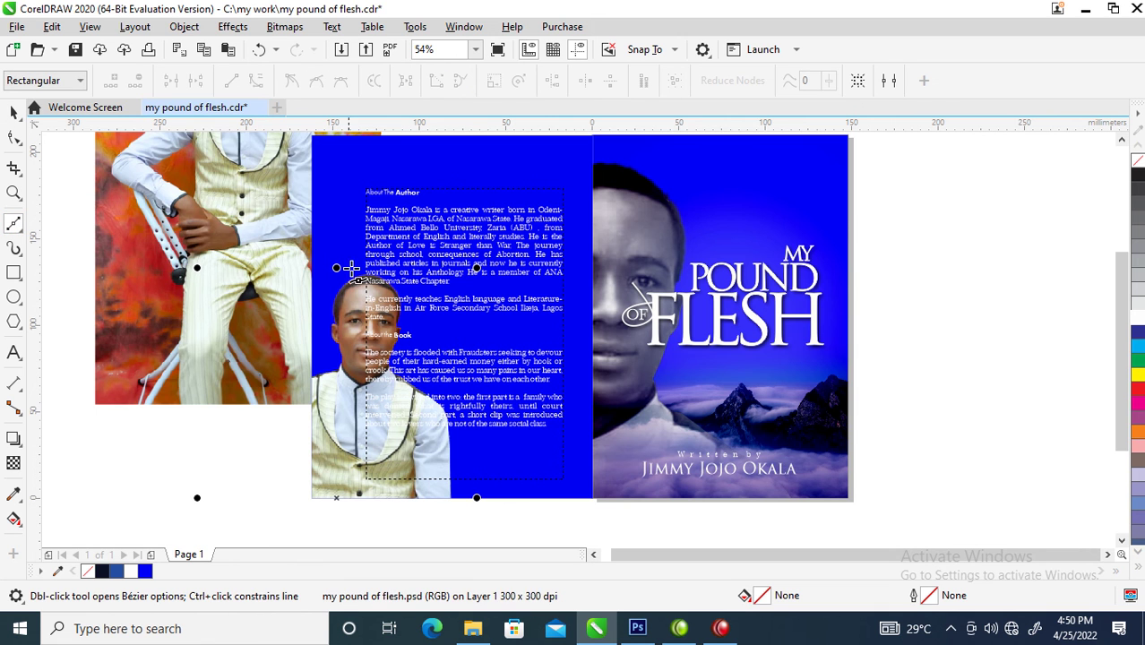
left_click(347, 277)
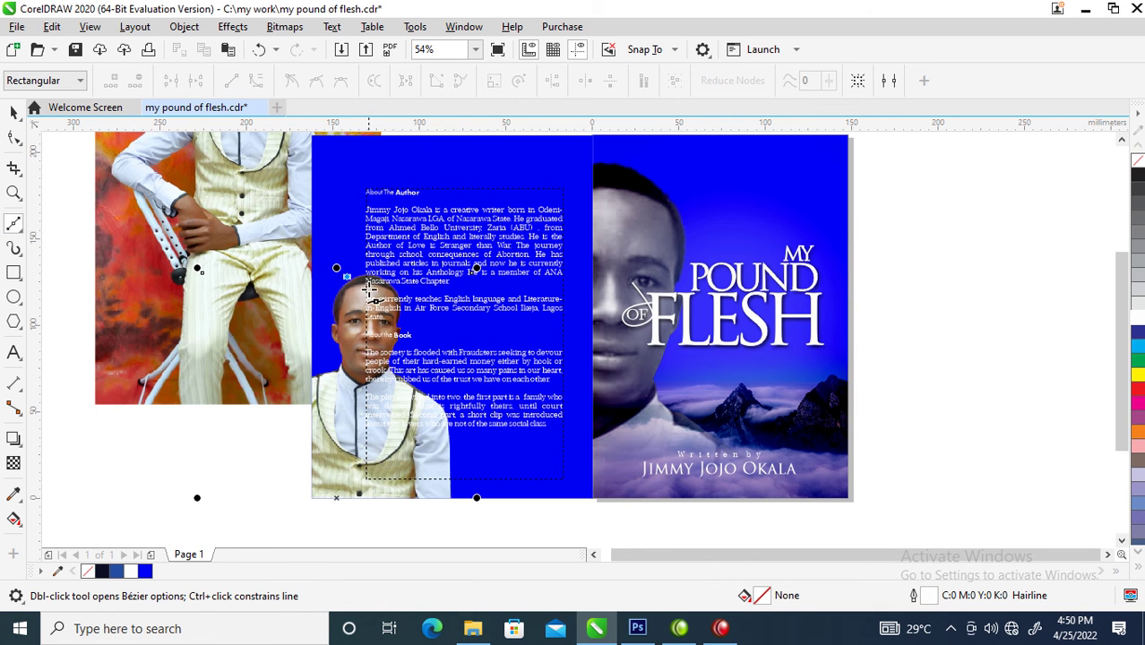
key("space")
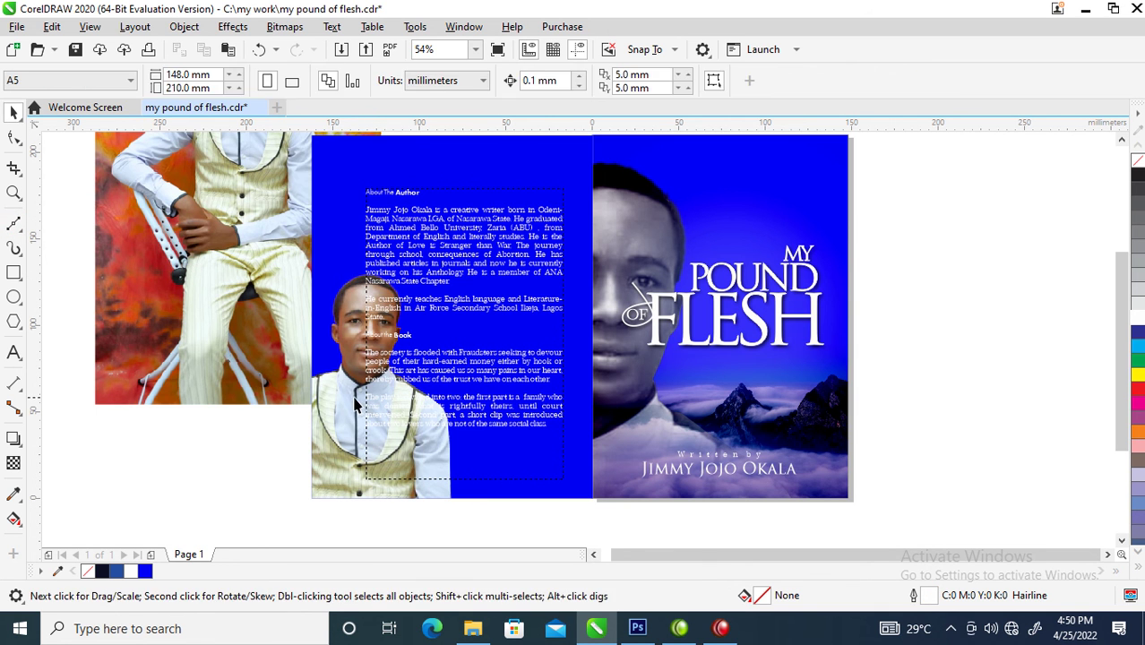
Step: Move the clipped cutout about 31 mm further down so the head starts level with the "About the Book" heading
left_click(355, 400)
left_click_drag(344, 371, 350, 413)
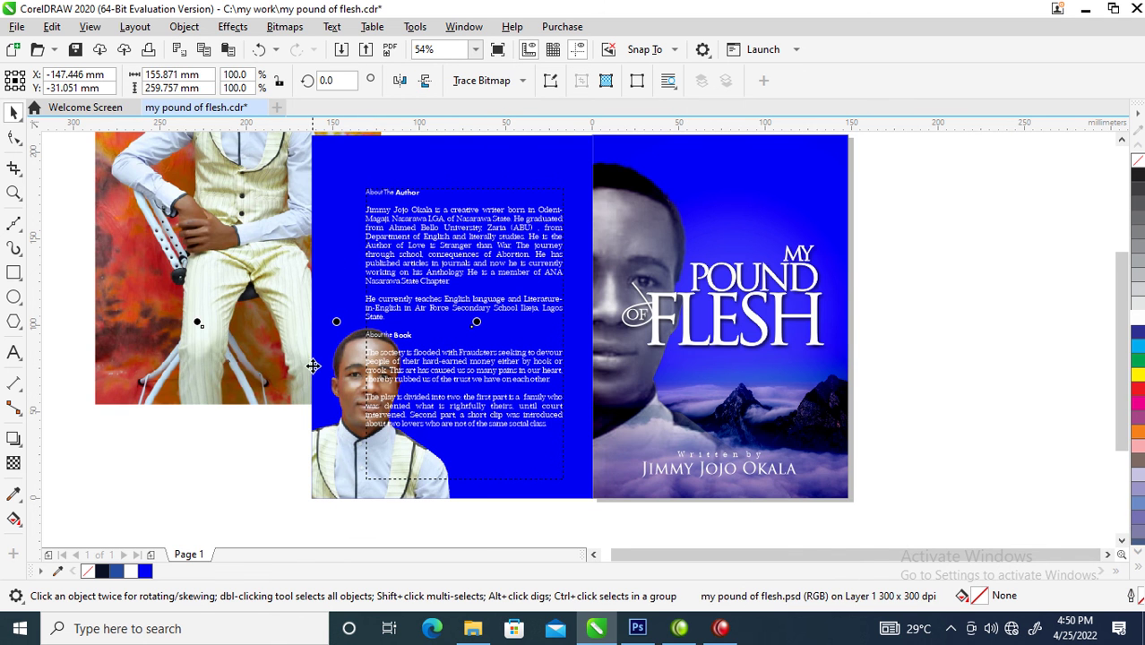
Step: Draw a closed Bézier curve about 62 × 94 mm around the cutout's head and shoulder on the side facing the text
key("z")
left_click_drag(273, 282, 647, 472)
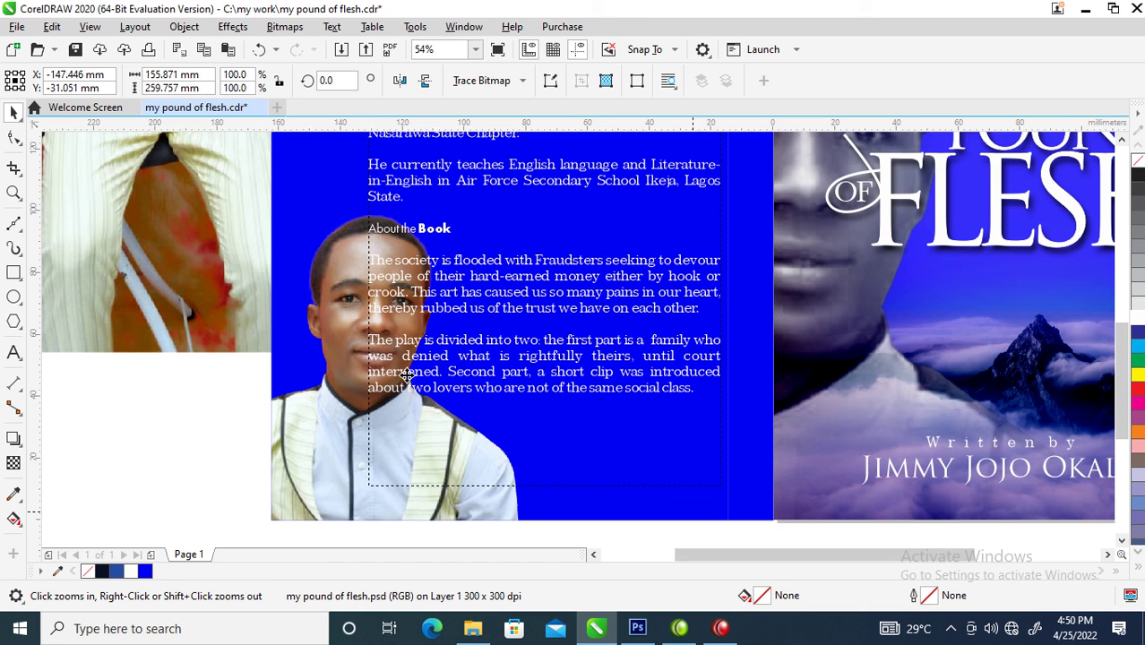
left_click(15, 224)
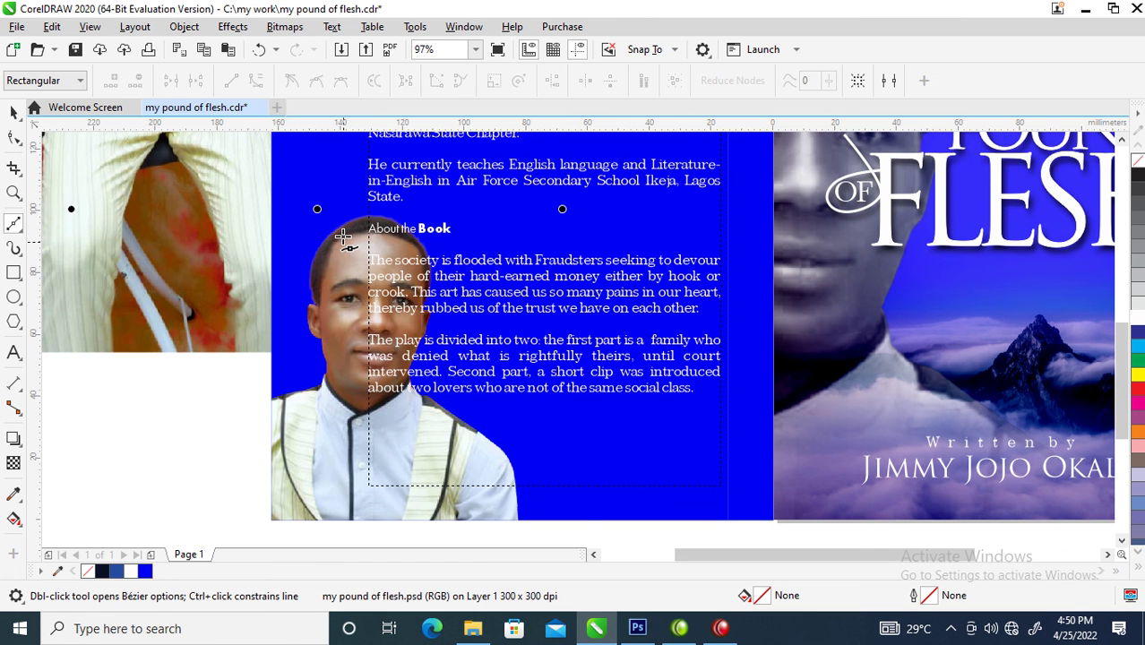
left_click(359, 212)
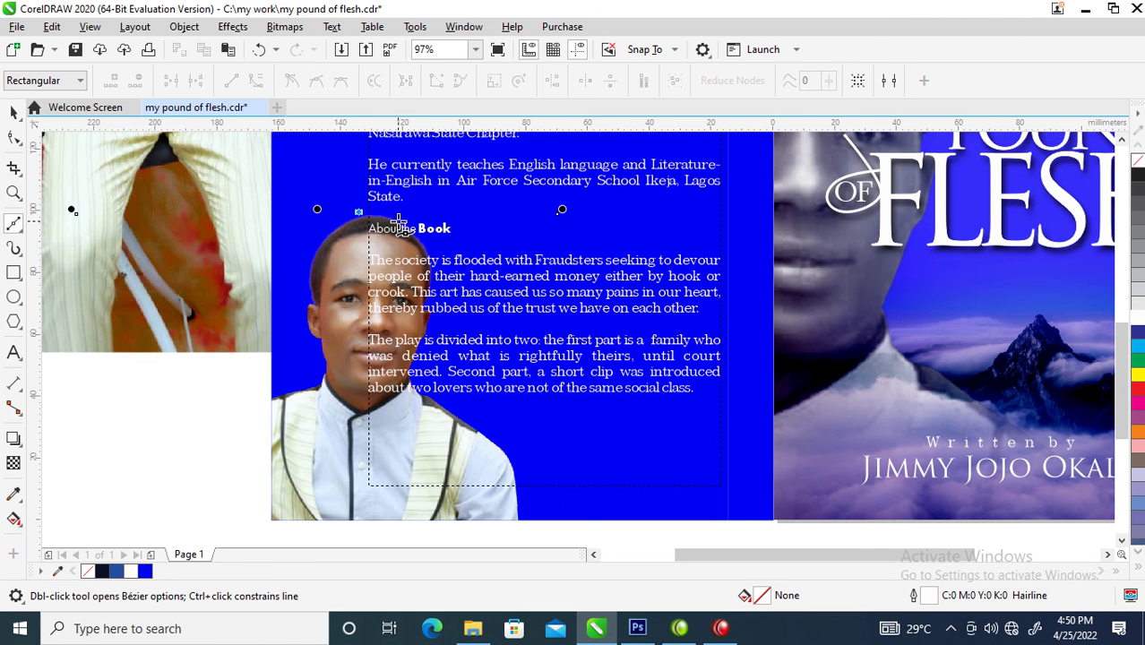
left_click(405, 226)
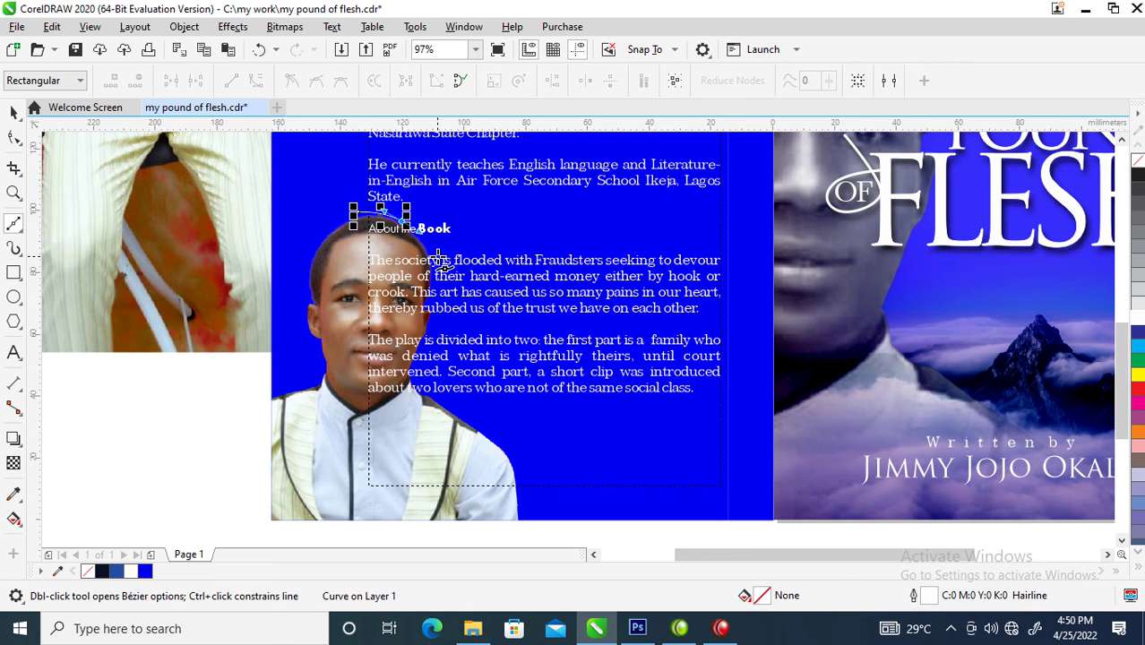
left_click(439, 269)
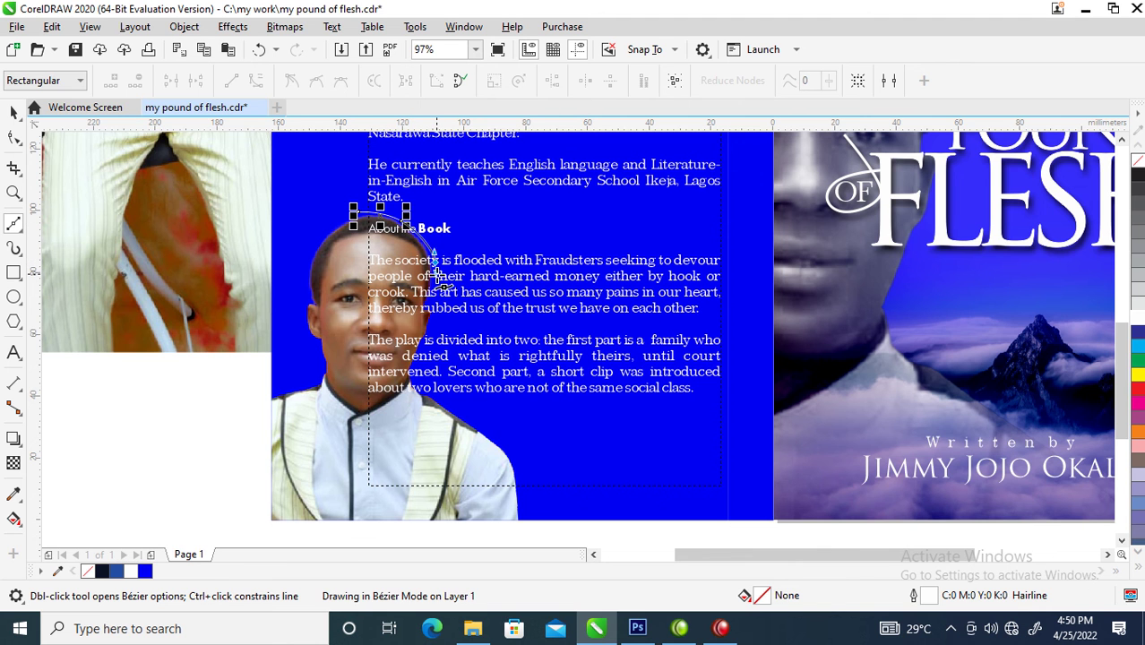
mouse_move(439, 278)
left_mouse_down()
mouse_move(418, 371)
mouse_move(527, 500)
left_mouse_up()
left_click(434, 324)
left_click(524, 504)
left_click(331, 502)
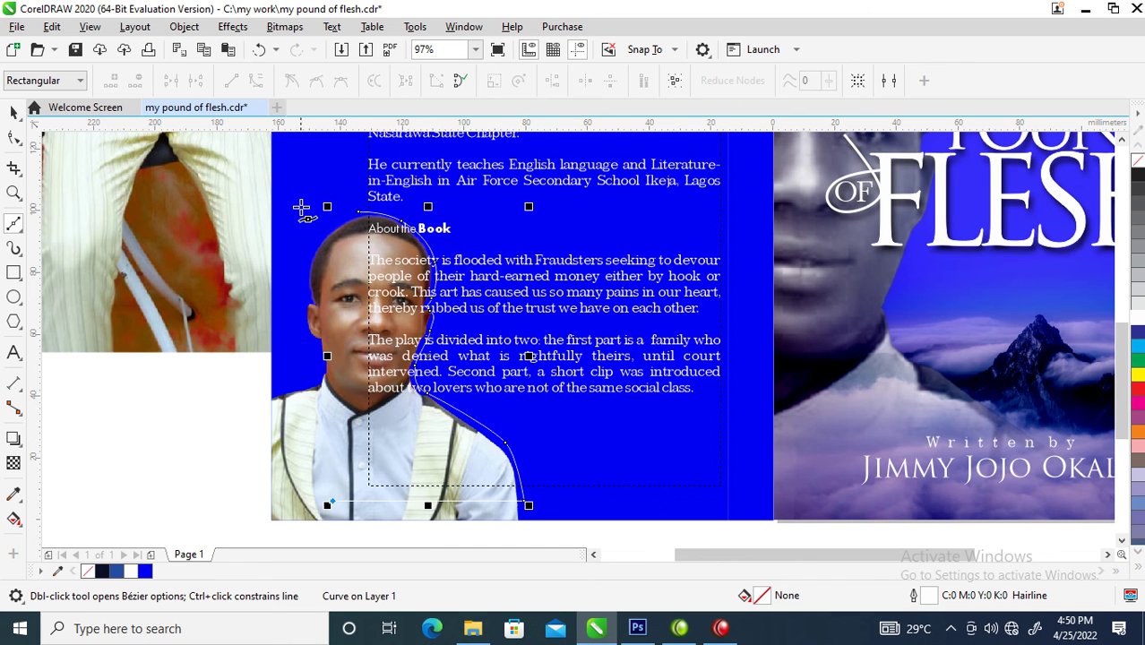
left_click(358, 214)
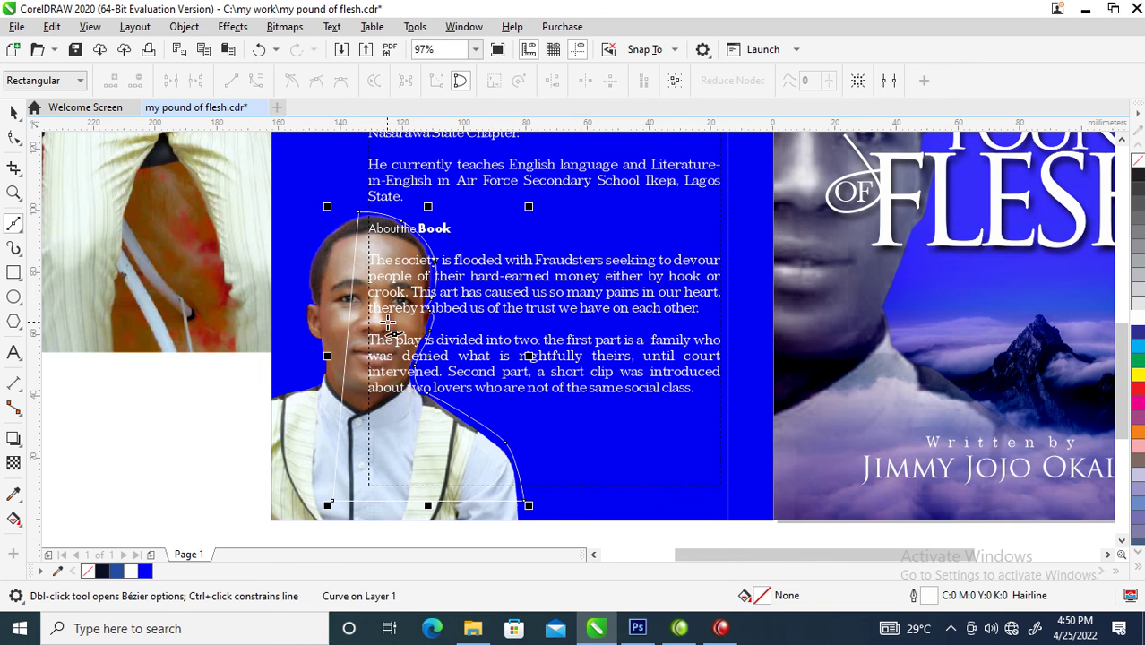
Step: Remove the outline from the closed curve around the cutout and apply contour text wrapping with the Straddle Text style
key("space")
right_click(1137, 160)
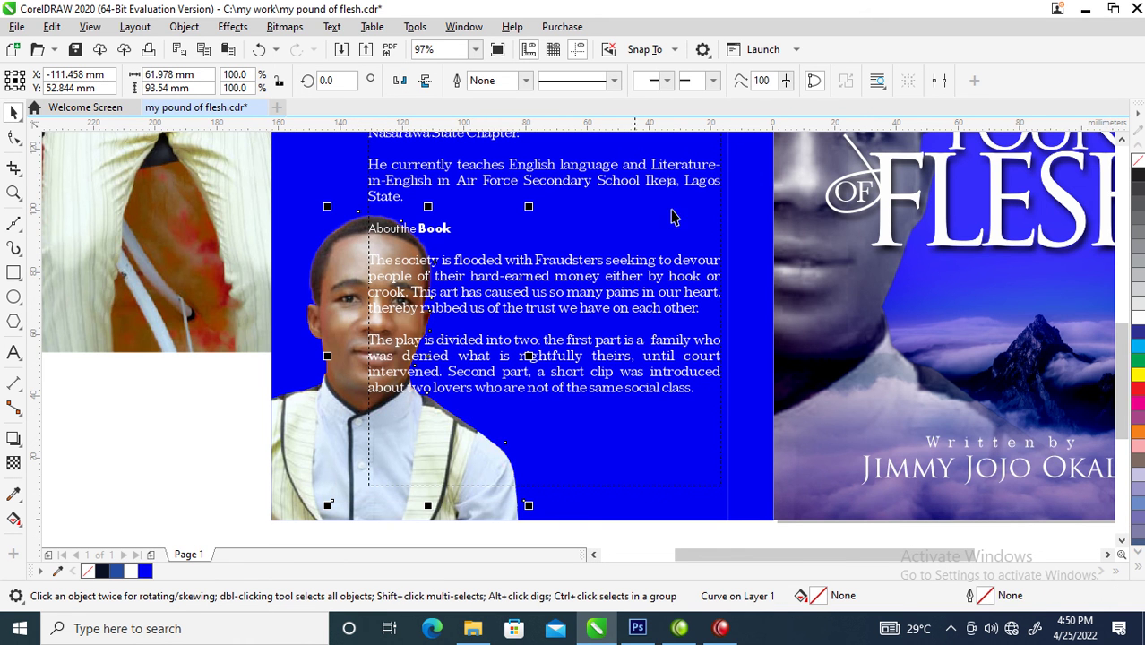
left_click(877, 81)
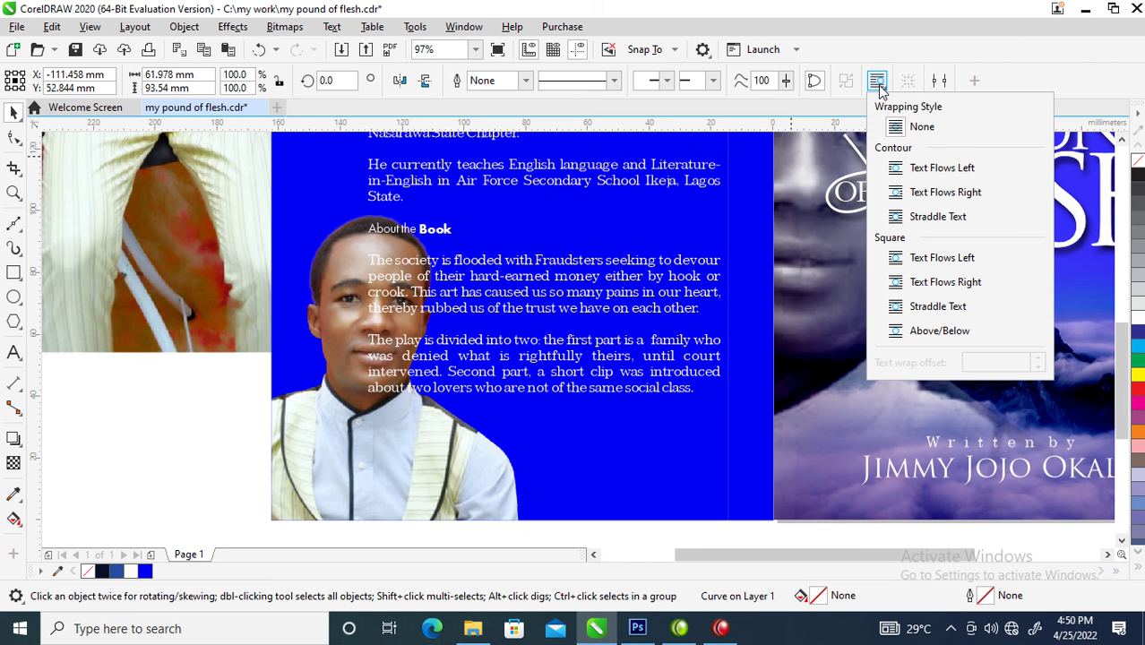
left_click(897, 218)
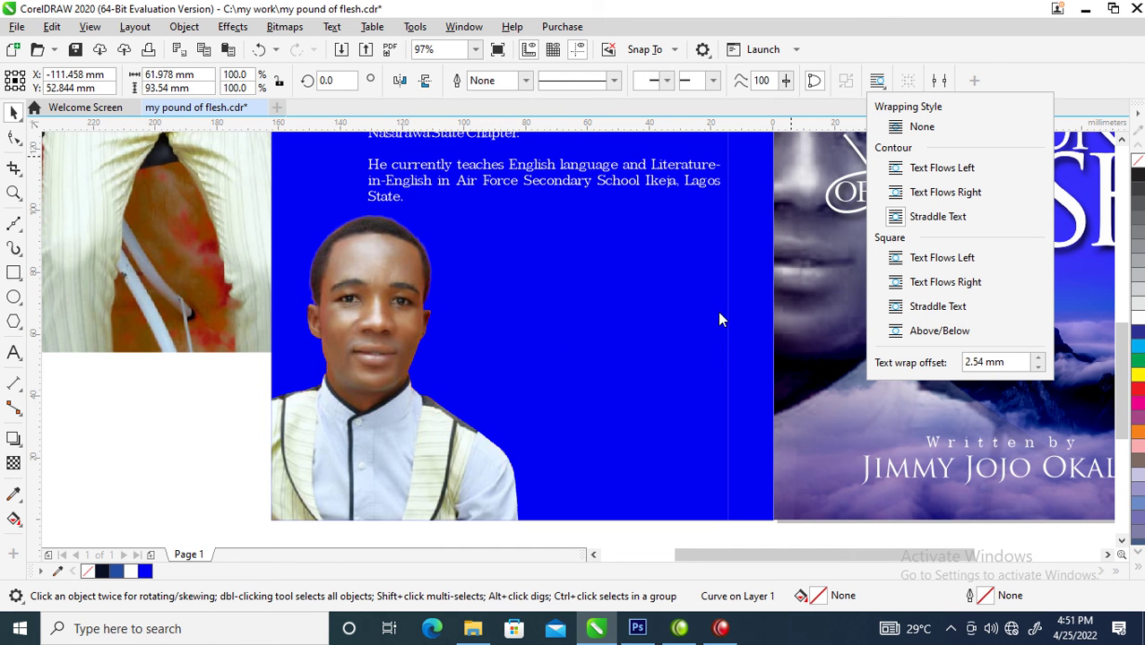
left_click(512, 183)
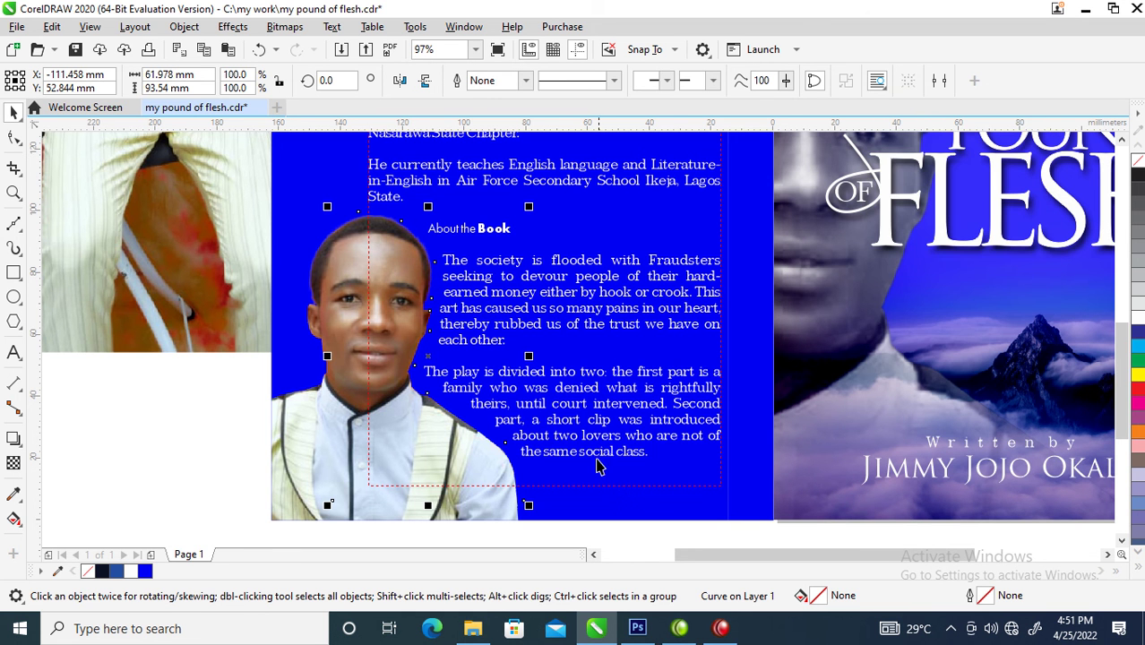
Step: Set the "About The Author" heading on the back cover to 24 pt
scroll(567, 470, "down", 4)
key("z")
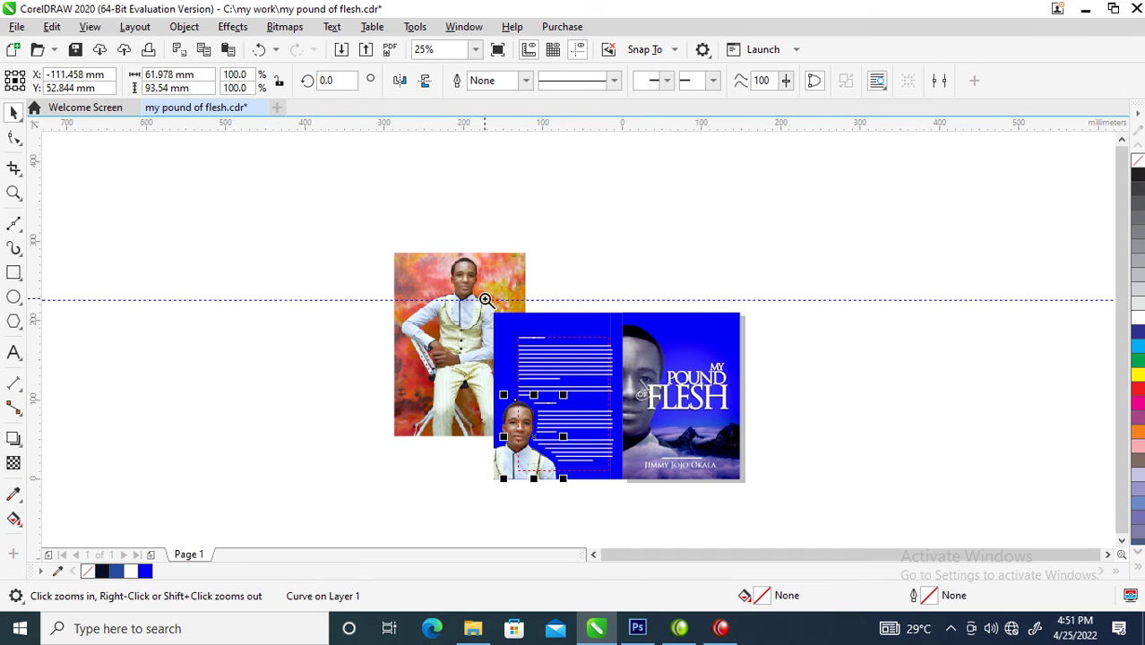
left_click_drag(782, 494, 465, 296)
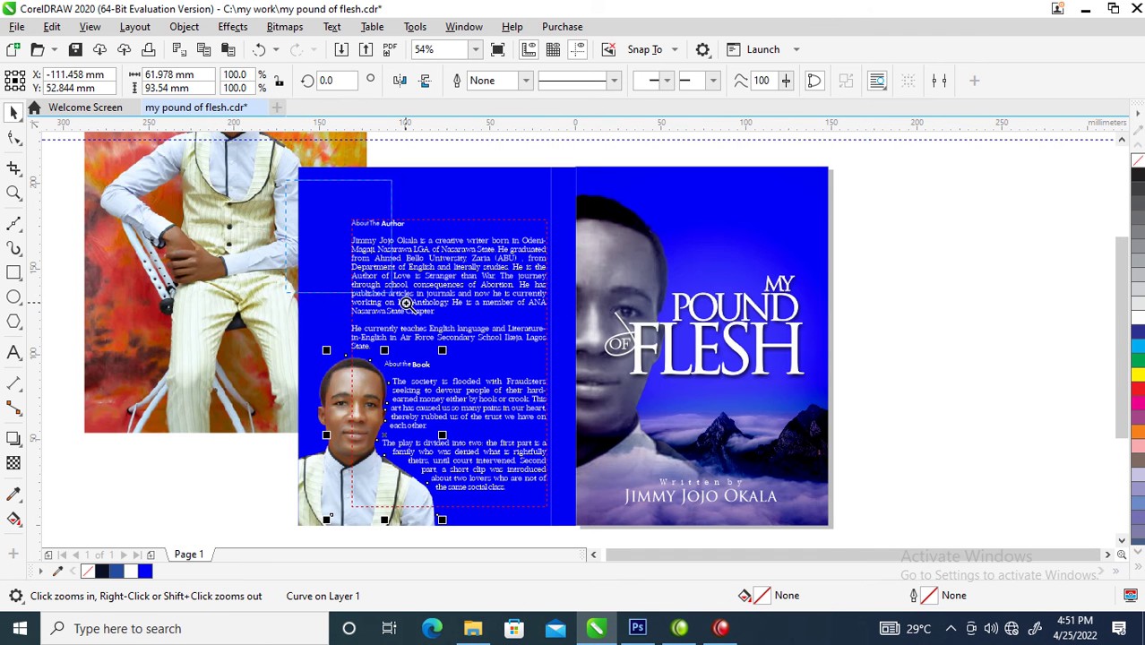
left_click_drag(642, 445, 642, 446)
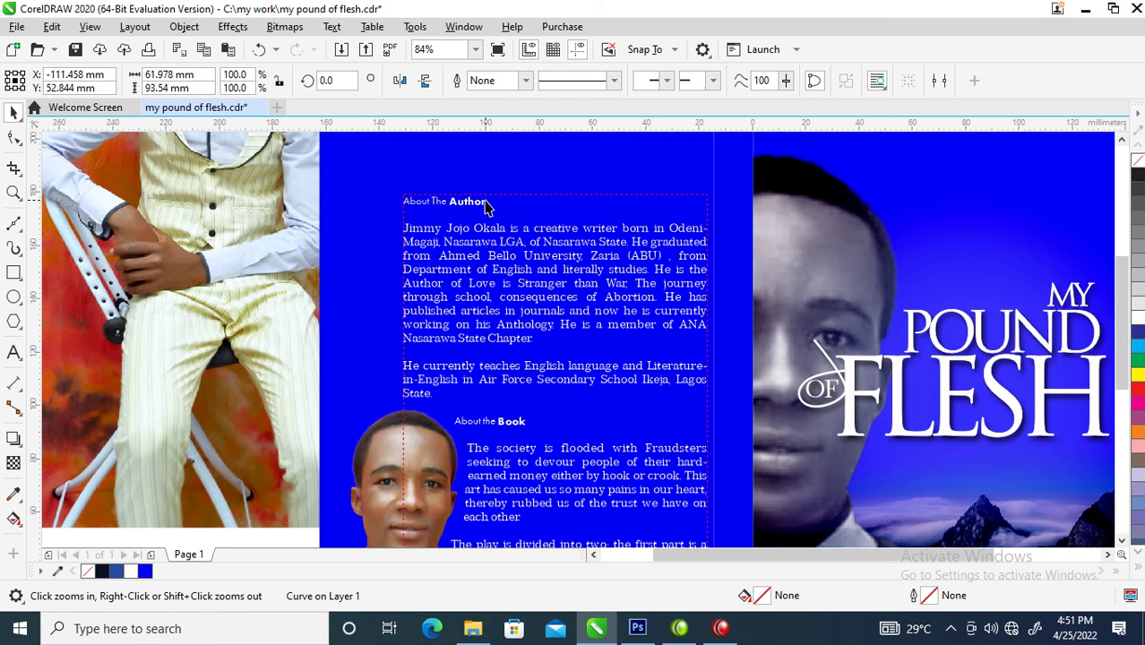
key("F8")
left_click(515, 210)
left_click_drag(485, 202, 390, 205)
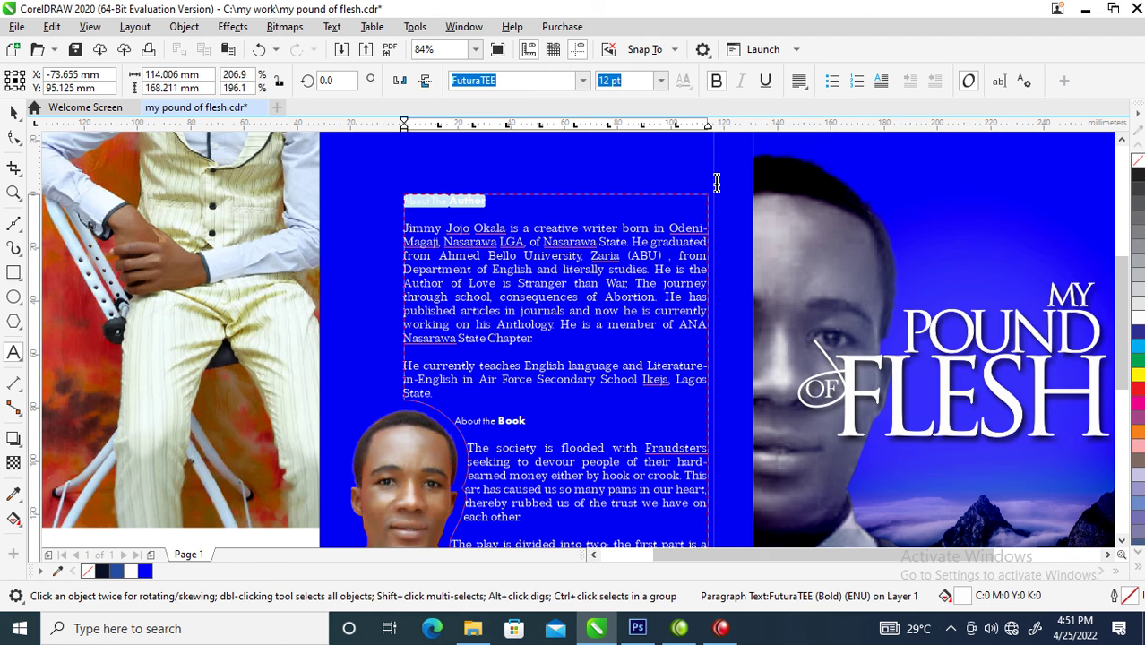
left_click(660, 80)
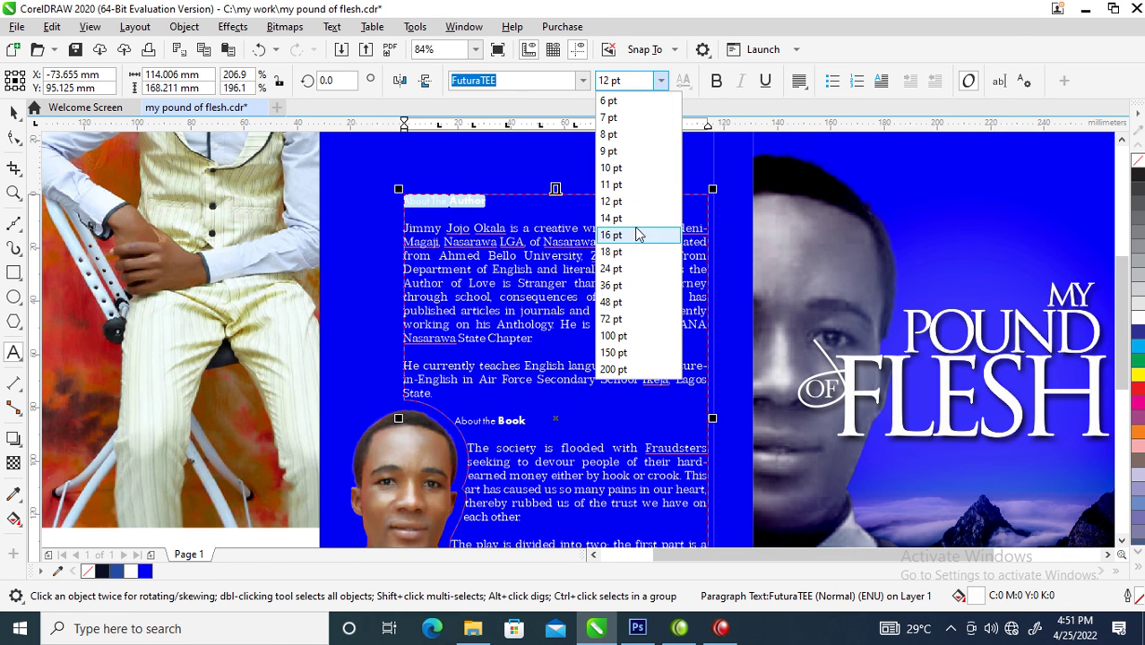
left_click(617, 218)
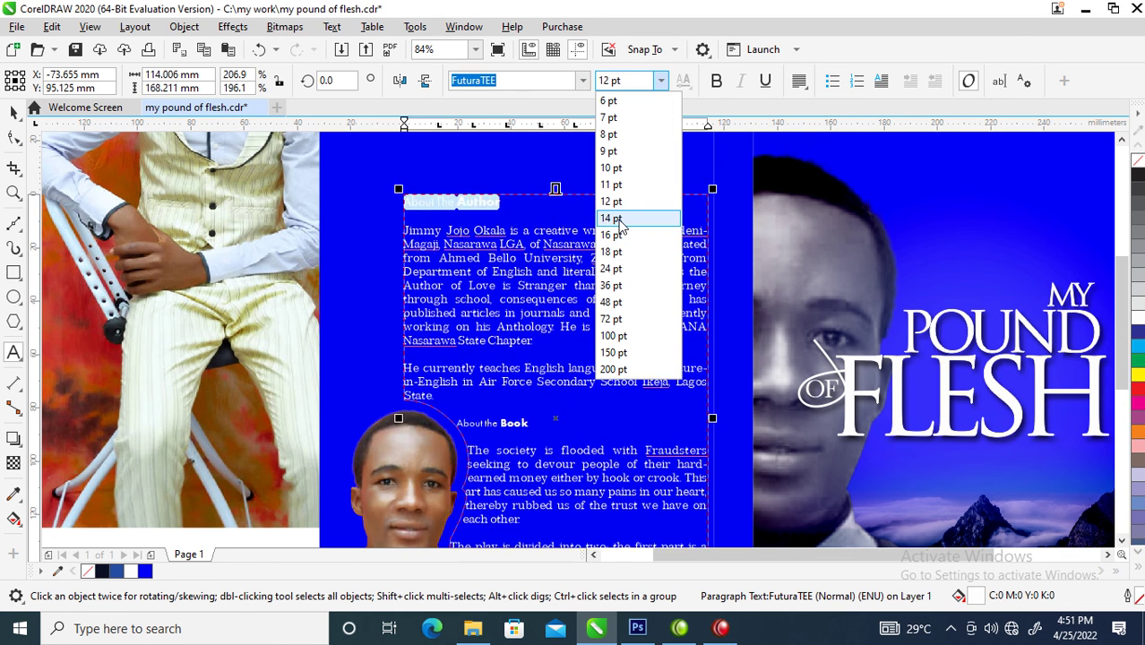
left_click(661, 82)
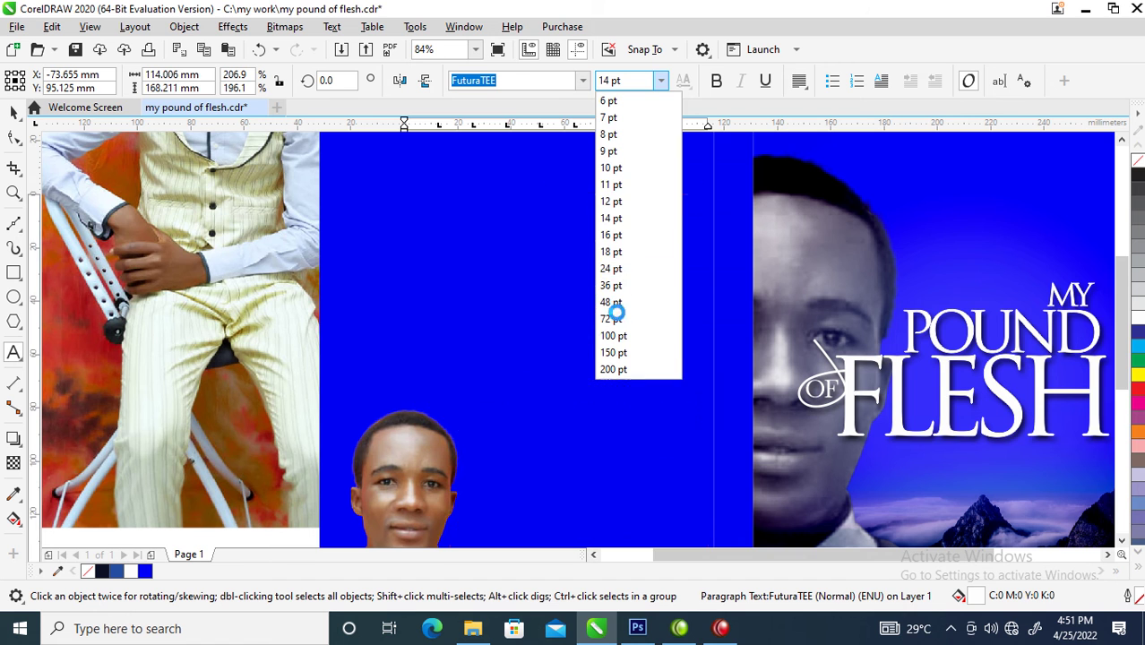
Step: Set the "About the Book" heading beside the cutout's head to 24 pt
left_click(566, 444)
left_click(555, 431)
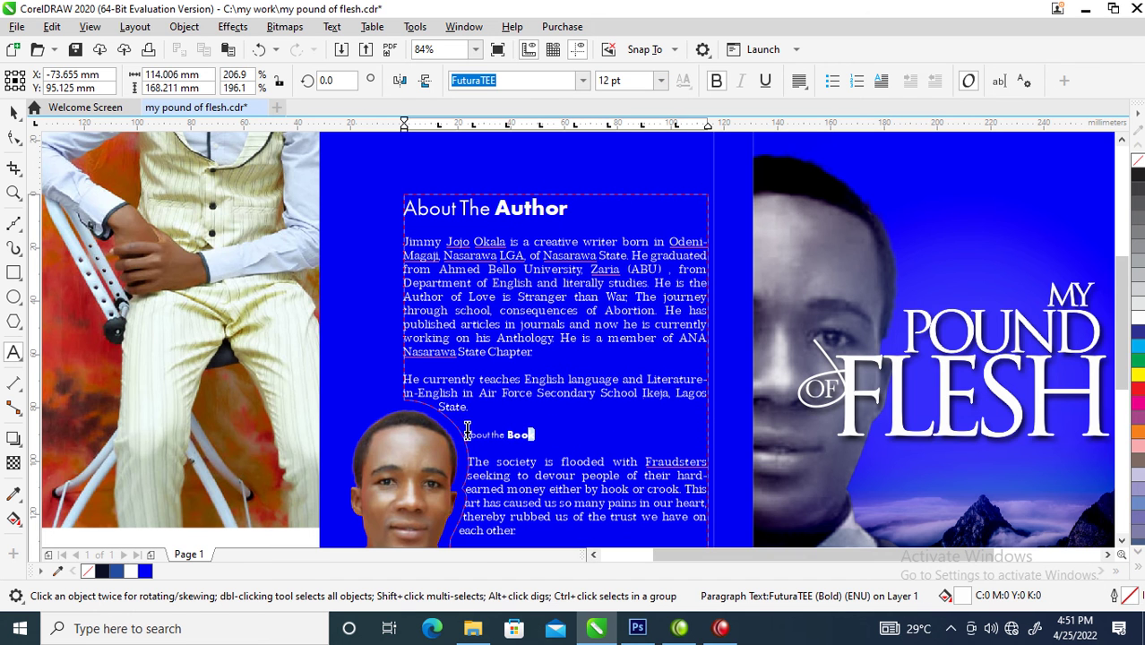
left_click_drag(468, 431, 458, 430)
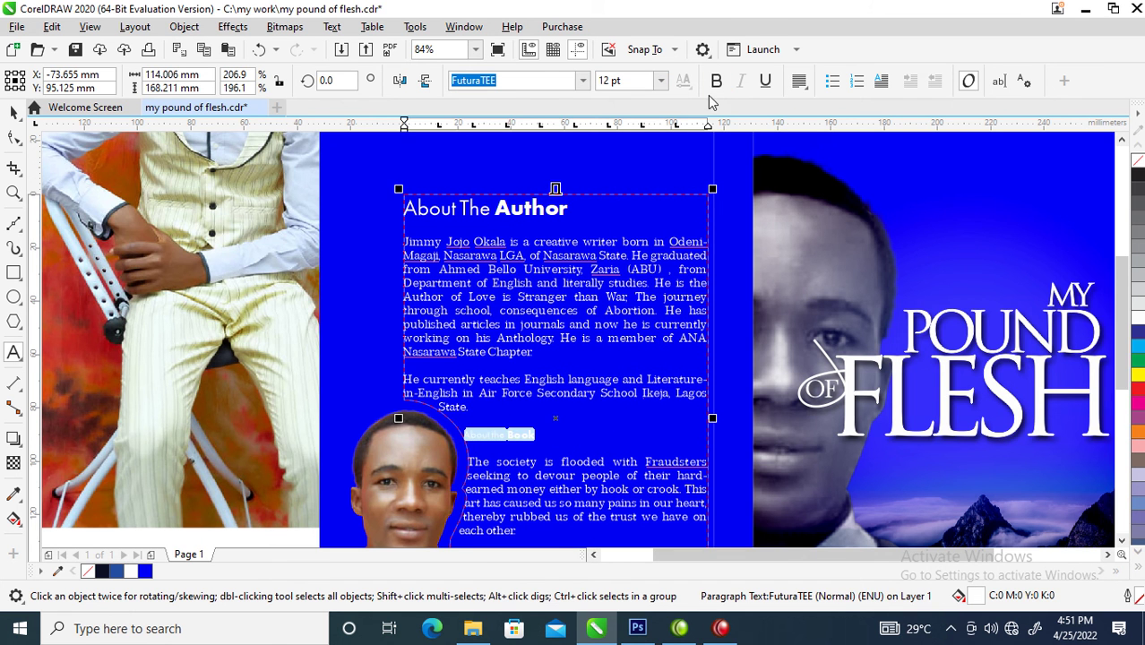
left_click(667, 80)
left_click(666, 80)
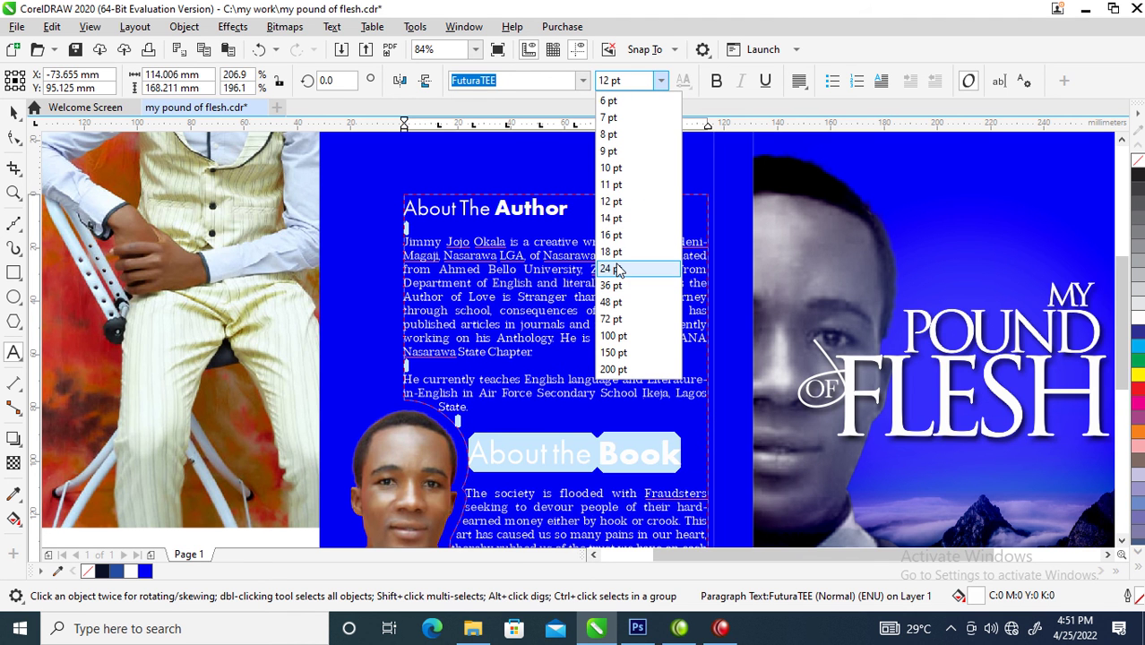
key("Escape")
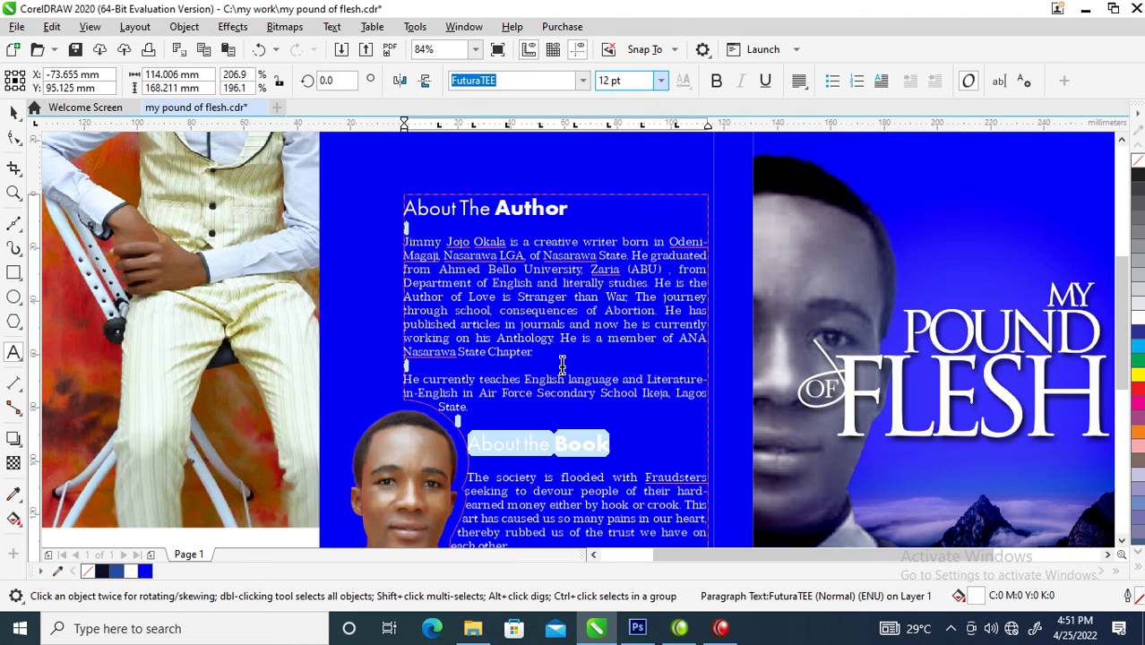
Step: Right-align the "About the Book" and "About The Author" headings within the text frame
left_click(798, 80)
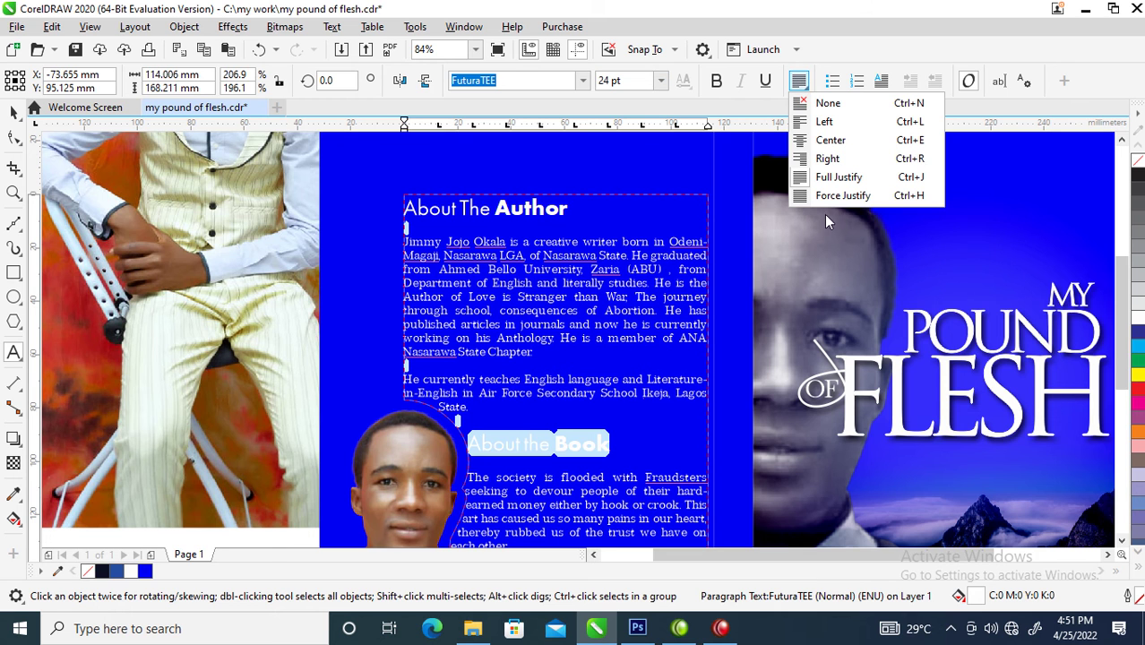
left_click(822, 159)
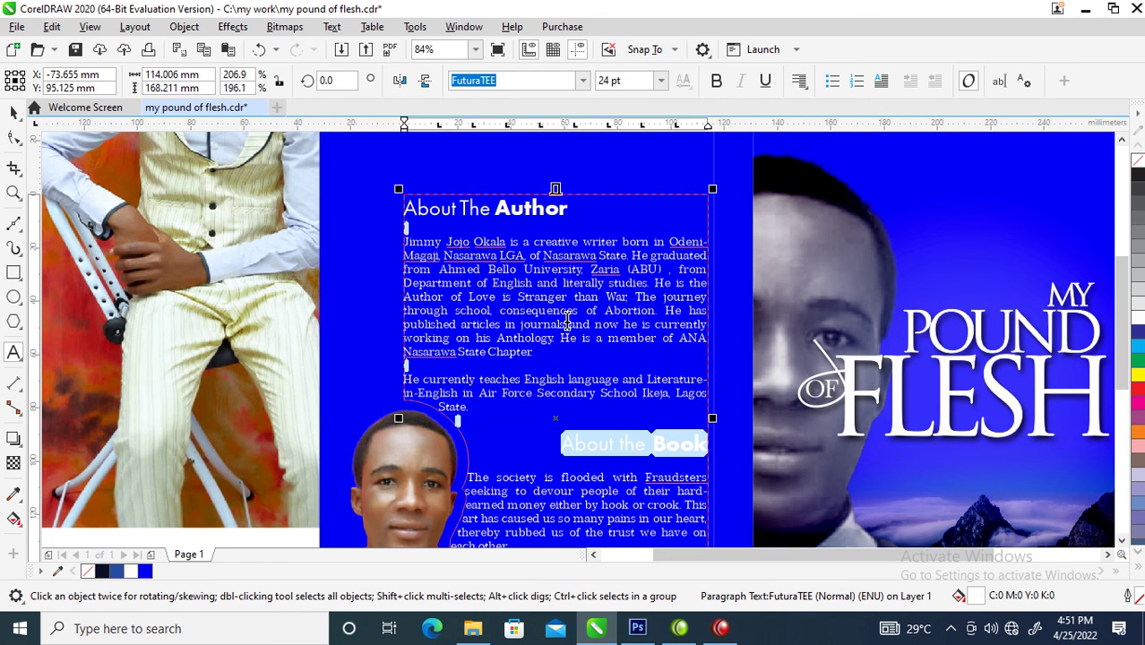
left_click_drag(570, 215, 402, 209)
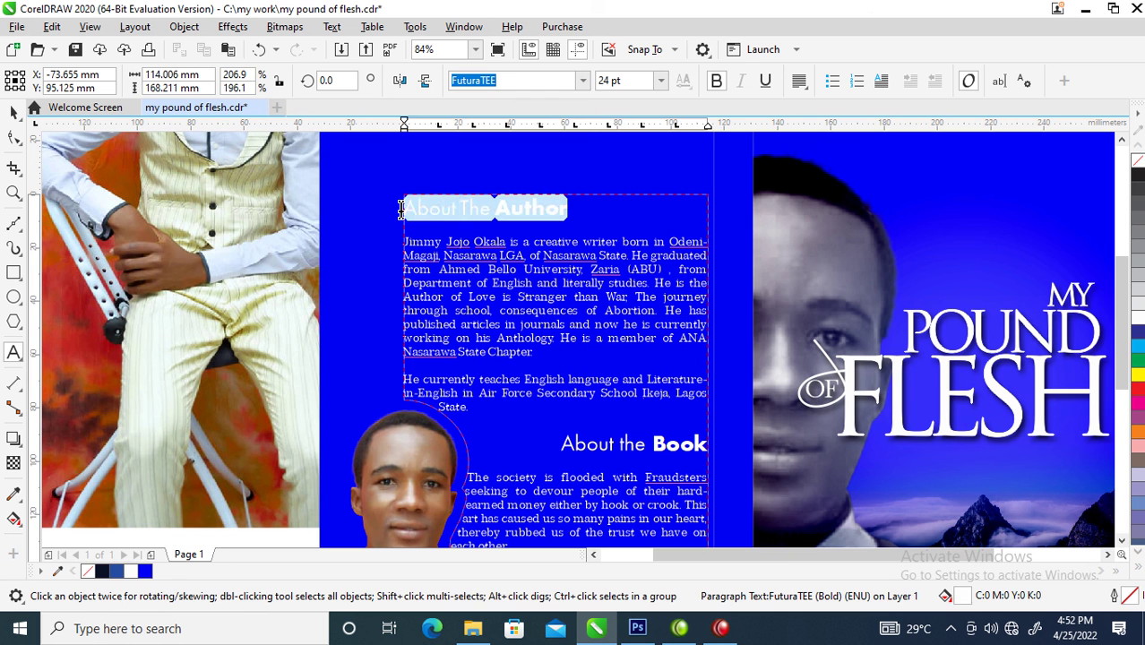
left_click(800, 82)
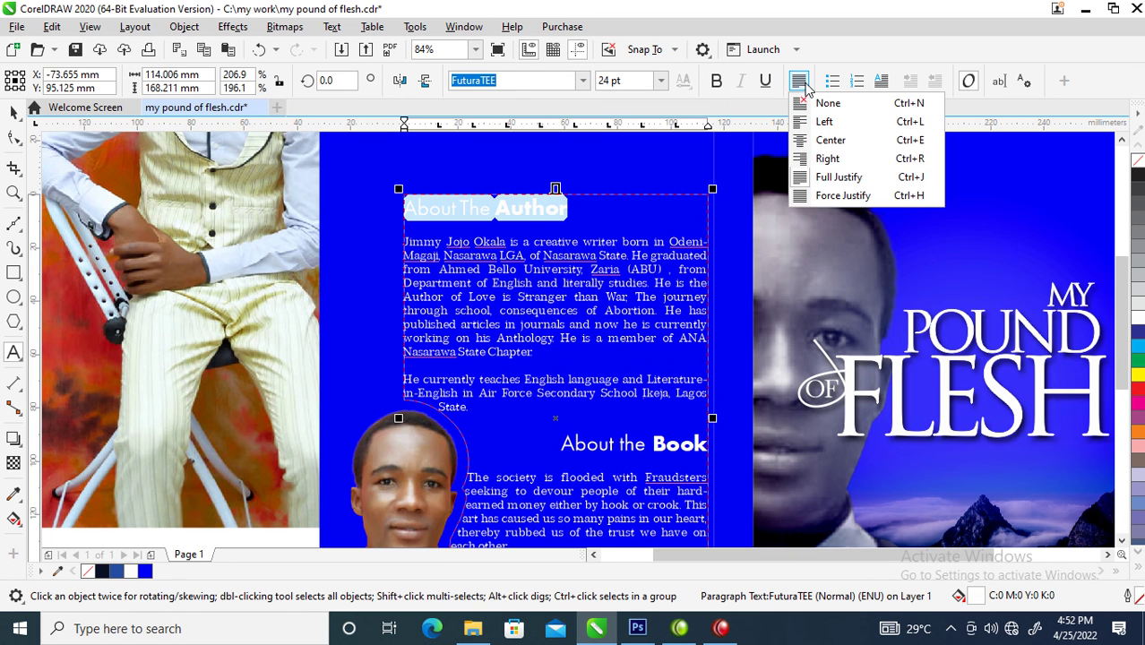
left_click(837, 161)
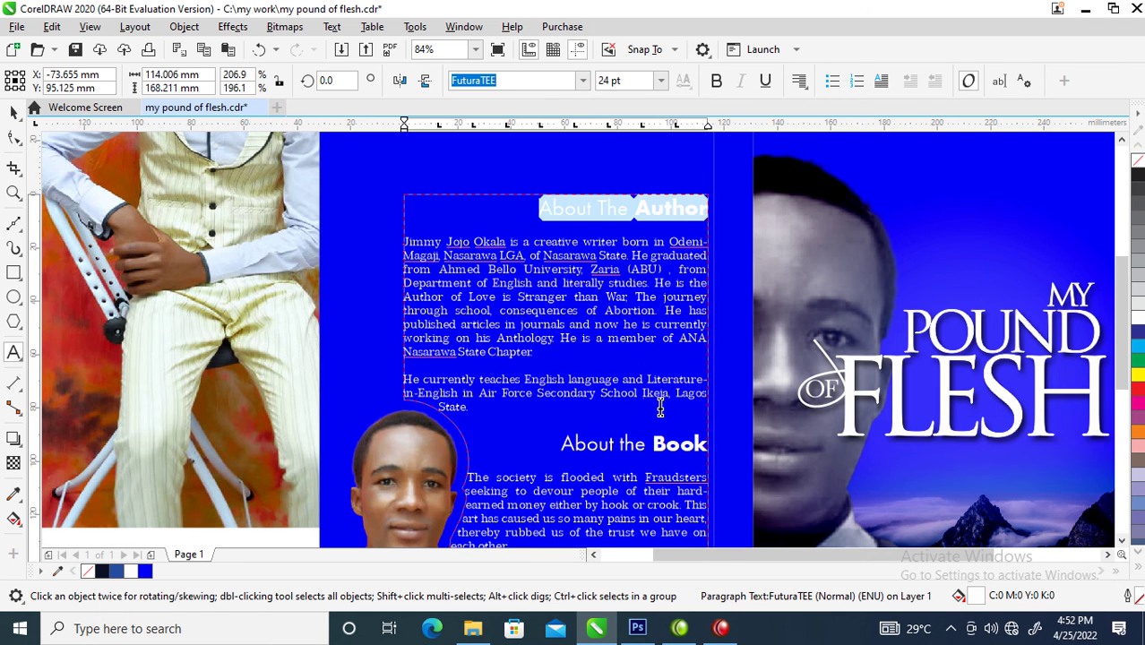
Step: Extend the back cover text frame downward to about 194 mm high so the last lines of the text fit
key("ctrl+space")
scroll(648, 368, "down", 3)
key("z")
left_click_drag(572, 349, 979, 517)
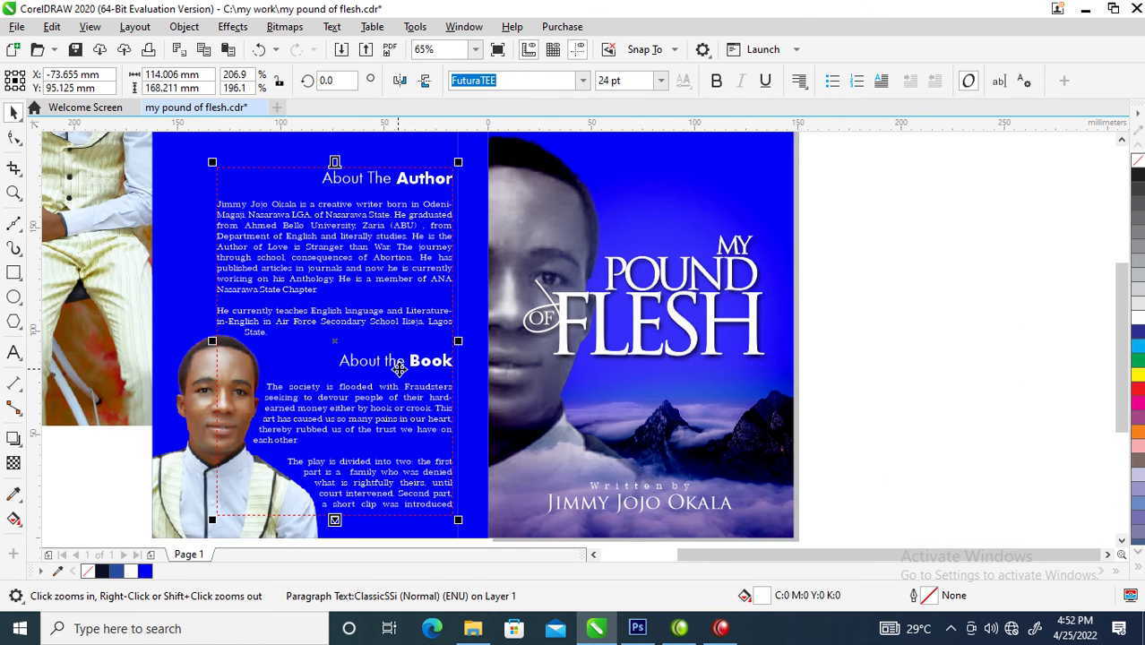
left_click_drag(334, 520, 336, 514)
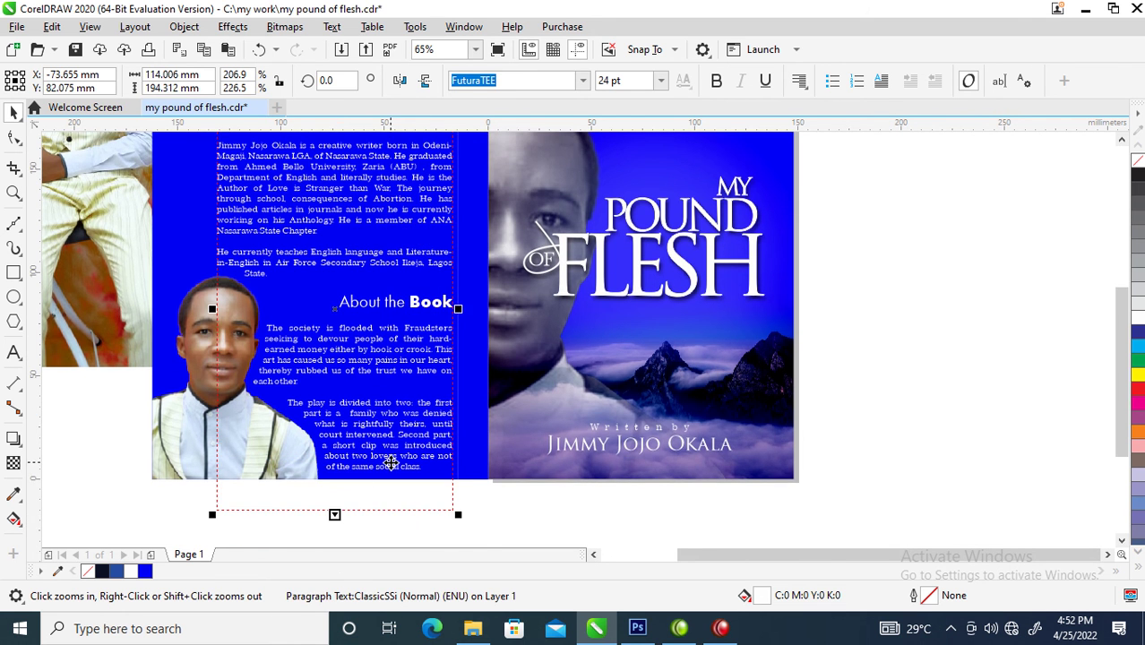
Step: Resize the back cover text frame to about 120 × 171 mm, reaching further toward the outer edge and away from the spine
scroll(389, 461, "down", 2)
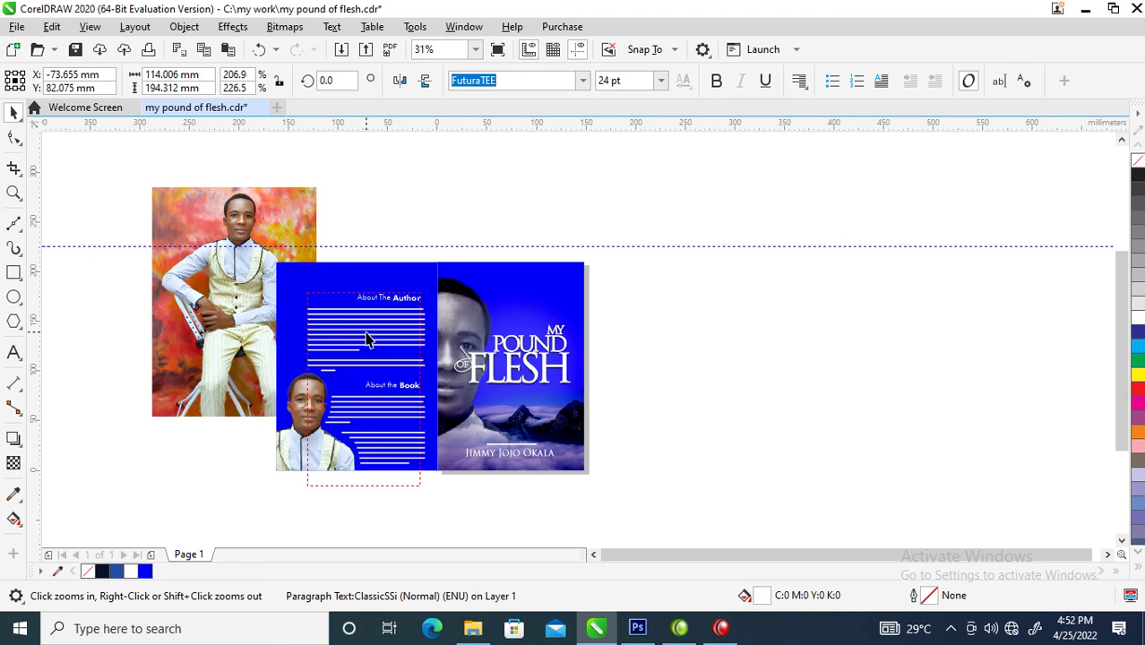
left_click(369, 378)
left_click_drag(460, 356, 436, 328)
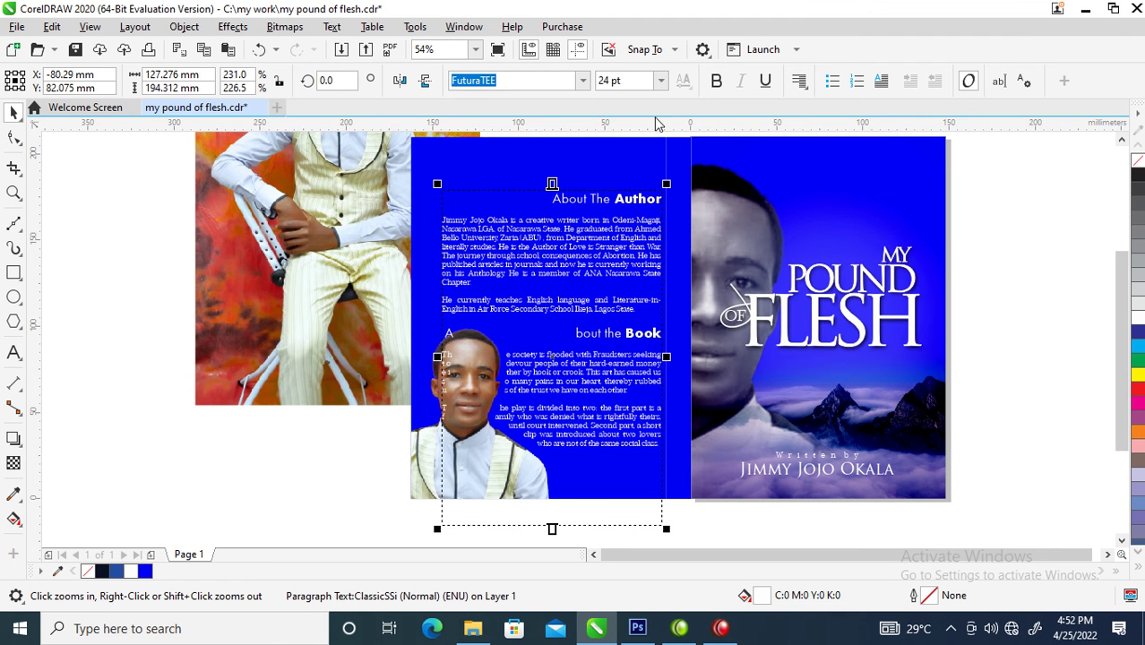
left_click_drag(551, 183, 552, 171)
left_click_drag(670, 353, 655, 353)
left_click_drag(545, 529, 545, 476)
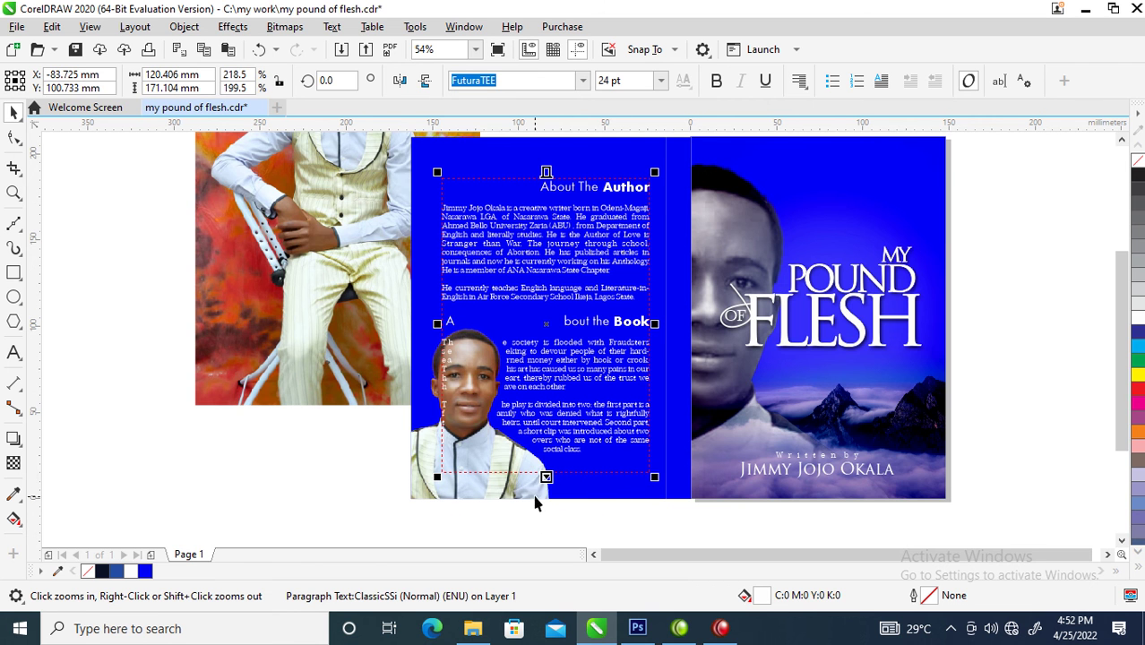
left_click(595, 456)
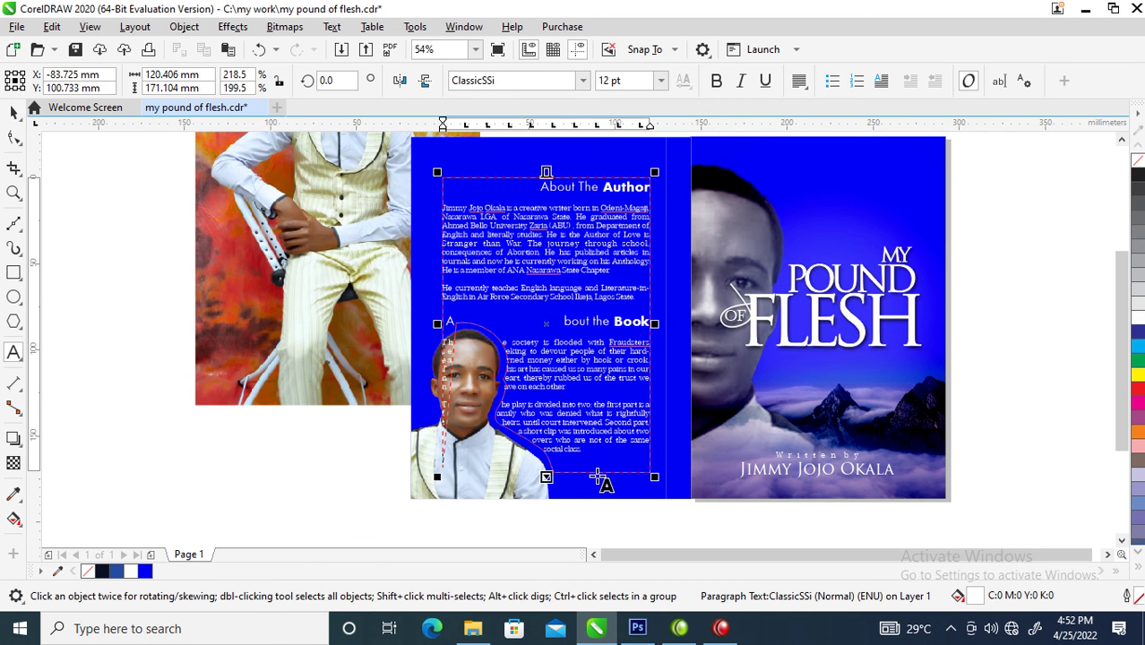
Step: Delete the original photo of the seated man lying outside the cover
scroll(573, 412, "down", 2)
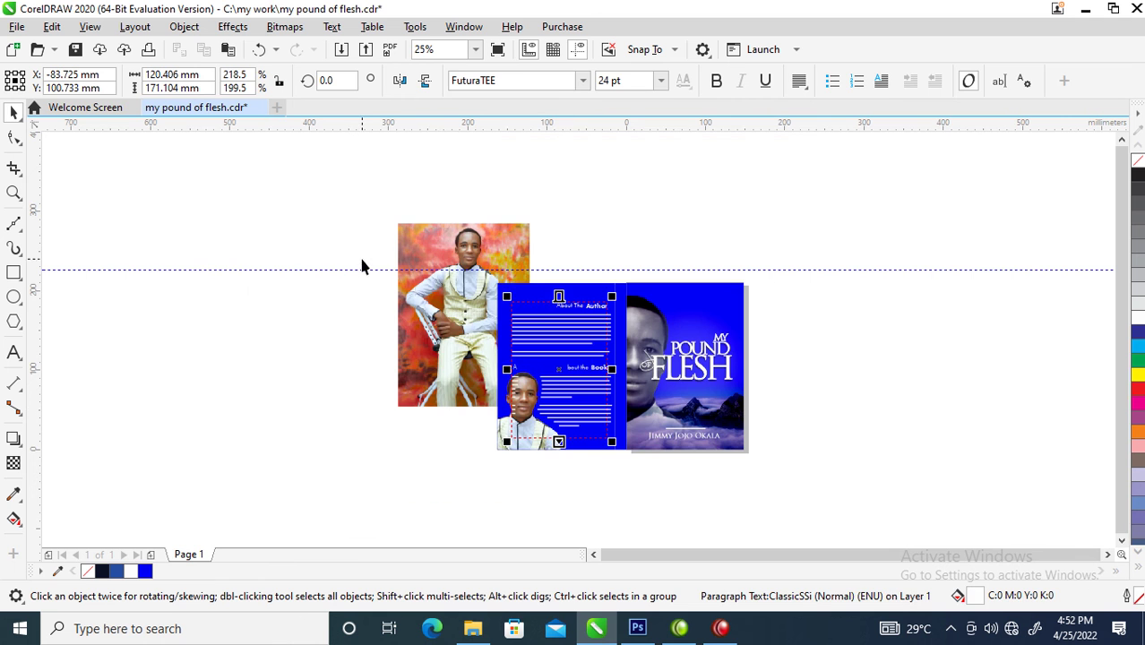
left_click(431, 289)
key("Delete")
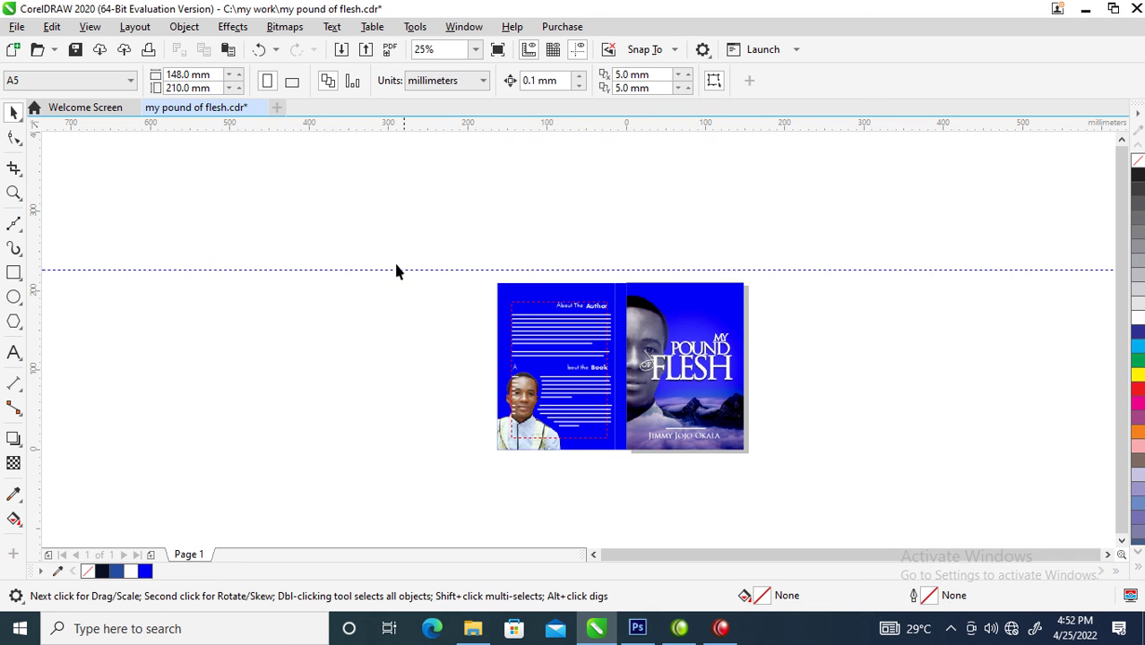
Step: Give the blue spine rectangle between the two covers a white hairline outline
key("z")
left_click_drag(486, 278, 750, 458)
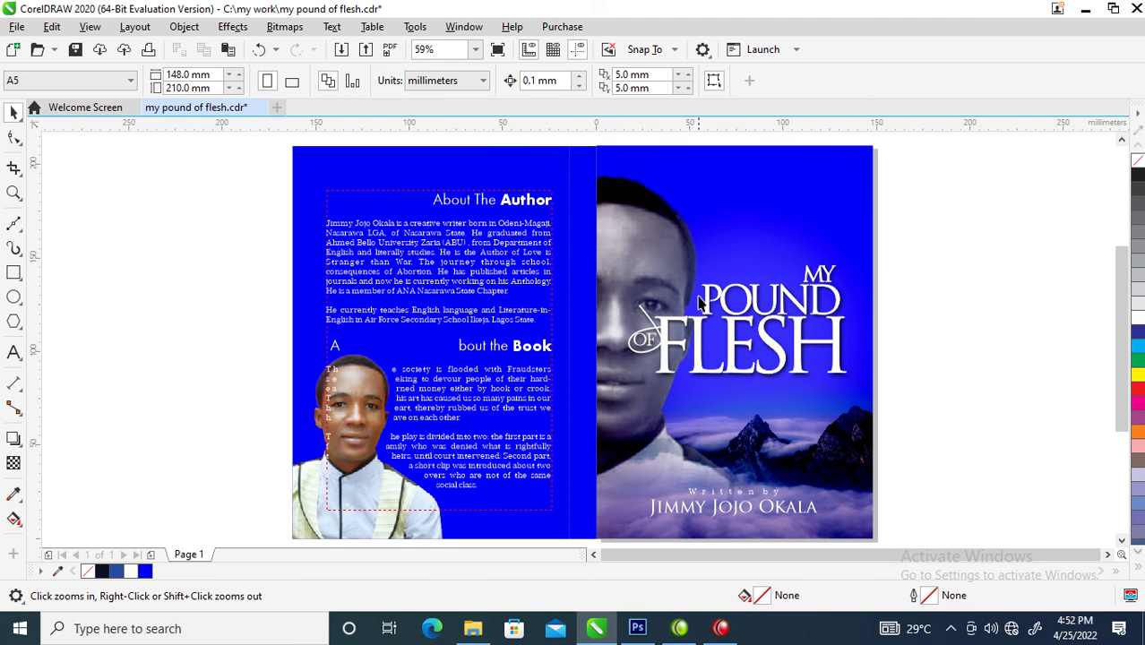
key("space")
left_click(580, 188)
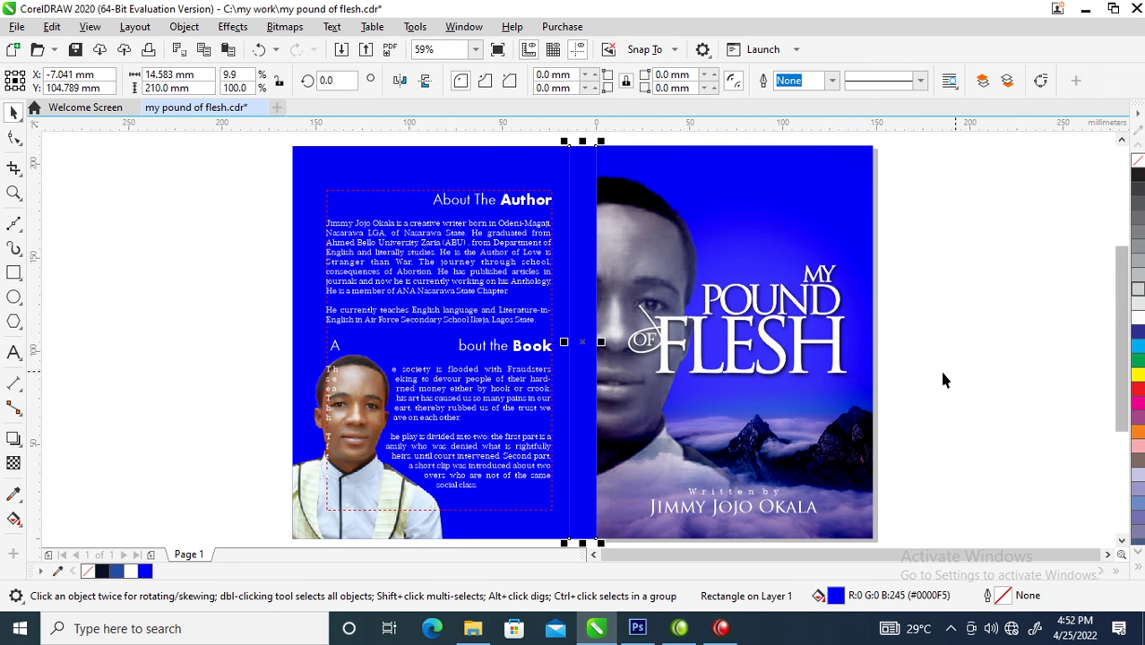
right_click(1136, 309)
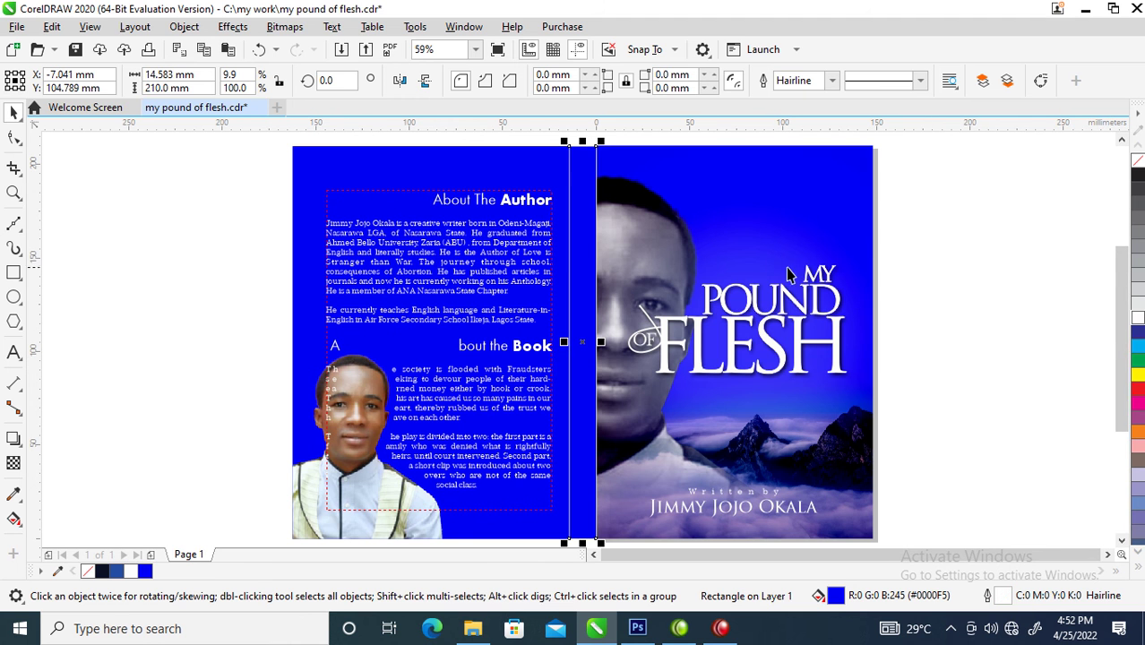
Step: Add the artistic text "MY POUND OF FLESH" on the front cover, above the main title
left_click(822, 273)
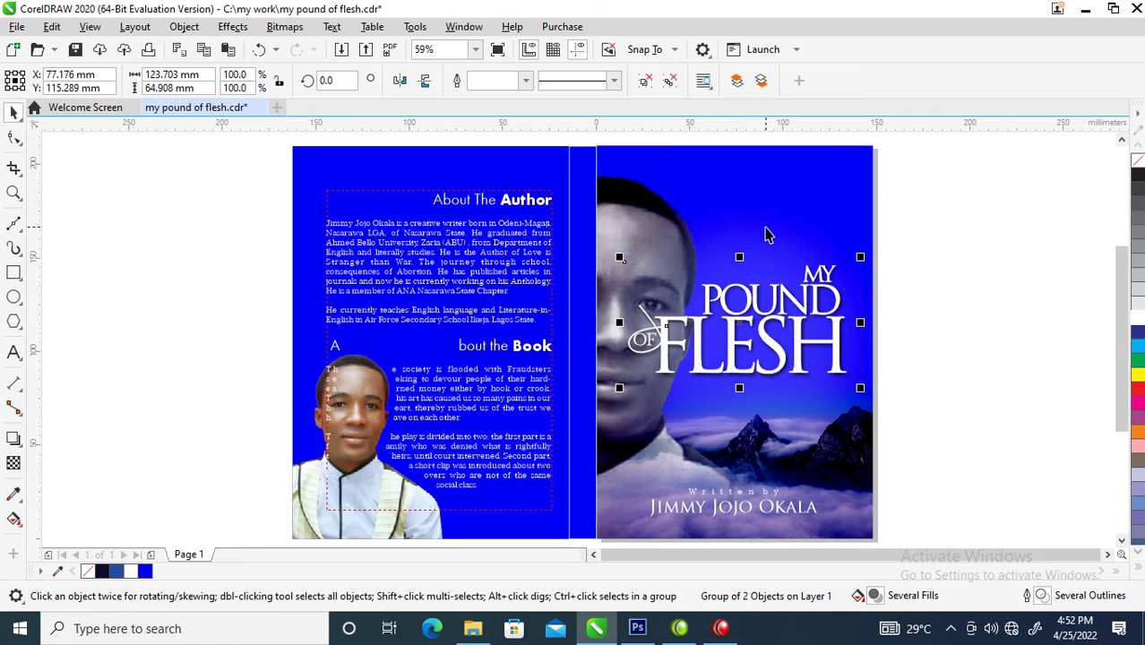
key("F8")
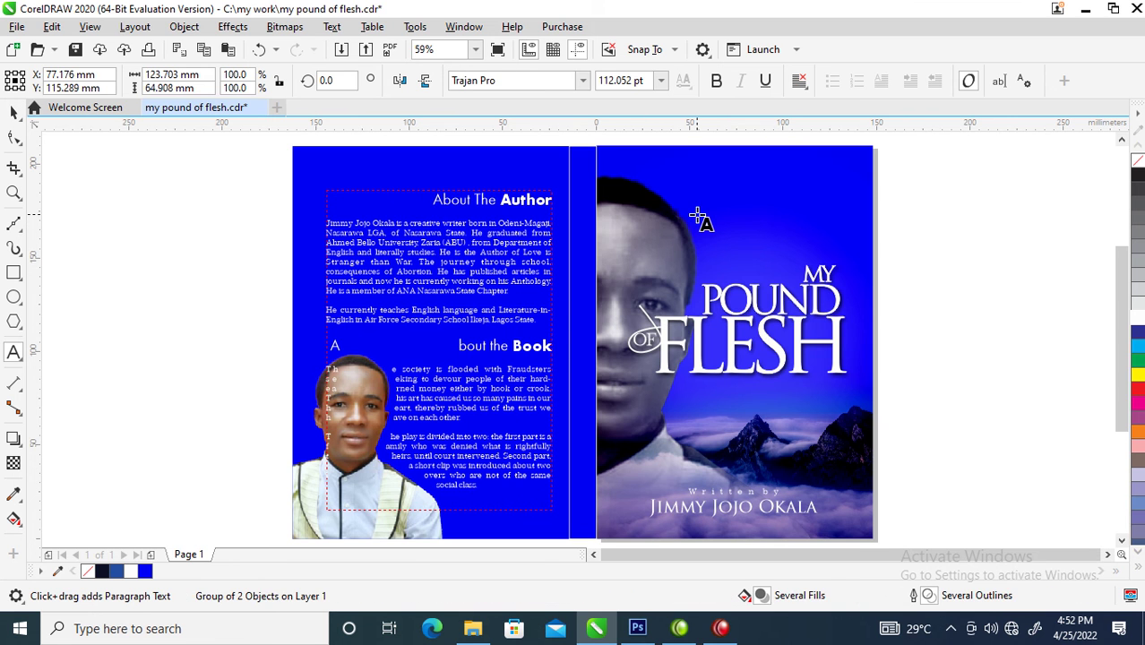
left_click(696, 219)
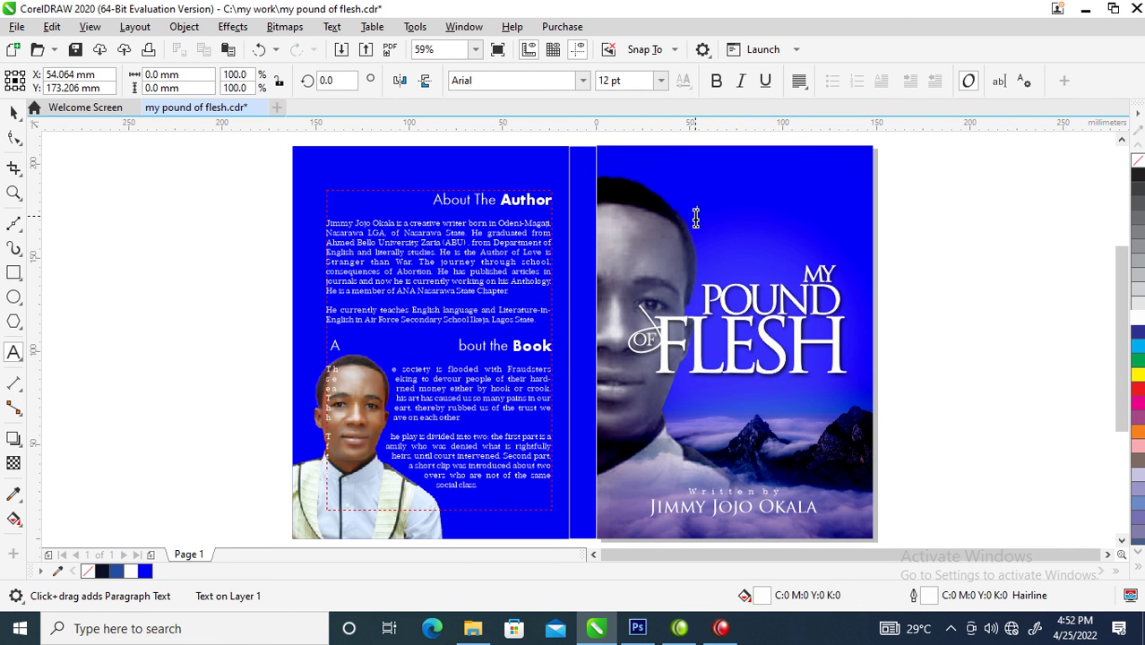
type("MY POUND OF FL")
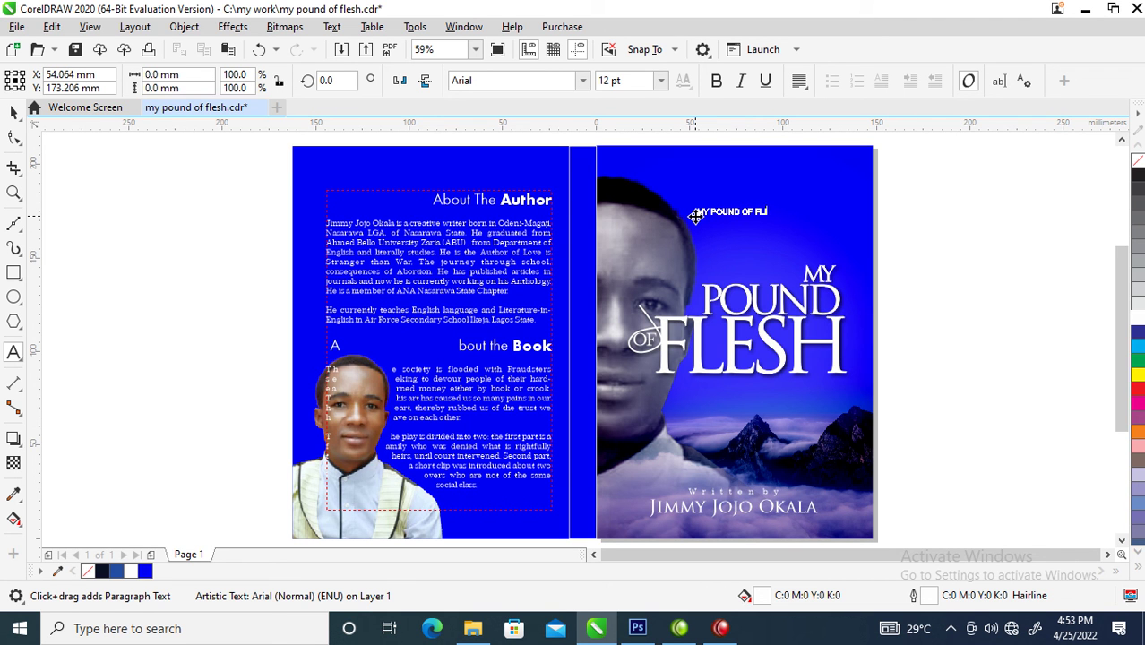
left_click_drag(696, 215, 698, 218)
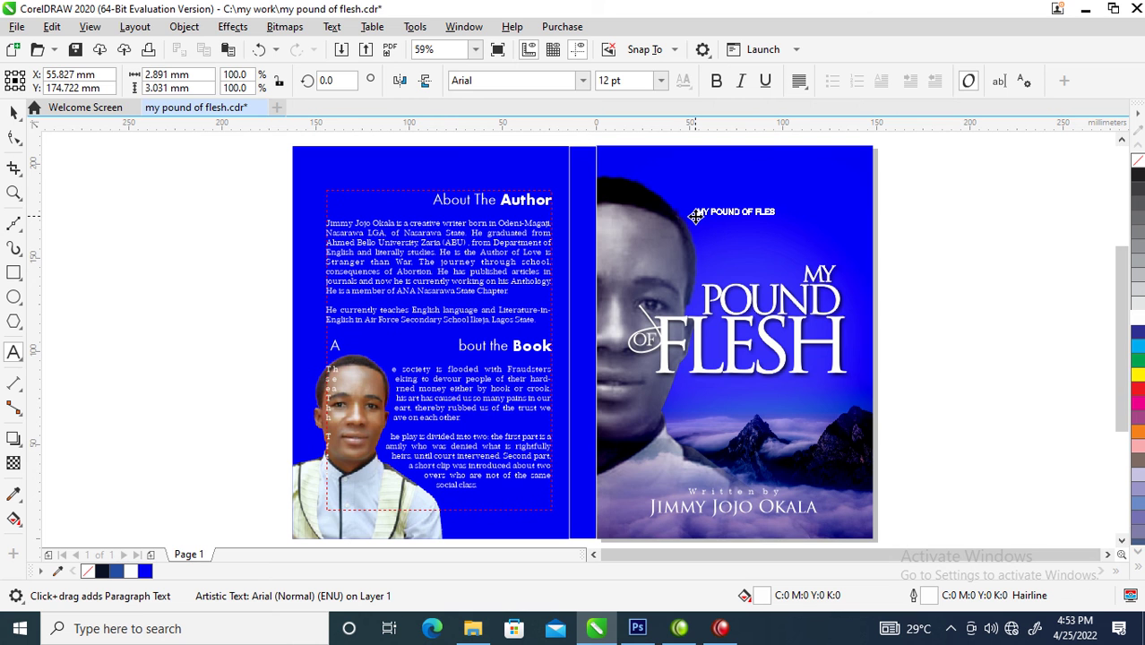
key("ctrl+space")
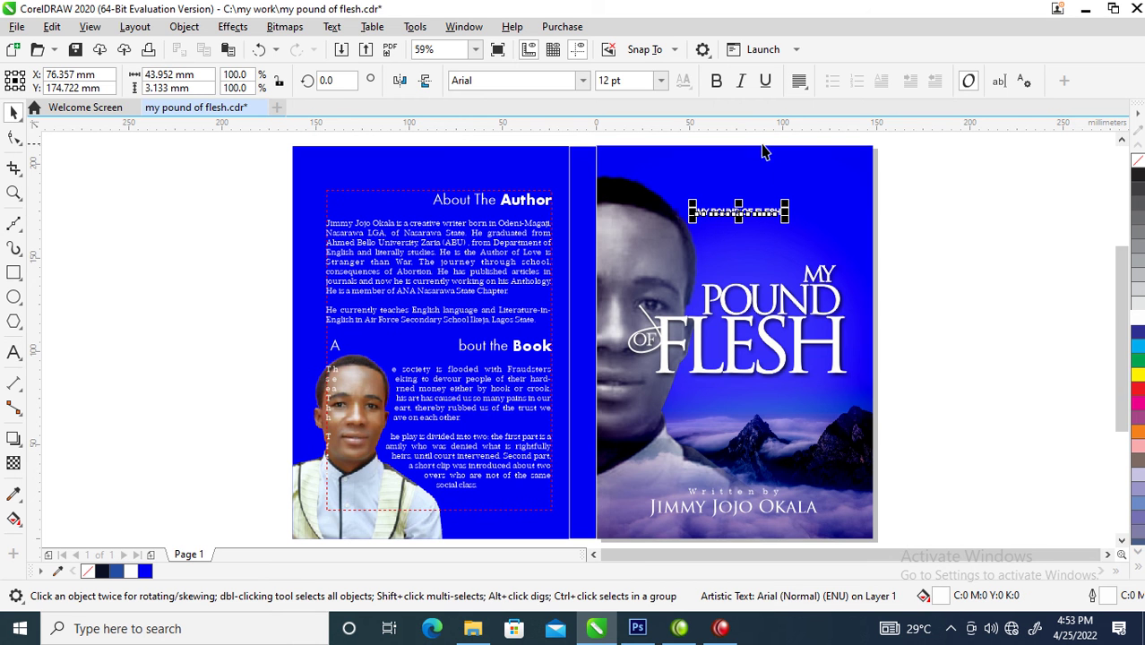
Step: Enlarge the new text line to about 31 pt and set its font to FuturaTEE
left_click_drag(788, 203, 911, 194)
left_click(583, 80)
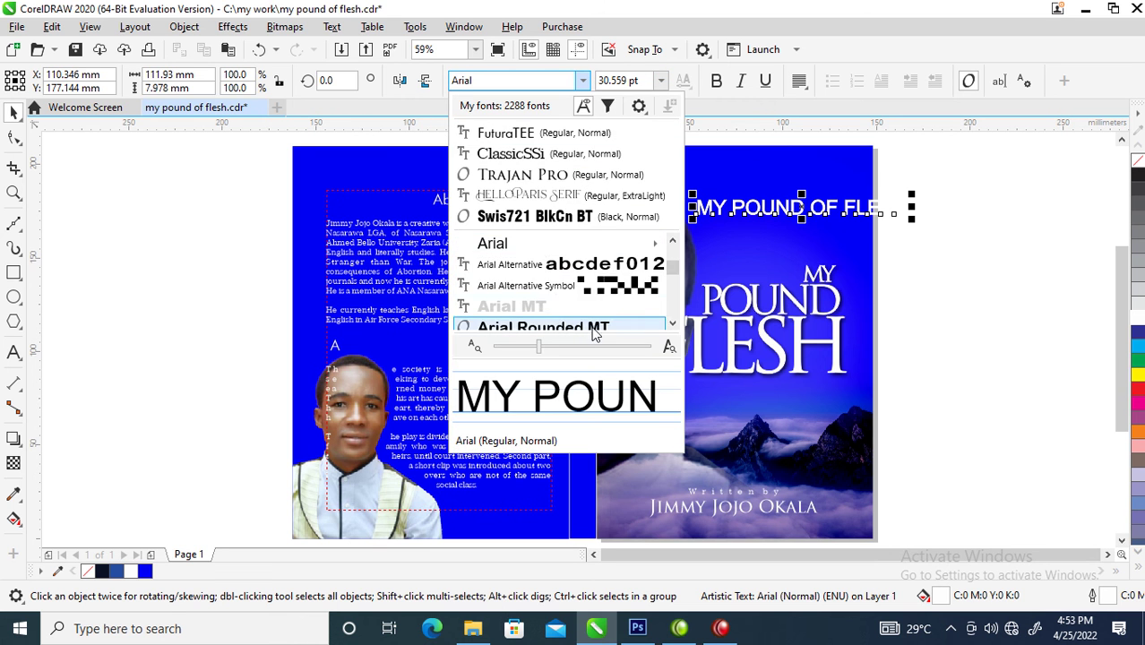
left_click(532, 141)
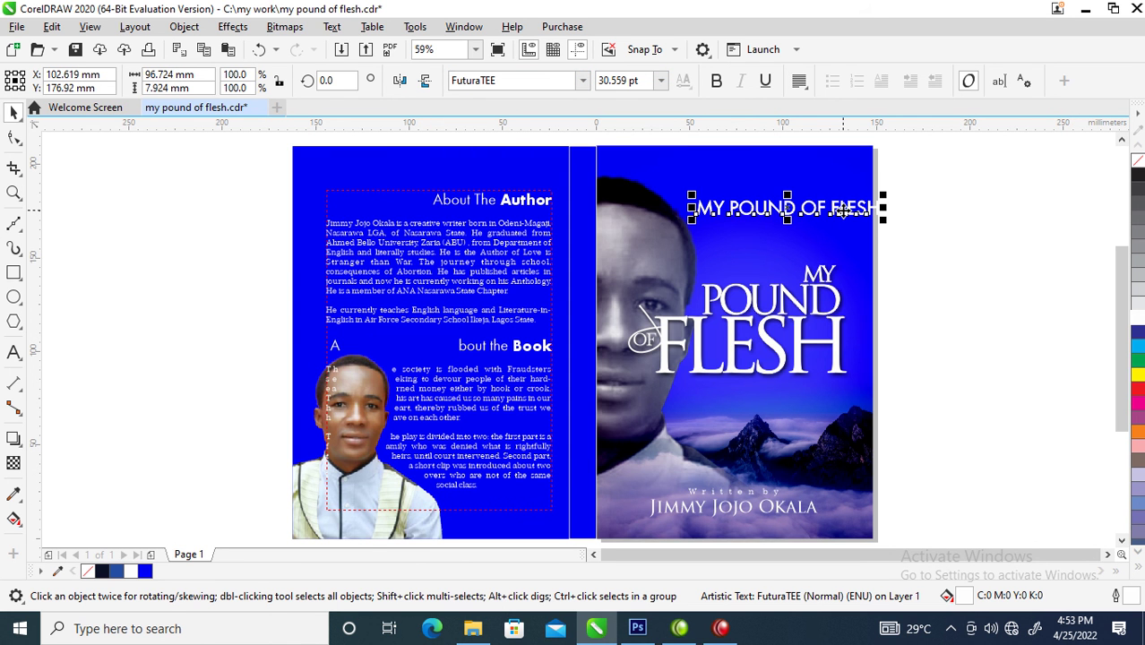
Step: Move the new text line near the front cover's upper edge and make the words "FLESH" and "POUND" bold
left_click_drag(843, 215, 787, 180)
double_click(735, 179)
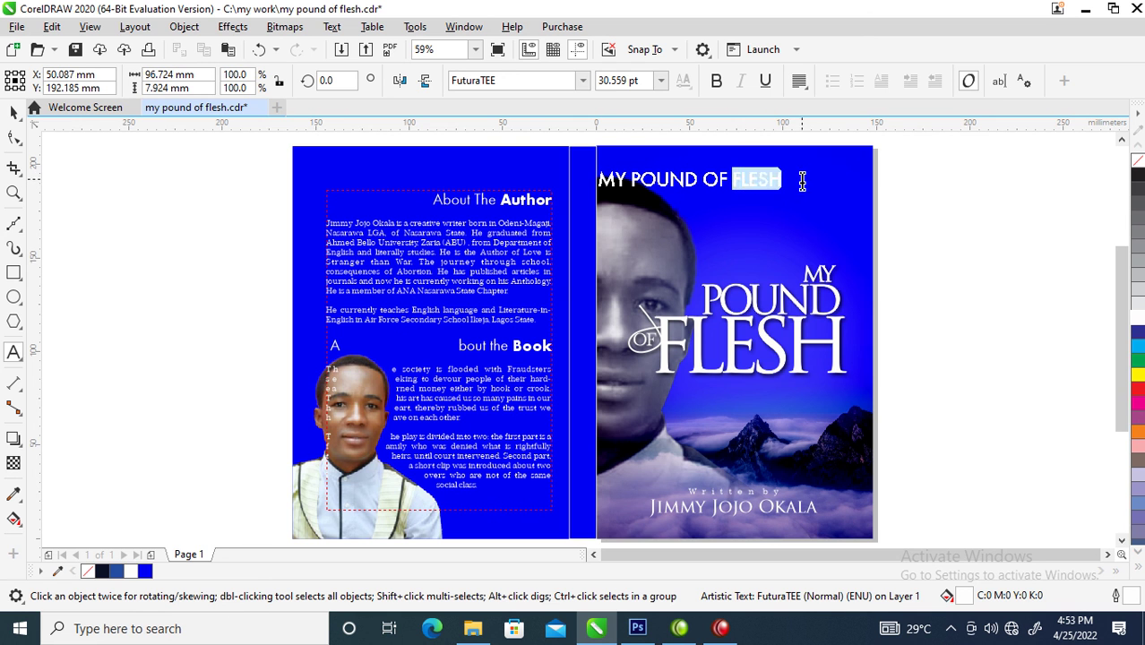
left_click(716, 82)
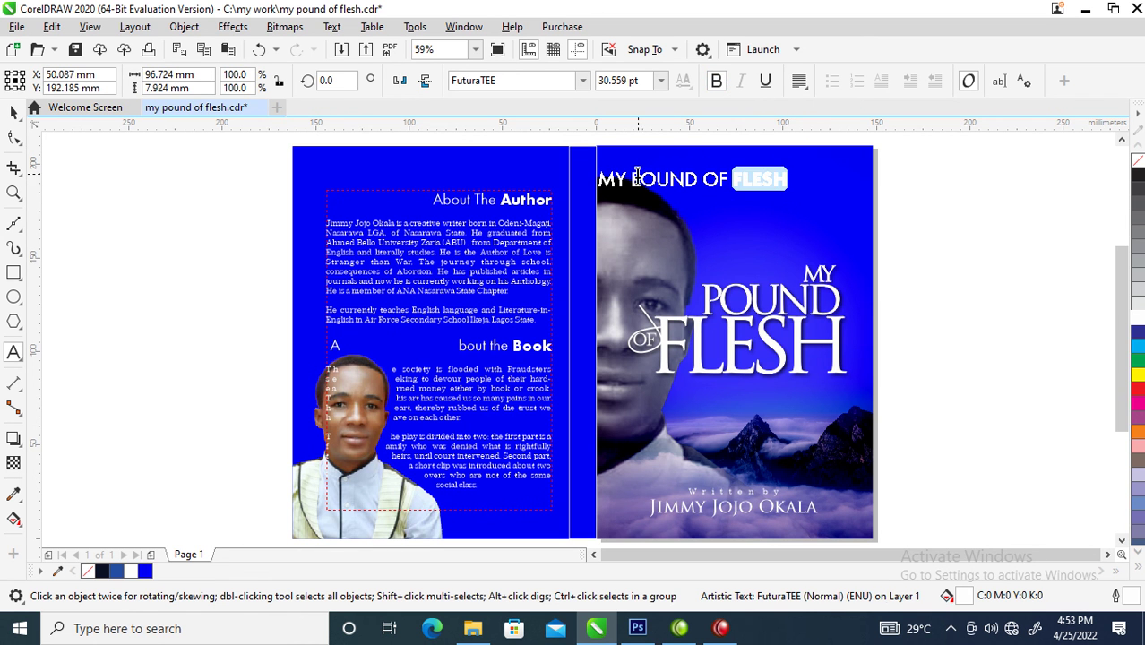
left_click(633, 179)
left_click_drag(697, 179, 708, 179)
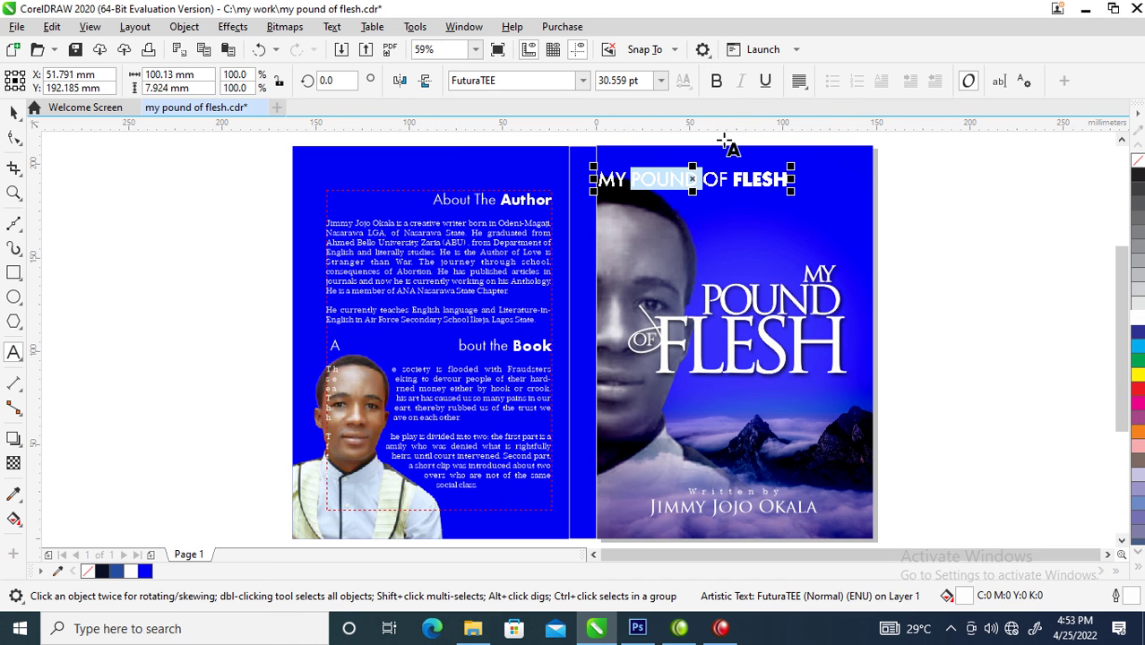
left_click(716, 82)
key("ctrl+space")
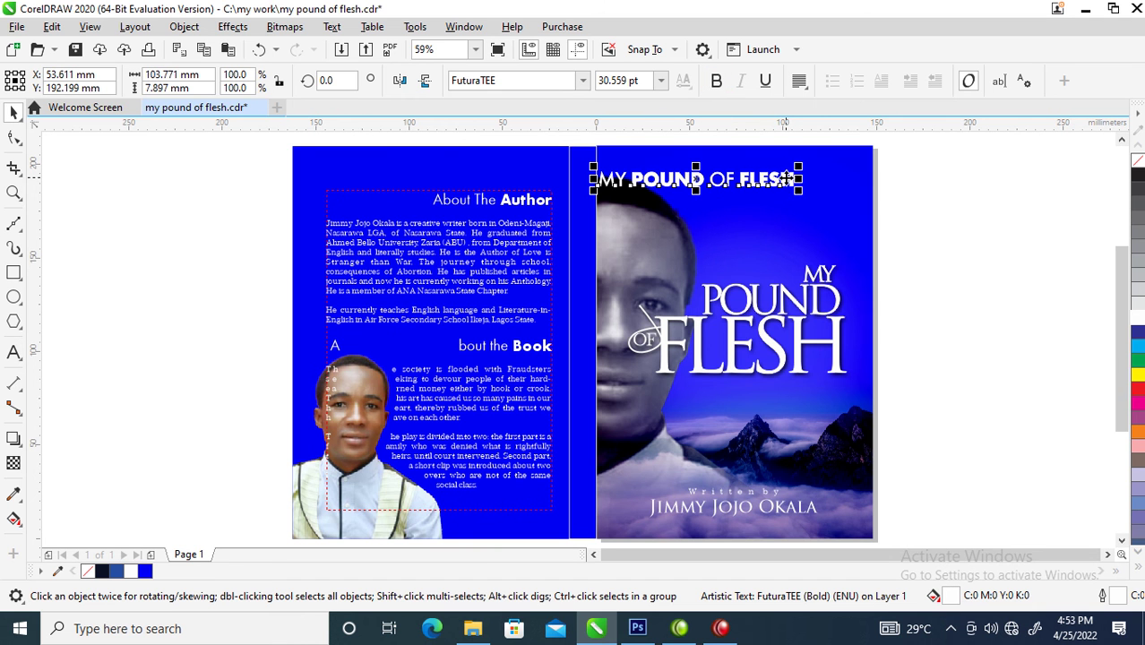
Step: Rotate the "MY POUND OF FLESH" line 90° counterclockwise and place it on the upper half of the spine
left_click_drag(786, 185, 694, 286)
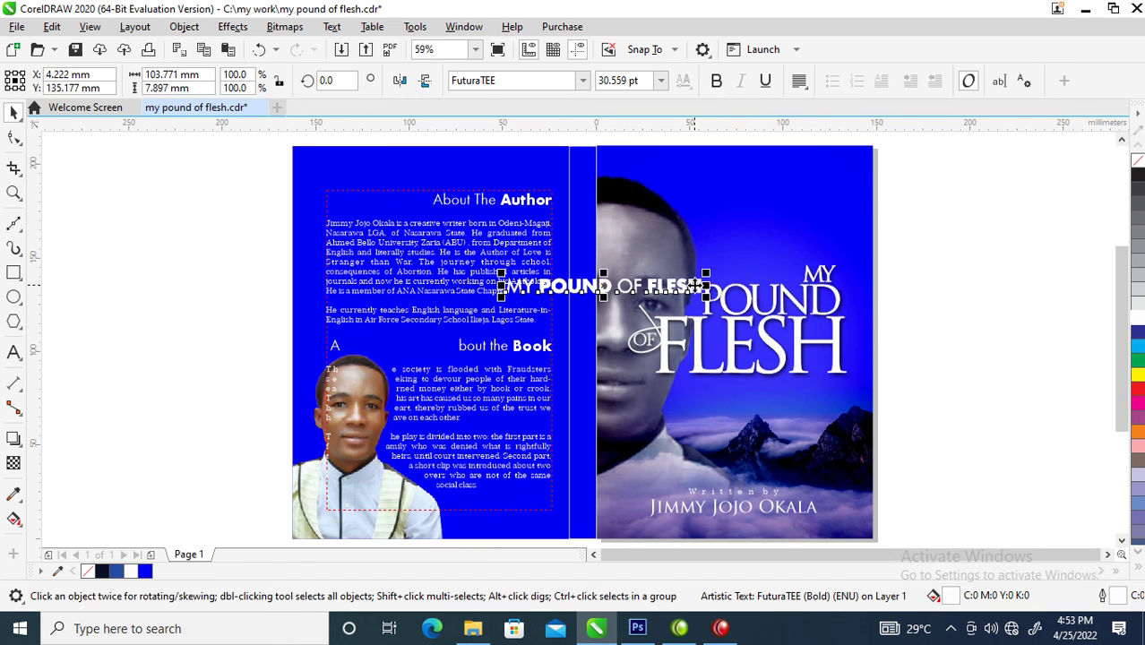
left_click(694, 285)
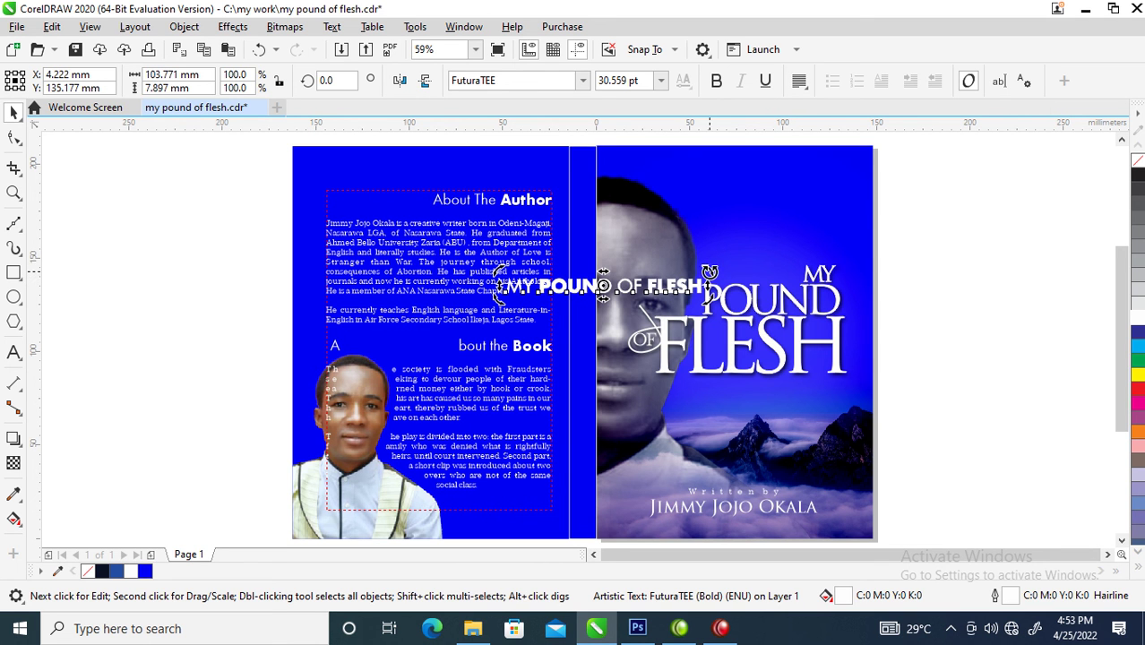
left_click_drag(709, 271, 584, 207)
Step: Place a copy of the "Written by" line and the author's name higher up on the front cover, overlapping the spine
left_click(737, 509)
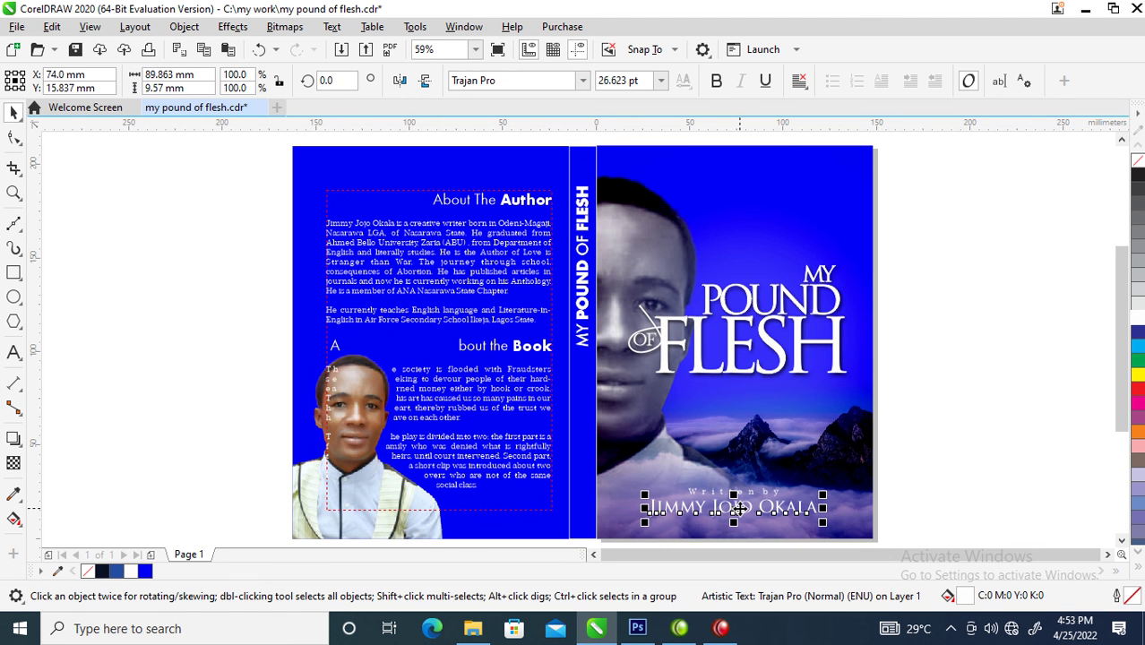
left_click(752, 492, "shift")
left_click_drag(752, 493, 644, 419)
right_click(644, 419)
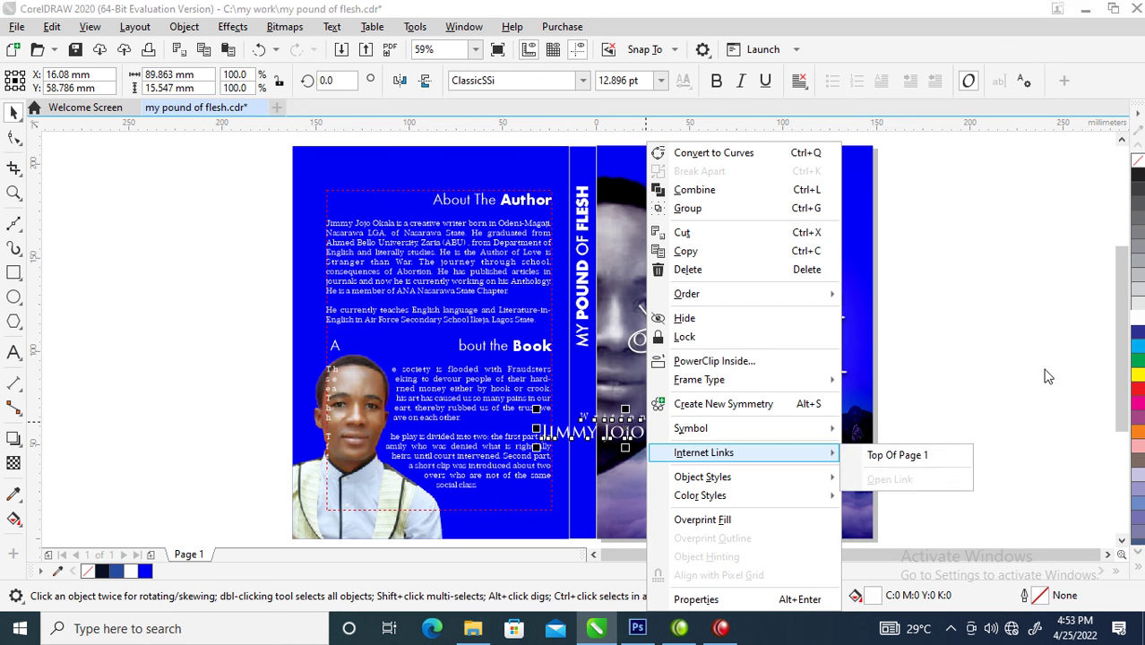
left_click(1047, 376)
Step: Combine the copied "Written by" and author name texts into one text object and join them on a single line
left_click(616, 371)
left_click(668, 416)
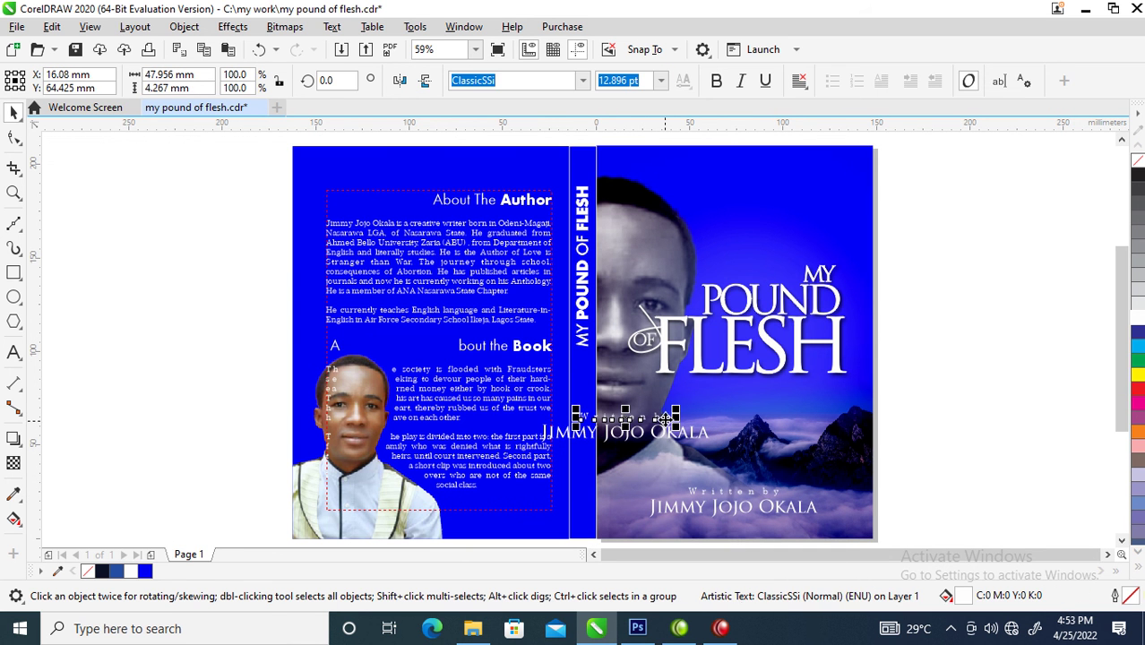
left_click(664, 437, "shift")
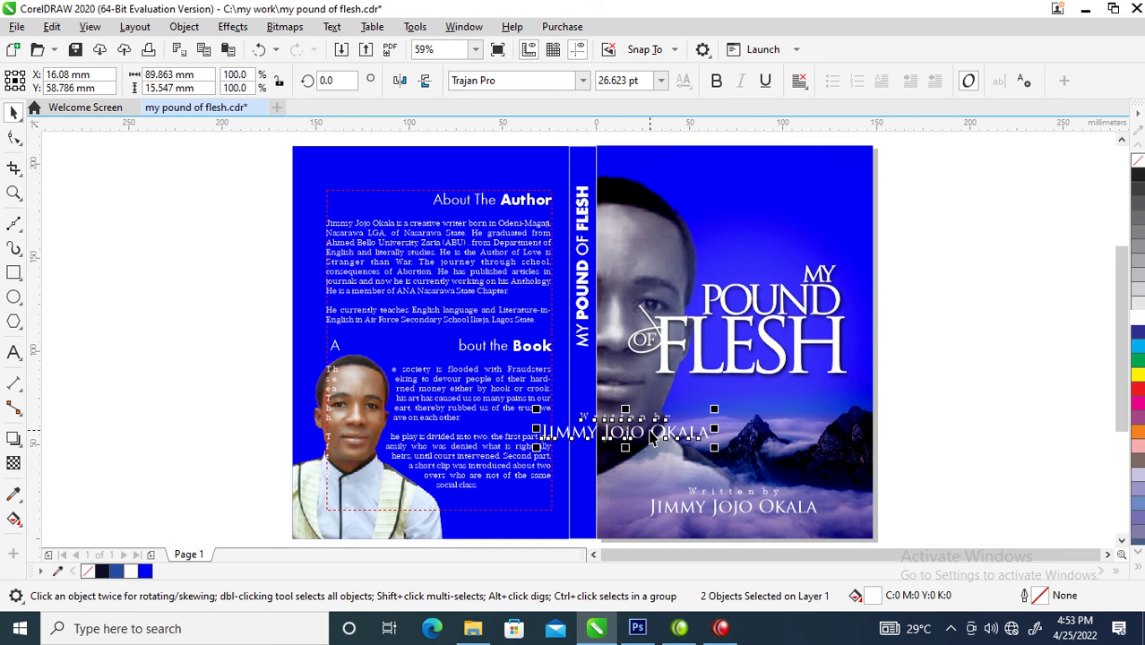
key("ctrl+z")
double_click(599, 439)
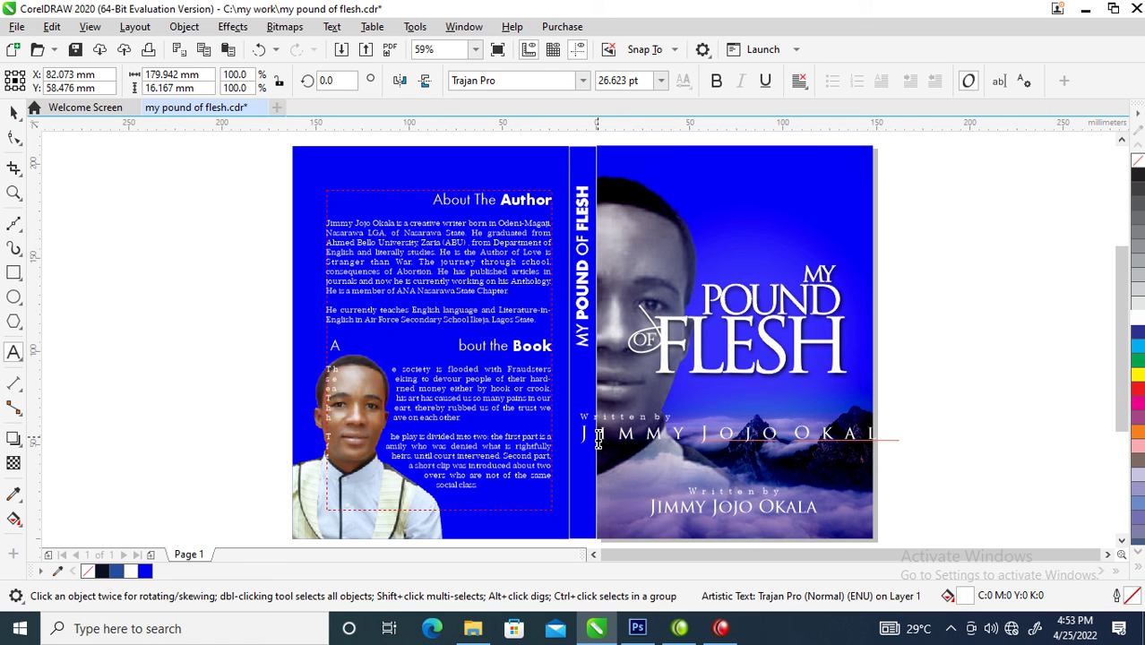
key("BackSpace")
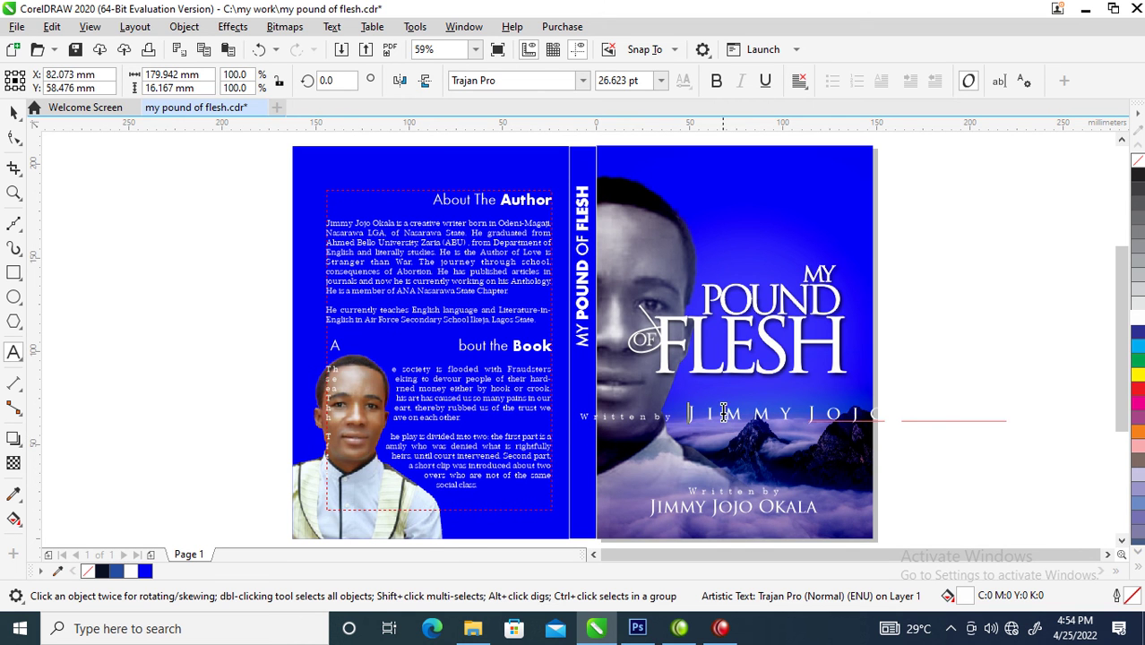
Step: Tighten the letter spacing of the combined "Written by" author line with the Shape tool
key("ctrl+space")
left_click(13, 136)
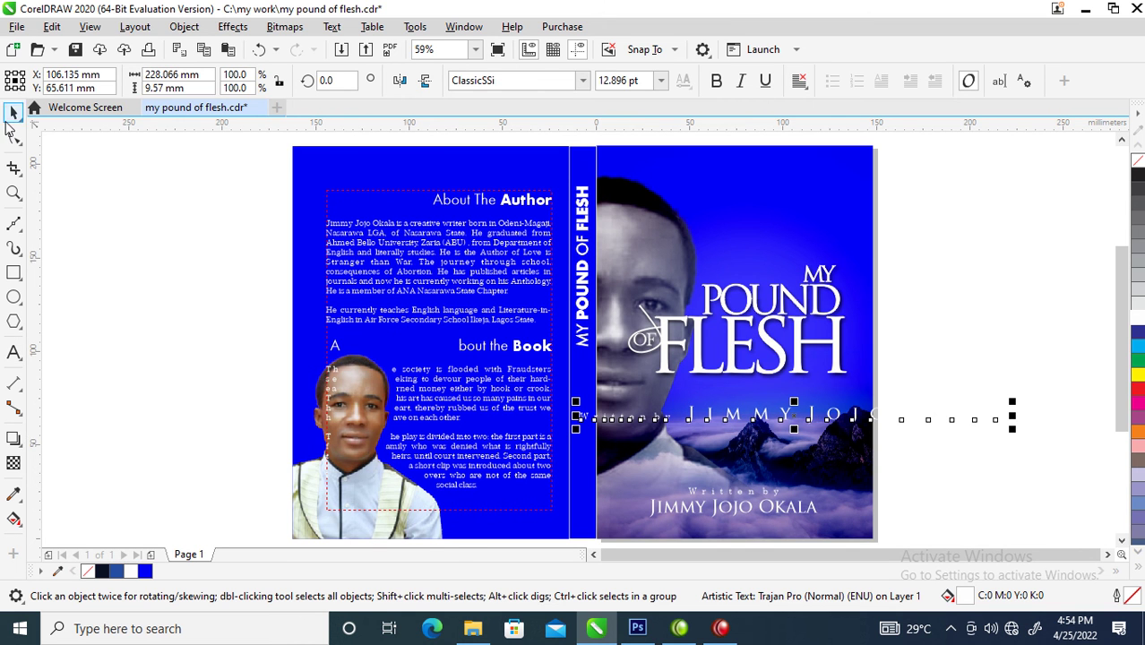
left_click_drag(1014, 432, 827, 435)
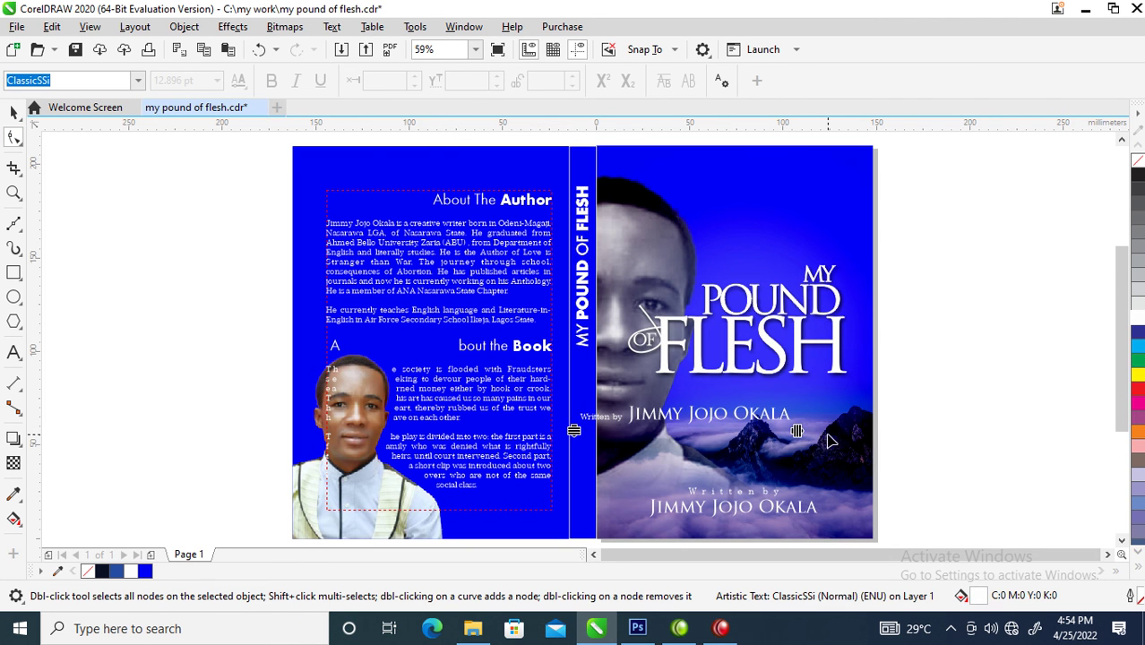
key("space")
Step: Rotate the combined author line to 270° and place it on the lower part of the spine
left_click(800, 414)
left_click_drag(800, 405, 695, 528)
left_click_drag(695, 400, 586, 405)
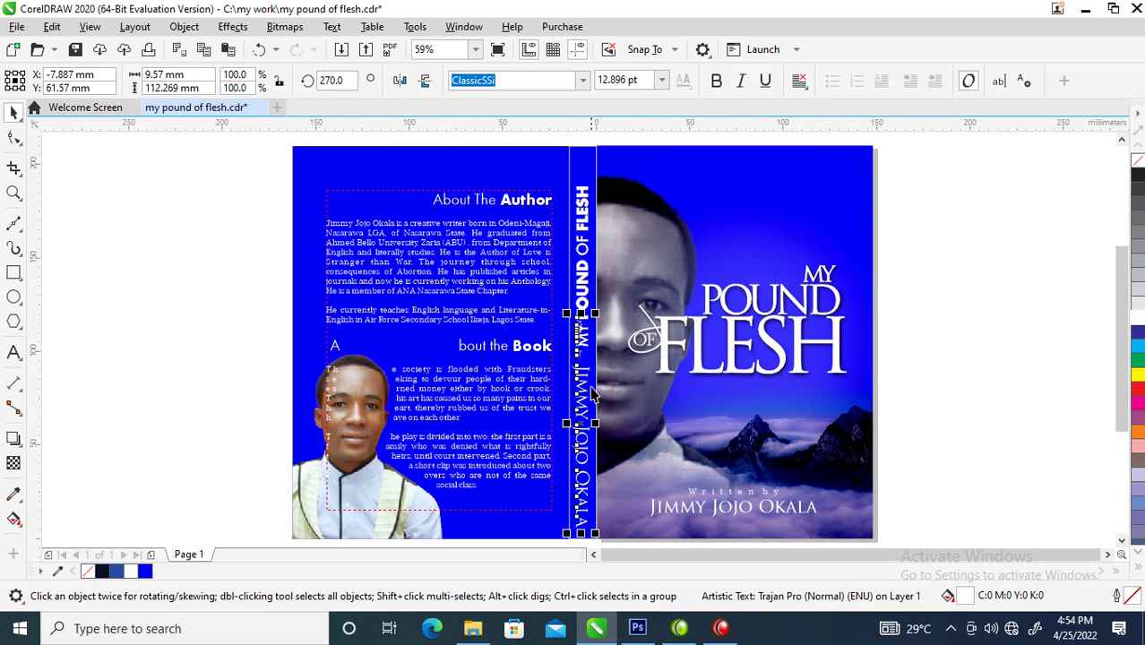
Step: Scale the author line on the spine down to about 6 × 69 mm and center it across the spine's width
left_click_drag(598, 314, 609, 398)
left_click_drag(591, 448, 586, 446)
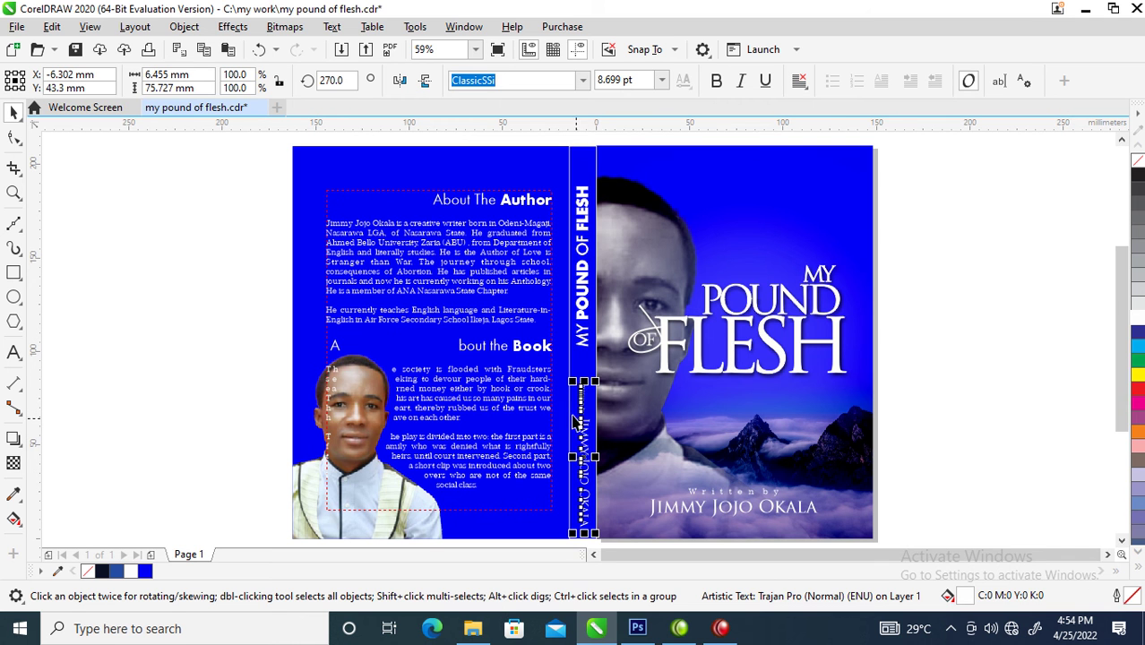
left_click_drag(580, 380, 581, 394)
Step: Move the "MY POUND OF FLESH" title slightly lower on the spine
scroll(626, 439, "up", 5)
scroll(618, 429, "down", 7)
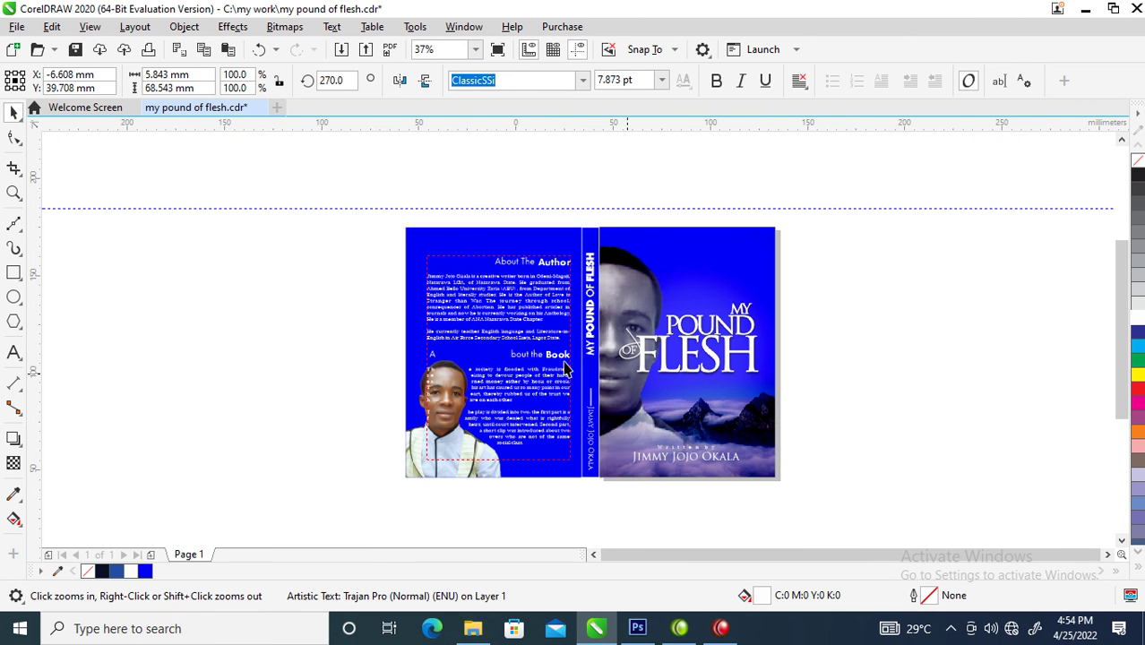
scroll(487, 385, "up", 3)
left_click(502, 348)
left_click_drag(501, 348, 503, 370)
Step: Make a shortened copy of the spine rectangle, about 79 mm high at the foot, filled with the mountain's dark color (C81 M75 Y60 K83)
left_click(502, 179)
left_click_drag(501, 160, 501, 407)
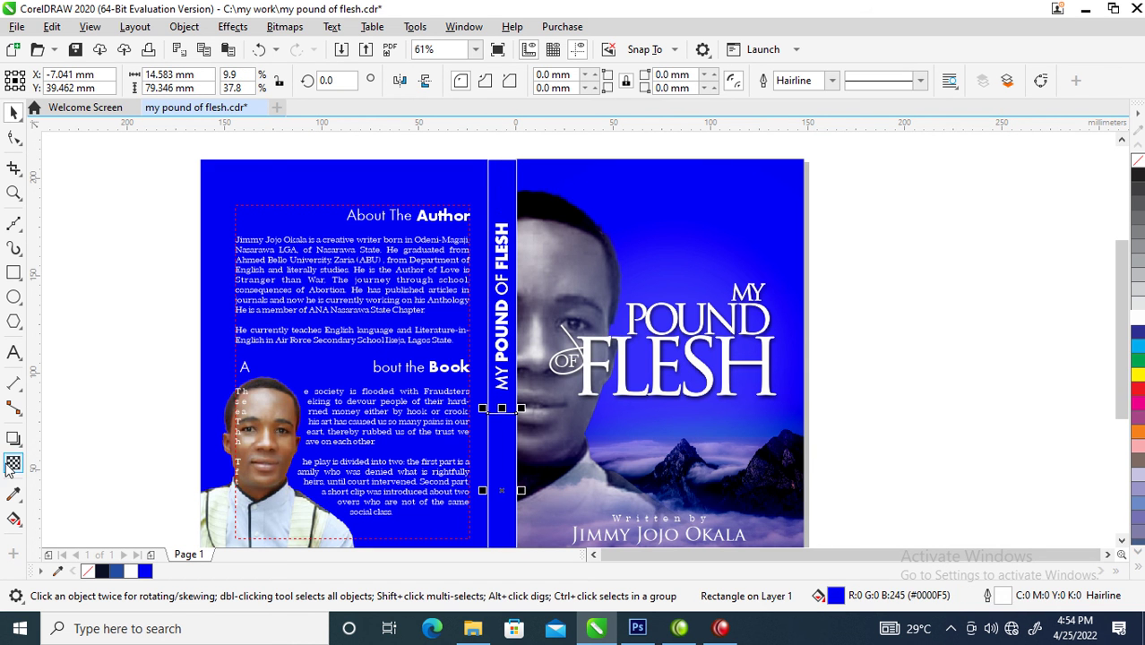
left_click(14, 494)
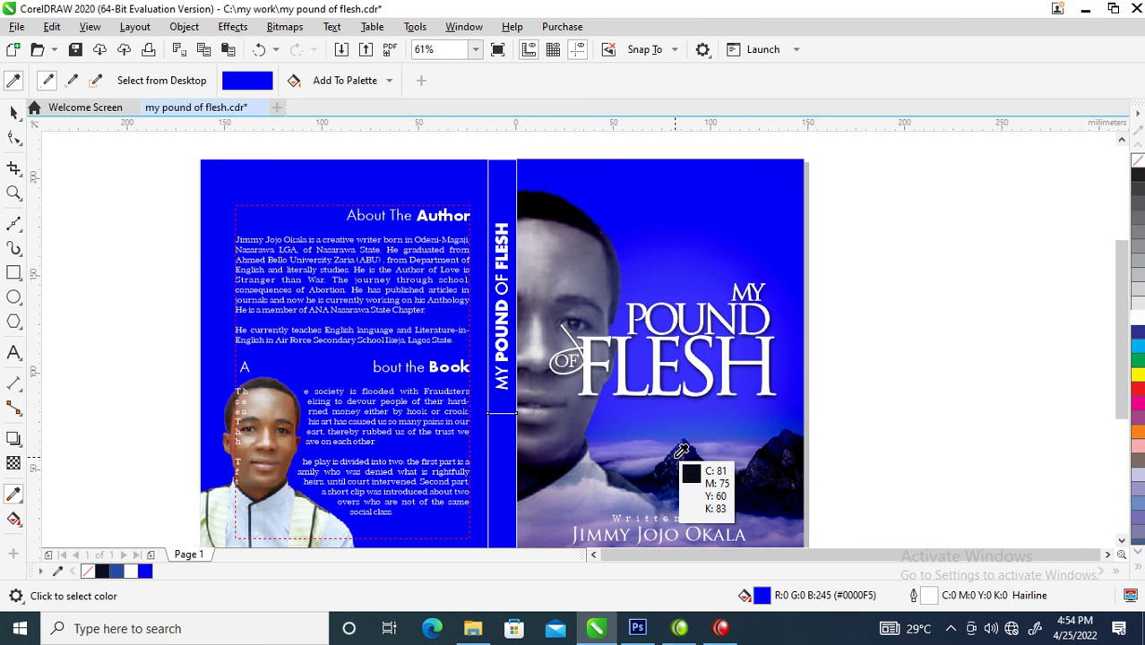
left_click(685, 445)
left_click(502, 450)
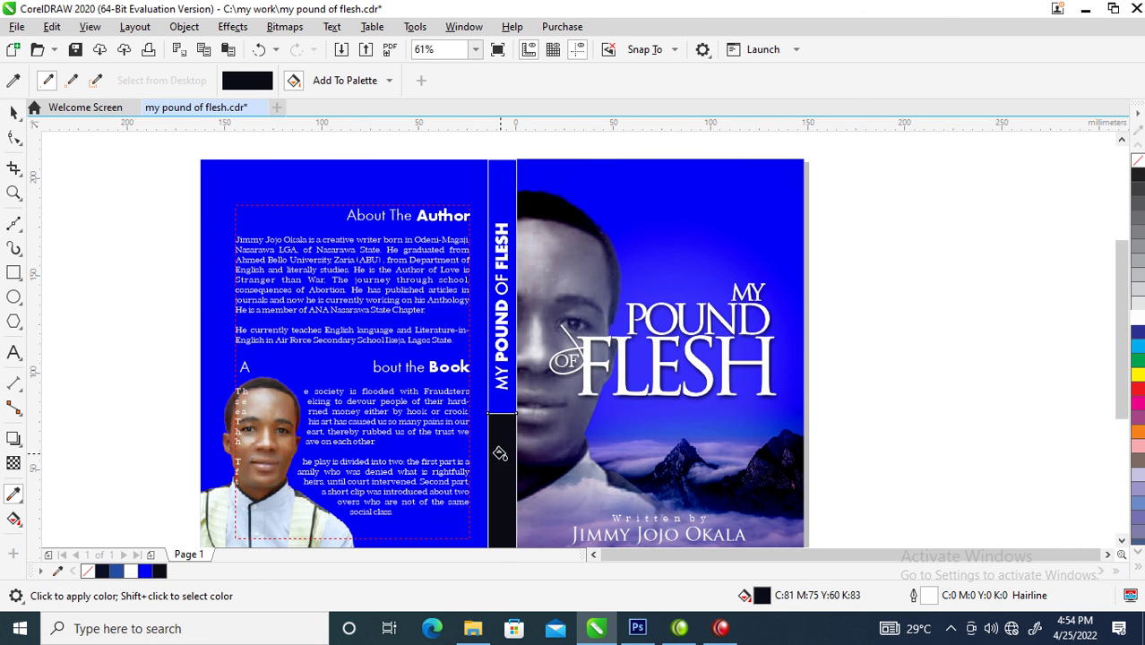
Step: Send the dark spine rectangle back behind the author line
scroll(518, 403, "down", 5)
key("z")
left_click_drag(386, 324, 591, 448)
key("space")
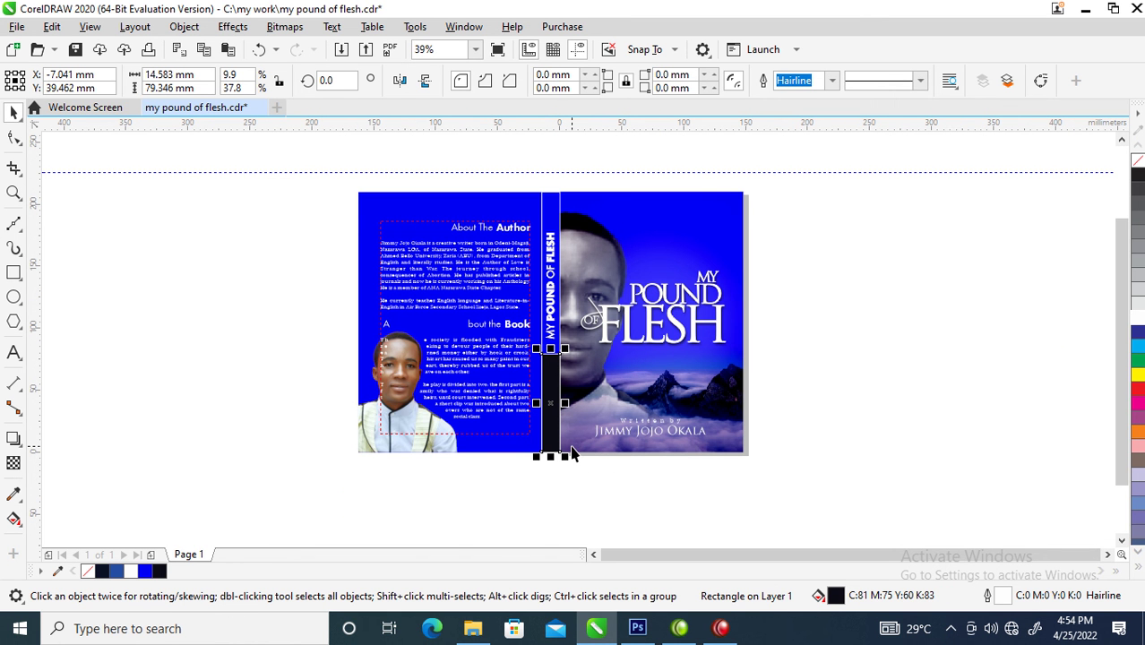
key("ctrl+Page_Down")
Step: Remove the outlines from both the blue and the dark spine rectangles
key("z")
left_click_drag(346, 167, 756, 462)
key("space")
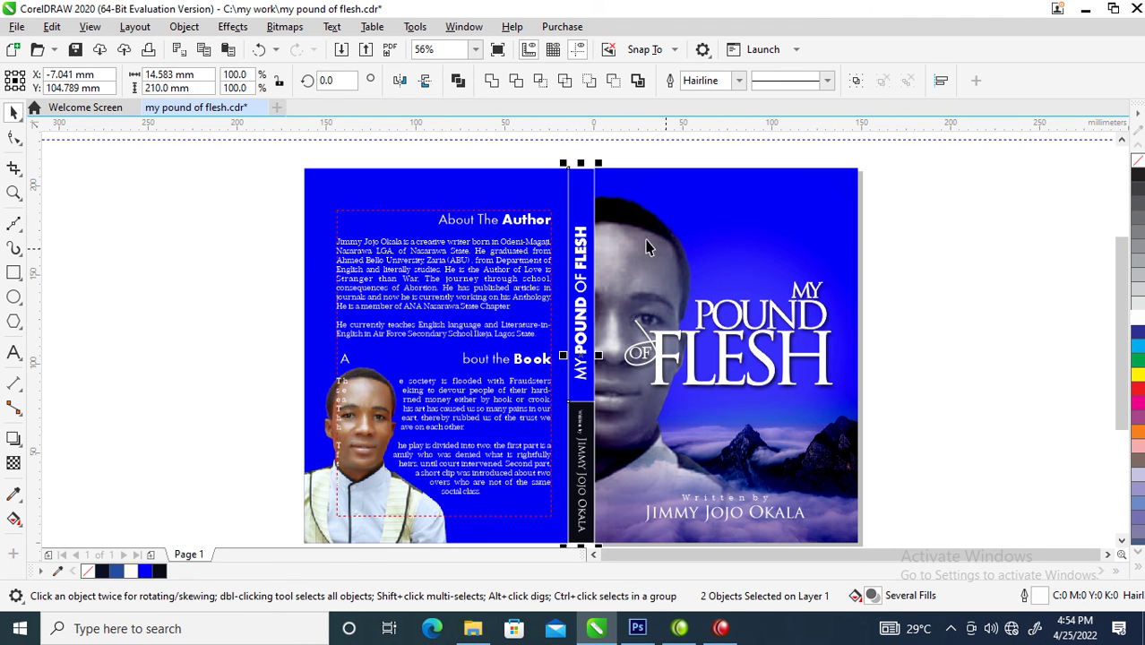
right_click(1137, 159)
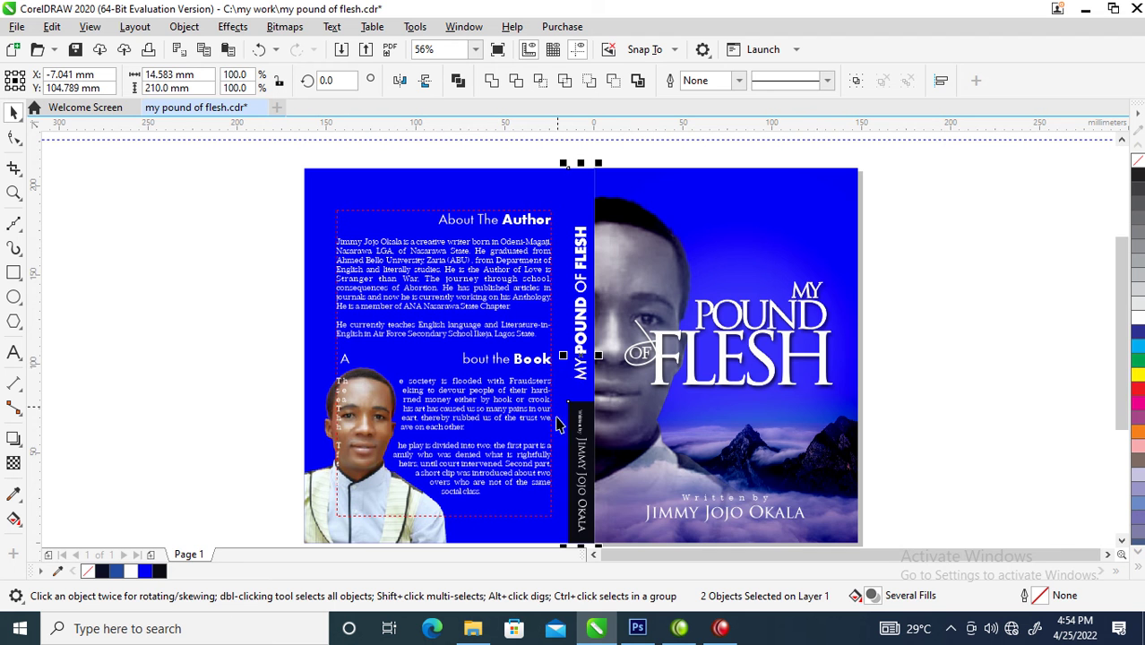
Step: Reshape the text wrap curve around the author's photo by adding a node beside the head and moving its inner edge outward past the text frame
key("space")
left_click_drag(288, 167, 897, 521)
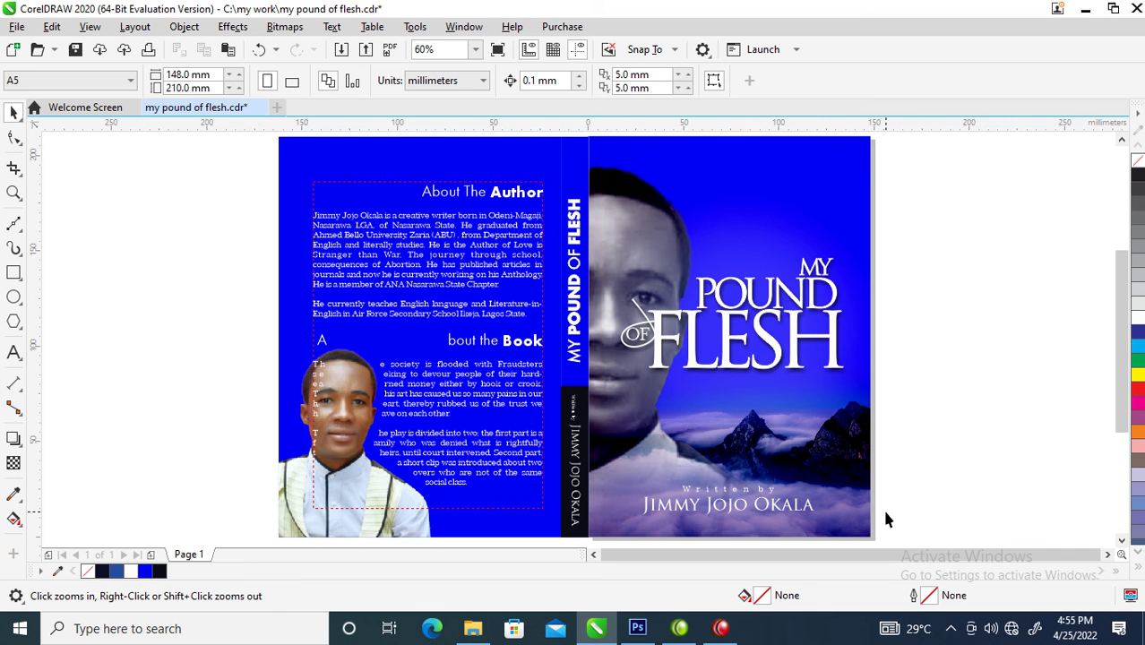
key("space")
left_click(337, 375)
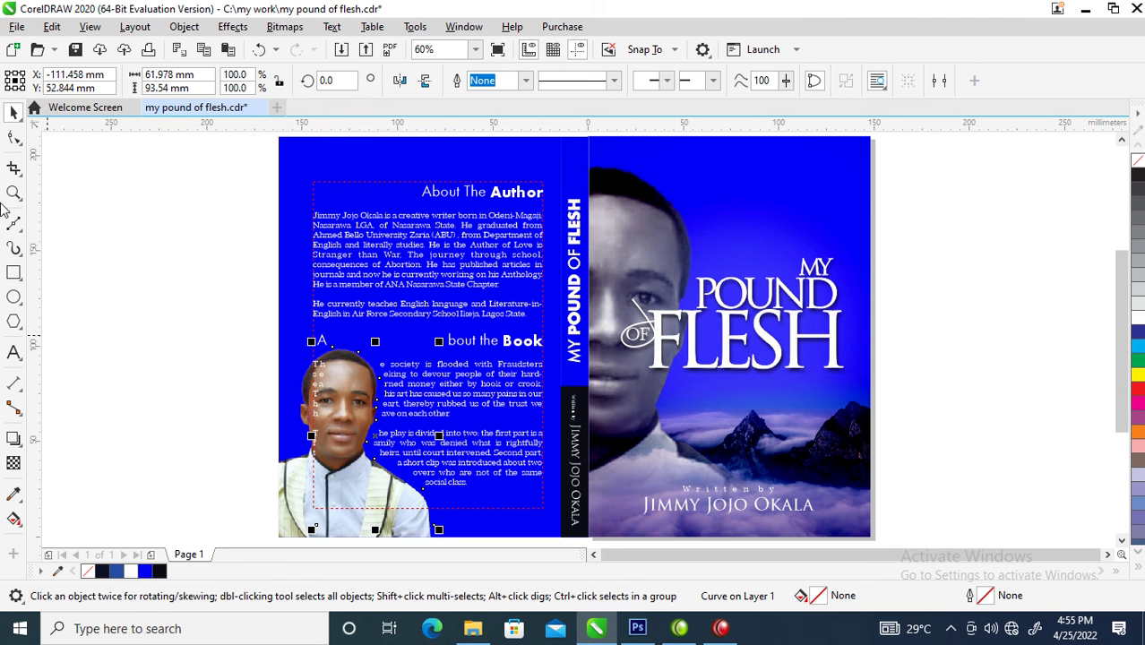
left_click(13, 137)
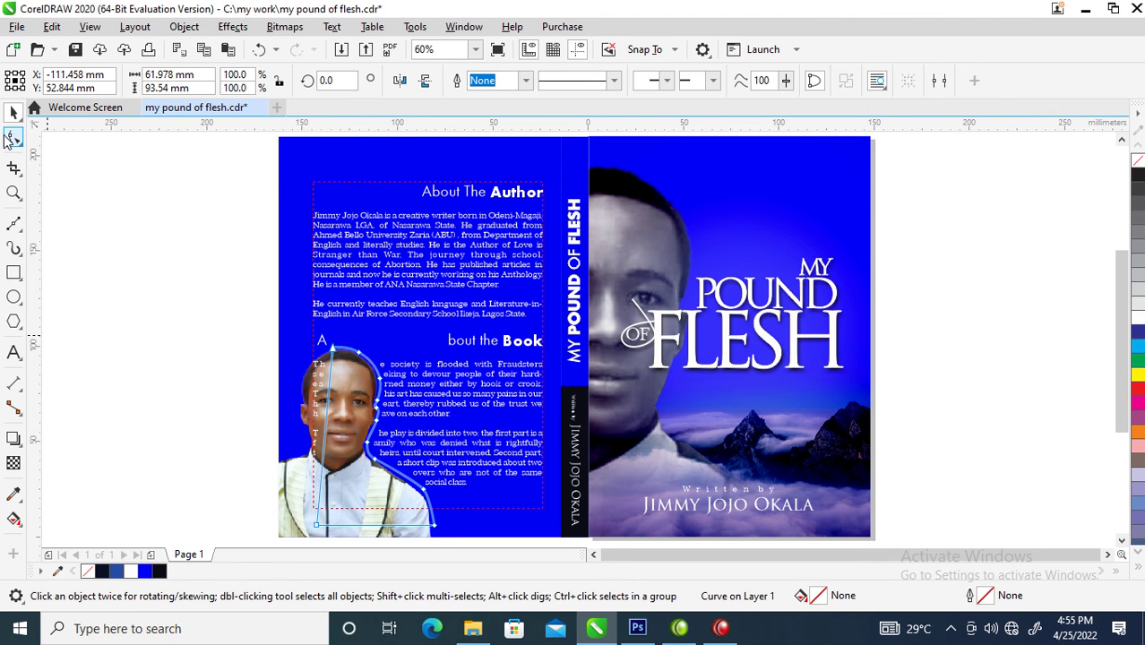
double_click(330, 367)
left_click_drag(331, 365, 300, 363)
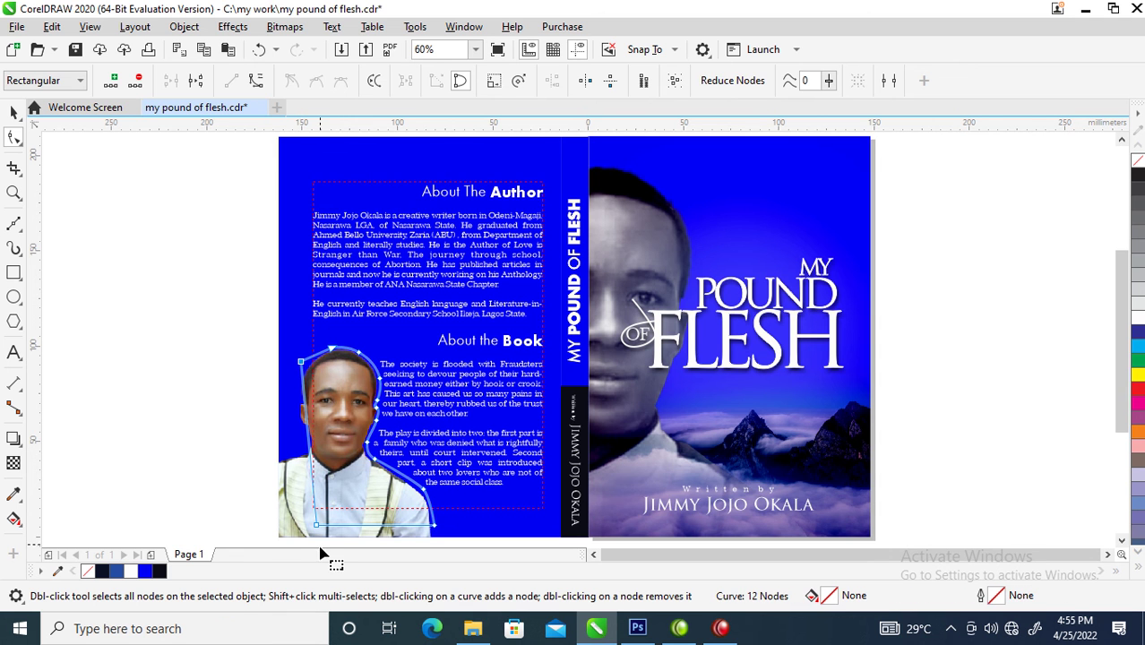
left_click_drag(317, 526, 300, 528)
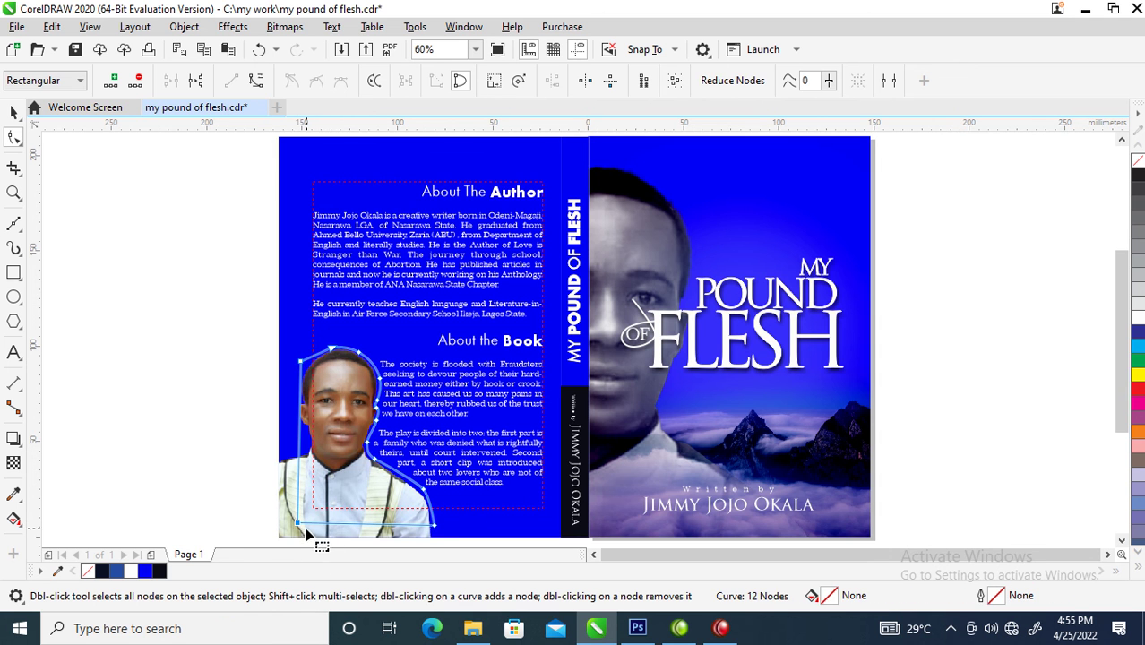
key("space")
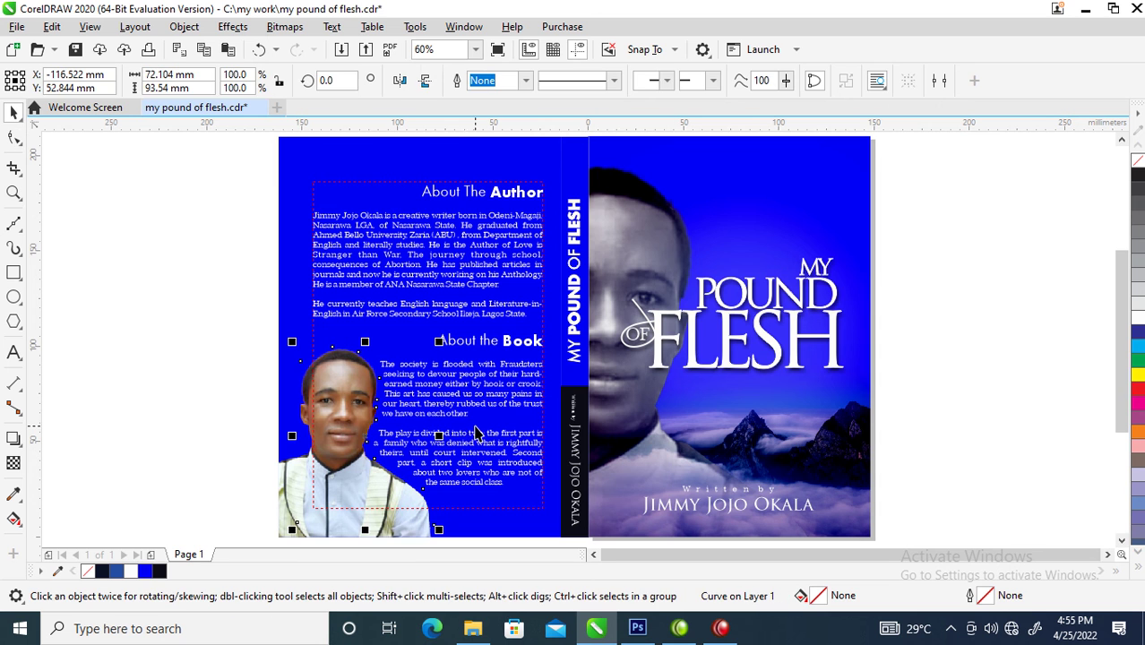
left_click(1043, 382)
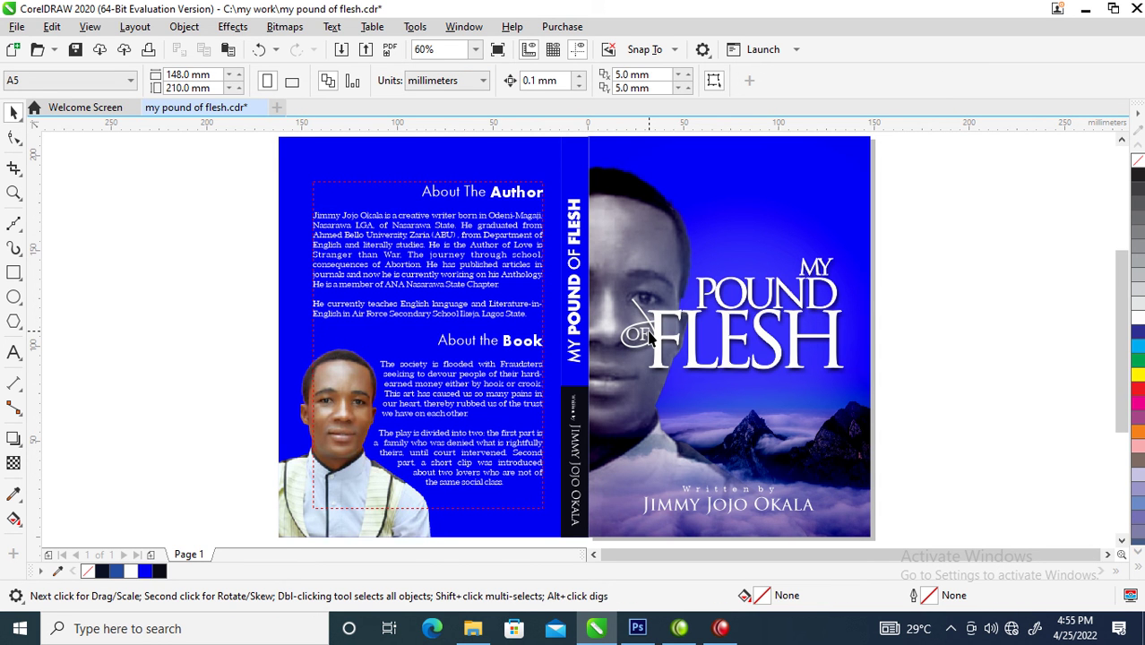